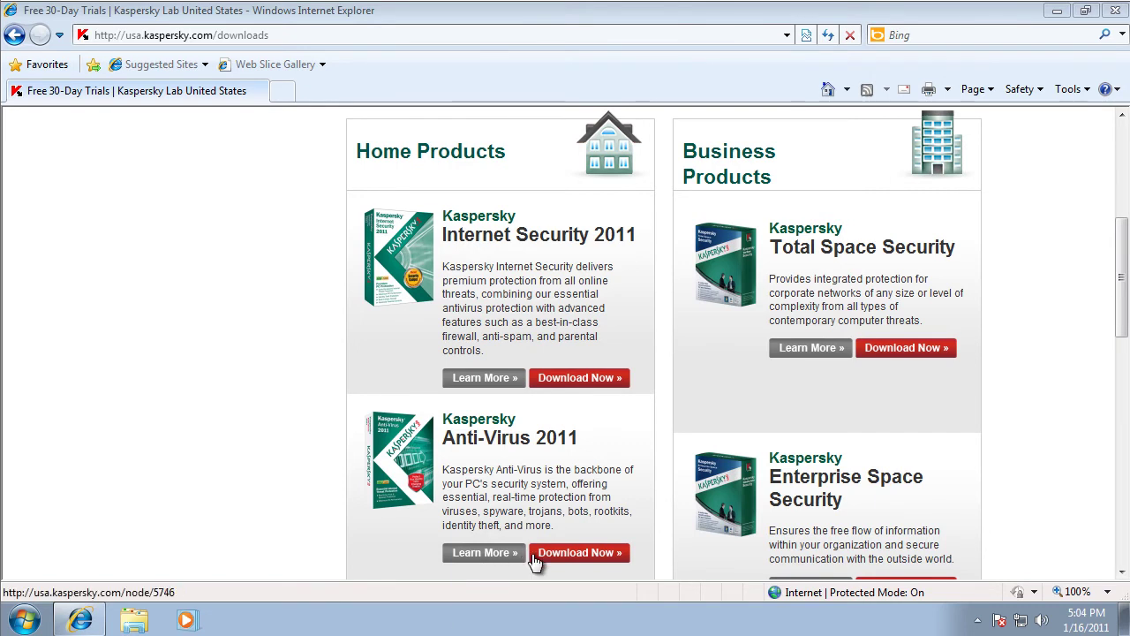
Step: Download the Kaspersky Anti-Virus 2011 trial and run the downloaded installer
left_click(562, 556)
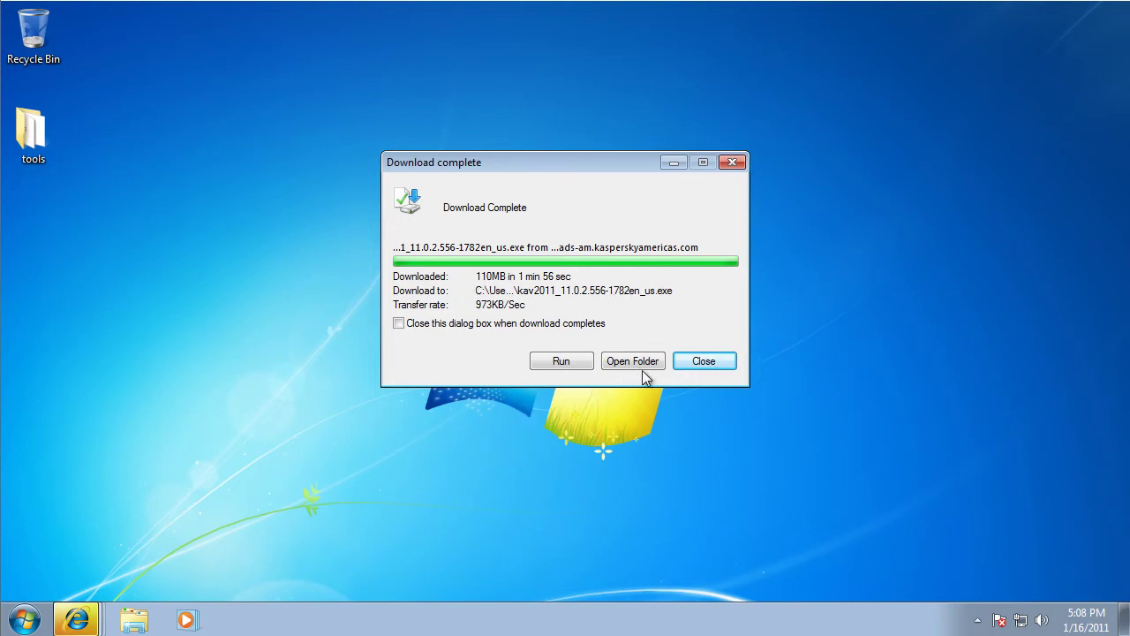
left_click(572, 362)
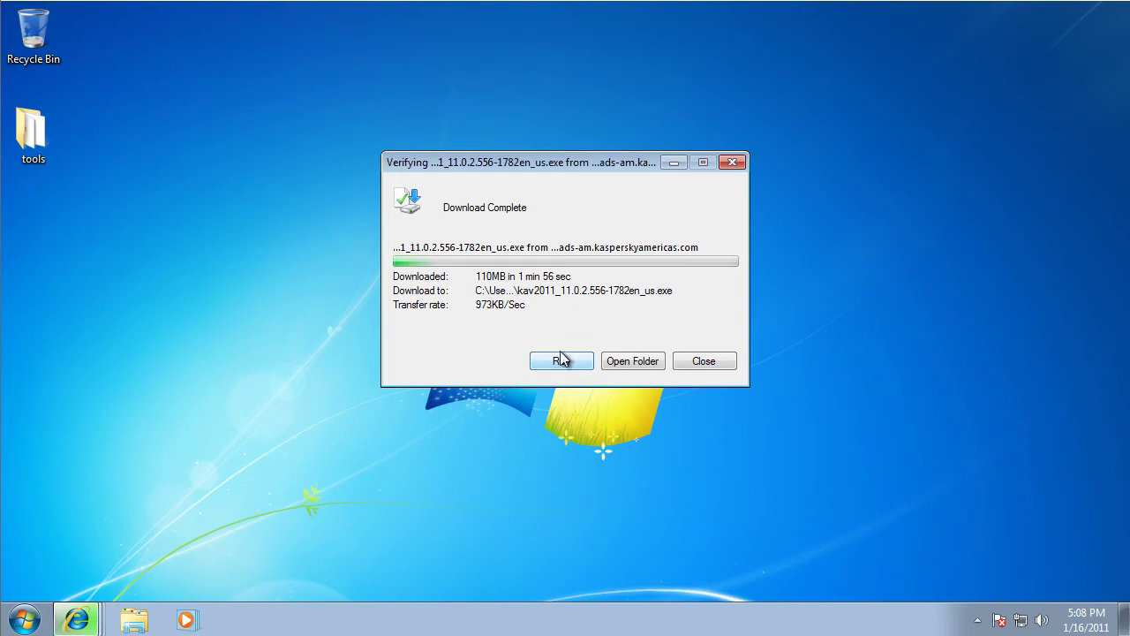
left_click(600, 255)
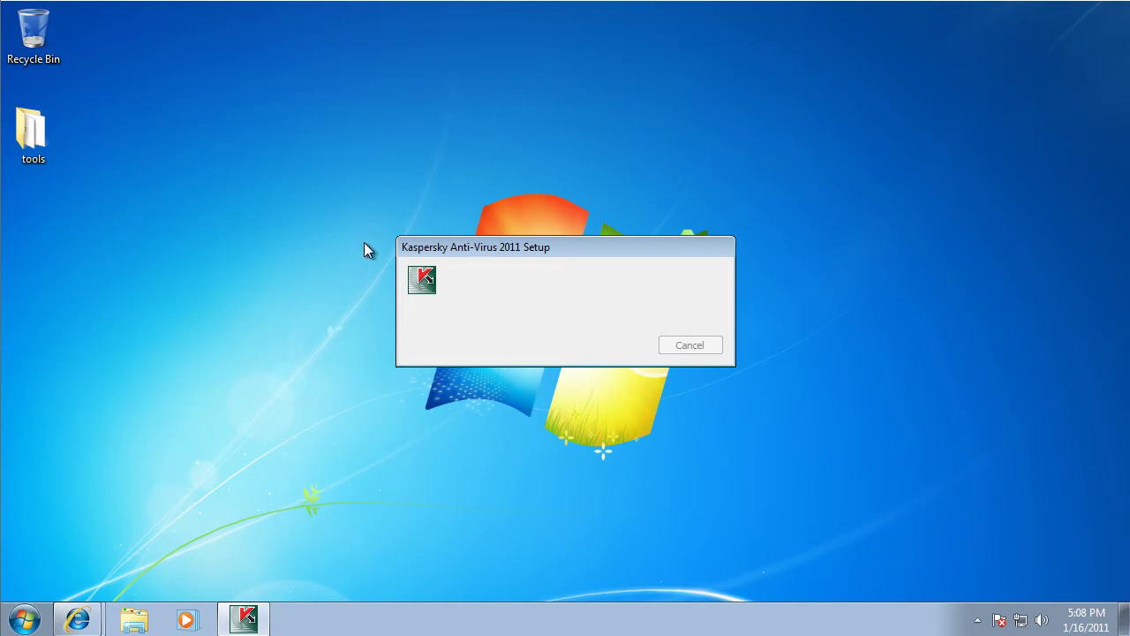
left_click_drag(445, 246, 486, 248)
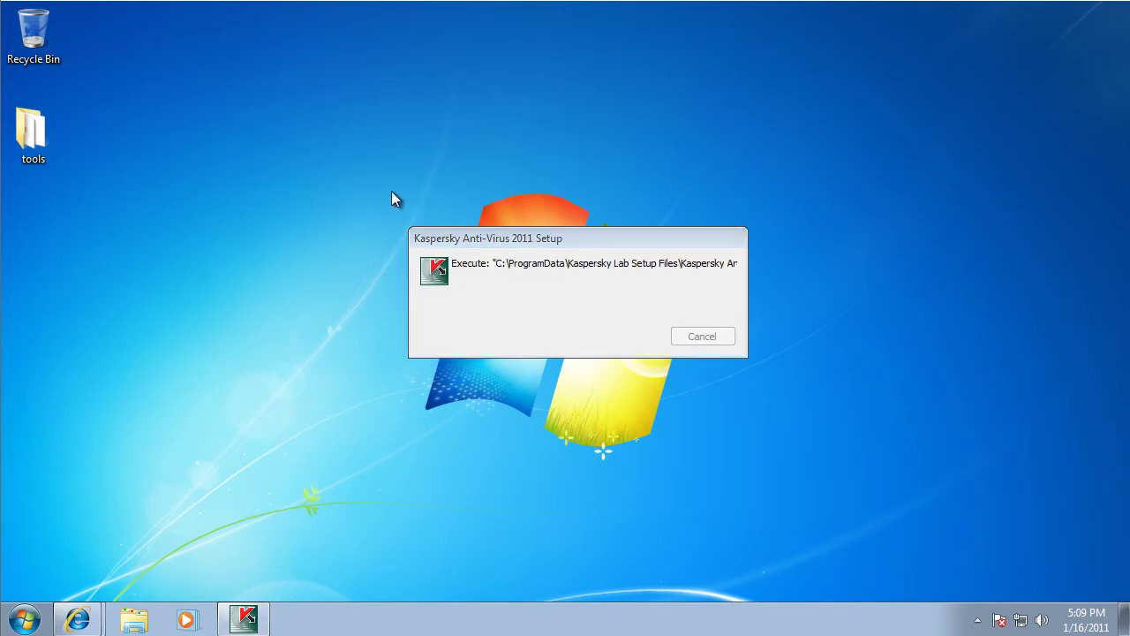
left_click_drag(457, 245, 429, 245)
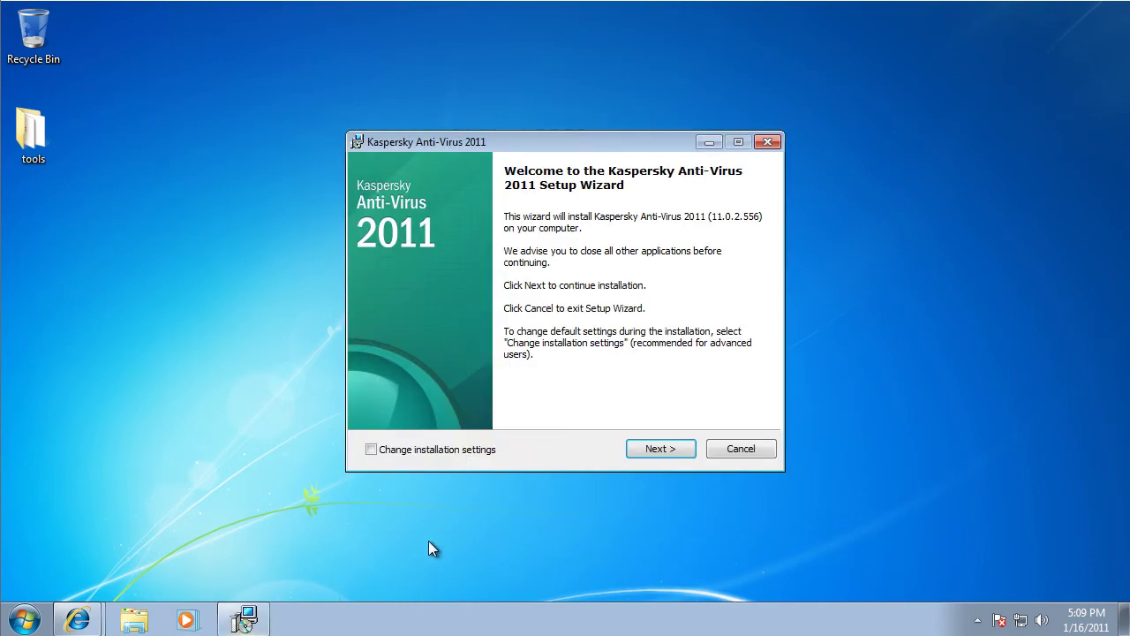
Step: Start installing Kaspersky Anti-Virus 2011 with default installation settings and accept the End User License Agreement
left_click(661, 448)
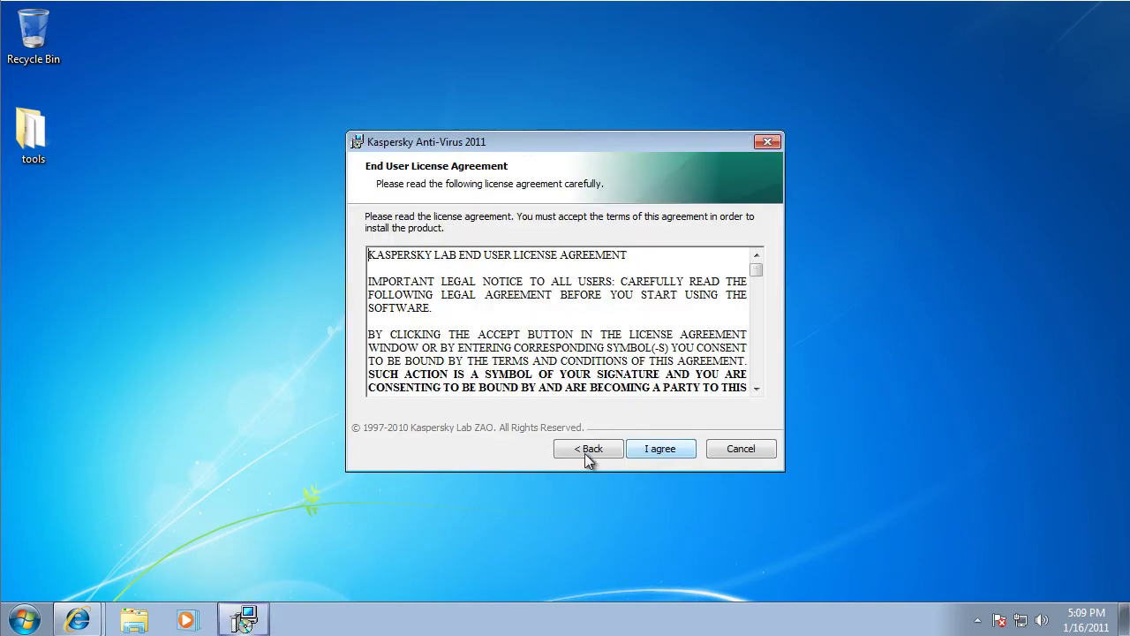
left_click(664, 455)
left_click(647, 448)
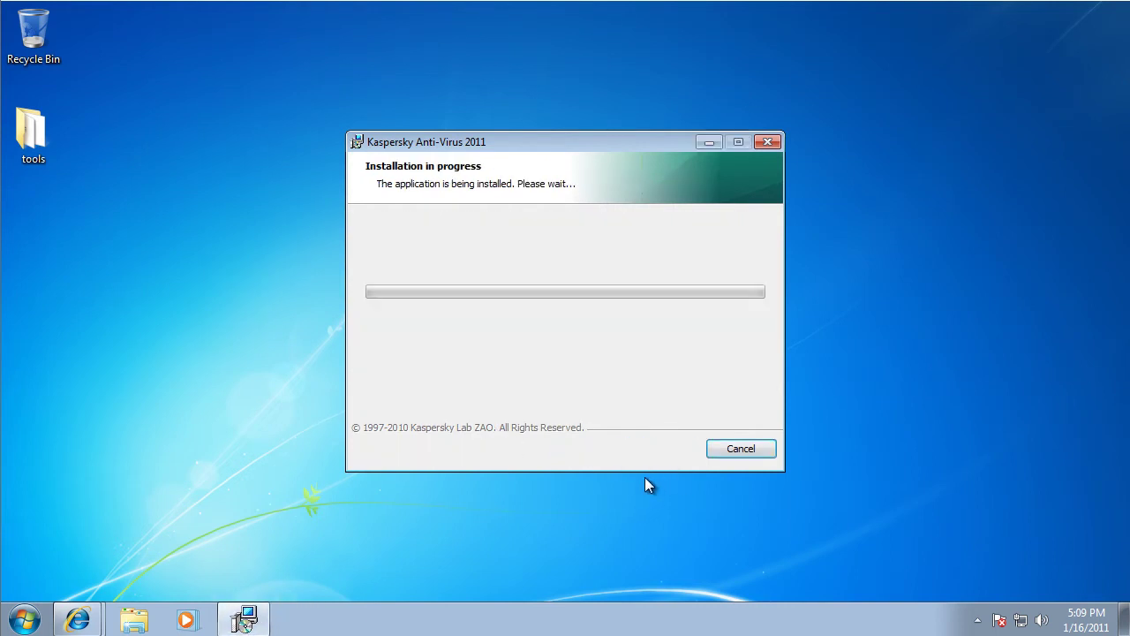
mouse_move(506, 150)
left_mouse_down()
mouse_move(661, 234)
mouse_move(515, 176)
mouse_move(516, 143)
mouse_move(761, 253)
mouse_move(803, 440)
mouse_move(633, 388)
mouse_move(492, 137)
mouse_move(534, 153)
mouse_move(521, 144)
left_mouse_up()
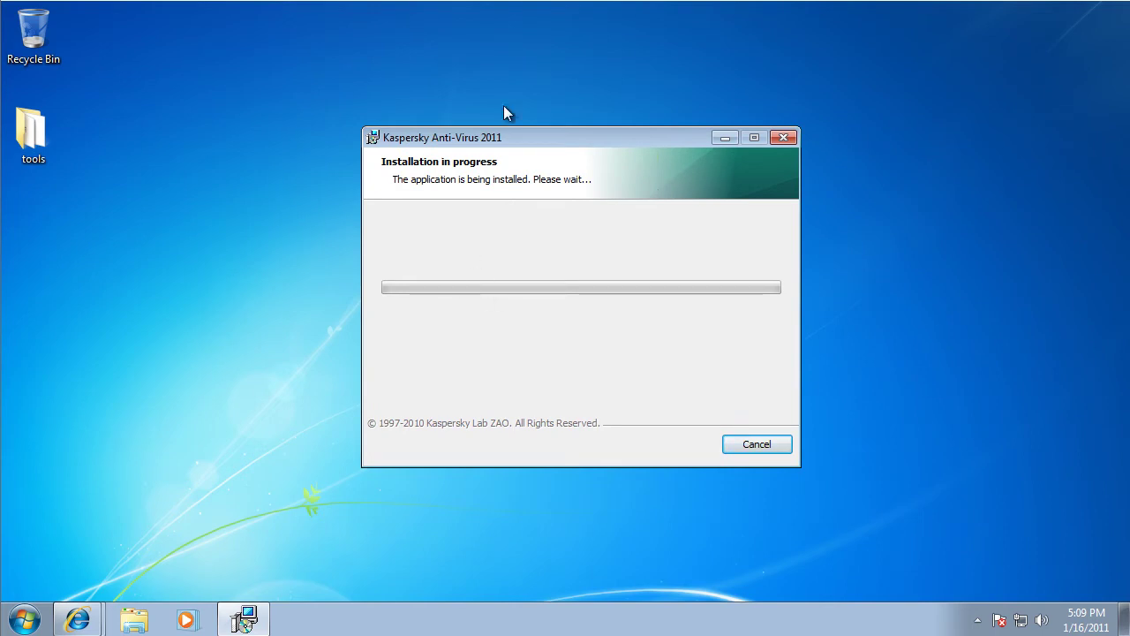
left_click_drag(489, 141, 452, 136)
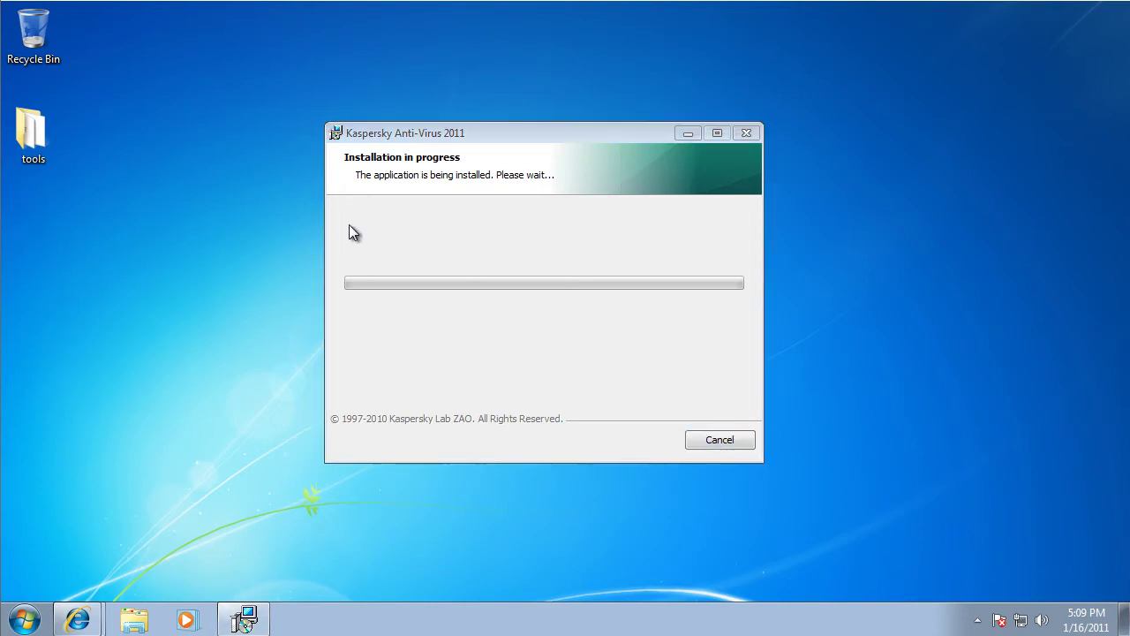
Step: Paste the copied Links file onto the desktop and arrange it directly below the tools folder
left_click_drag(116, 180, 178, 422)
right_click(25, 206)
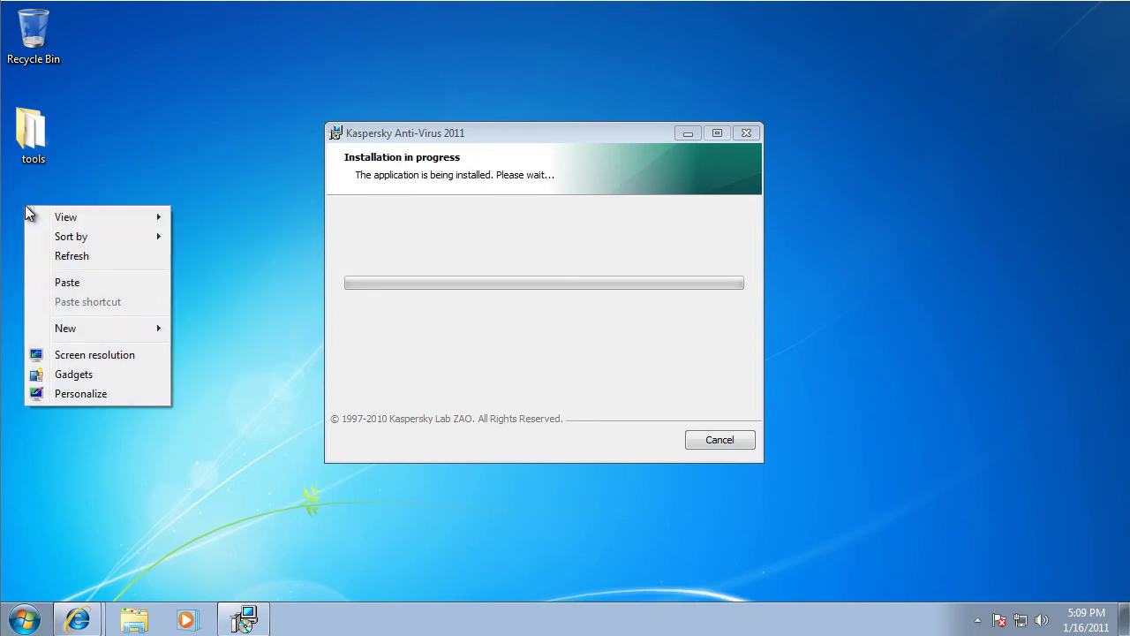
left_click(81, 285)
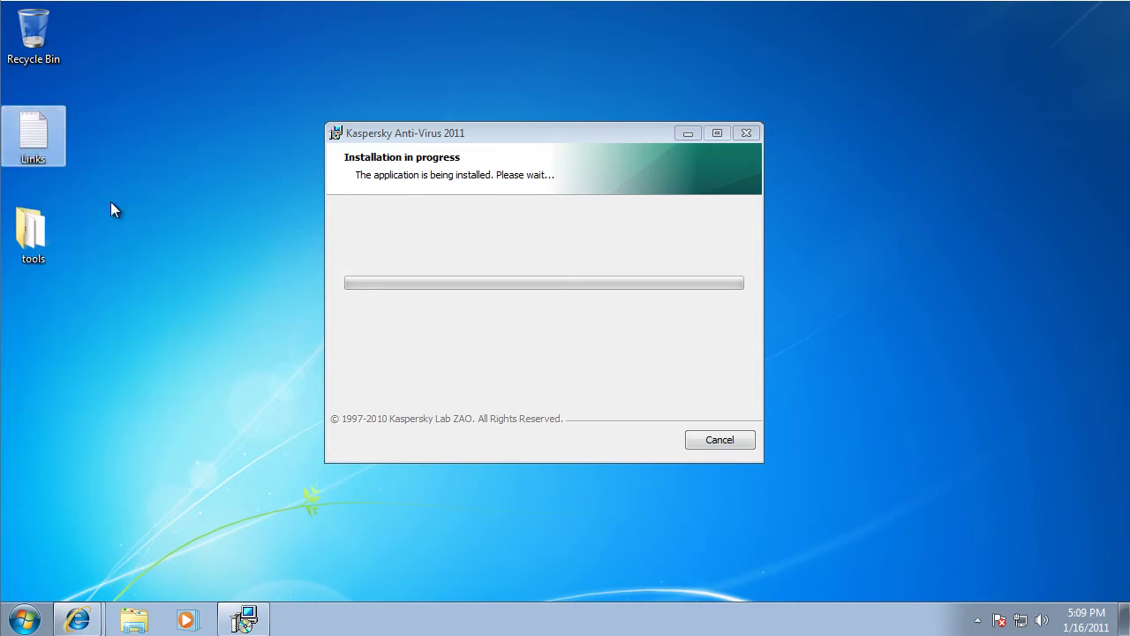
left_click_drag(43, 151, 134, 309)
left_click_drag(35, 231, 44, 124)
left_click(618, 319)
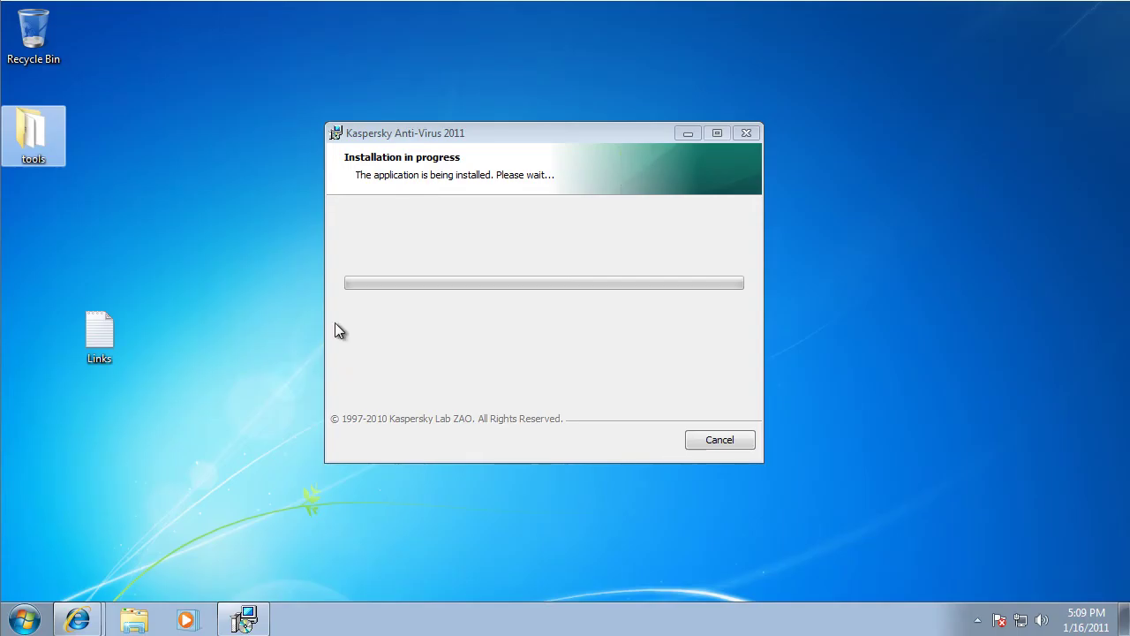
left_click_drag(99, 334, 38, 225)
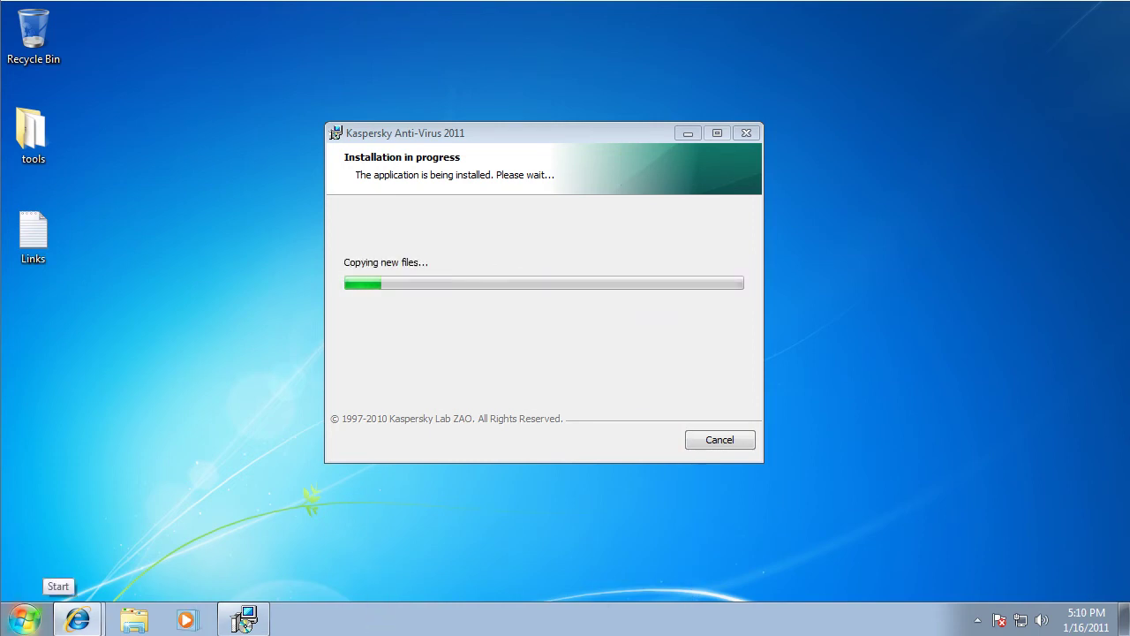
Step: Switch to Internet Explorer and look through the open YouTube channel's page, from the featured video to the recommended channels
key("alt+Tab")
left_click_drag(896, 328, 537, 40)
scroll(676, 209, "down", 3)
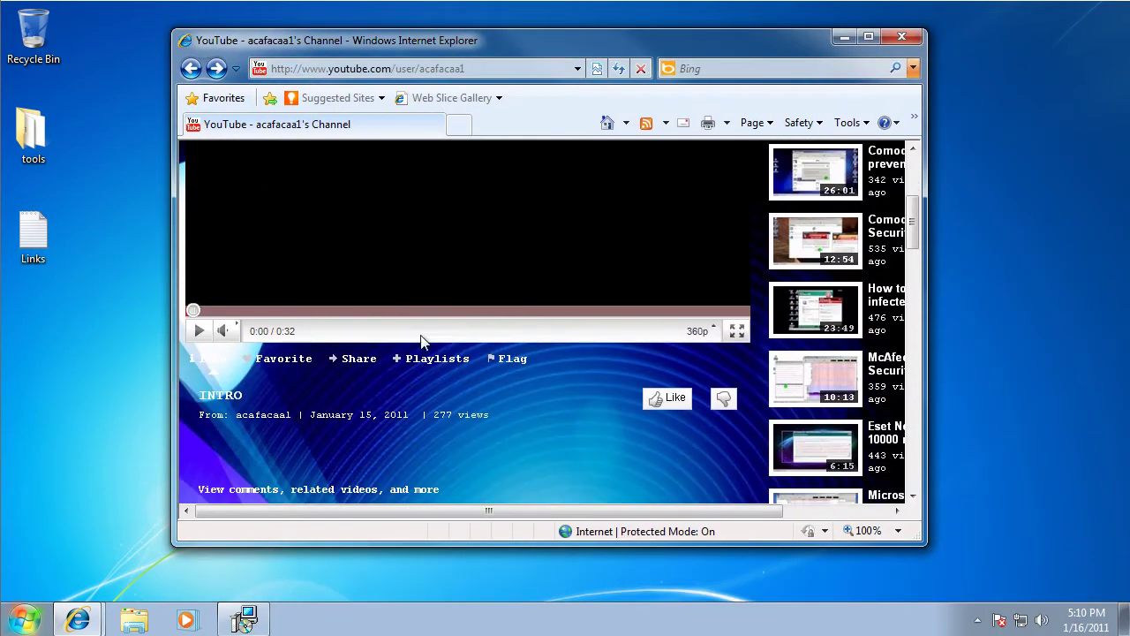
scroll(329, 437, "down", 2)
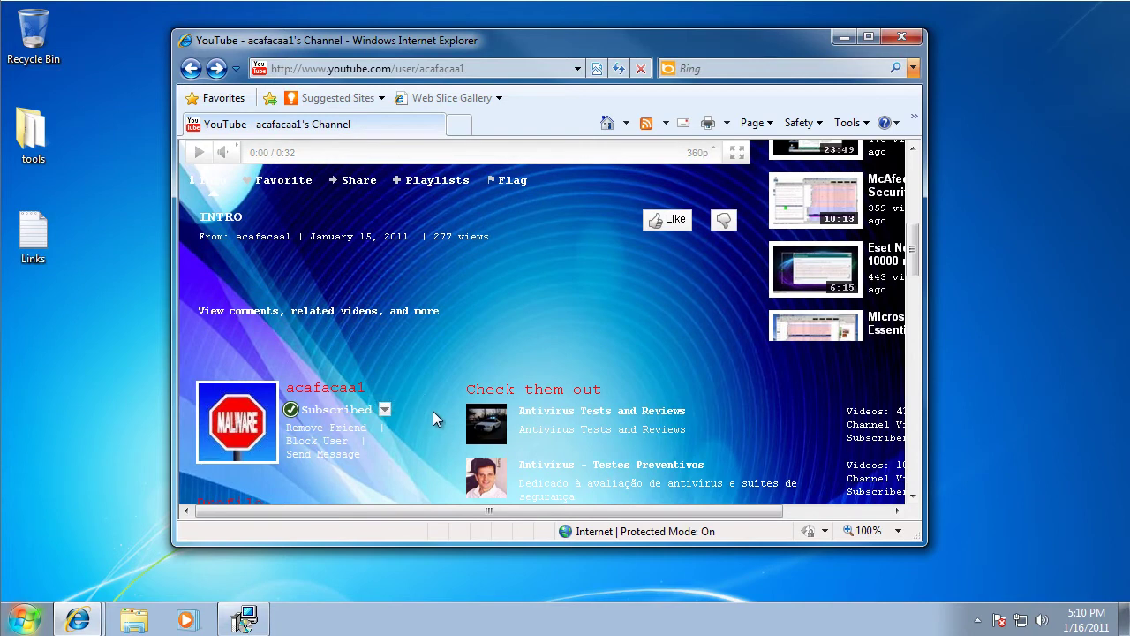
scroll(434, 411, "down", 5)
scroll(416, 468, "up", 6)
scroll(416, 462, "down", 1)
scroll(412, 469, "up", 5)
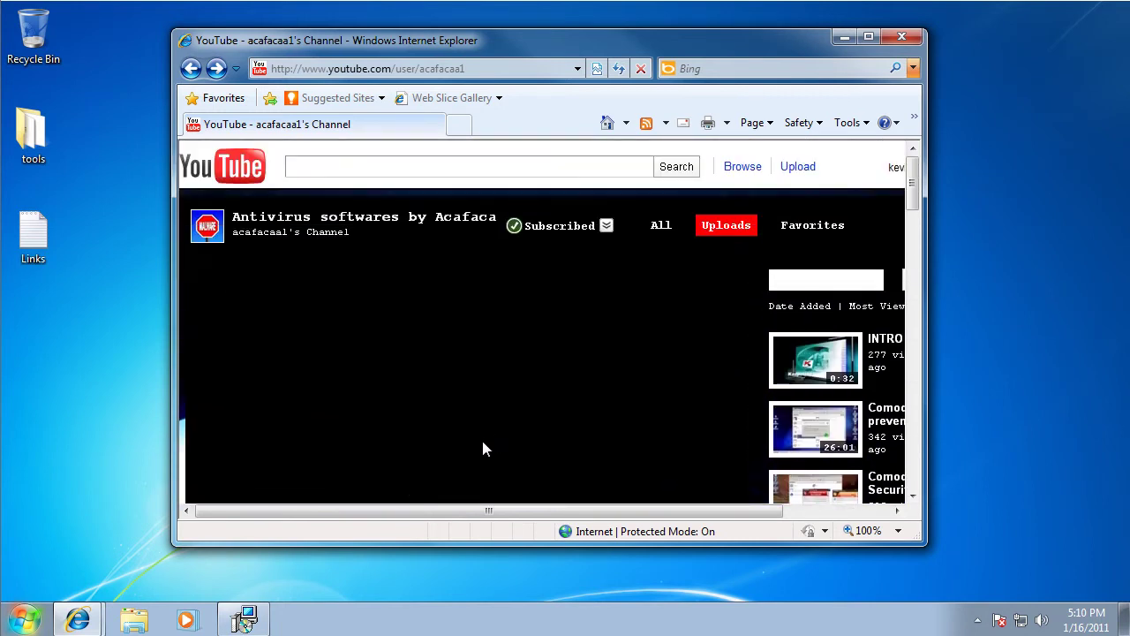
scroll(446, 419, "down", 3)
scroll(510, 371, "up", 2)
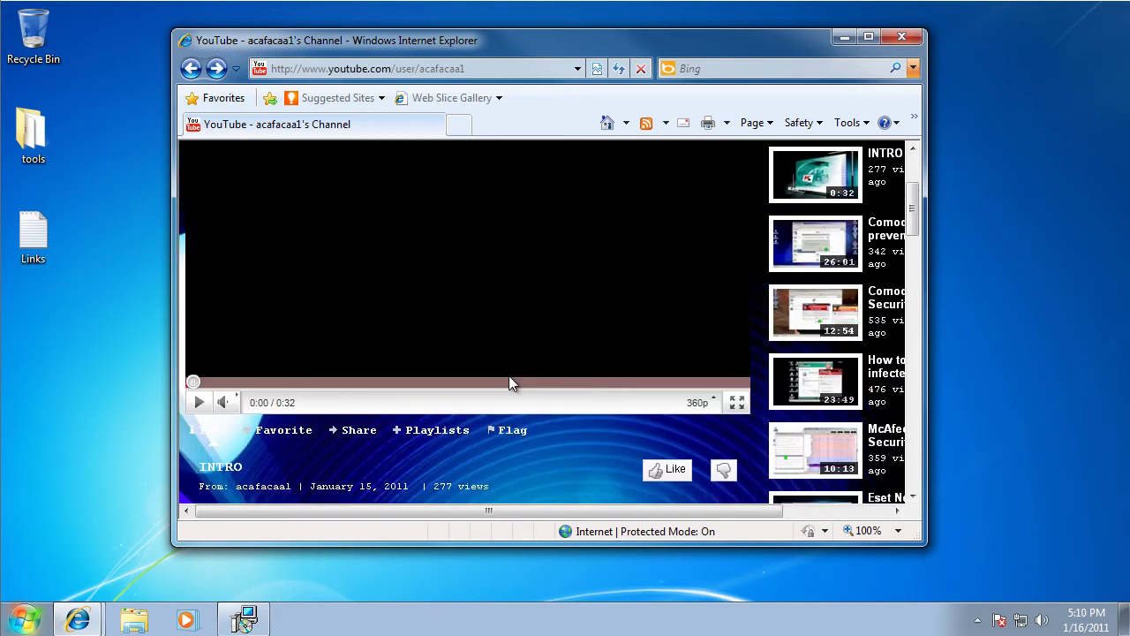
Step: Reload the YouTube channel page, show it full screen and look through its list of uploaded videos
left_click_drag(392, 507, 576, 506)
mouse_move(873, 278)
left_mouse_down()
mouse_move(874, 318)
mouse_move(874, 275)
left_mouse_up()
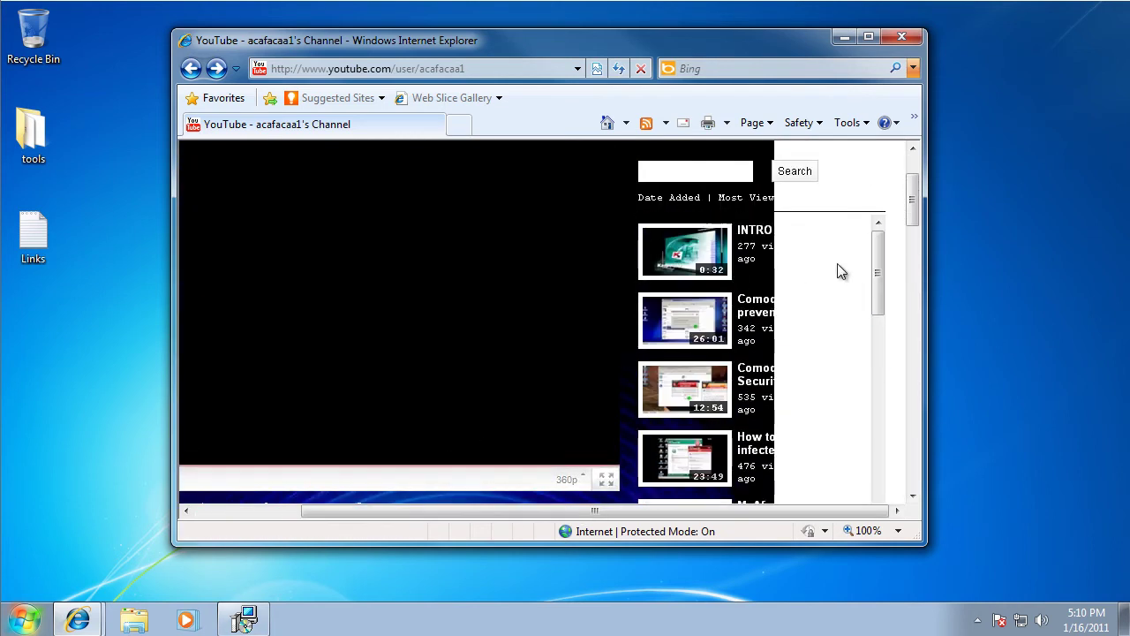
left_click(618, 69)
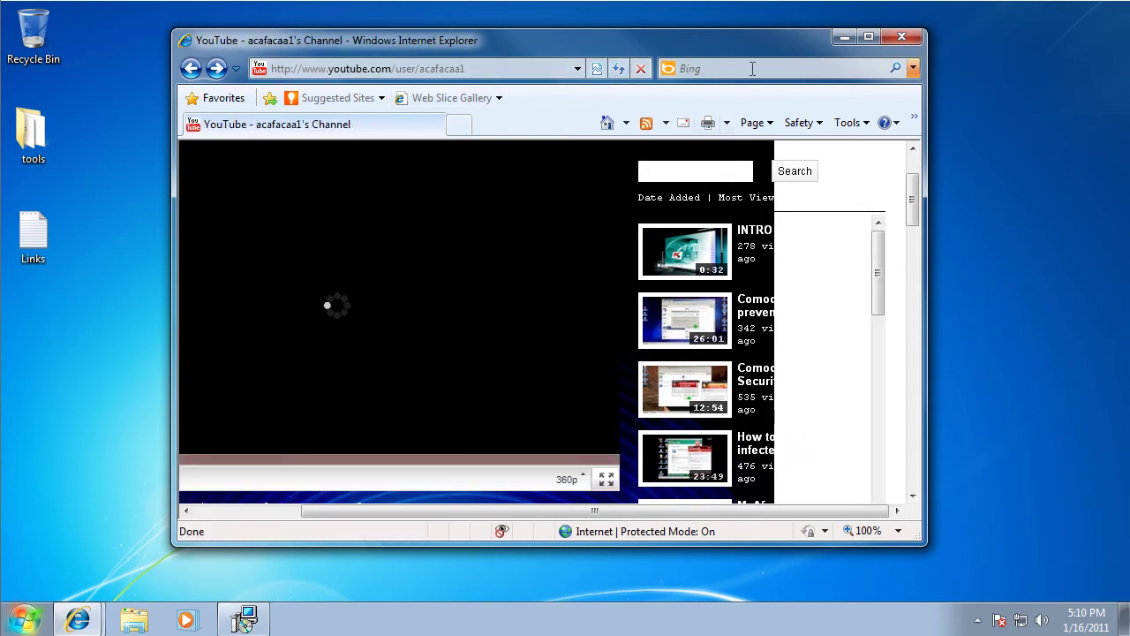
key("F11")
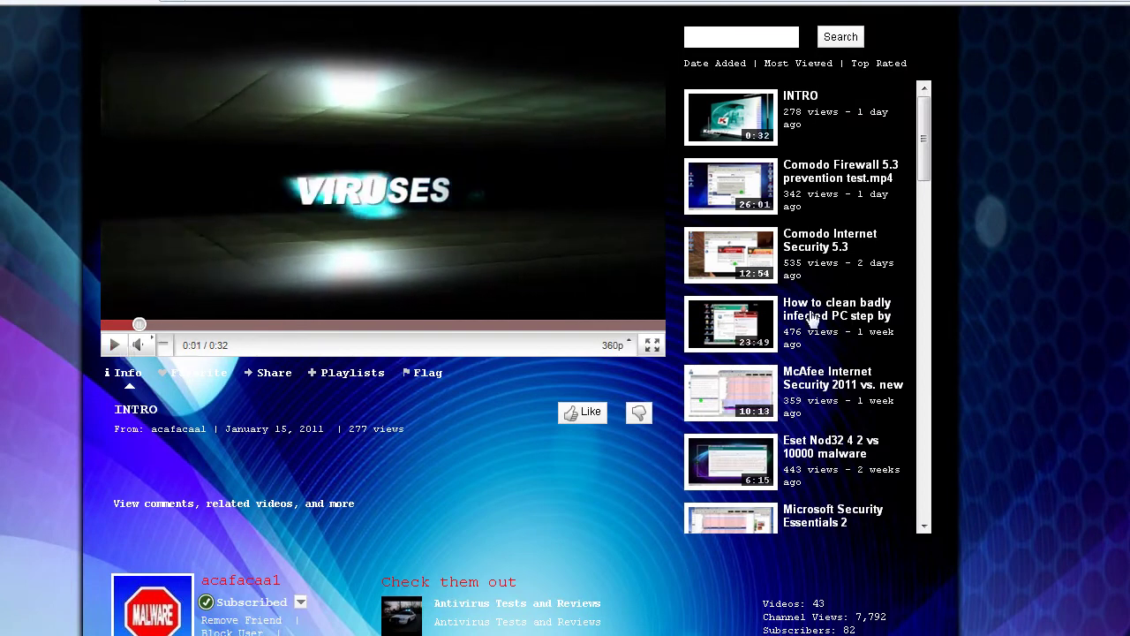
left_click_drag(924, 147, 887, 494)
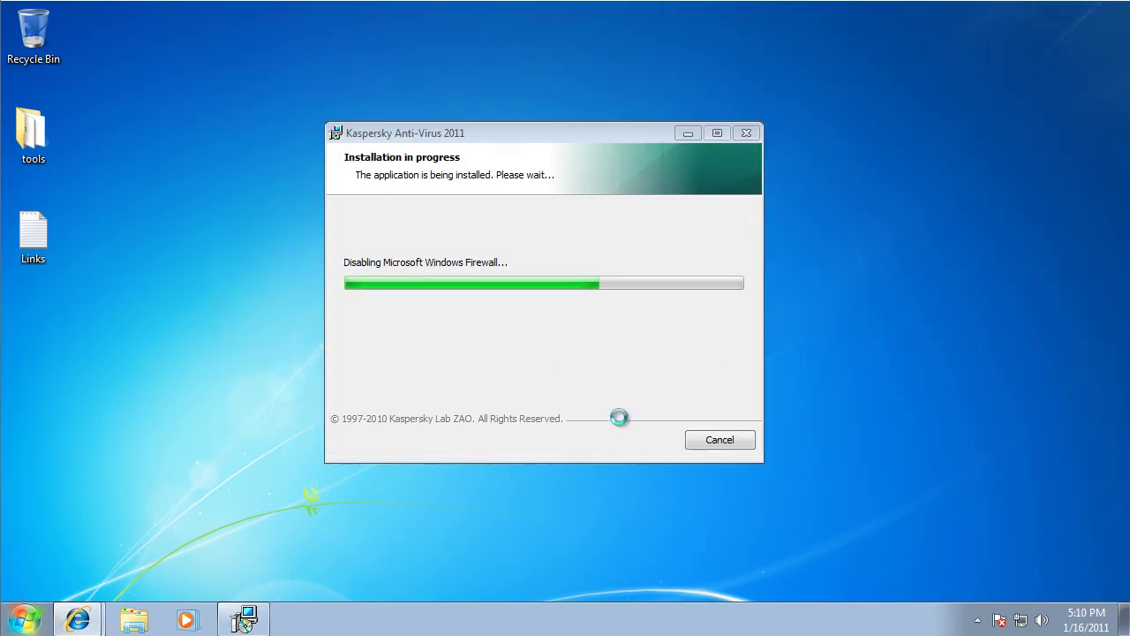
Step: Reposition the Kaspersky installer window and dismiss the Windows Firewall notification
left_click_drag(456, 134, 482, 106)
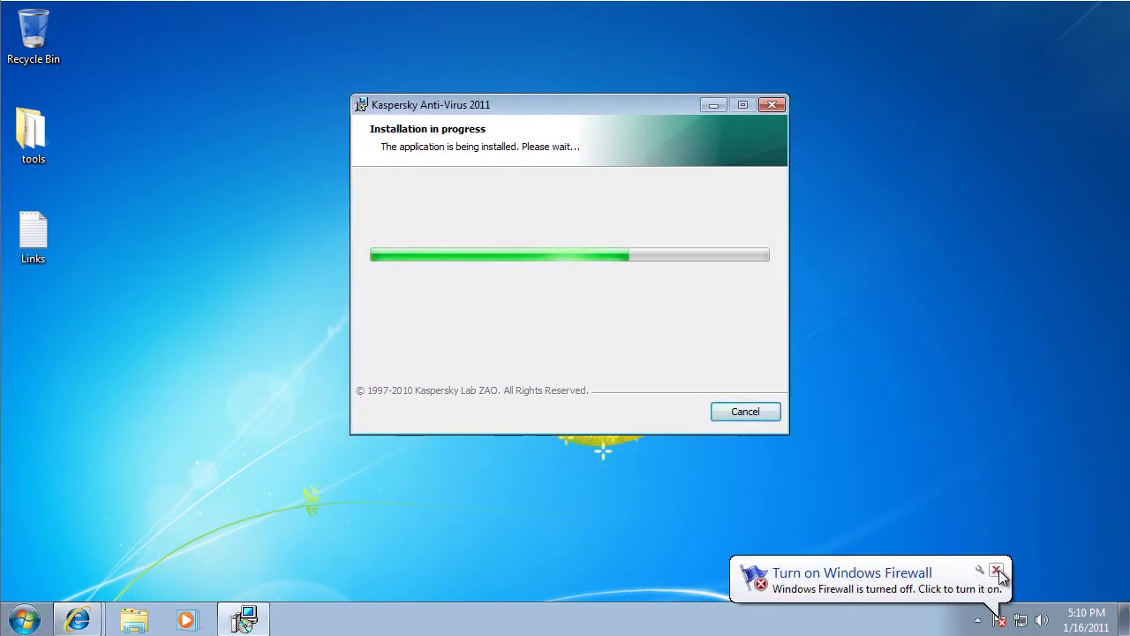
left_click(996, 569)
left_click_drag(486, 109, 434, 133)
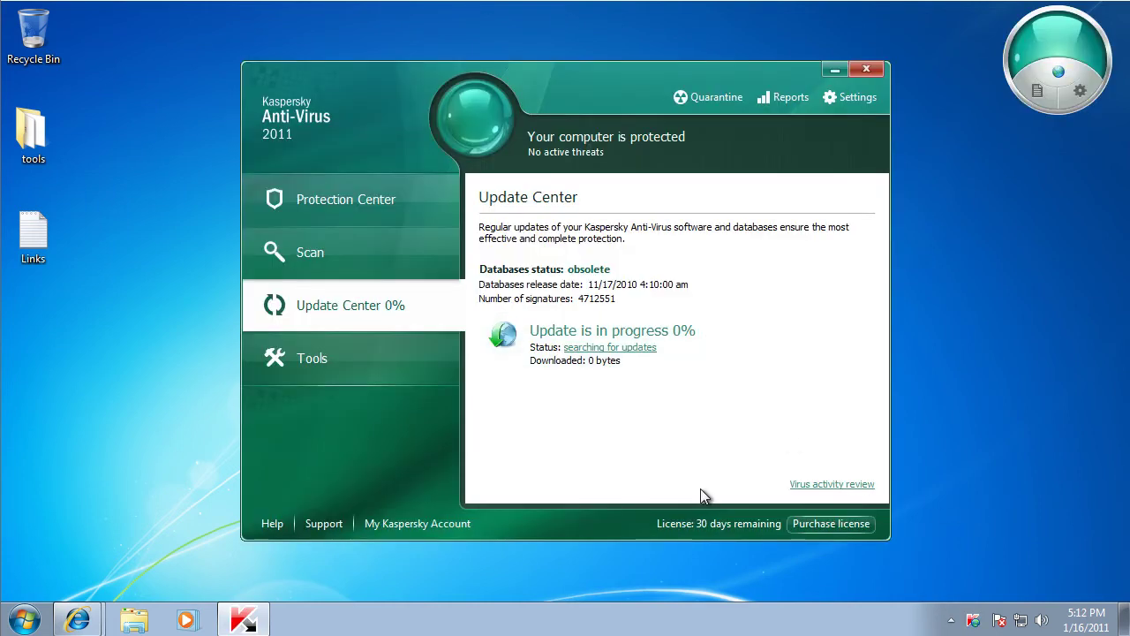
Step: Examine the components under Files and Private Data Protection, System and Applications Protection and Online Security in Kaspersky's Protection Center
left_click(378, 199)
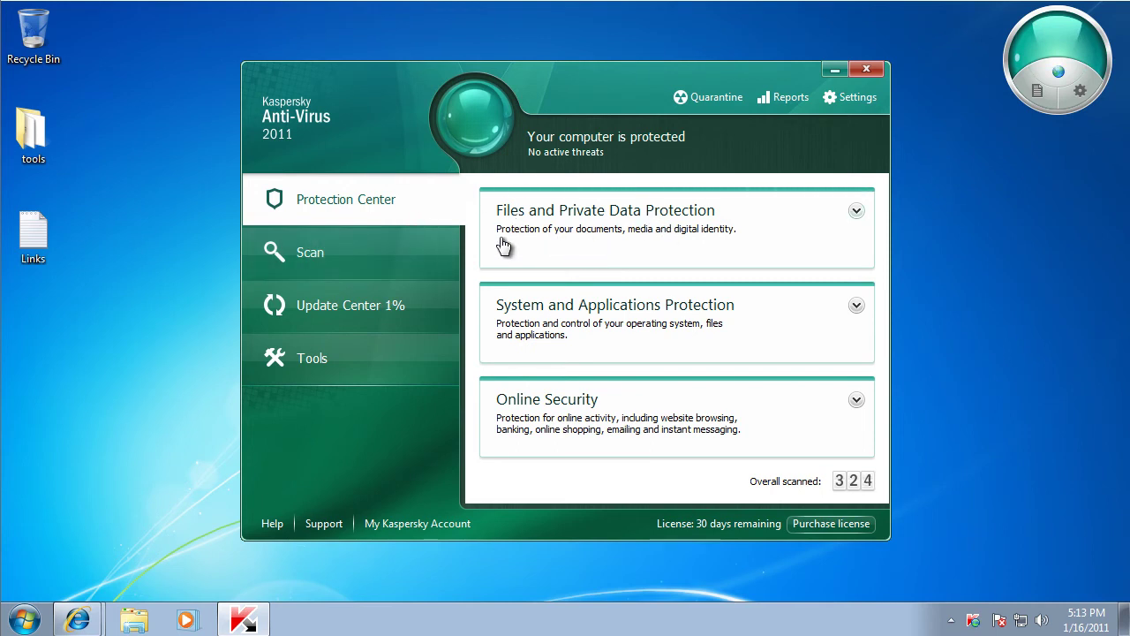
left_click(854, 217)
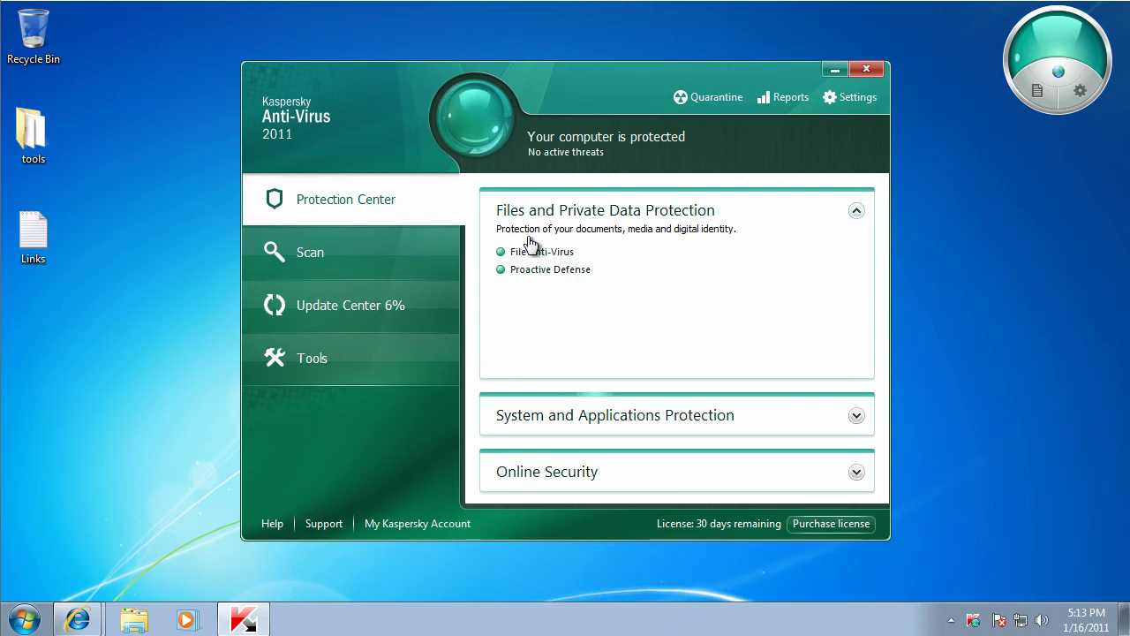
left_click(855, 212)
left_click(853, 305)
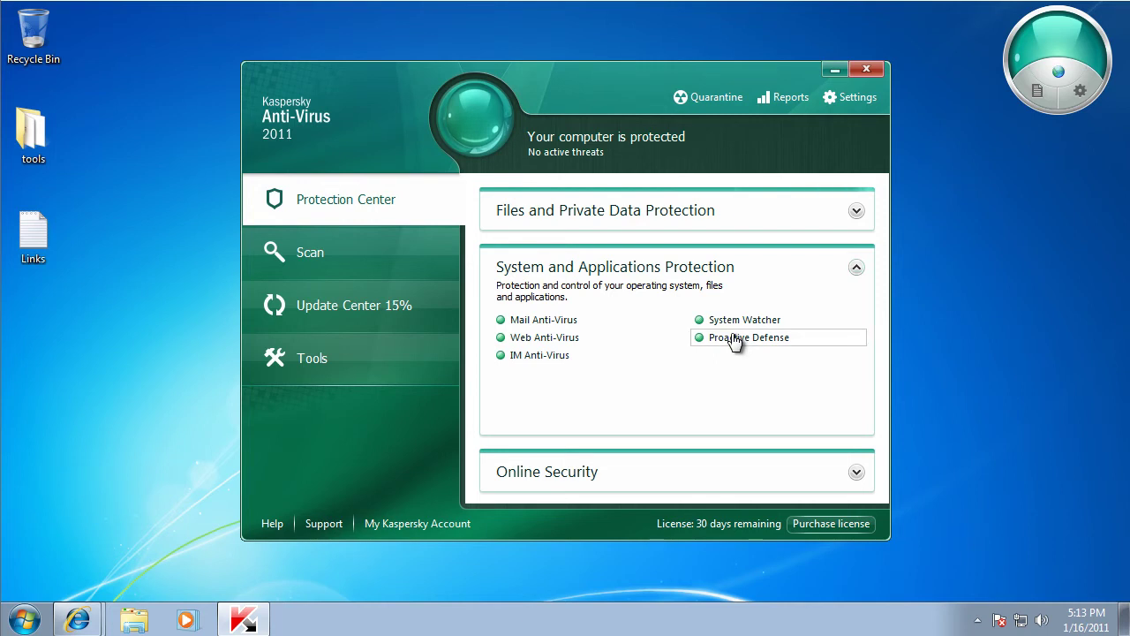
left_click(856, 267)
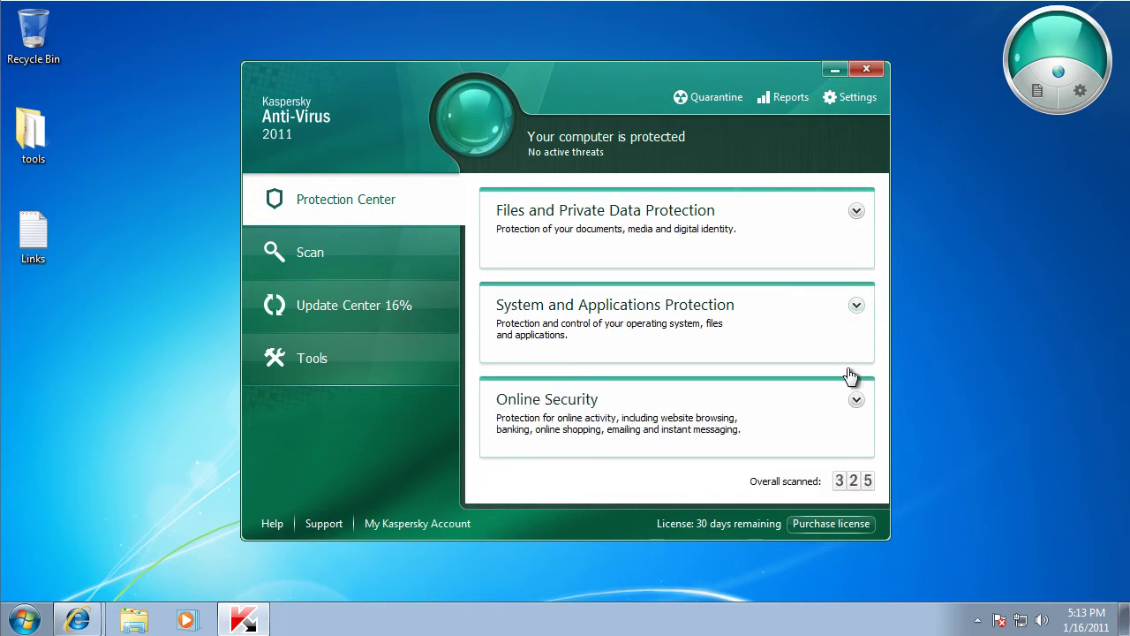
left_click(856, 399)
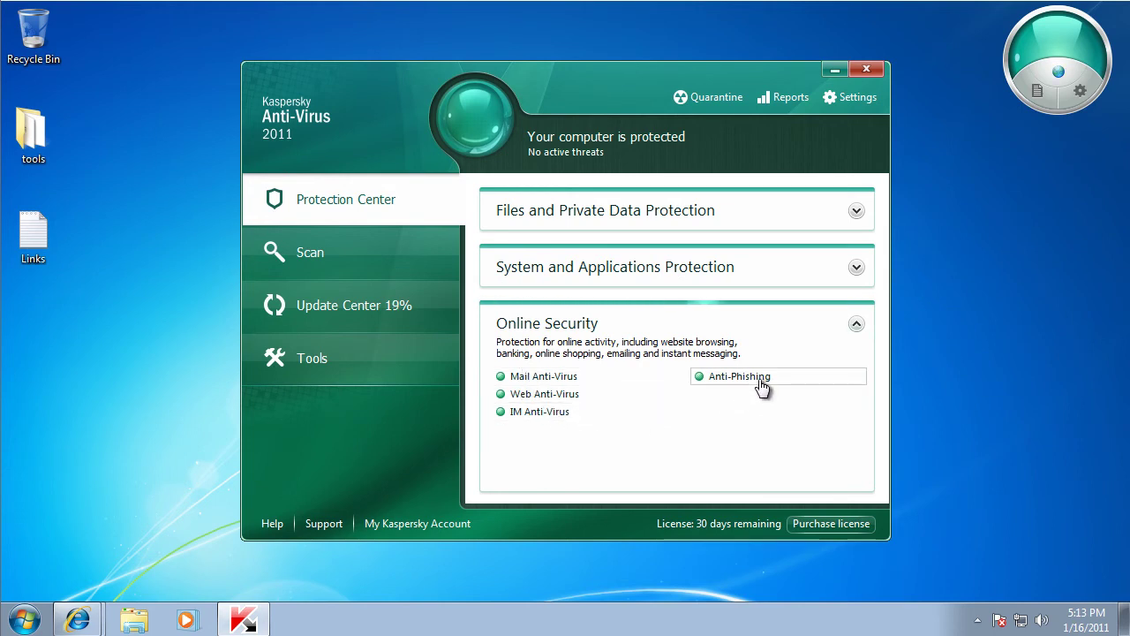
left_click(856, 324)
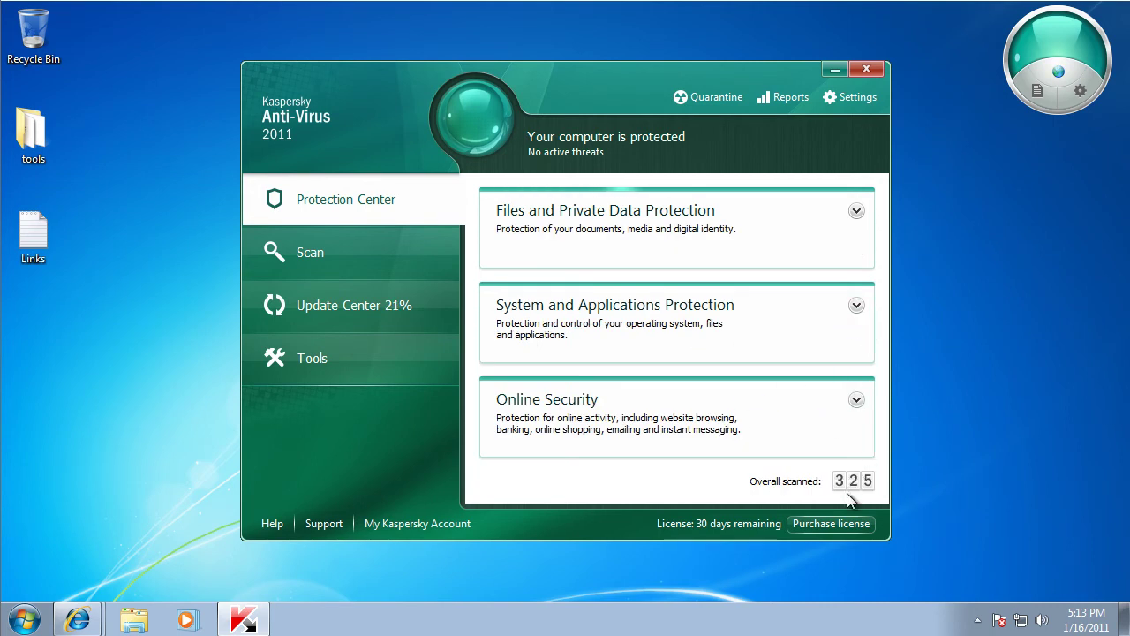
Step: Review Kaspersky's virus scan options, its additional tools and the progress of the database update
left_click(381, 266)
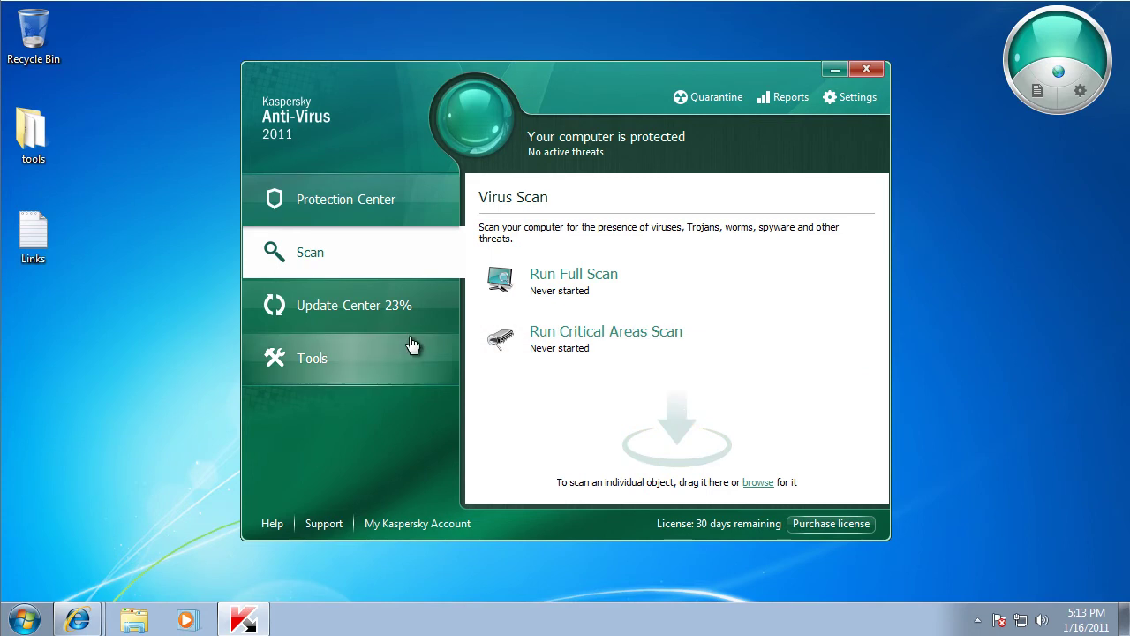
left_click(359, 373)
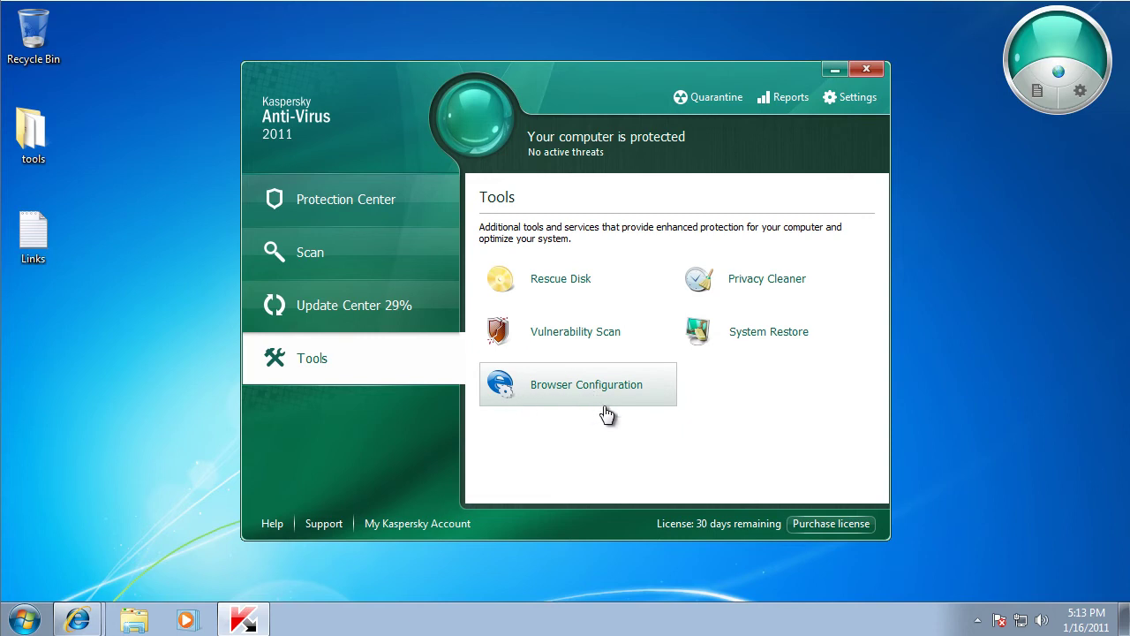
left_click(419, 327)
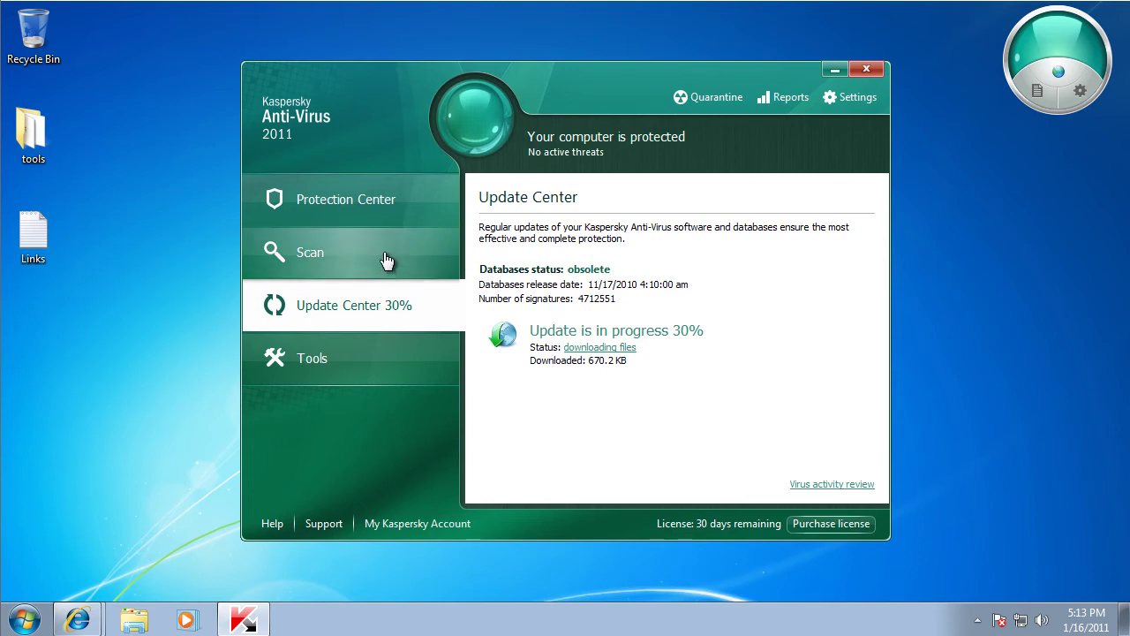
mouse_move(298, 130)
left_mouse_down()
mouse_move(375, 131)
mouse_move(231, 130)
mouse_move(300, 131)
left_mouse_up()
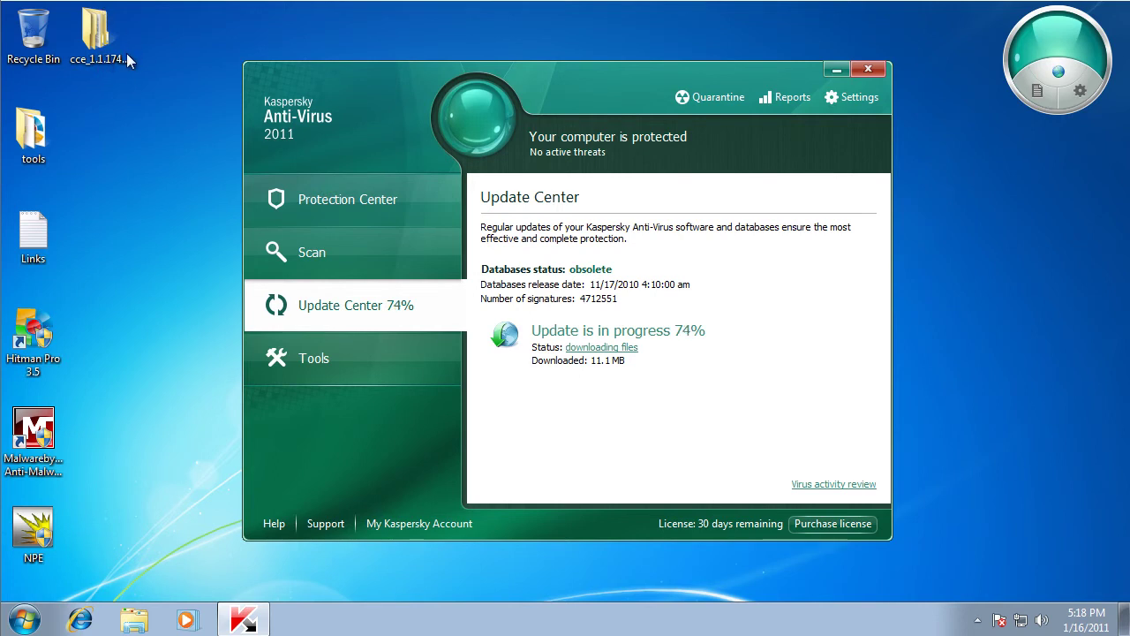
Step: Launch COMODO Cleaning Essentials from the cce x32 folder, allow it to make changes, look at its scan options and close it
double_click(96, 35)
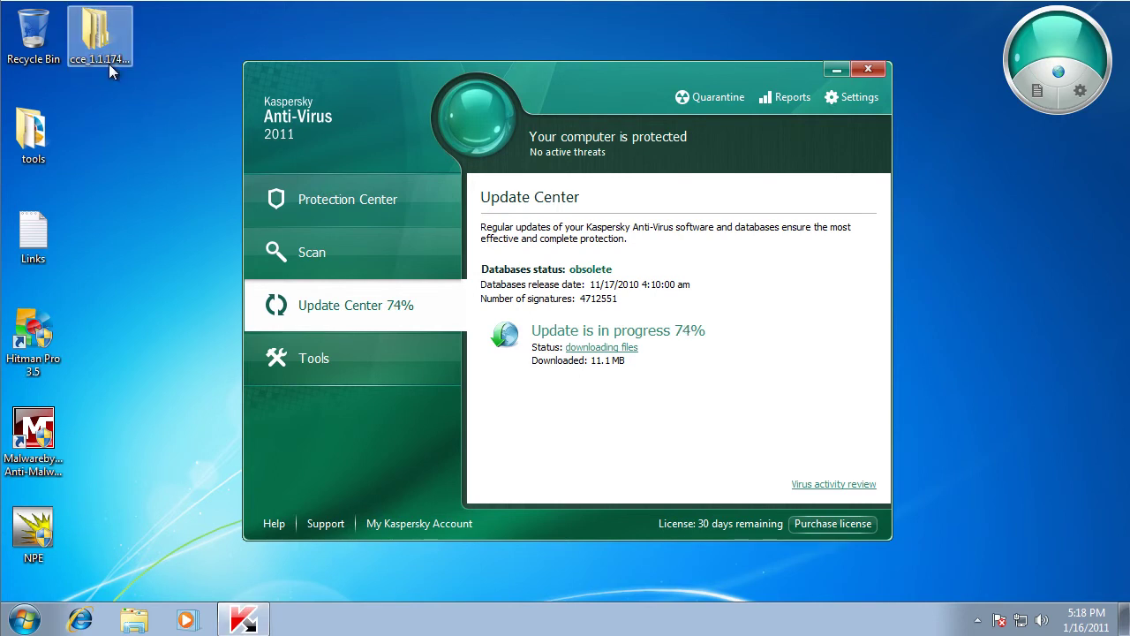
double_click(440, 166)
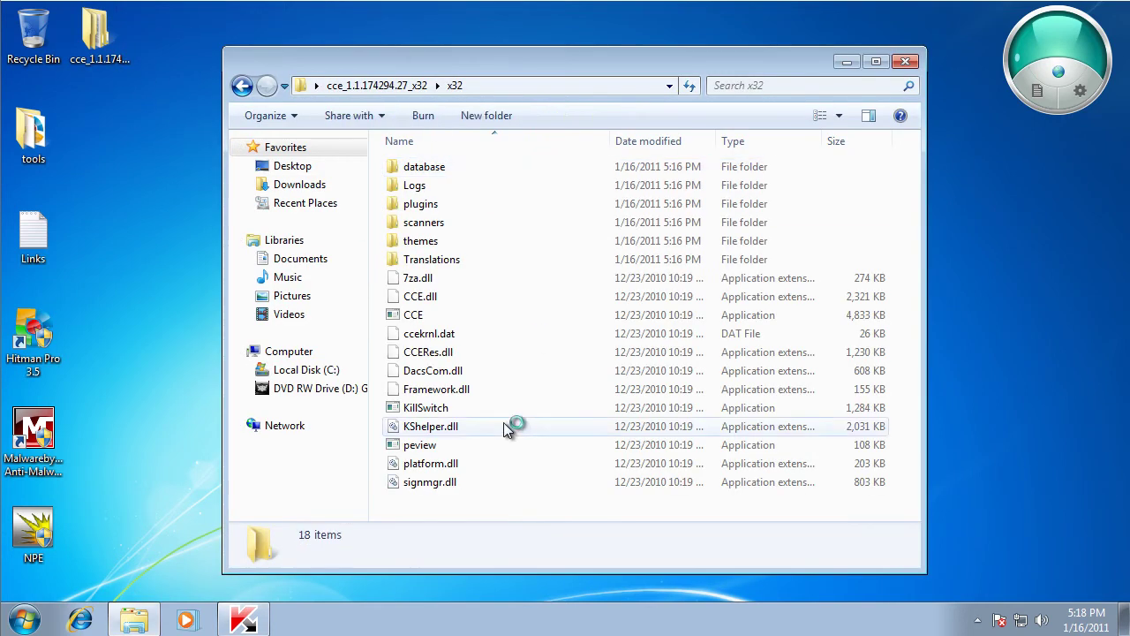
double_click(554, 315)
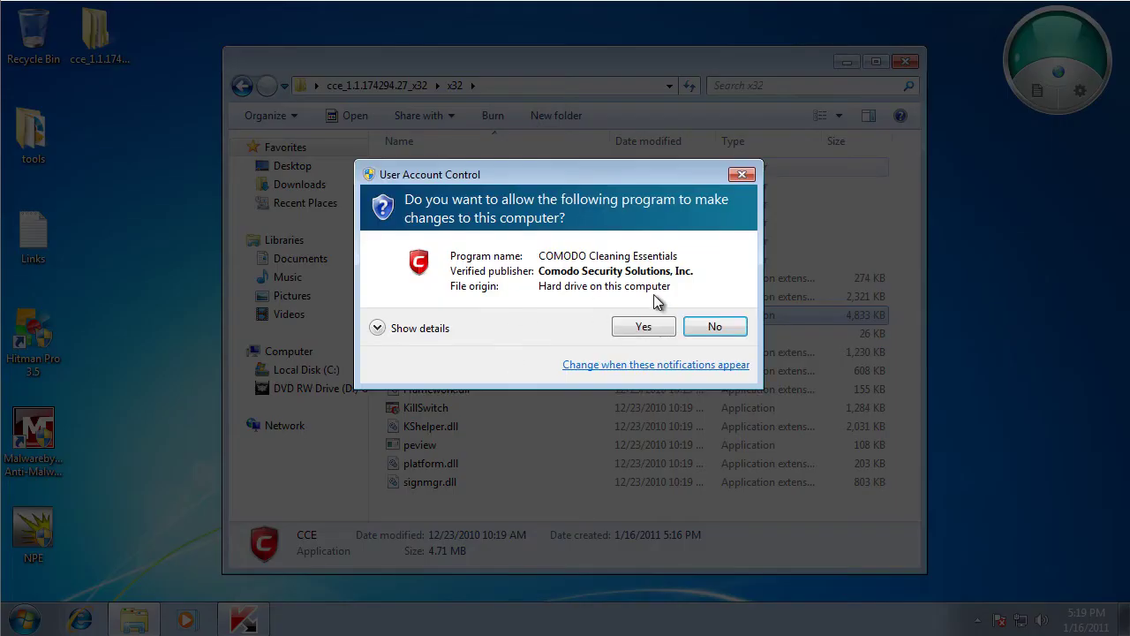
left_click(630, 327)
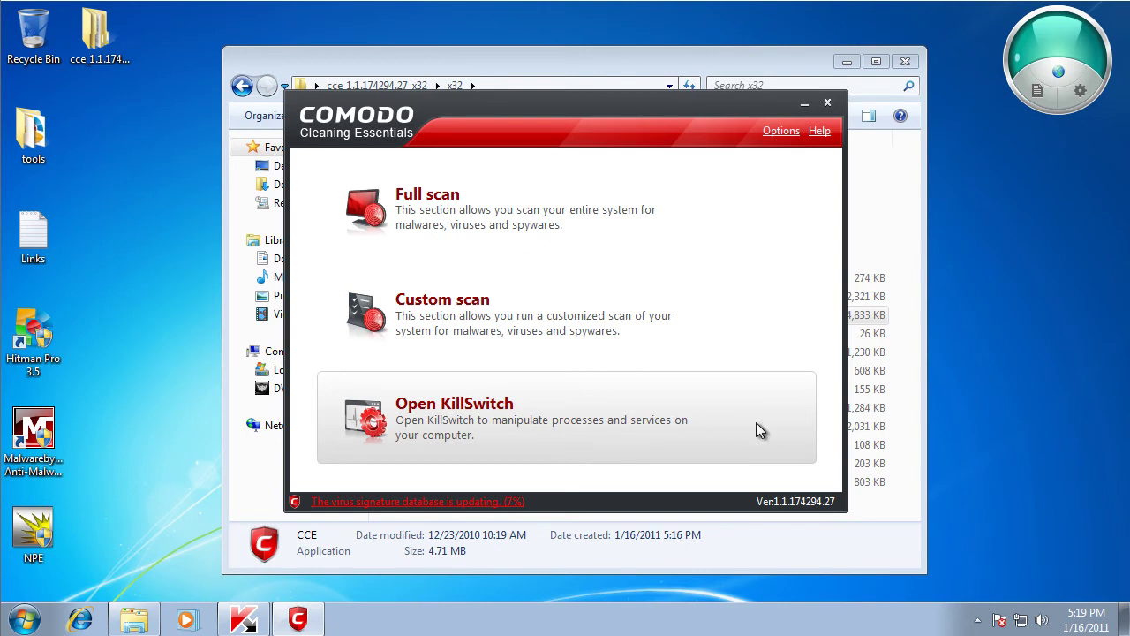
left_click(827, 105)
left_click(1022, 58)
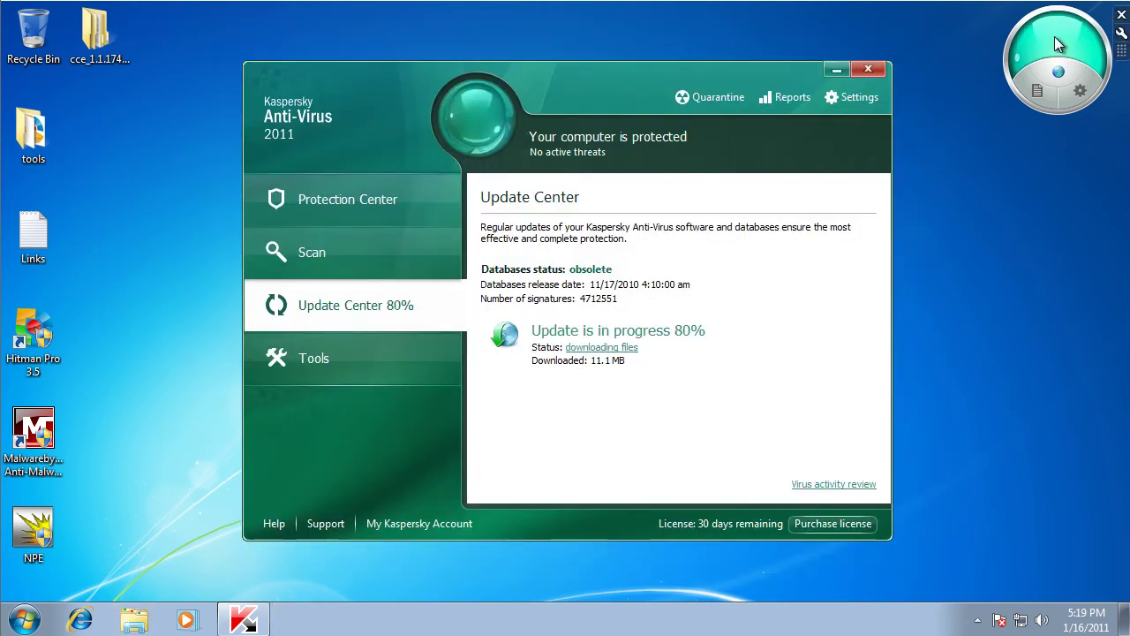
left_click(1054, 37)
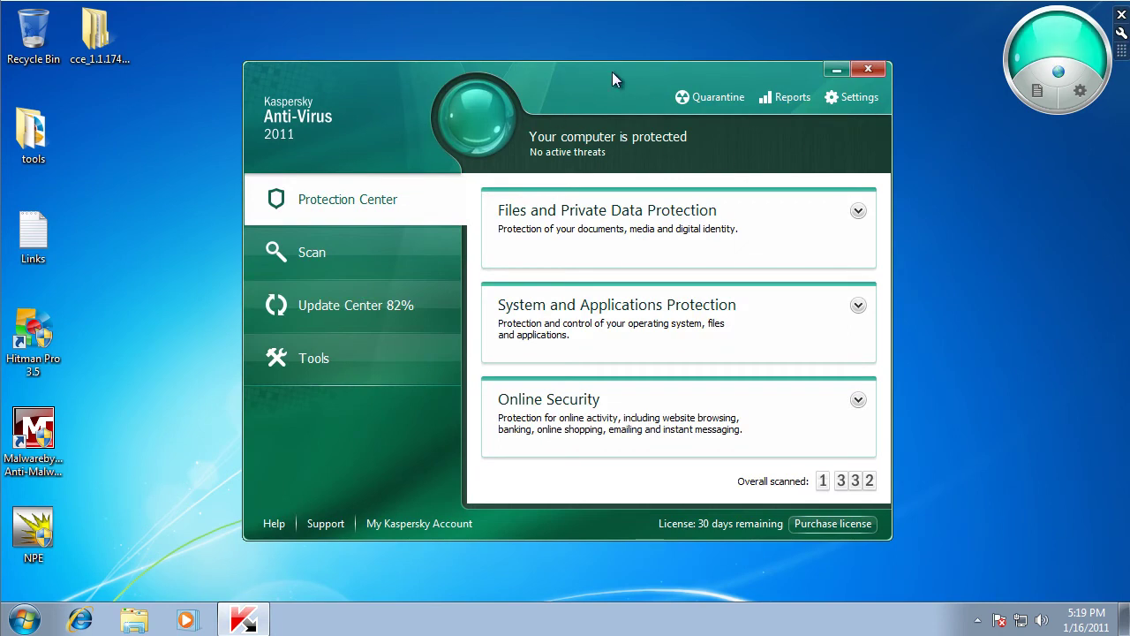
left_click(1055, 76)
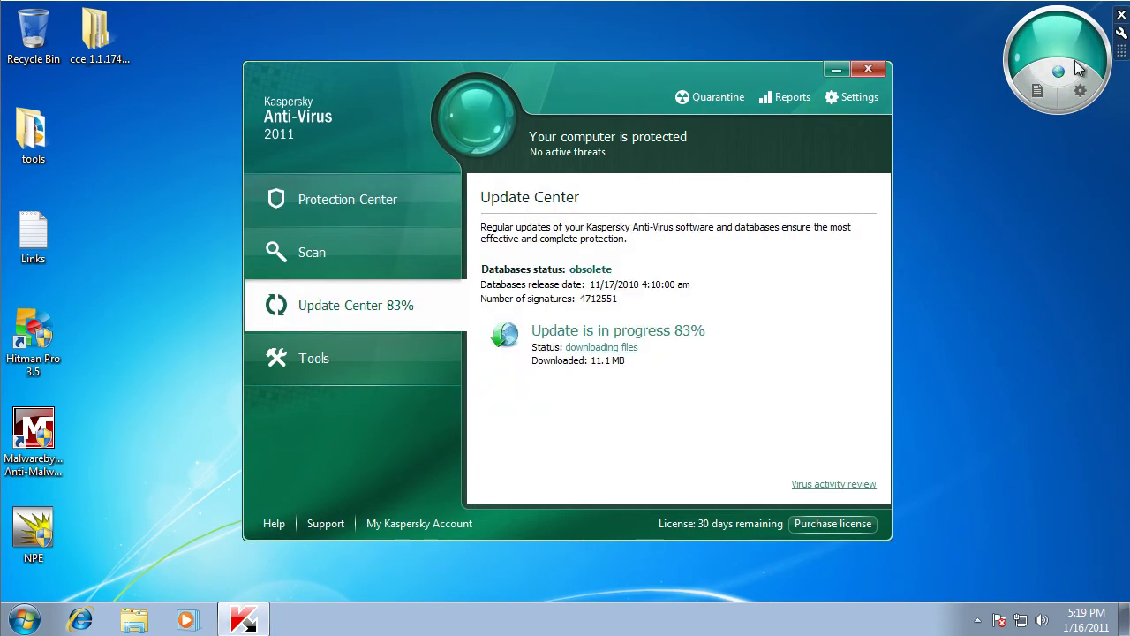
left_click(1038, 92)
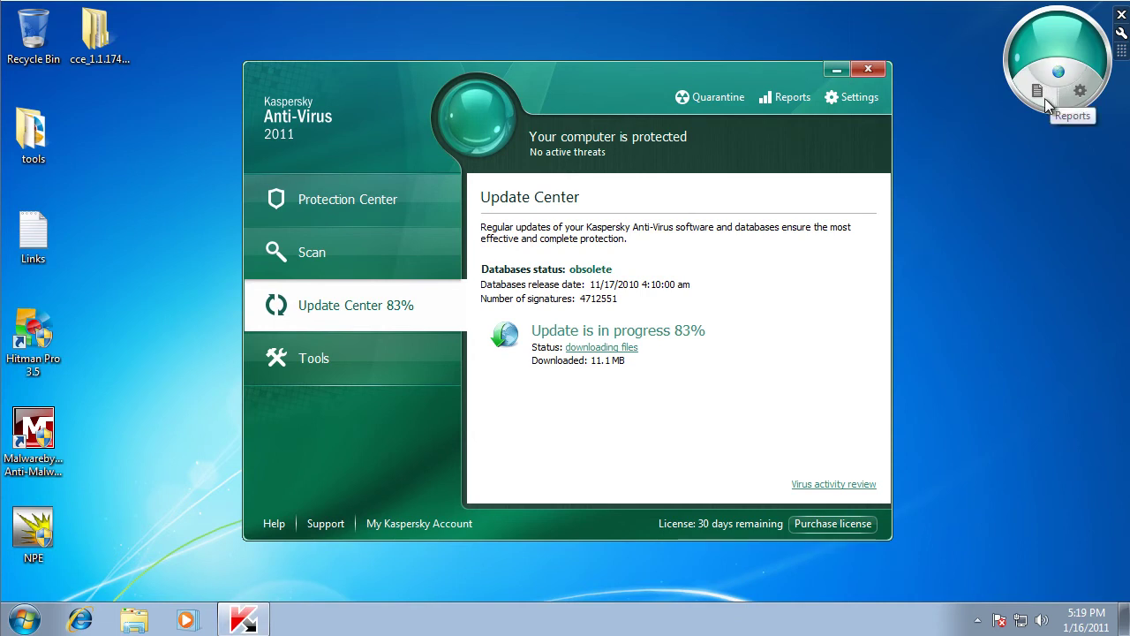
left_click(1080, 90)
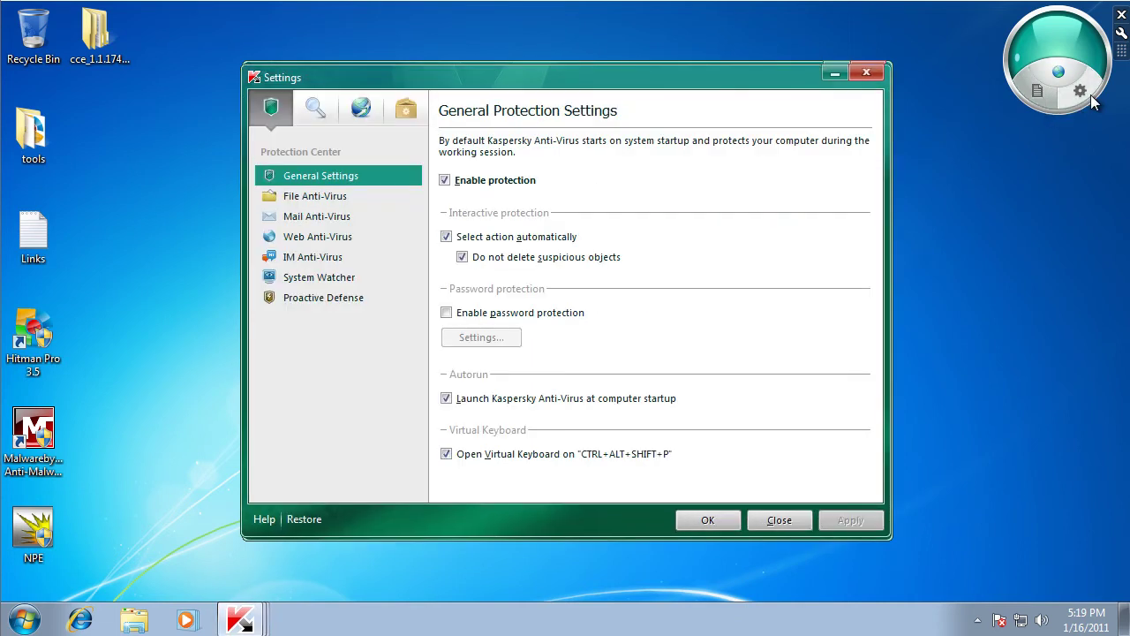
left_click(766, 517)
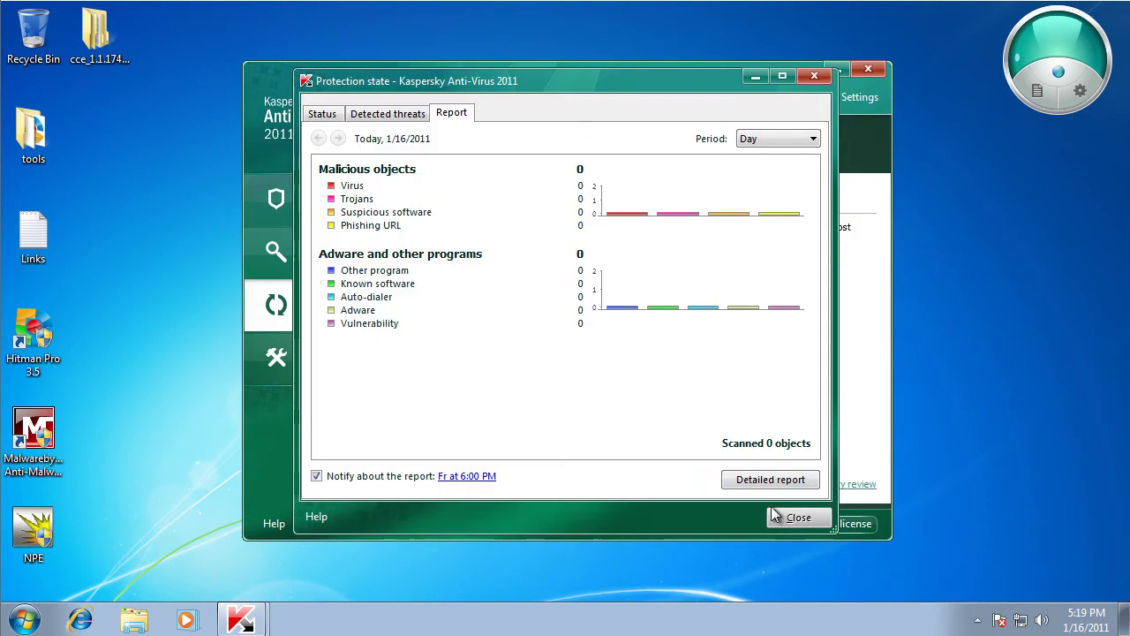
left_click(805, 513)
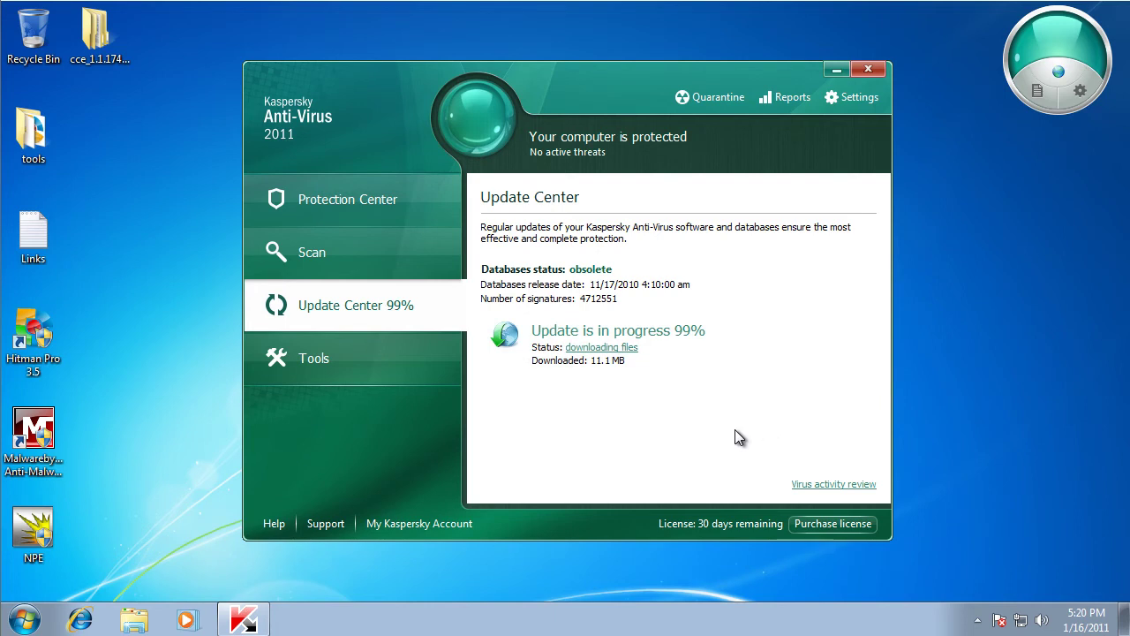
Step: Review Kaspersky's protection status messages and fix the reported issue by restarting the application
left_click(506, 115)
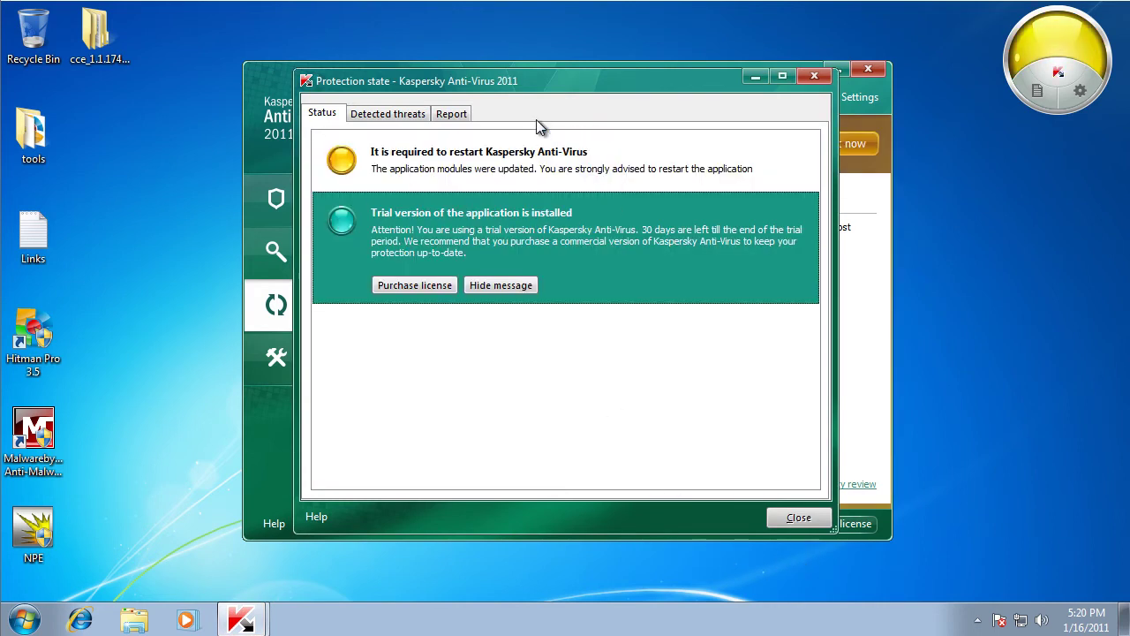
left_click(808, 519)
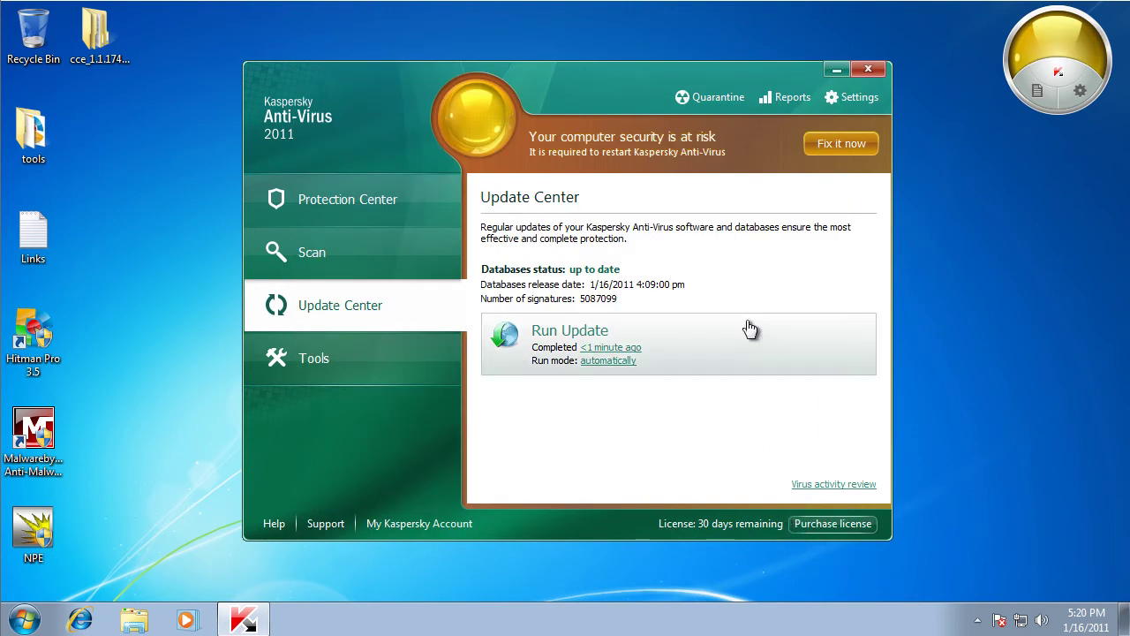
left_click(832, 144)
left_click(558, 356)
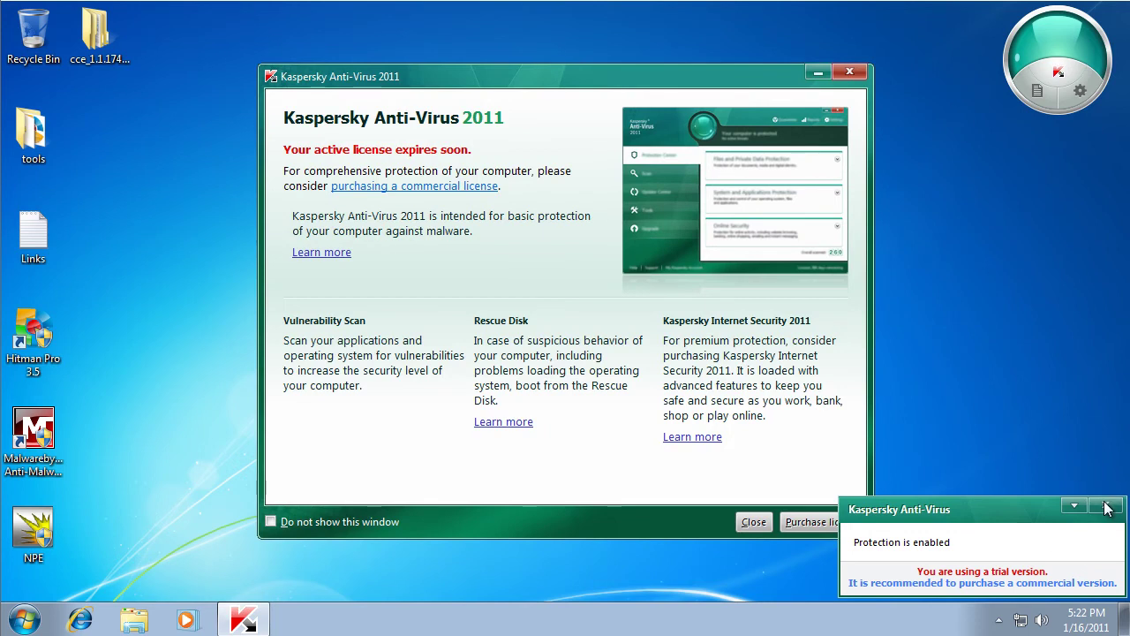
Step: Dismiss Kaspersky's protection notification and close the licence expiry window, setting it not to show again
left_click(1108, 506)
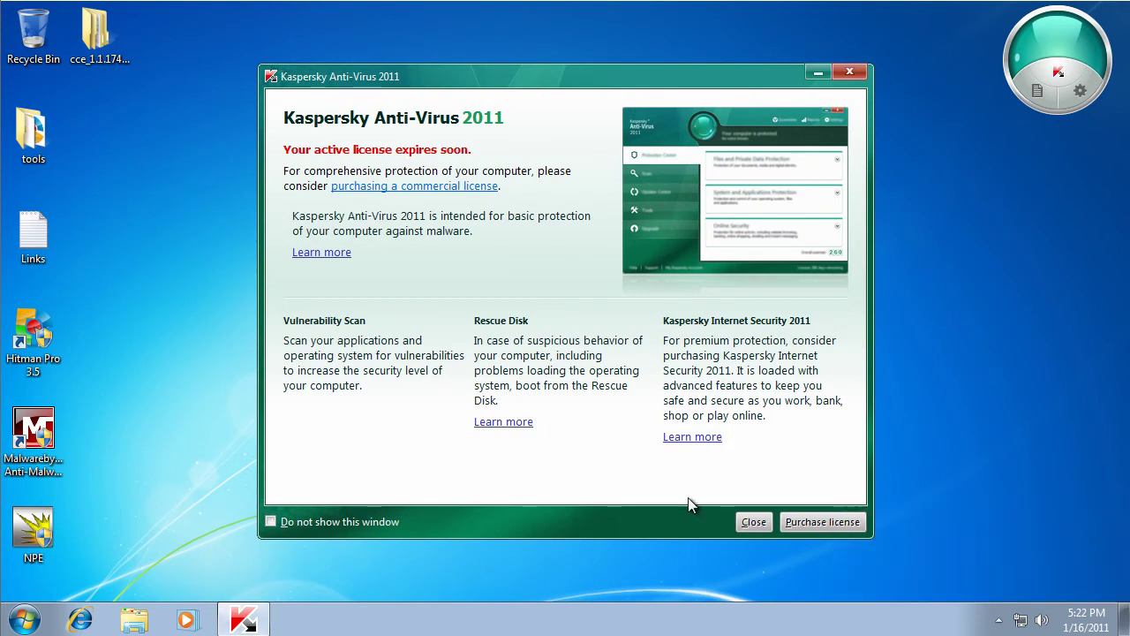
left_click(343, 523)
left_click(752, 521)
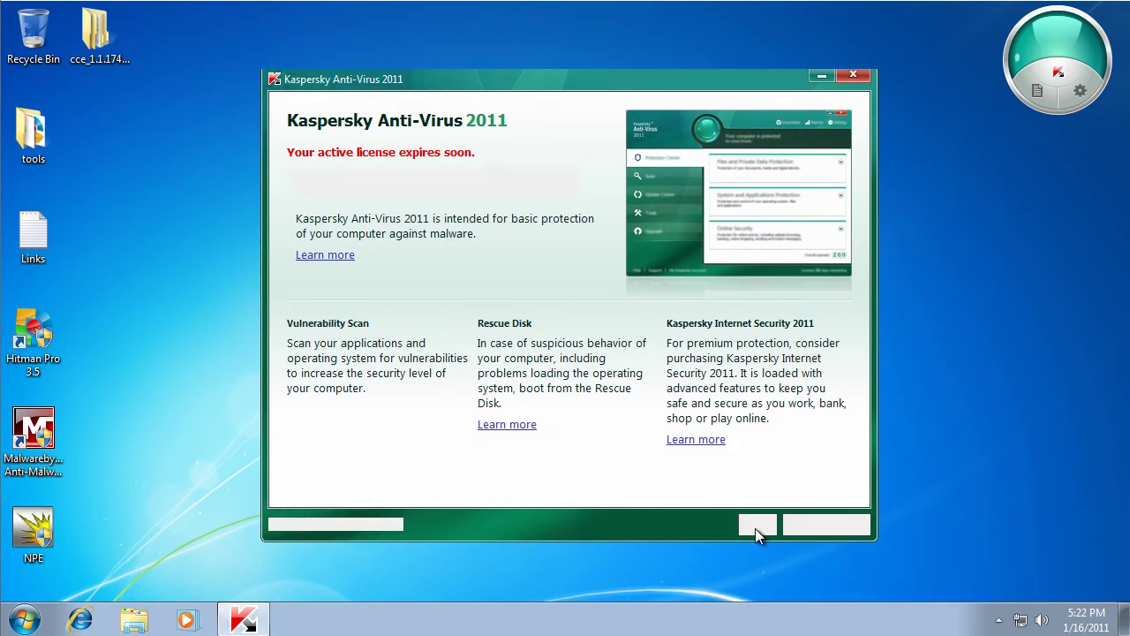
Step: Reopen Kaspersky Anti-Virus, run another database update from the Update Center and close the main window
left_click(999, 620)
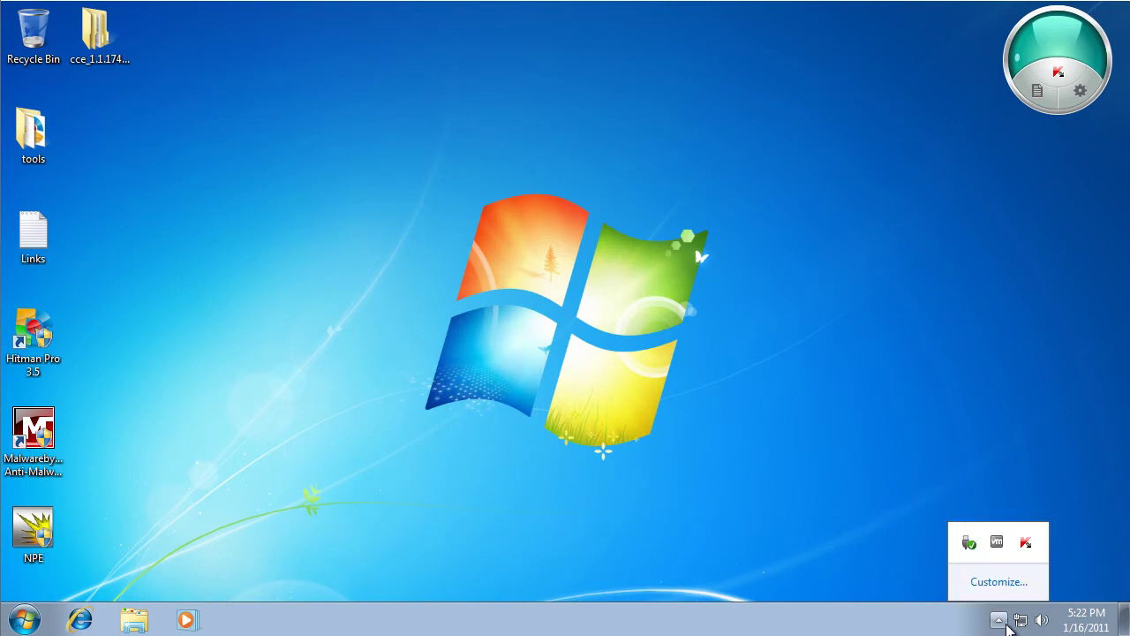
left_click(1026, 544)
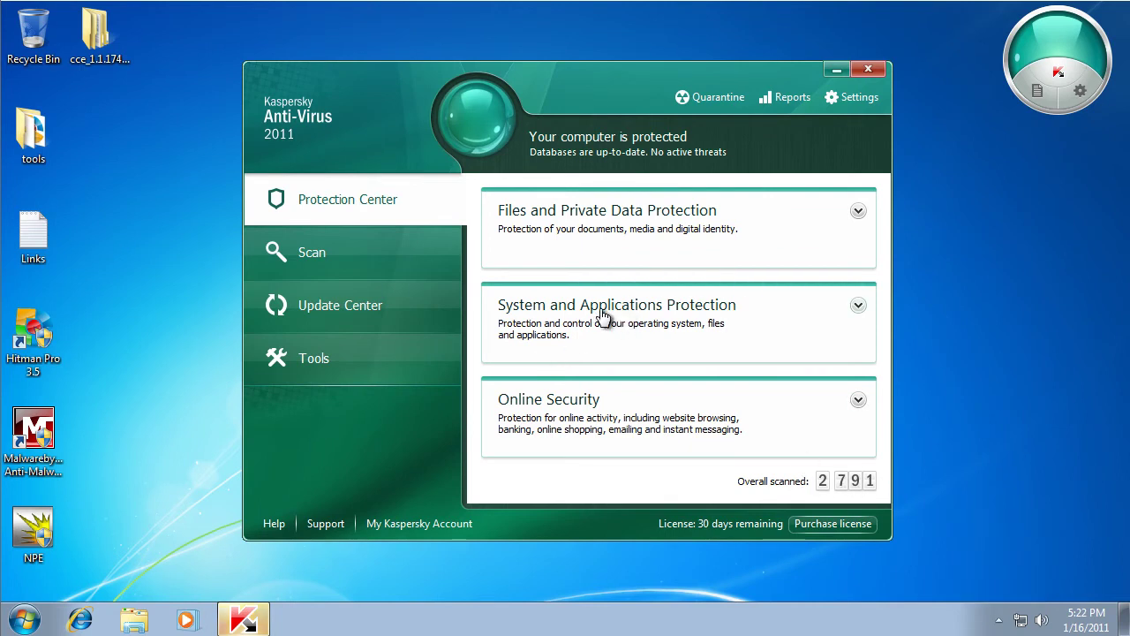
left_click(343, 306)
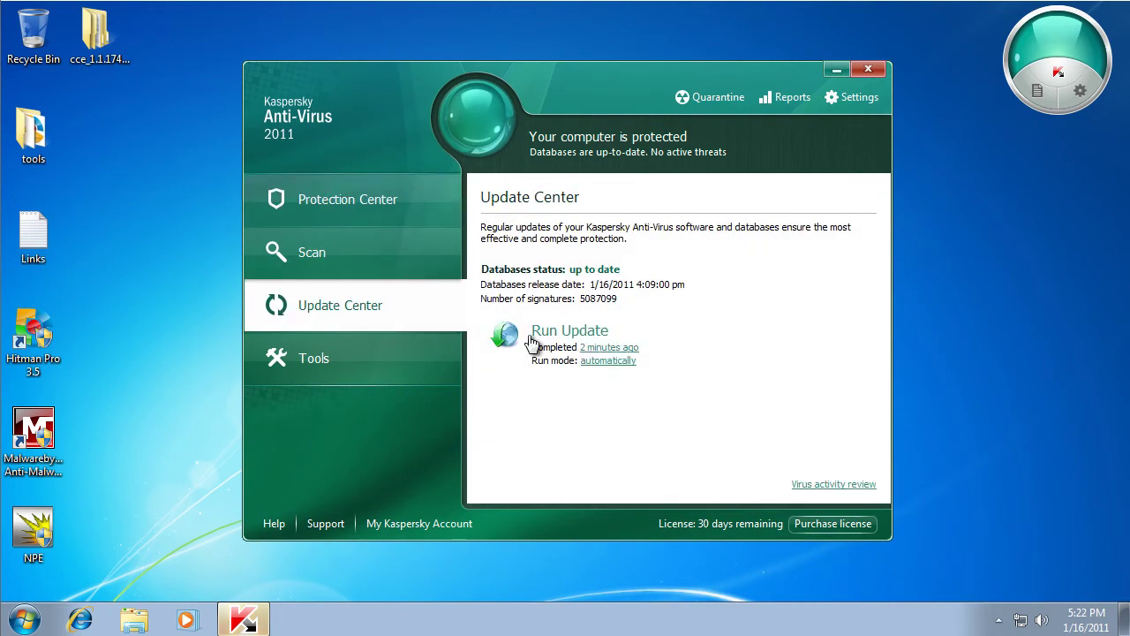
left_click(595, 332)
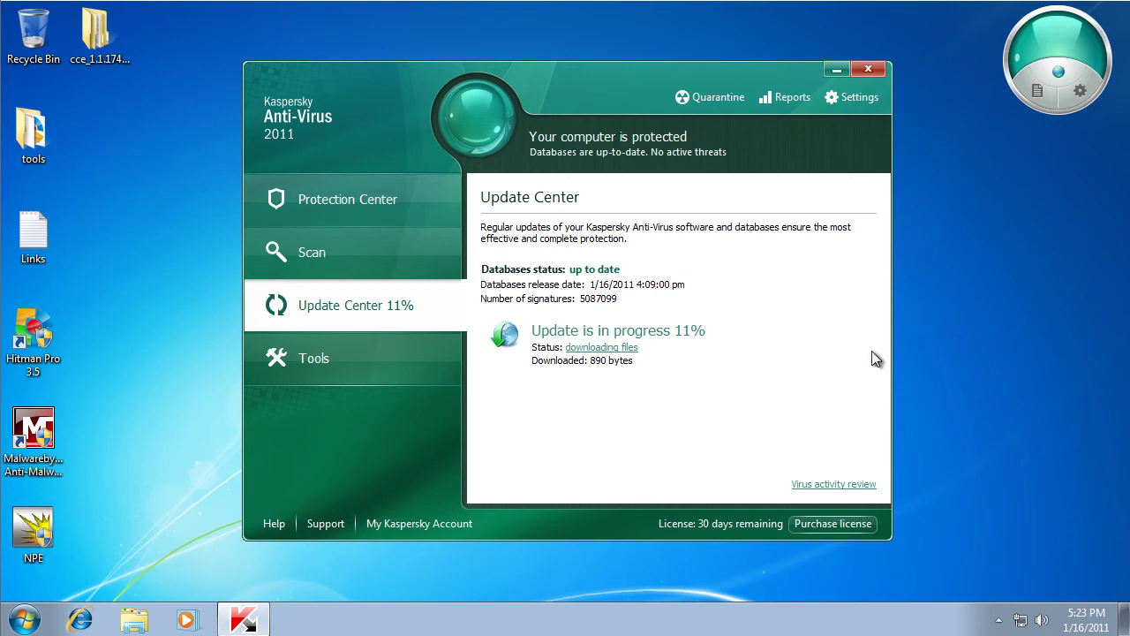
mouse_move(615, 79)
left_mouse_down()
mouse_move(570, 108)
mouse_move(621, 111)
mouse_move(625, 99)
mouse_move(569, 100)
mouse_move(547, 35)
mouse_move(475, 93)
mouse_move(446, 94)
mouse_move(705, 94)
mouse_move(625, 59)
left_mouse_up()
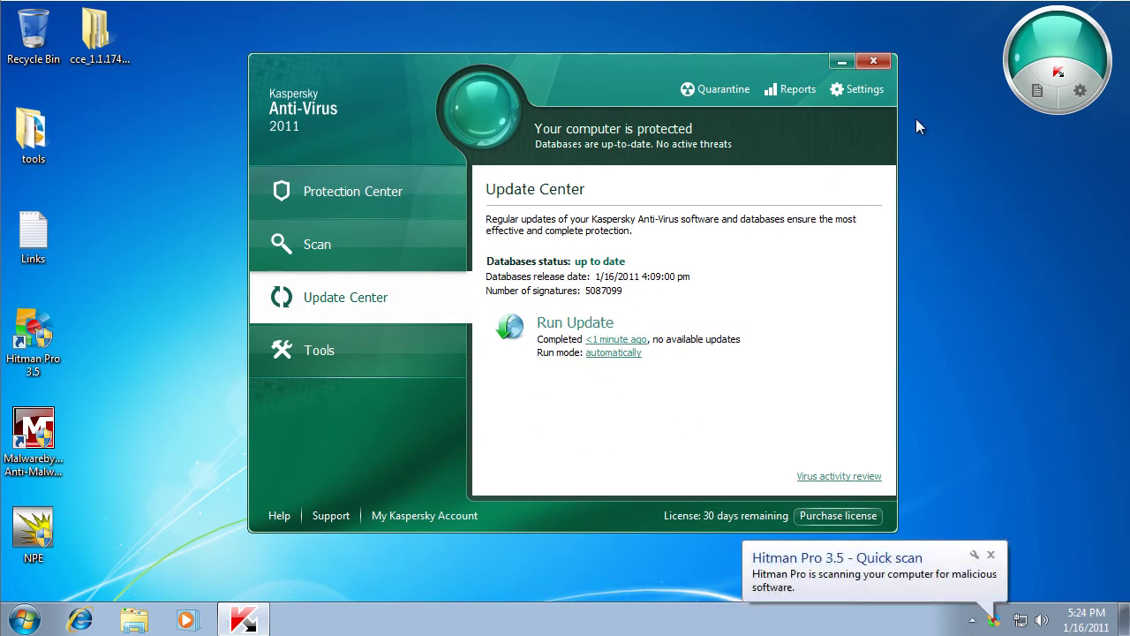
left_click(873, 61)
Step: Dismiss the Hitman Pro quick scan notification, abort Hitman Pro's automatic update and close the program
left_click(1000, 555)
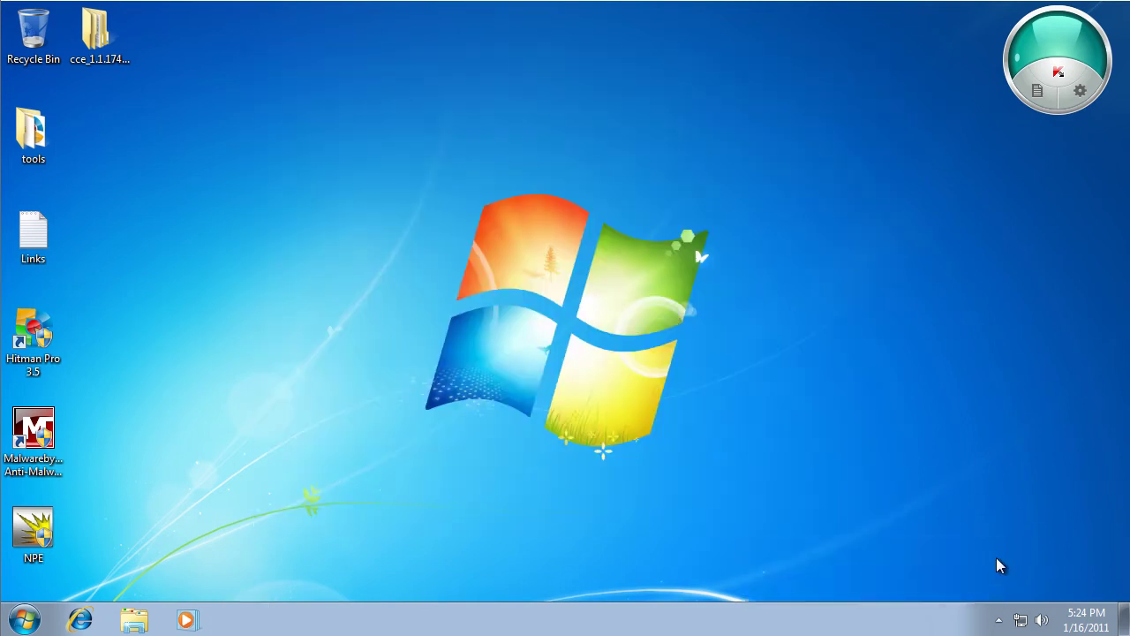
left_click(999, 620)
left_click(971, 542)
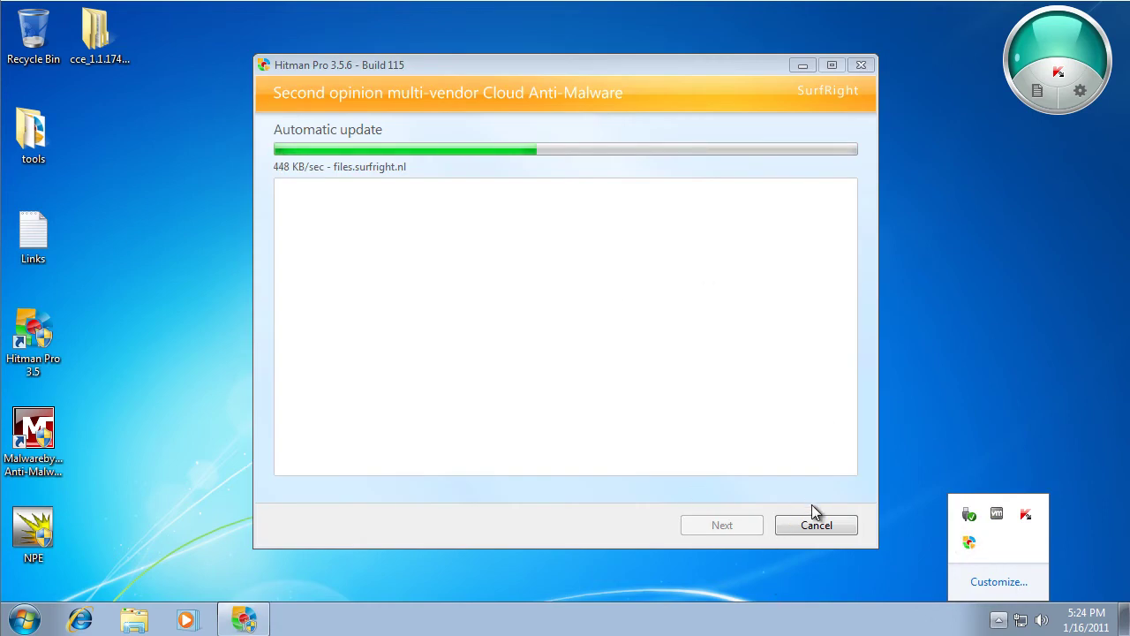
left_click(828, 499)
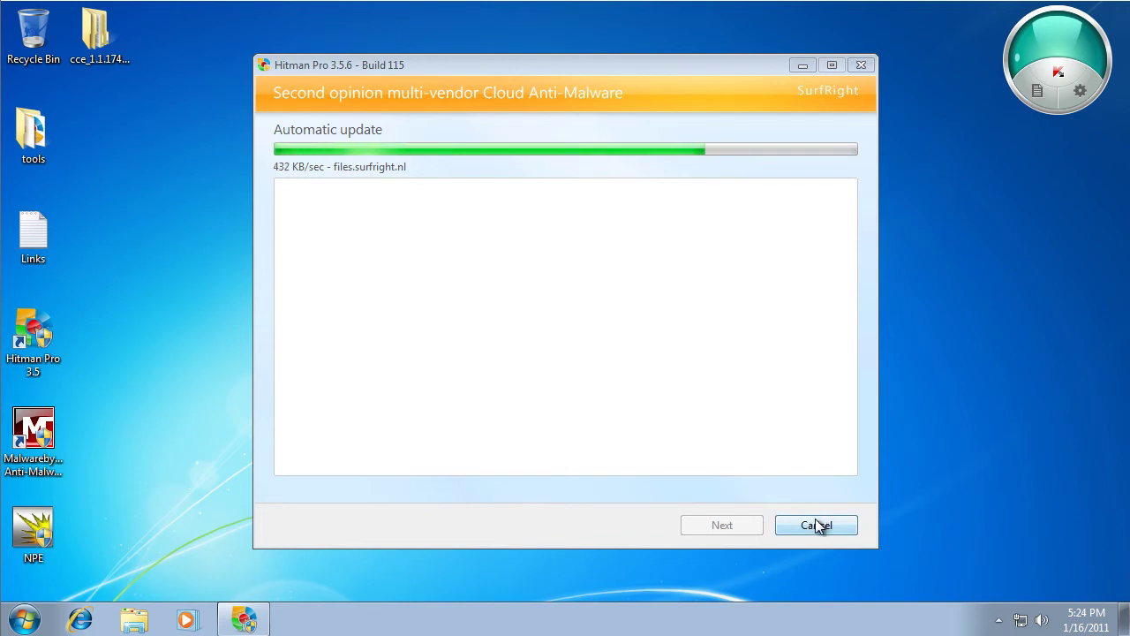
left_click(815, 519)
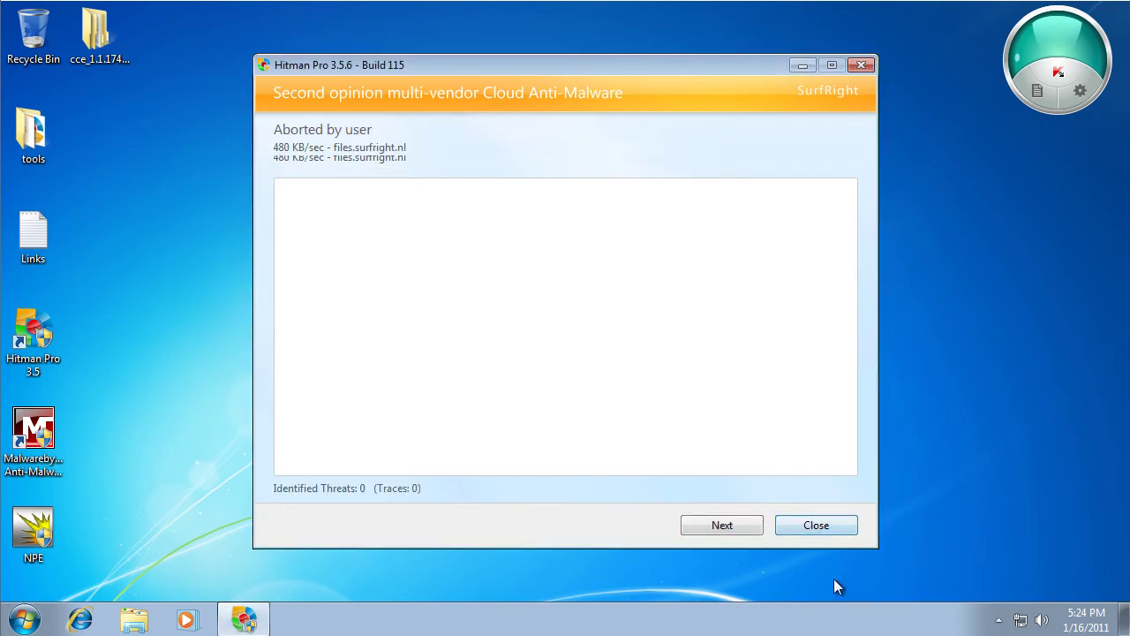
left_click(803, 521)
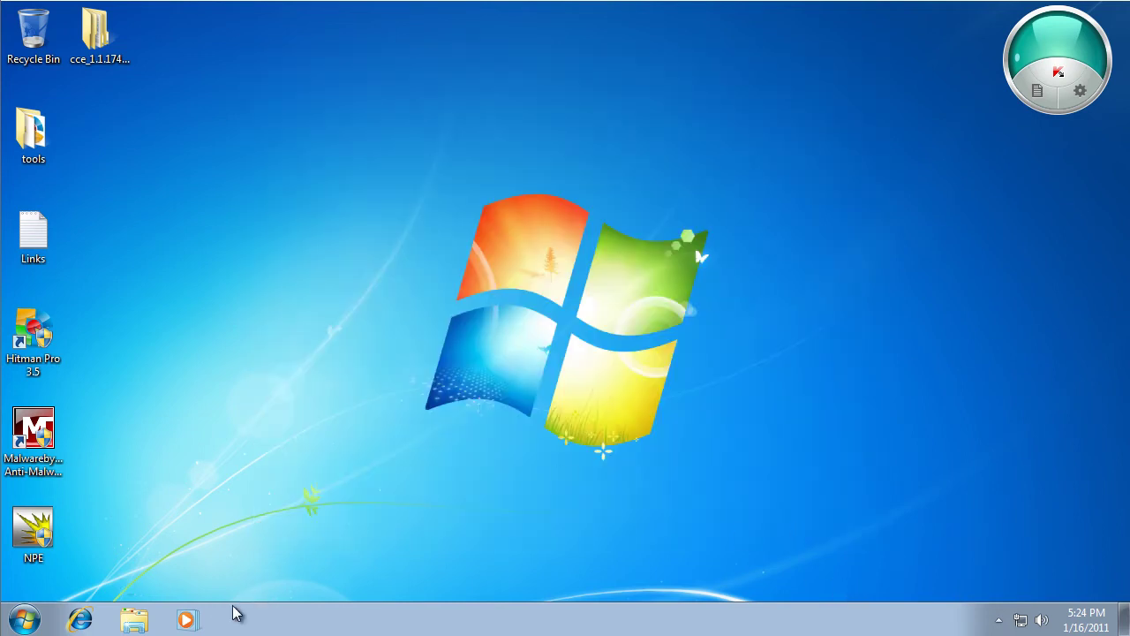
left_click(997, 620)
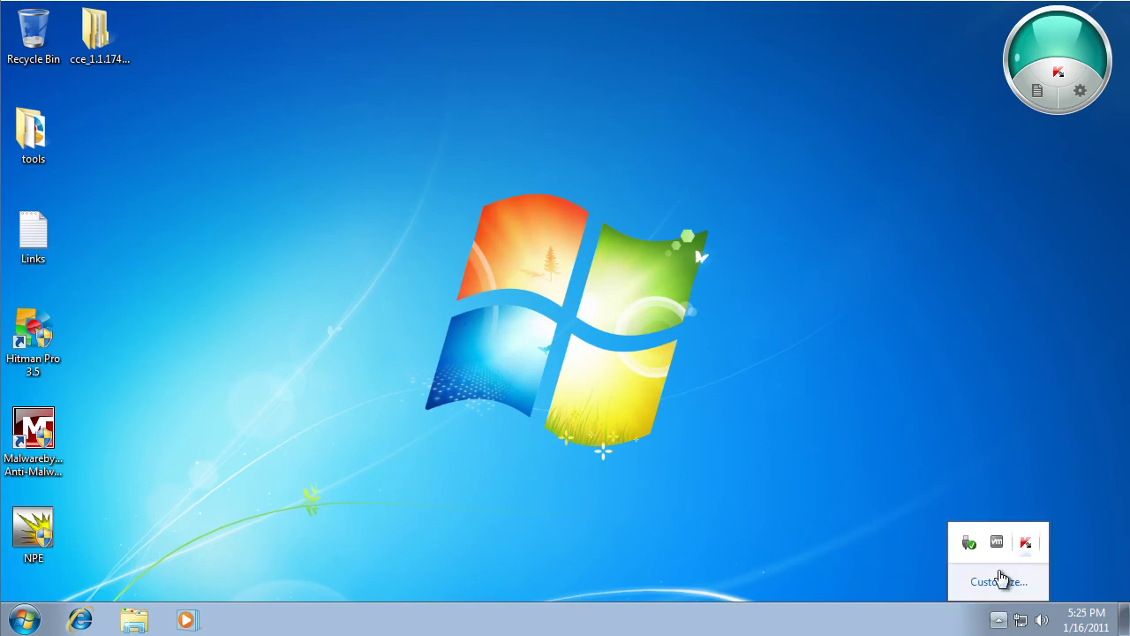
left_click(995, 620)
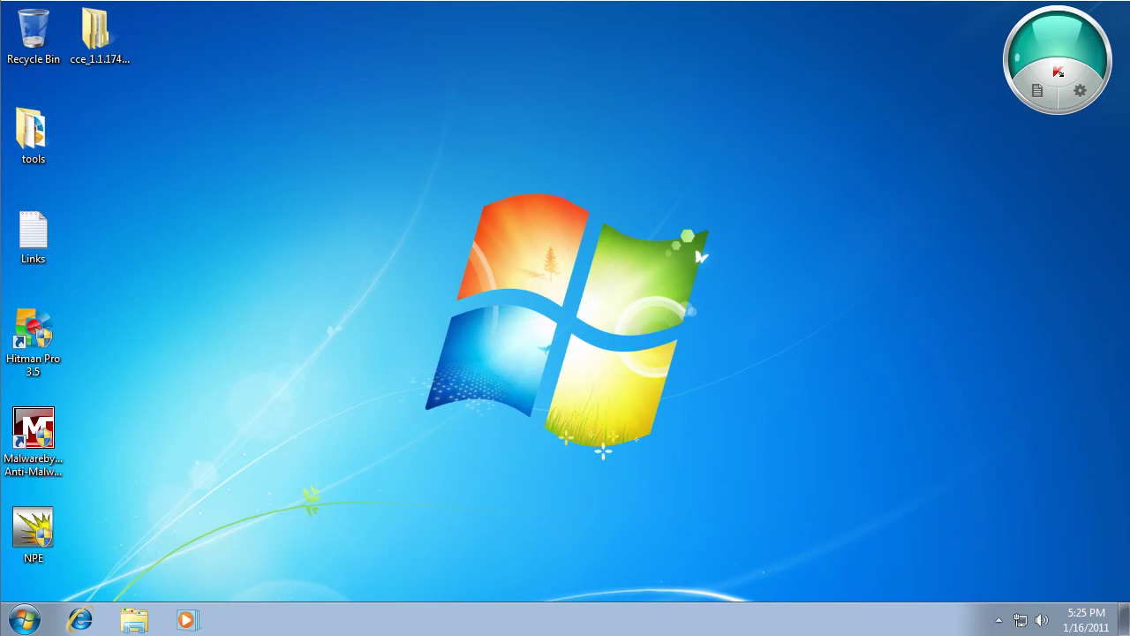
Step: Copy the Backdoor link vkotalke.info/dd6.exe from the Links file on the desktop and open it in Internet Explorer
double_click(55, 234)
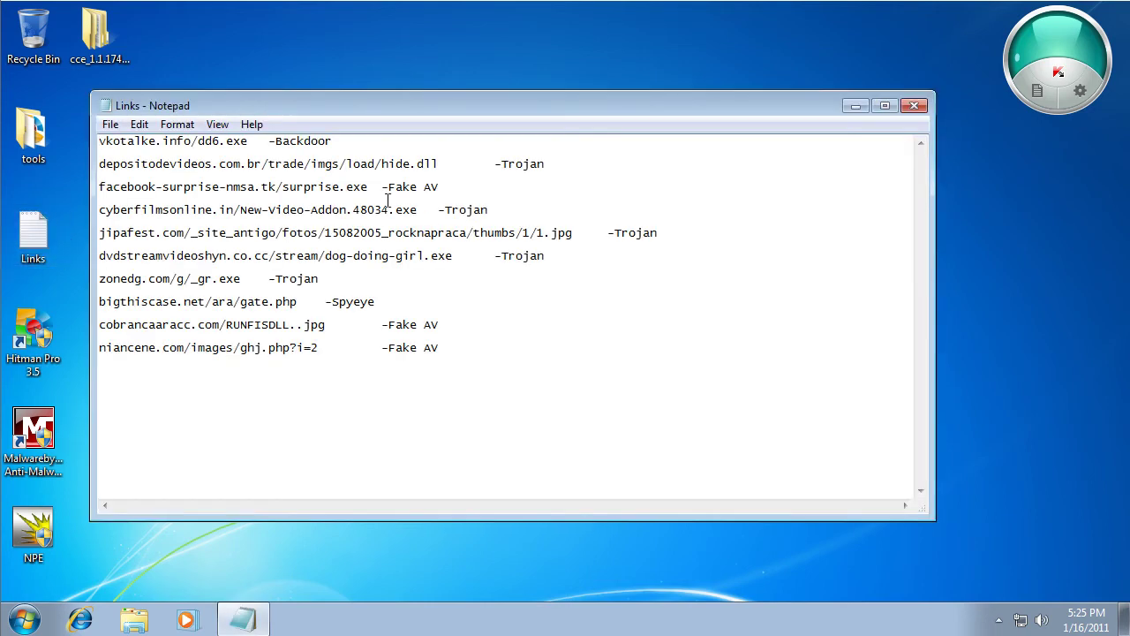
left_click_drag(265, 141, 99, 141)
key("ctrl+c")
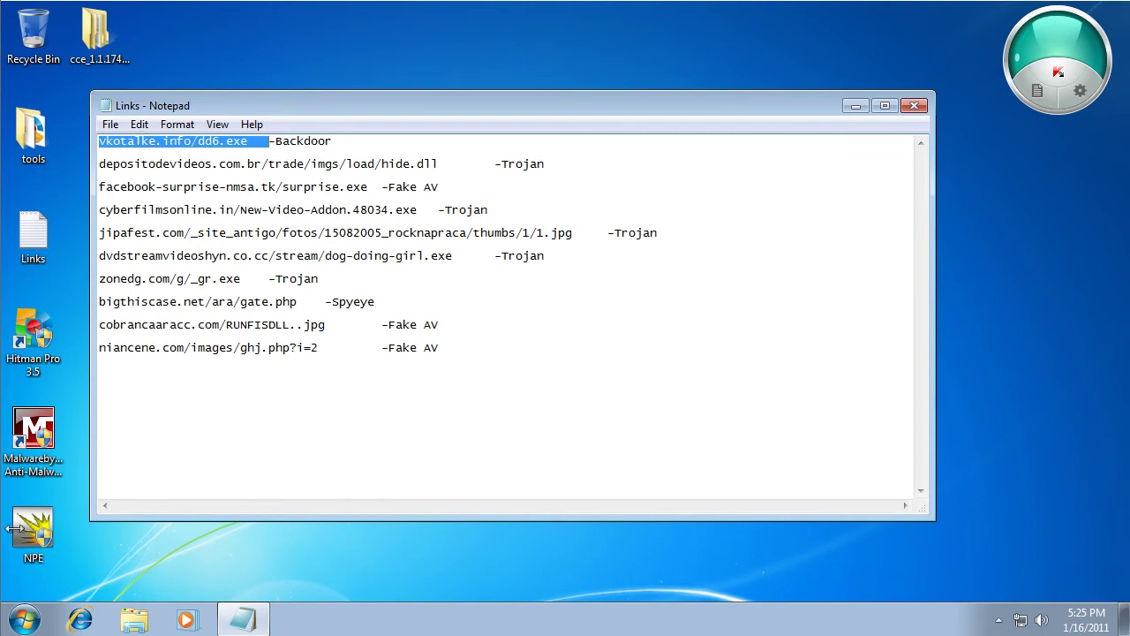
left_click(80, 619)
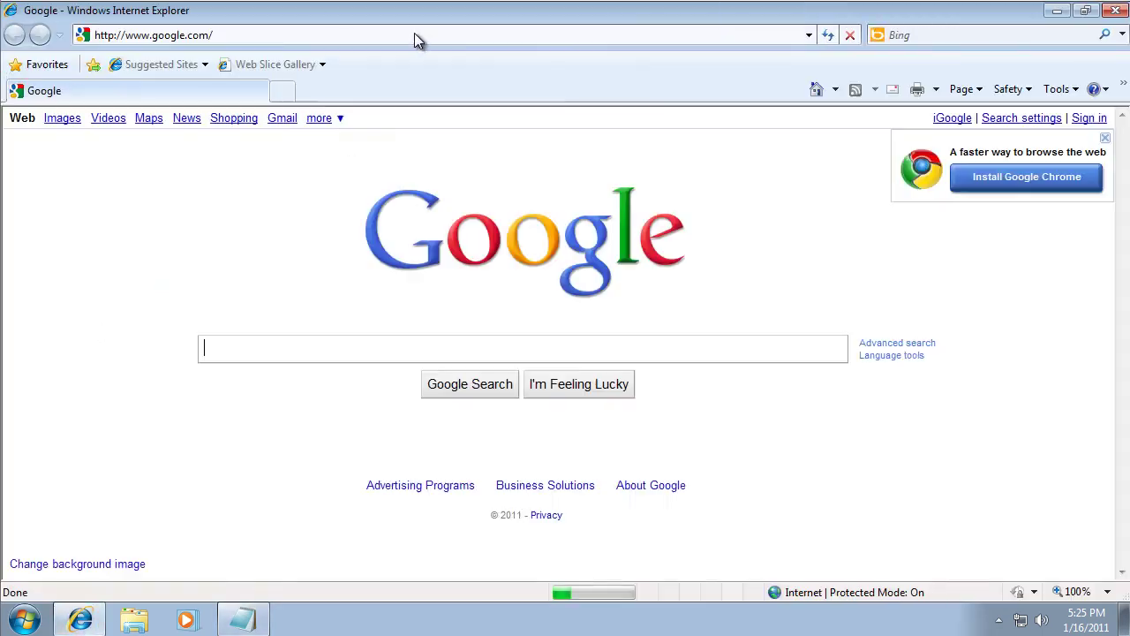
left_click(414, 33)
key("ctrl+v")
key("Return")
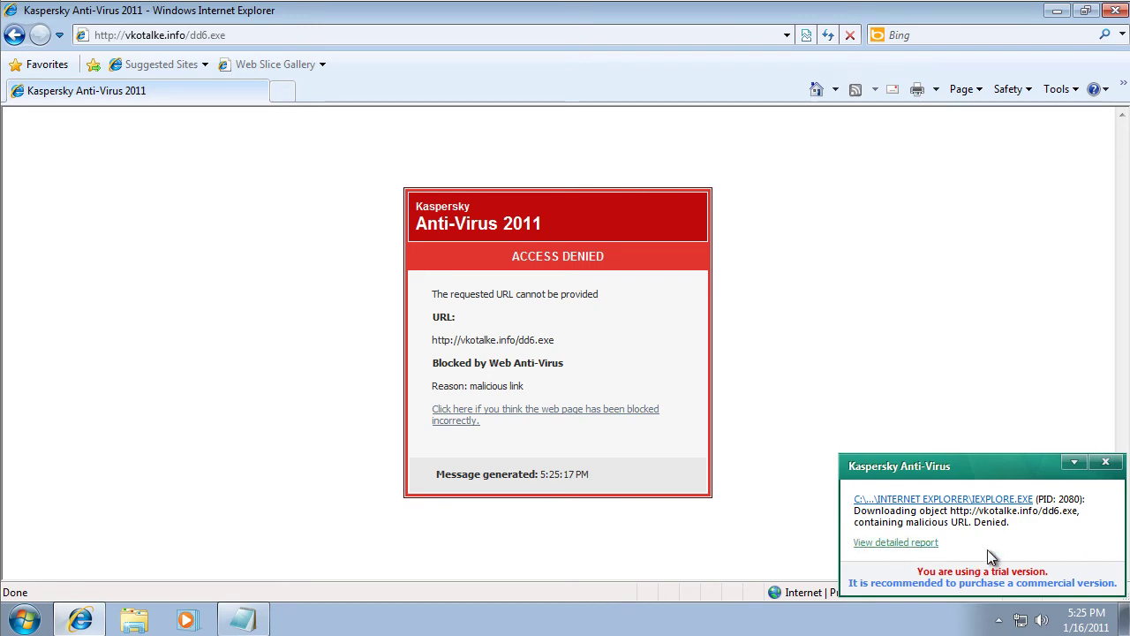
Step: Examine Kaspersky's detailed Web Anti-Virus report for the blocked link and close the report
left_click(927, 540)
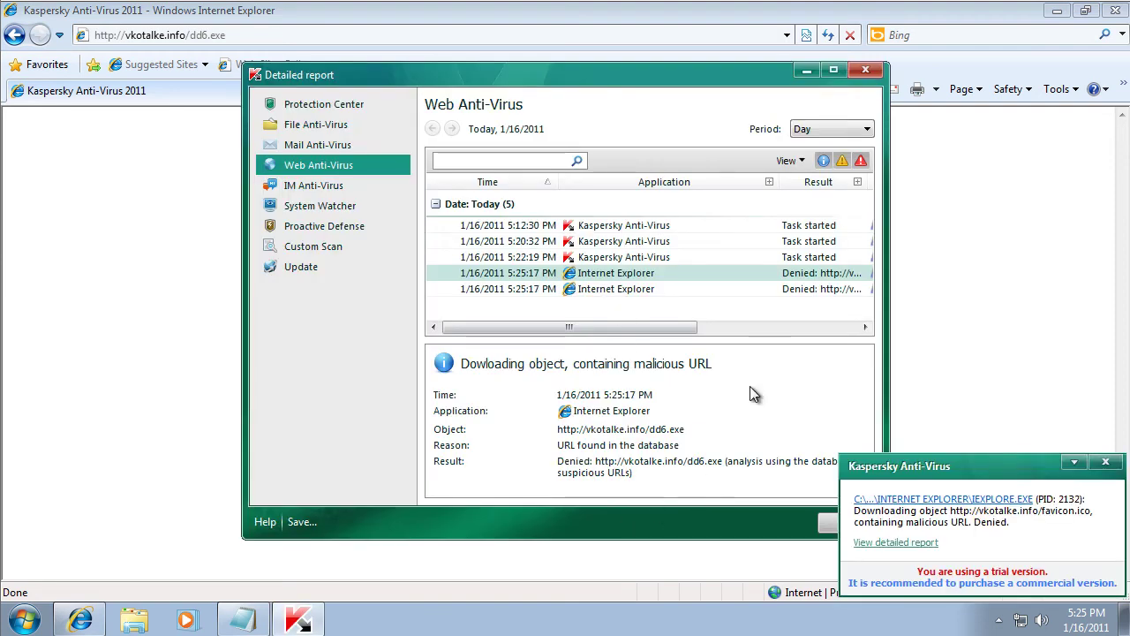
left_click_drag(649, 320, 760, 170)
left_click(866, 70)
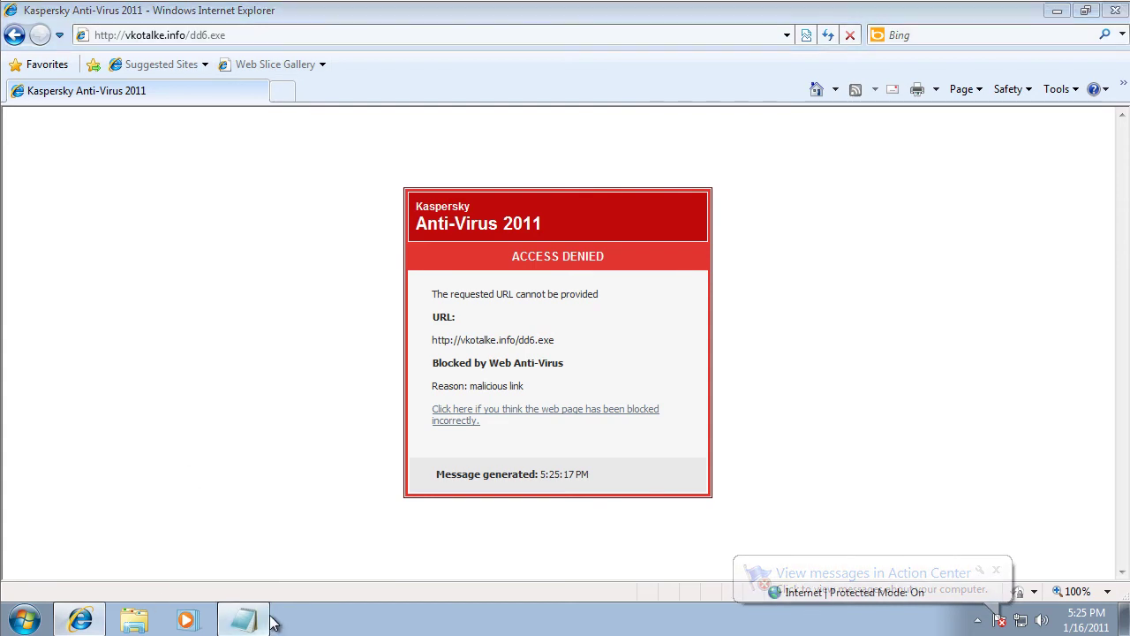
Step: Copy the Trojan link depositodevideos.com.br/trade/imgs/load/hide.dll from the Links file and open it in Internet Explorer
left_click(242, 619)
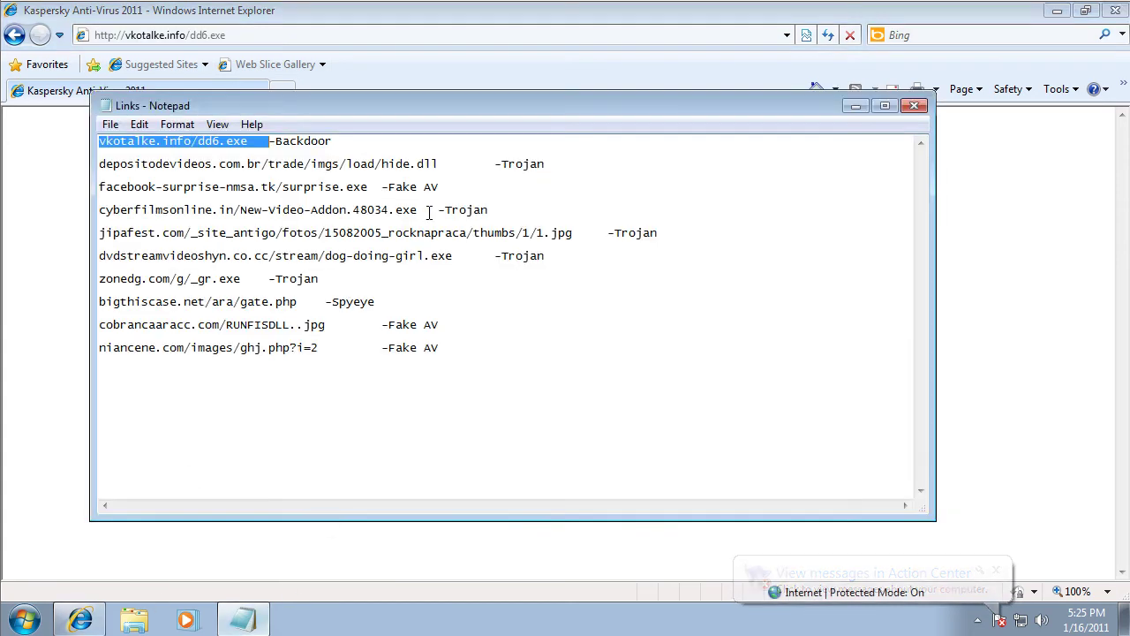
double_click(394, 163)
key("ctrl+c")
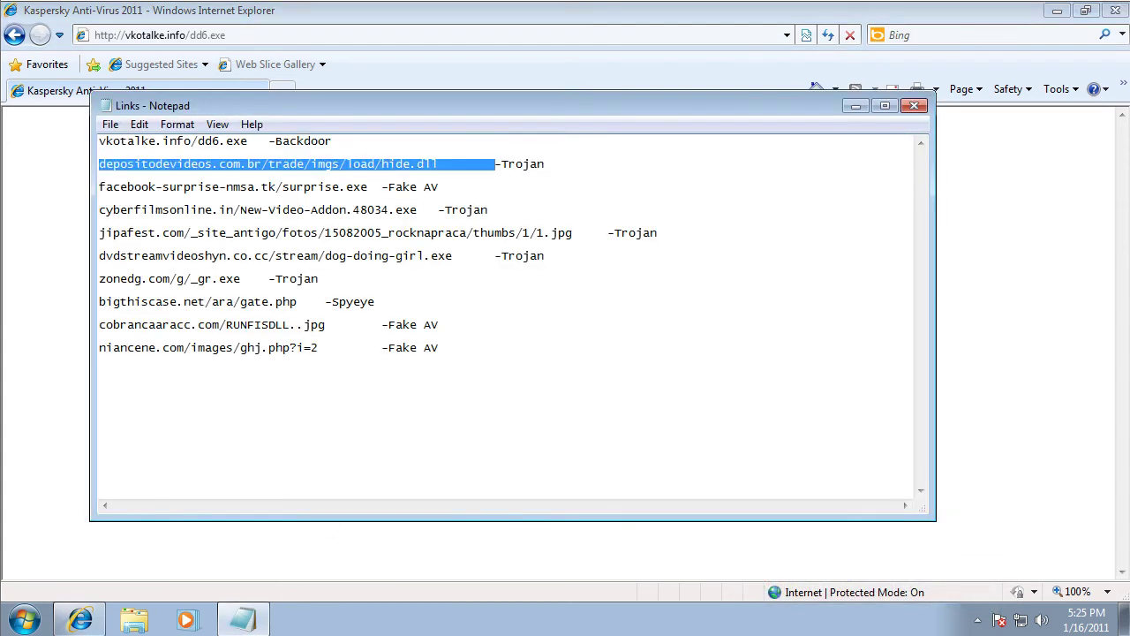
left_click(365, 35)
key("ctrl+v")
key("Return")
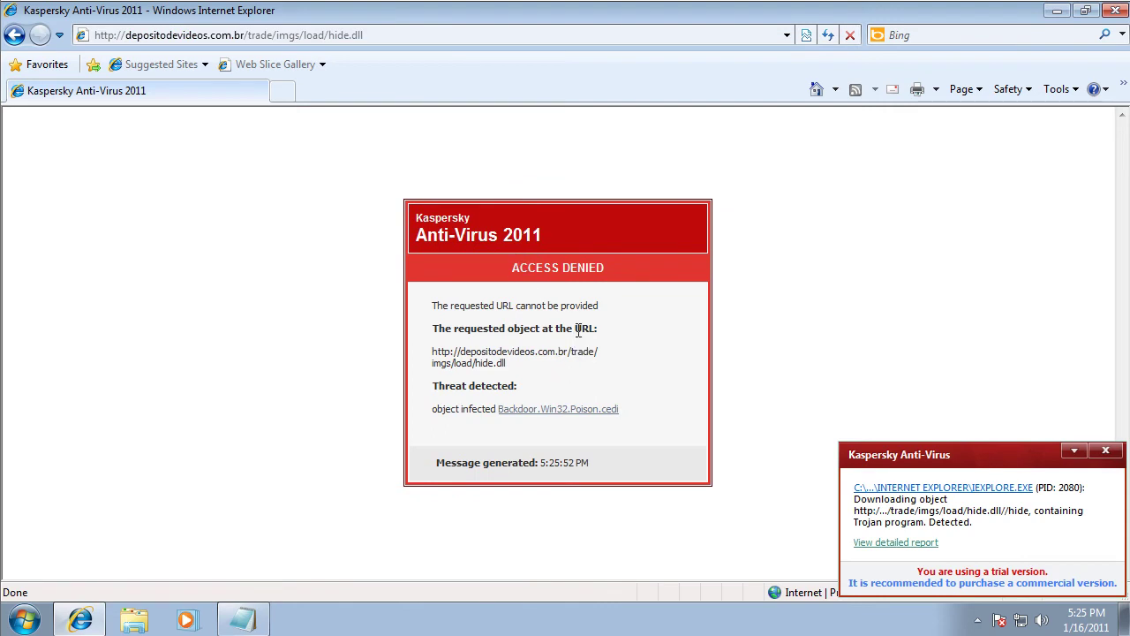
Step: Load the hide.dll link again in the browser and dismiss the Windows Live Messenger notification
left_click(446, 32)
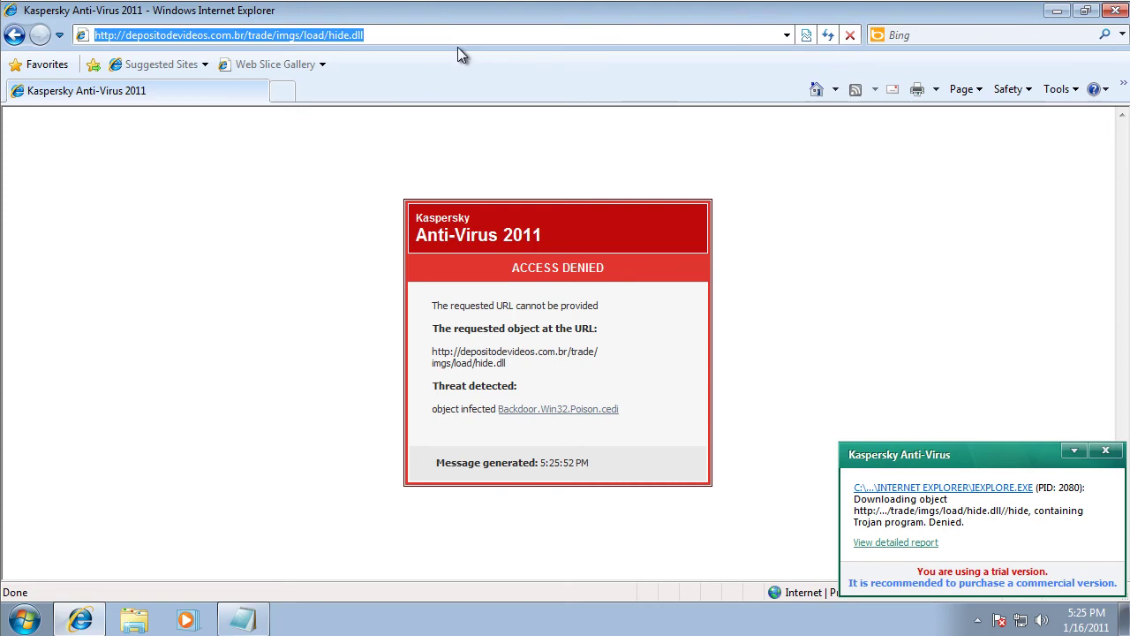
key("Return")
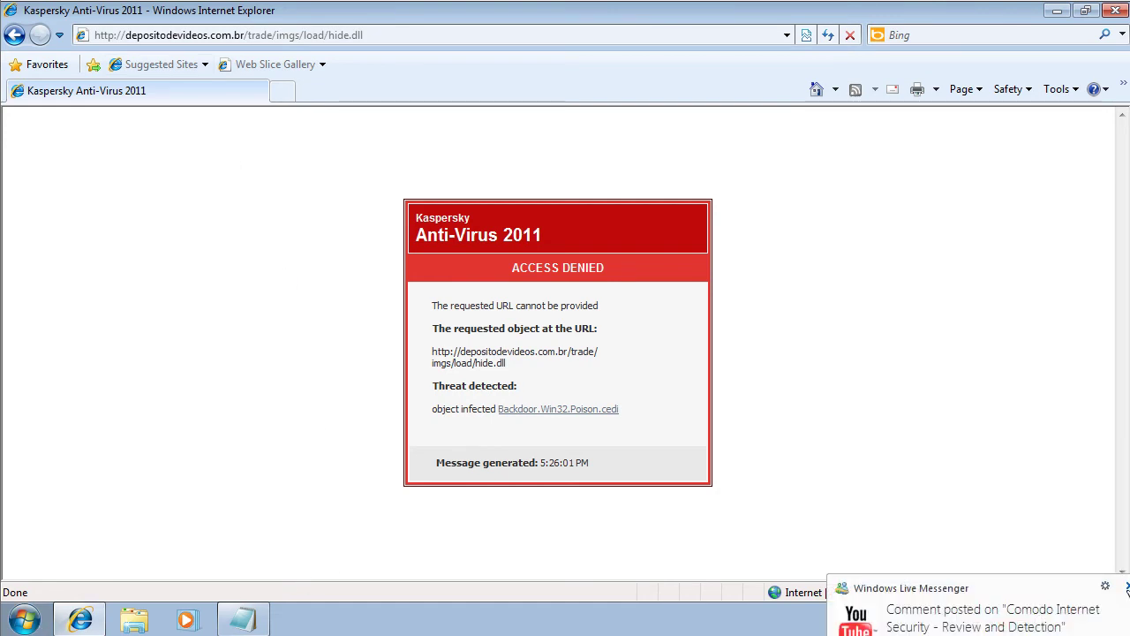
left_click(1126, 586)
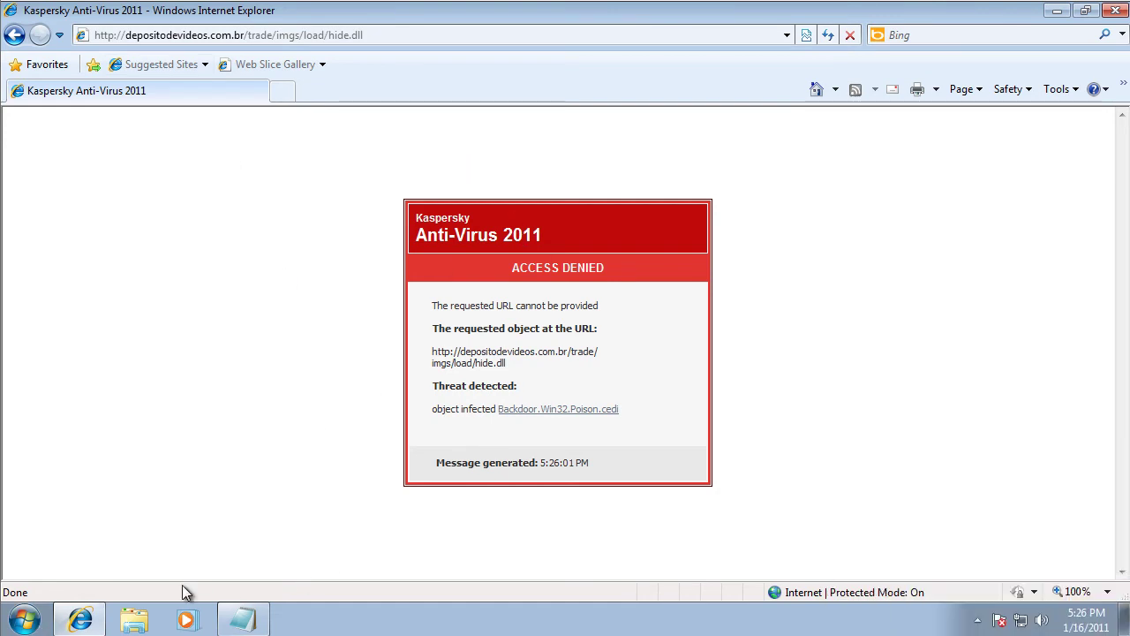
Step: Copy the Fake AV link facebook-surprise-nmsa.tk/surprise.exe from the Links file and open it in Internet Explorer
mouse_move(264, 622)
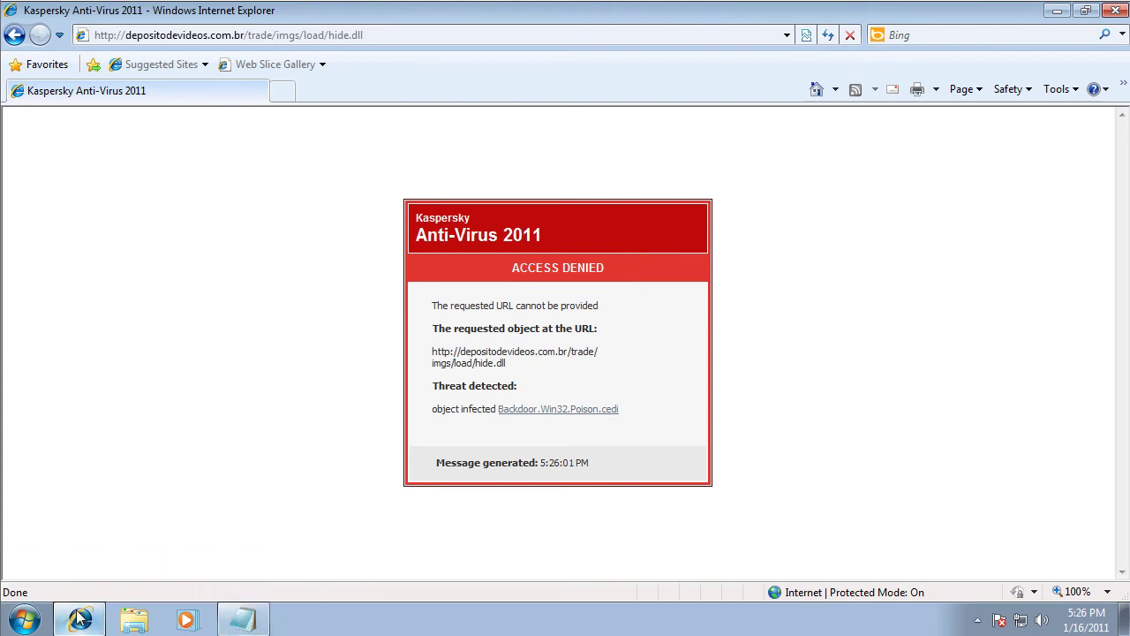
left_click(265, 616)
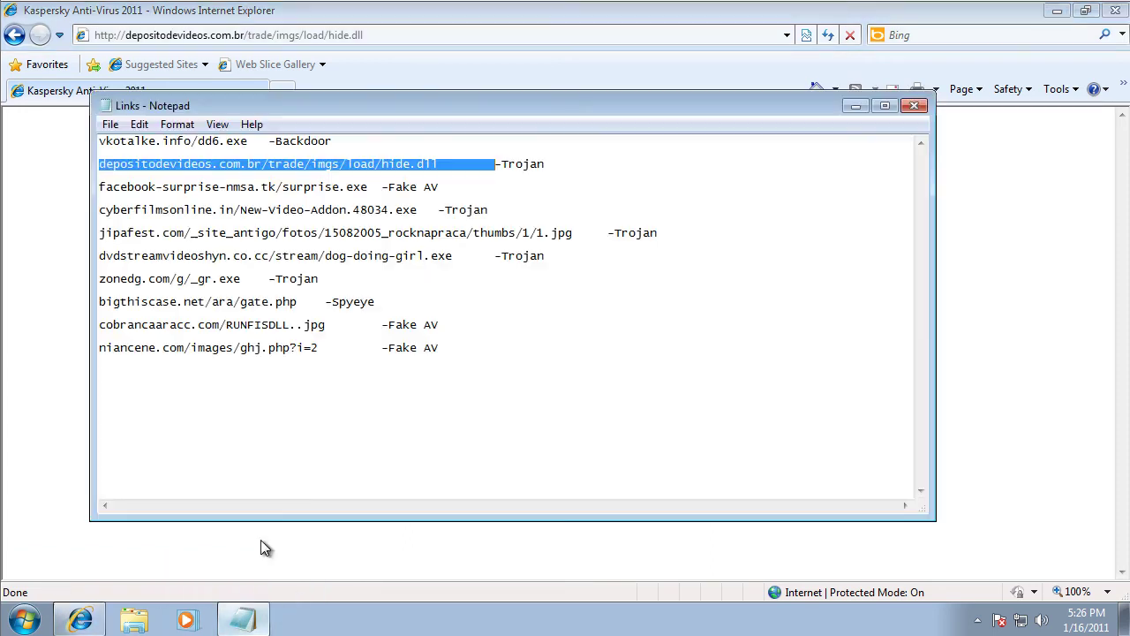
double_click(277, 187)
left_click(163, 186)
double_click(163, 186)
left_click(164, 187)
double_click(163, 186)
left_click(164, 186)
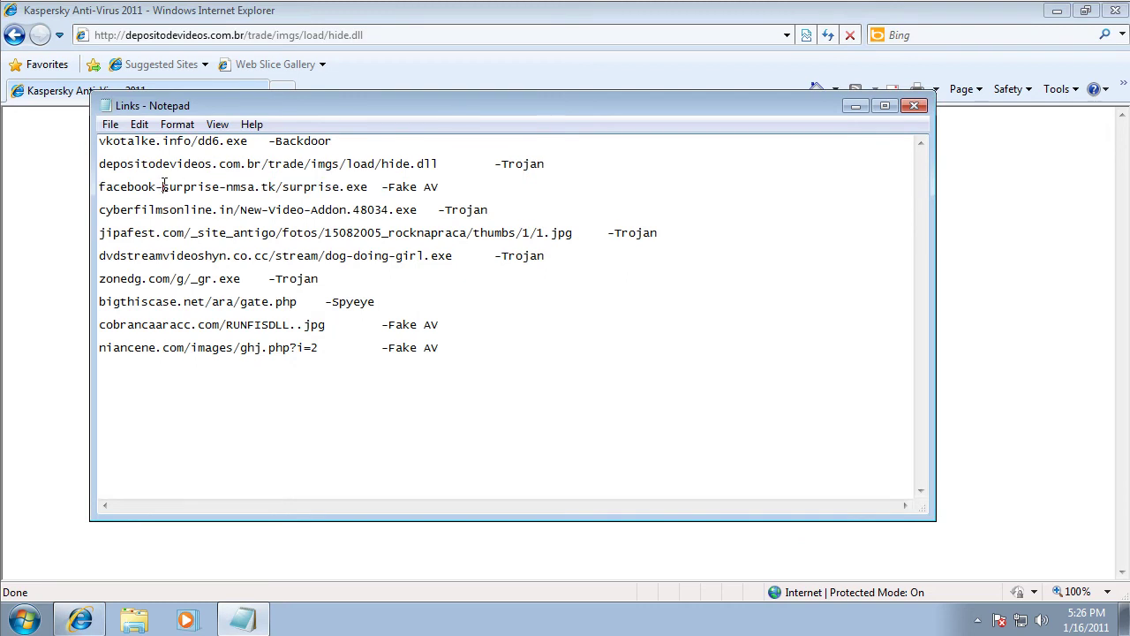
double_click(99, 186)
left_click(99, 187)
left_click_drag(99, 186, 274, 183)
key("ctrl+c")
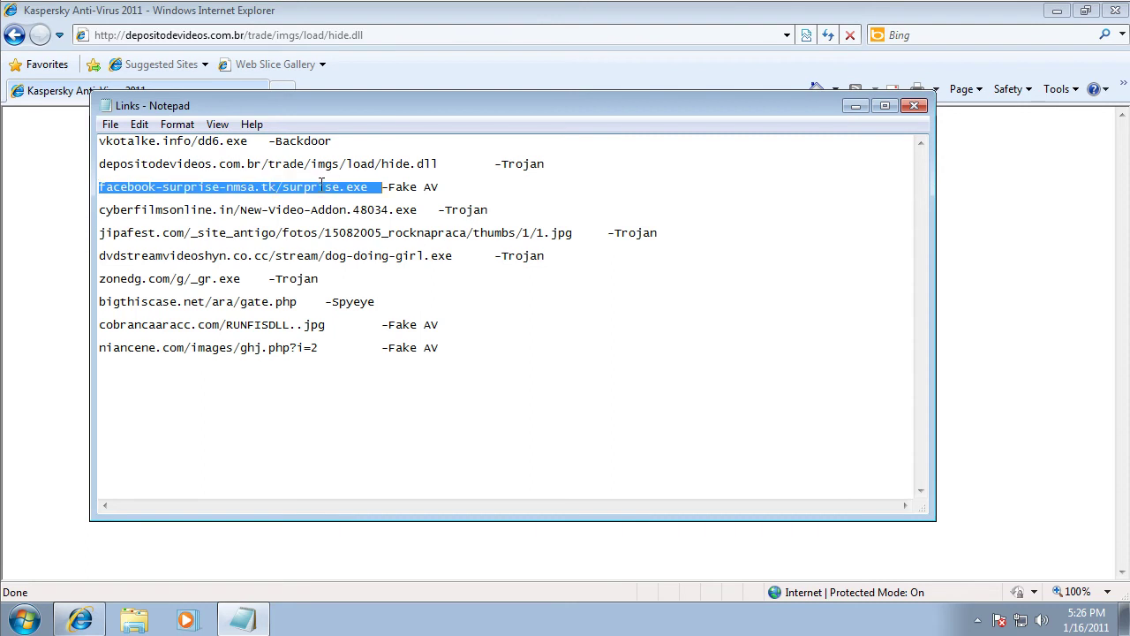
left_click(334, 37)
key("ctrl+v")
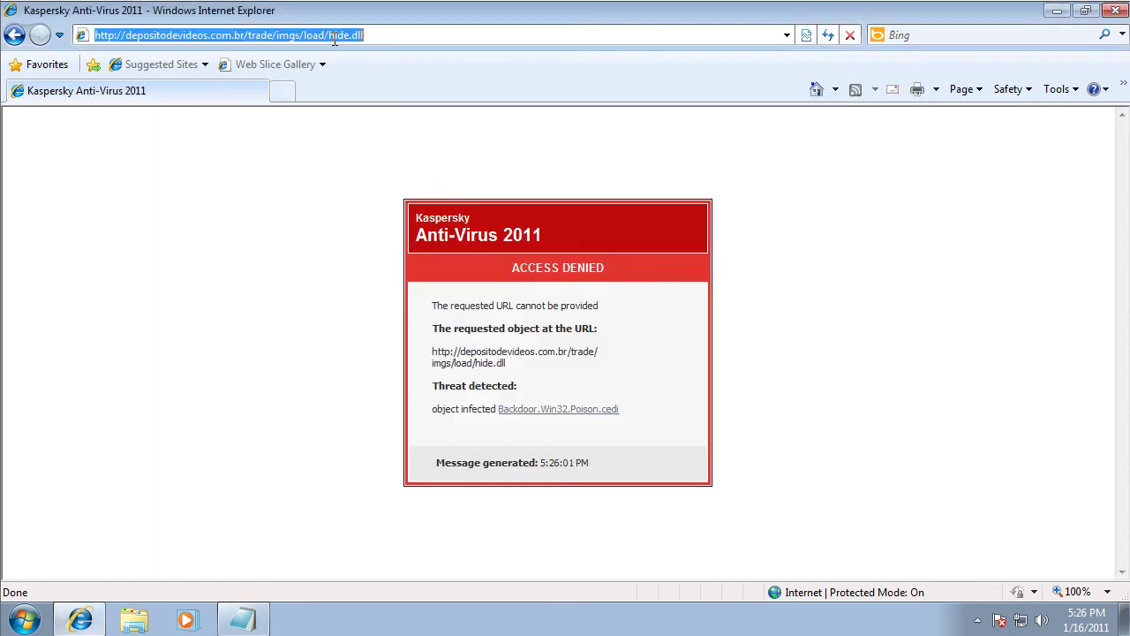
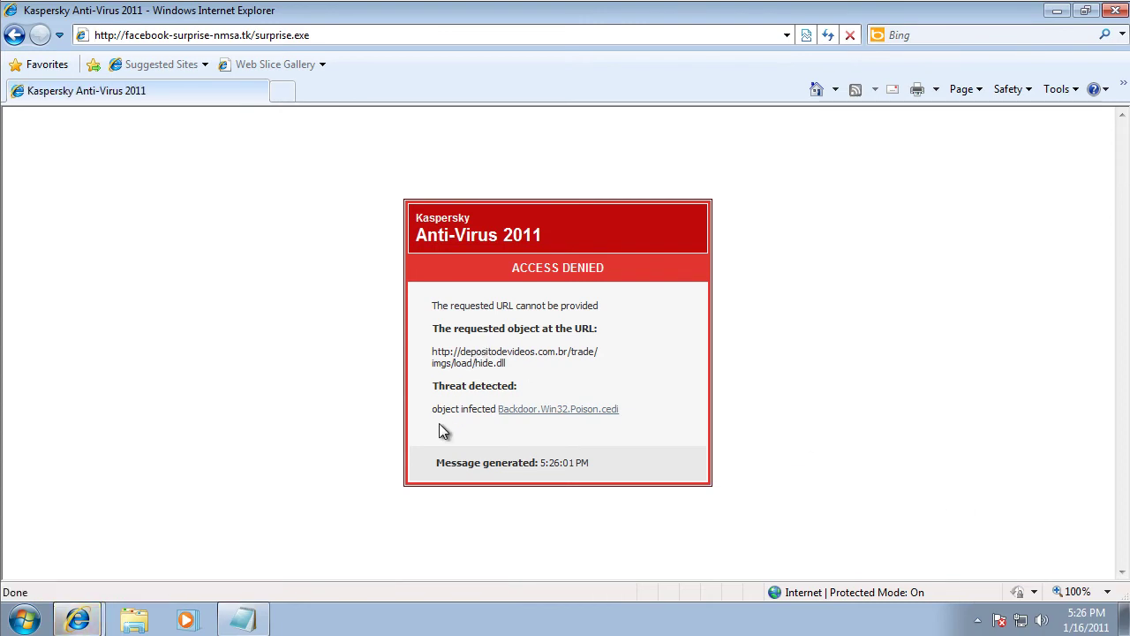
Step: Bring up the surprise.exe download window, respond to it and dismiss the Kaspersky notification about the file
mouse_move(115, 626)
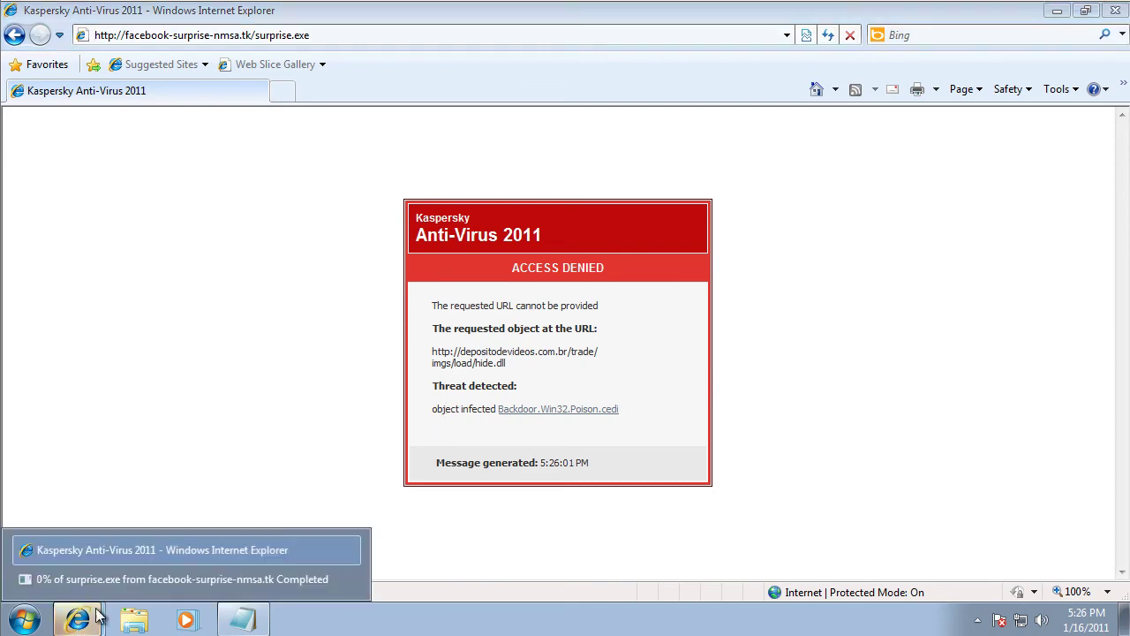
left_click(172, 567)
left_click(556, 320)
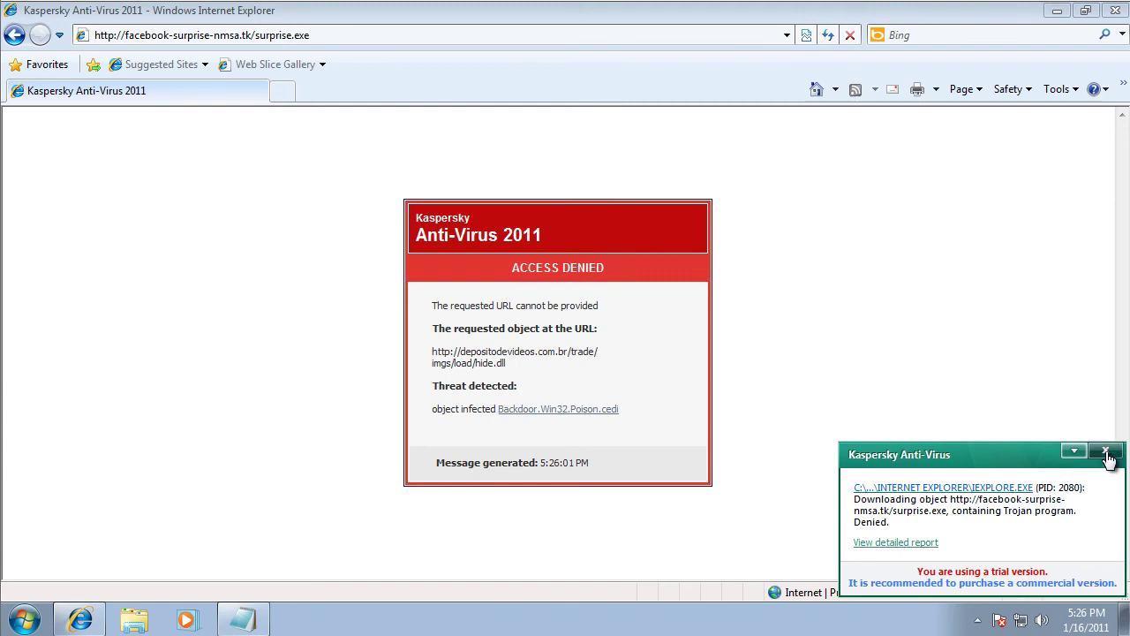
left_click(1107, 453)
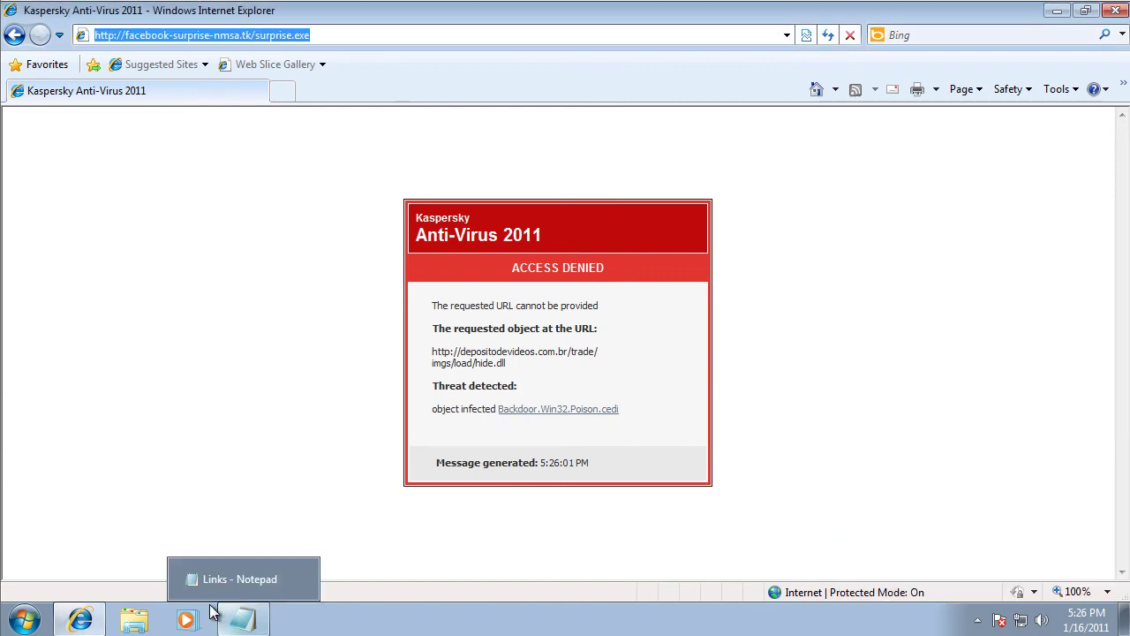
Step: Copy the Trojan link cyberfilmsonline.in/New-Video-Addon.48034.exe from the Links file, open it in Internet Explorer and dismiss the Kaspersky notification
left_click(79, 620)
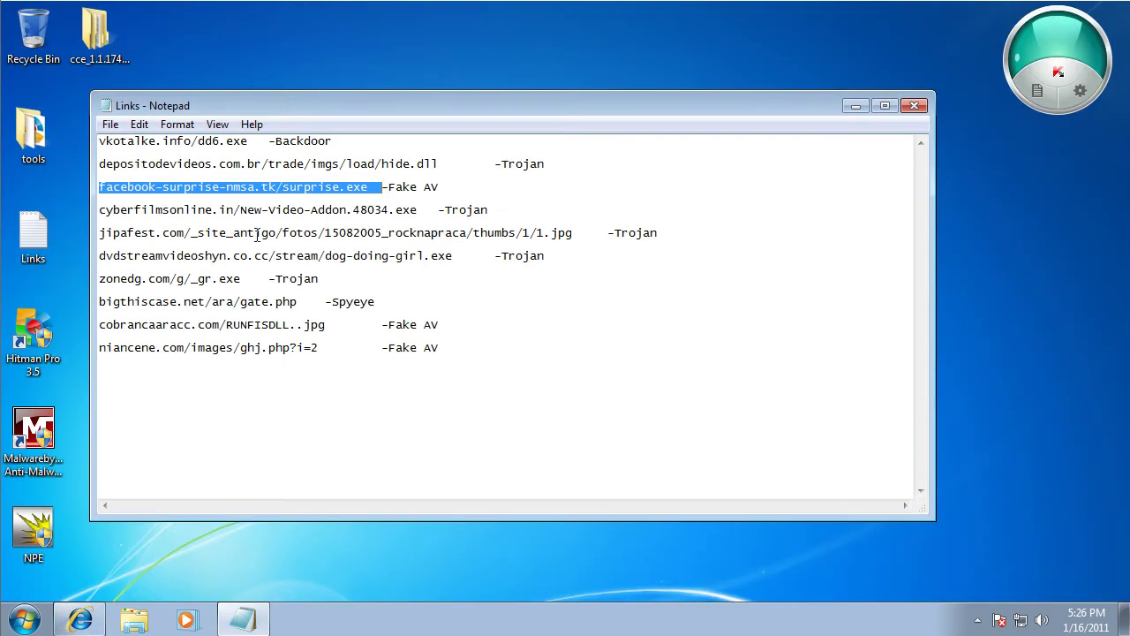
left_click_drag(432, 210, 99, 210)
key("ctrl+c")
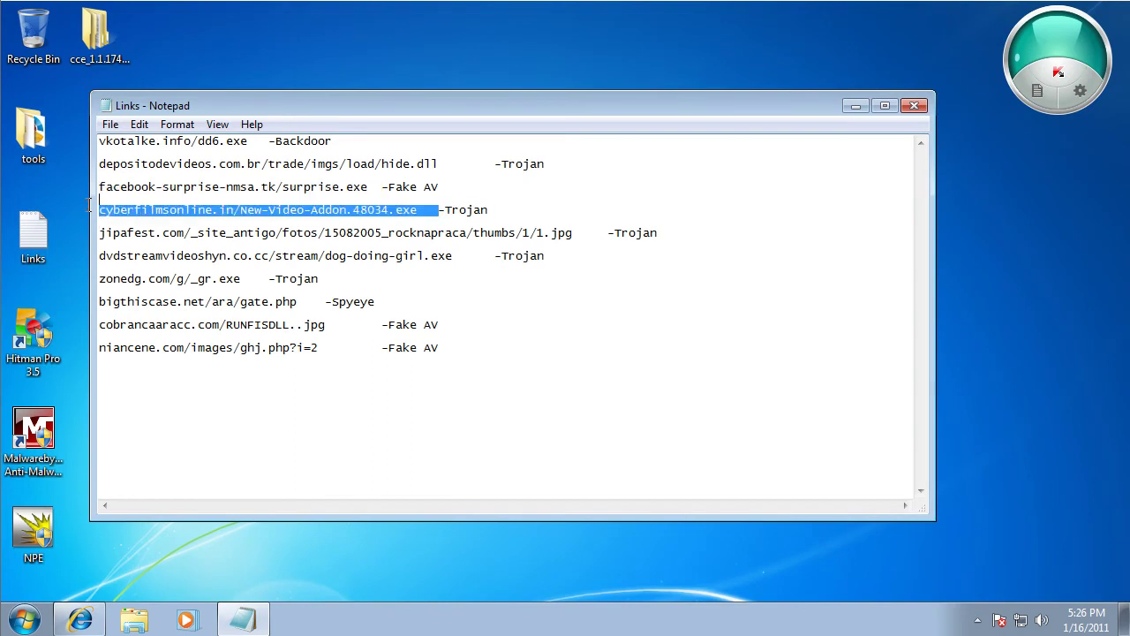
left_click(80, 619)
key("ctrl+v")
key("Return")
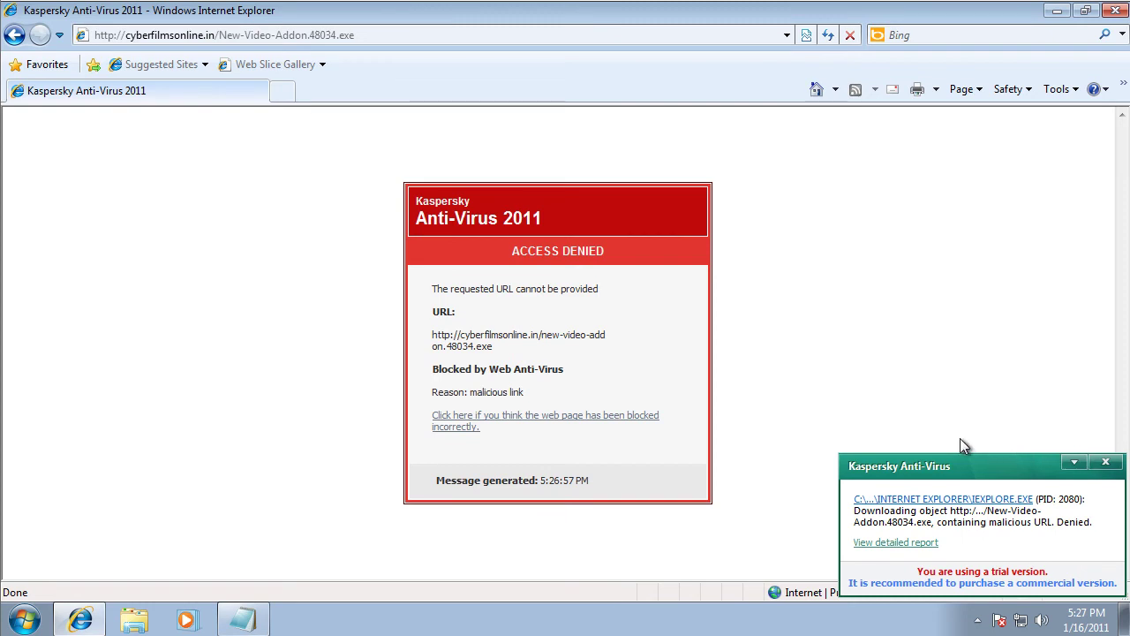
left_click_drag(490, 389, 527, 385)
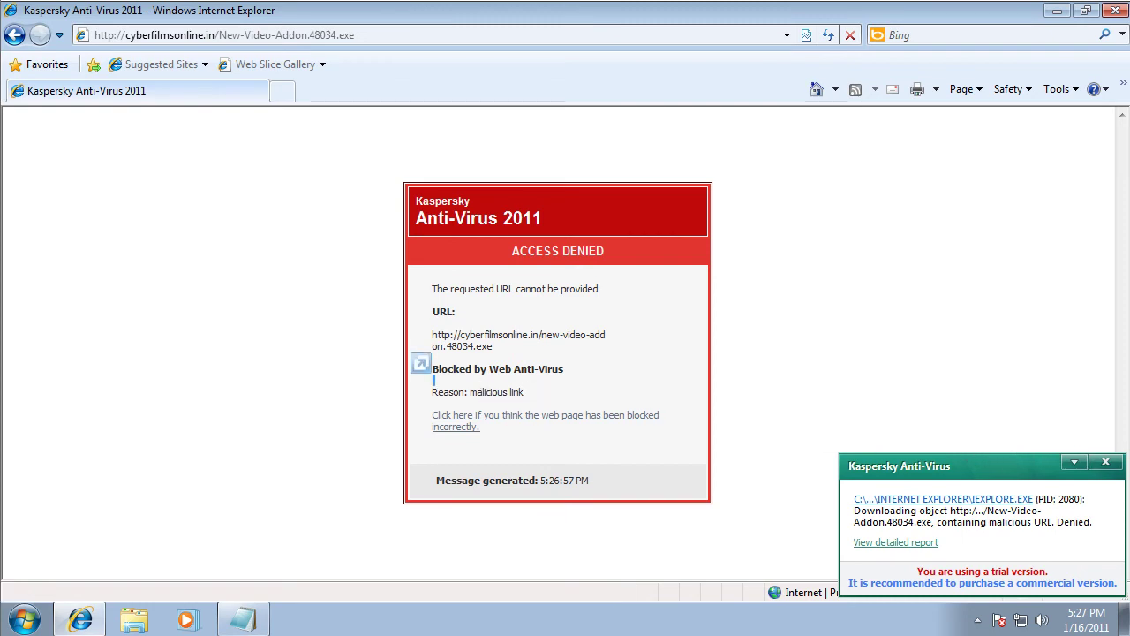
left_click(1106, 461)
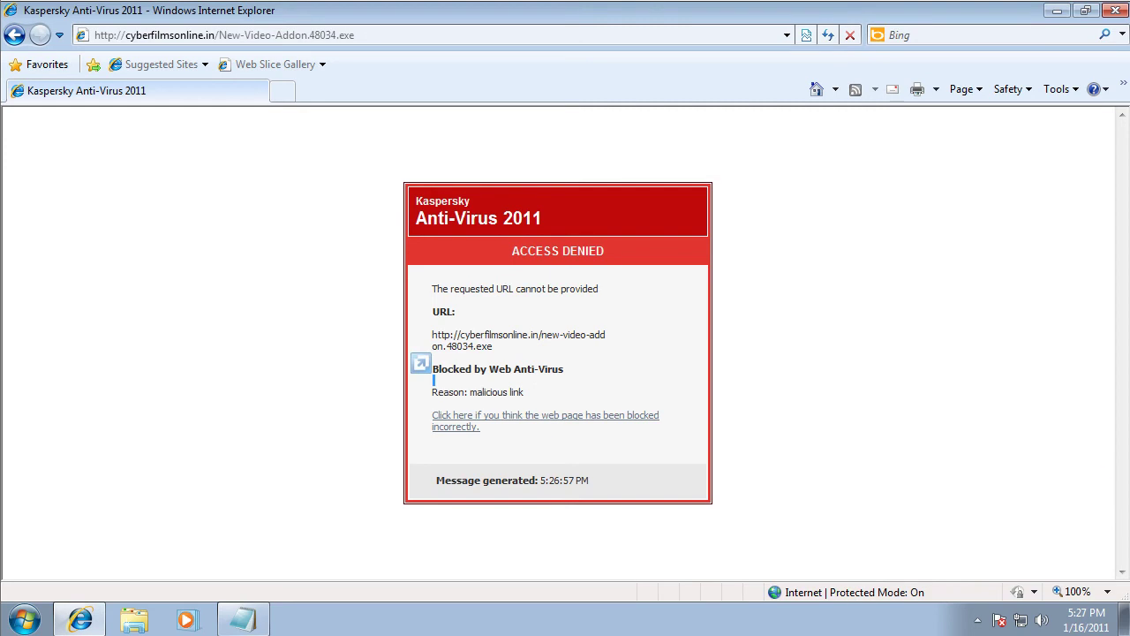
Step: Copy the Trojan link jipafest.com/_site_antigo/fotos/15082005_rocknapraca/thumbs/1/1.jpg from the Links file and open it in Internet Explorer
left_click(242, 618)
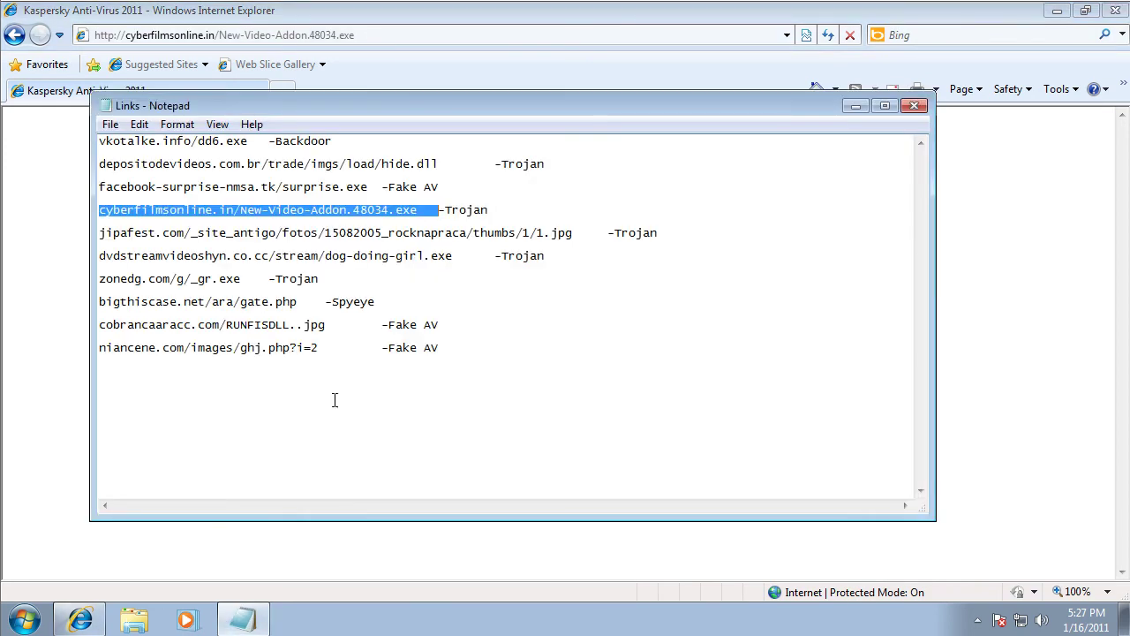
left_click_drag(100, 232, 601, 230)
key("ctrl+c")
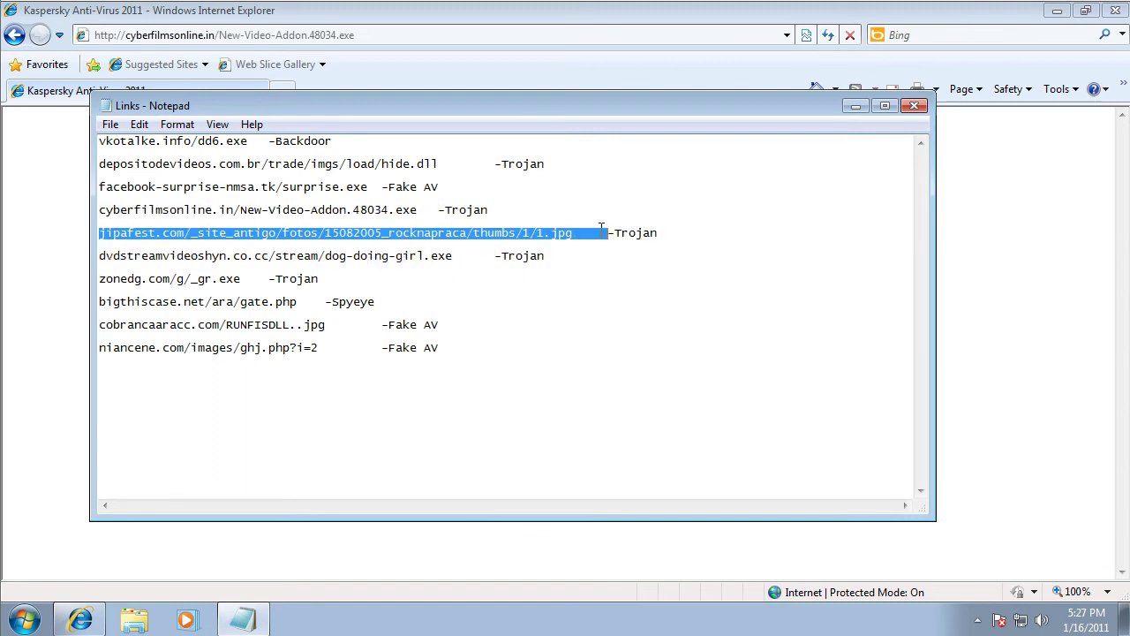
left_click(477, 34)
key("ctrl+v")
key("Return")
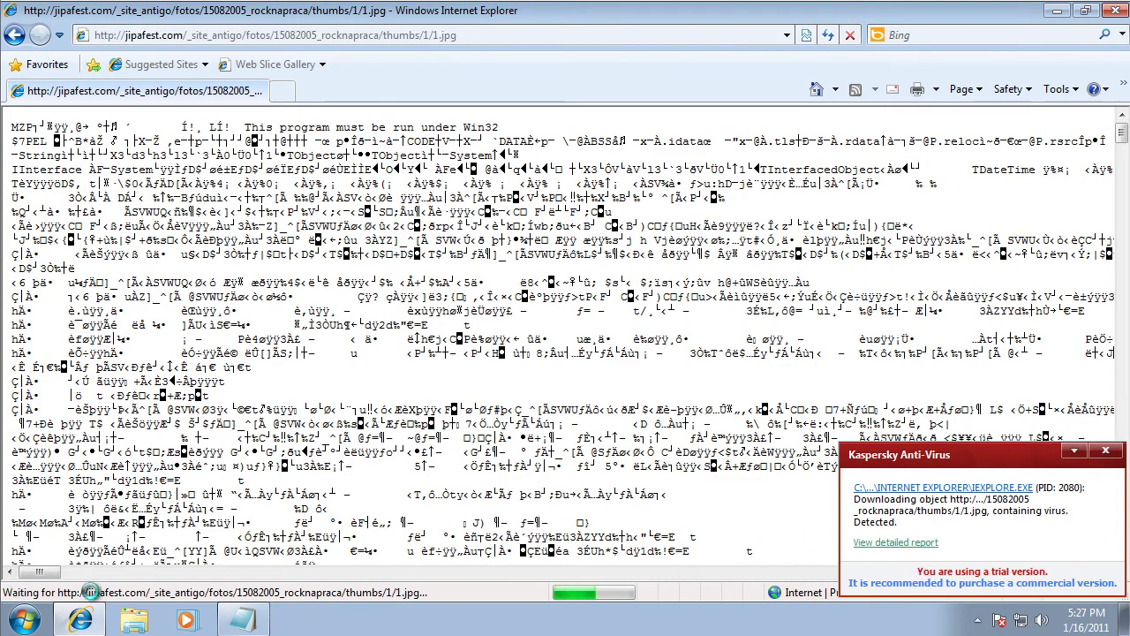
Step: Copy the Trojan link dvdstreamvideoshyn.co.cc/stream/dog-doing-girl.exe from the Links file and open it in Internet Explorer
left_click(242, 618)
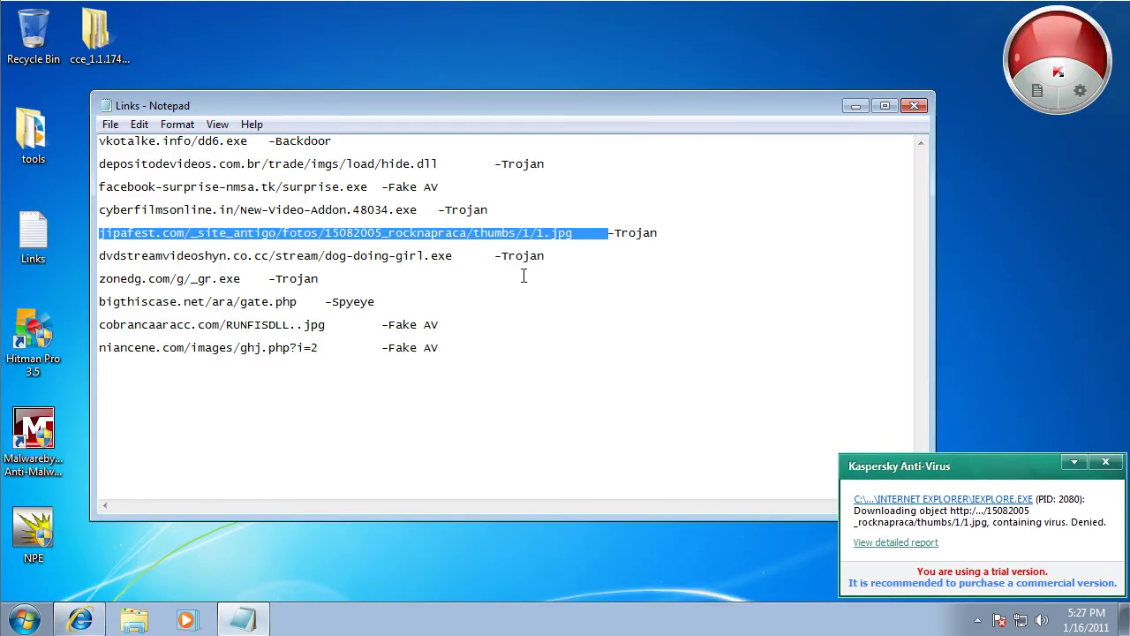
left_click_drag(453, 255, 103, 255)
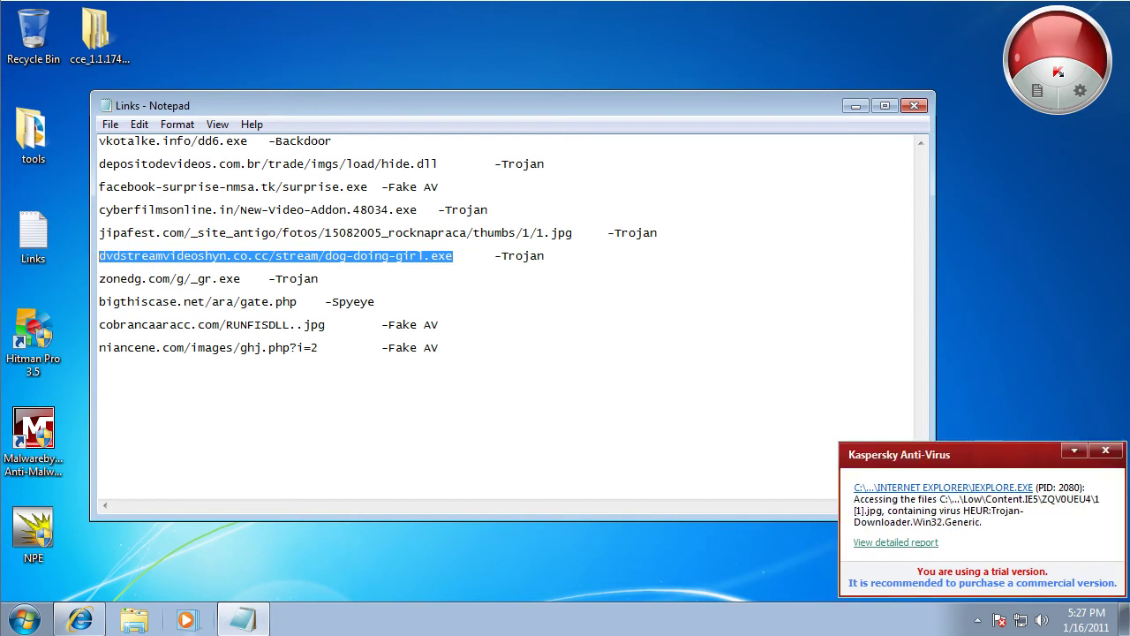
left_click(263, 616)
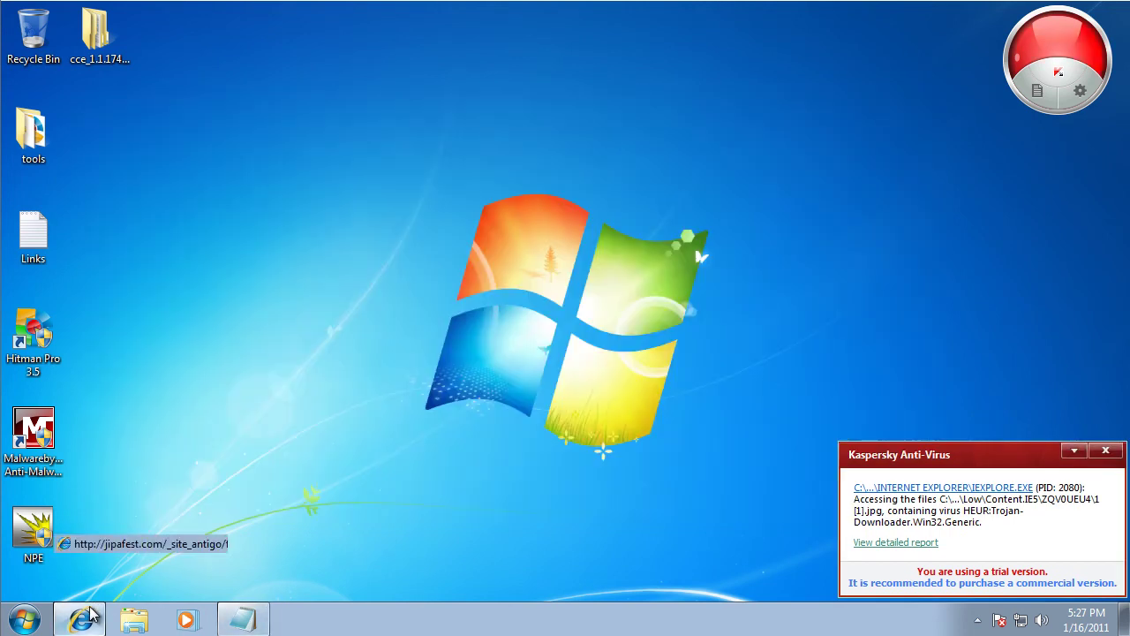
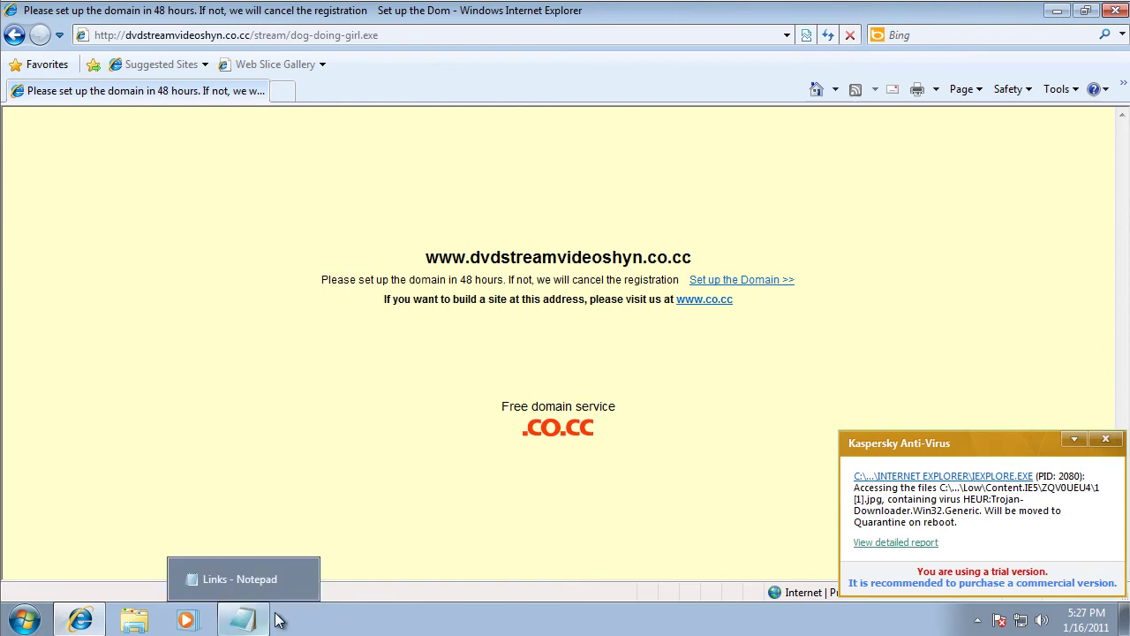
Step: Copy the Trojan link zonedg.com/g/_gr.exe from the Links file and open it in Internet Explorer
left_click(242, 618)
left_click_drag(269, 280, 97, 281)
key("ctrl+c")
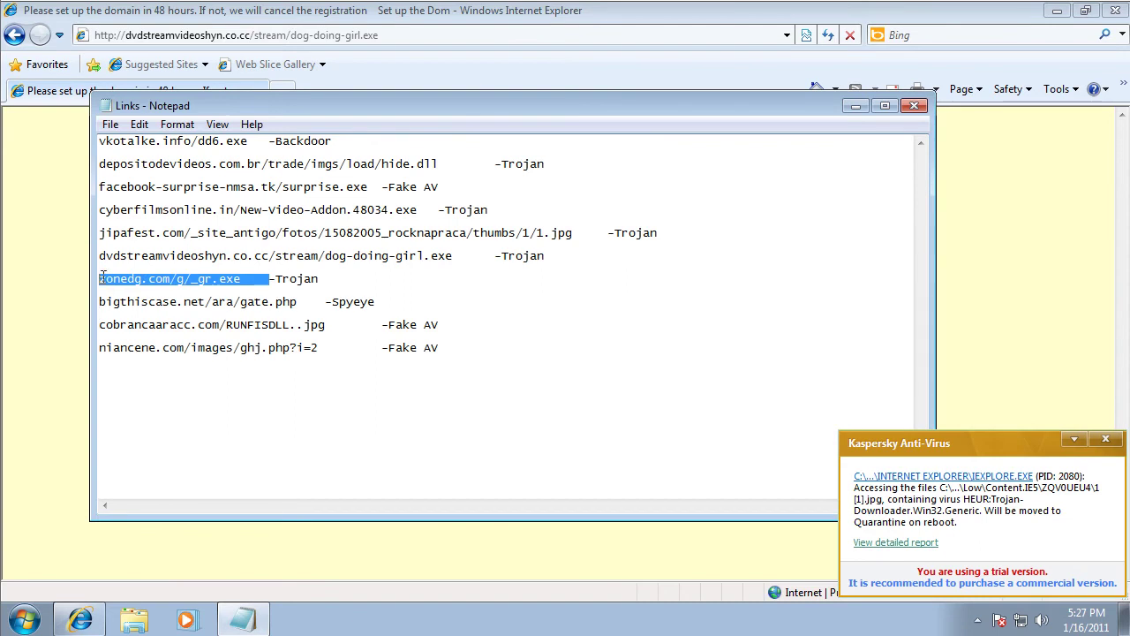
left_click(345, 37)
key("ctrl+v")
key("Return")
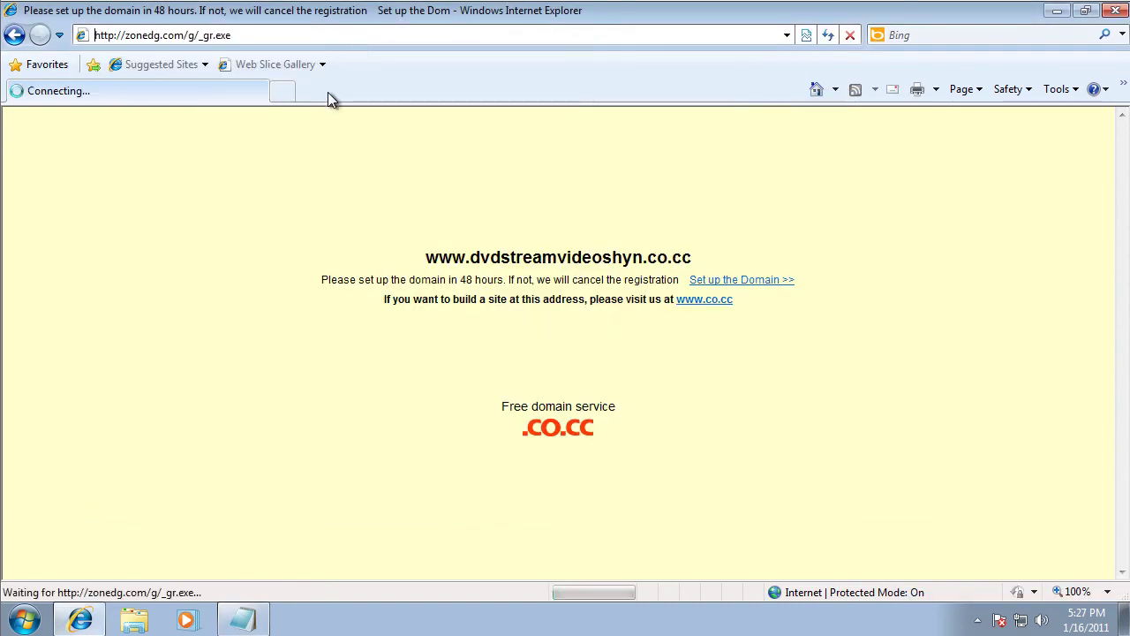
Step: Copy the Spyeye link bigthiscase.net/ara/gate.php from the Links file and open it in Internet Explorer
left_click(80, 619)
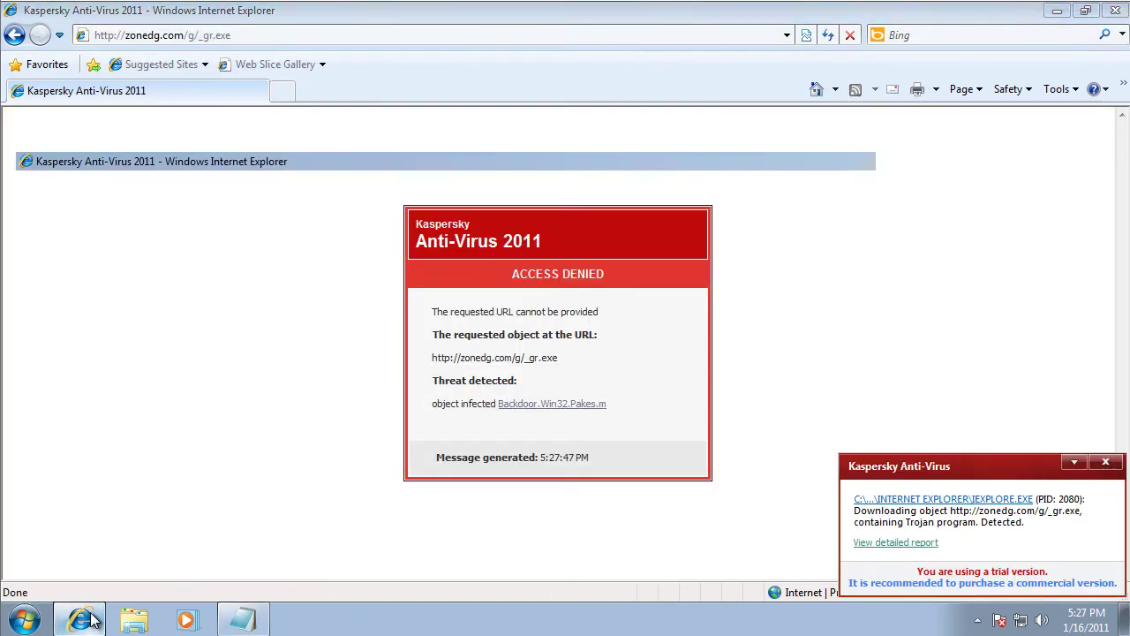
left_click(306, 310)
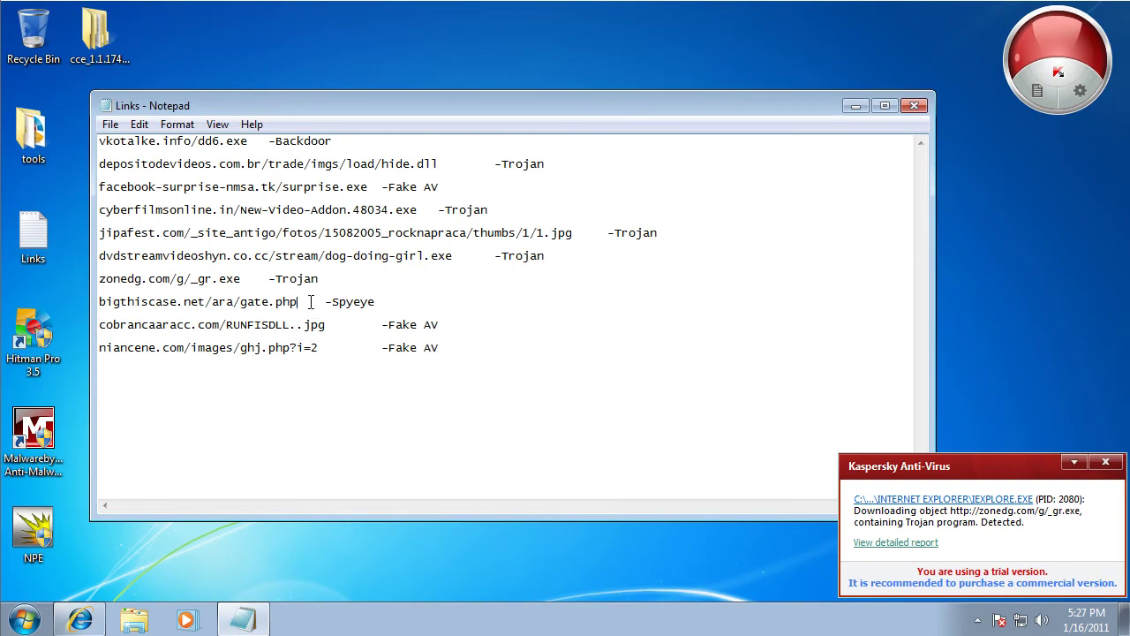
double_click(311, 302)
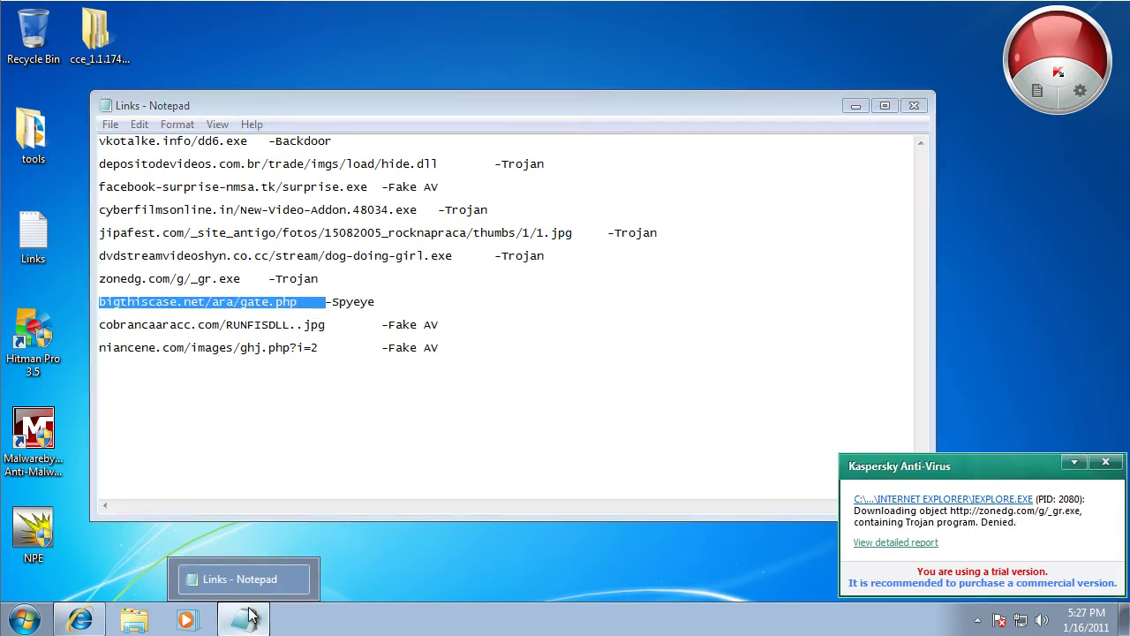
left_click(243, 618)
left_click(88, 618)
left_click(230, 276)
left_click(300, 39)
type("bigthiscase.net/ara/gate.php")
key("Return")
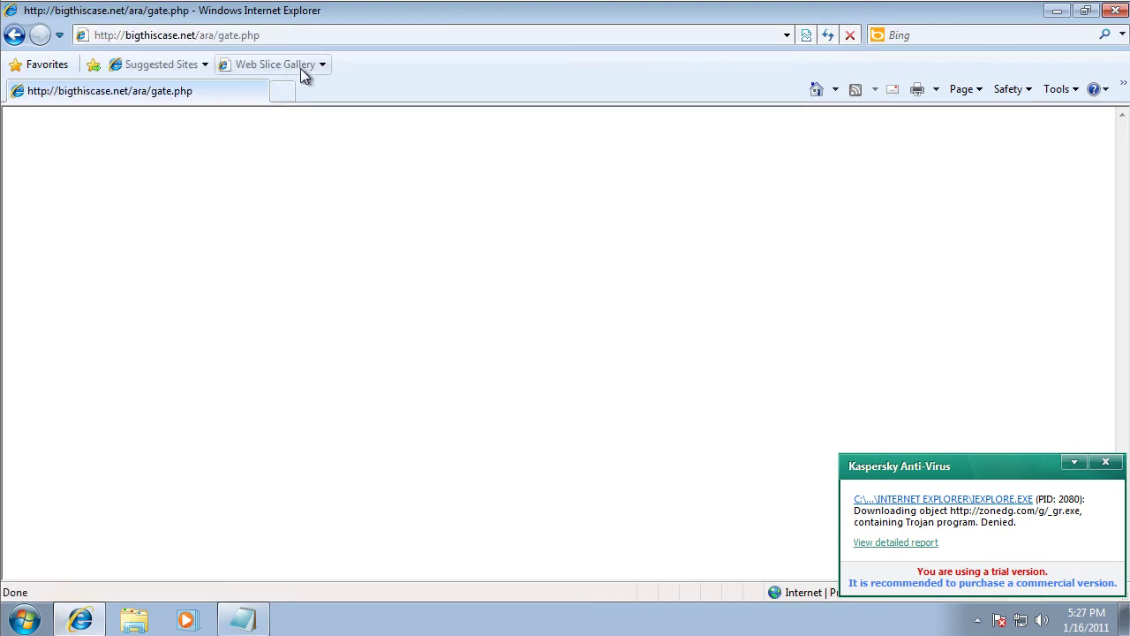
Step: Copy the Fake AV link cobrancaaracc.com/RUNFISDLL..jpg from the Links file and open it in Internet Explorer
mouse_move(243, 621)
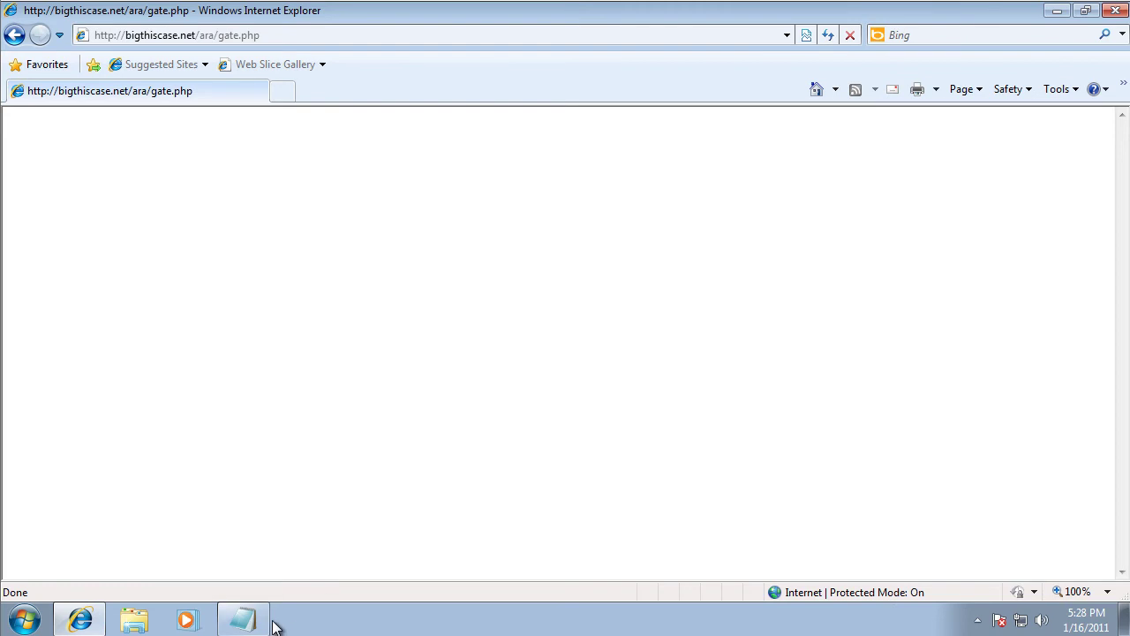
left_click(262, 623)
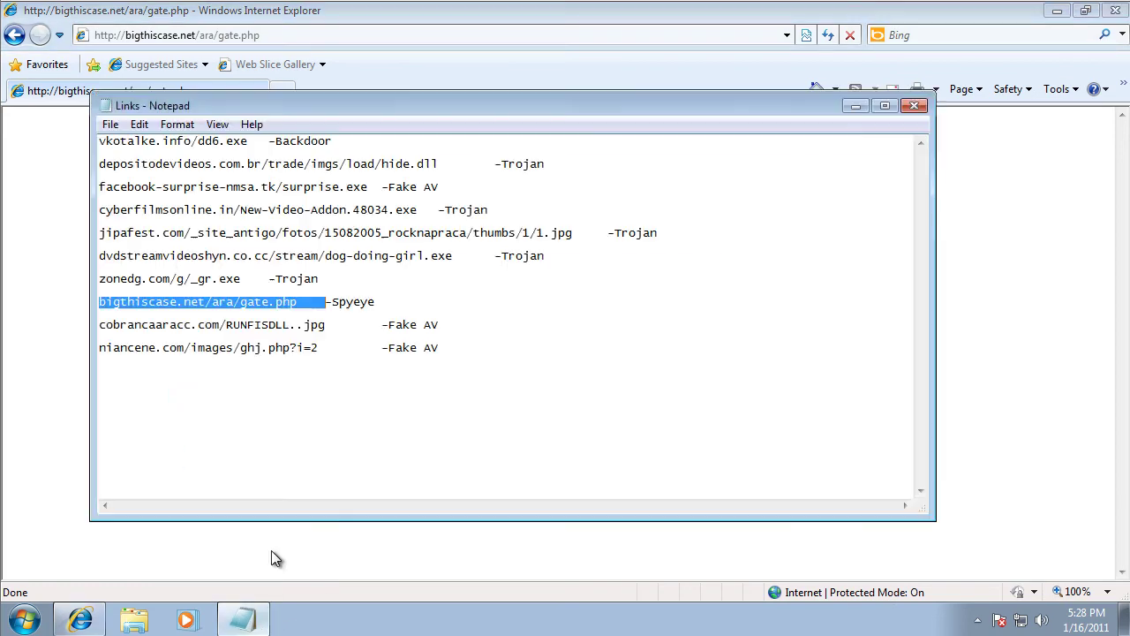
double_click(288, 325)
key("ctrl+c")
left_click(299, 36)
key("ctrl+v")
key("Return")
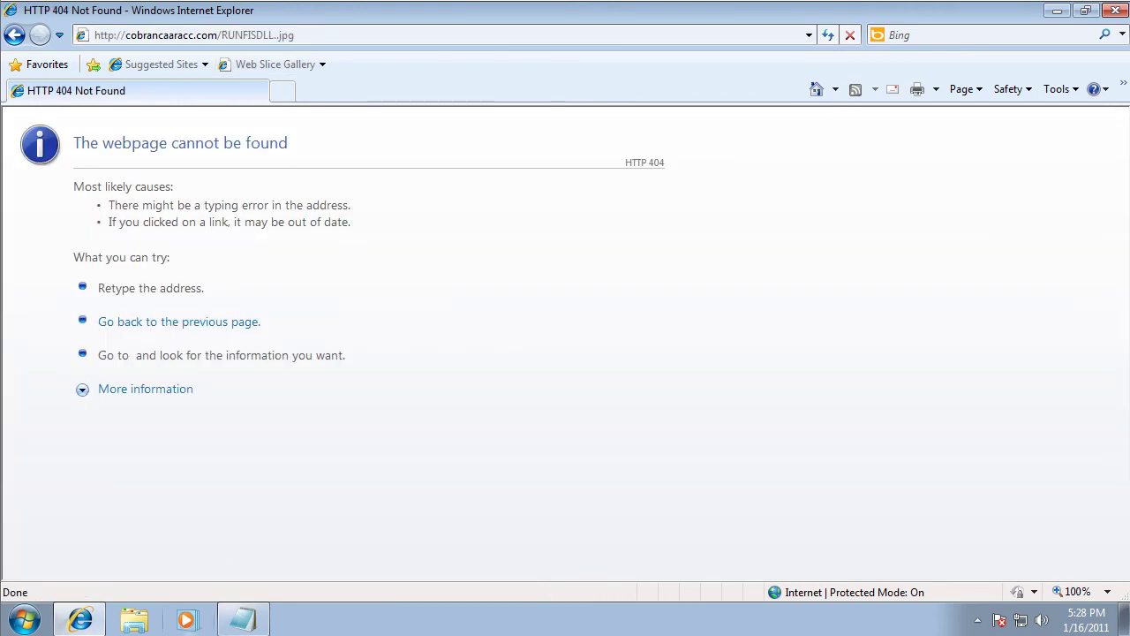
Step: Copy the Fake AV link niancene.com/images/ghj.php?i=2 from the Links file and open it in Internet Explorer
left_click(264, 619)
double_click(275, 351)
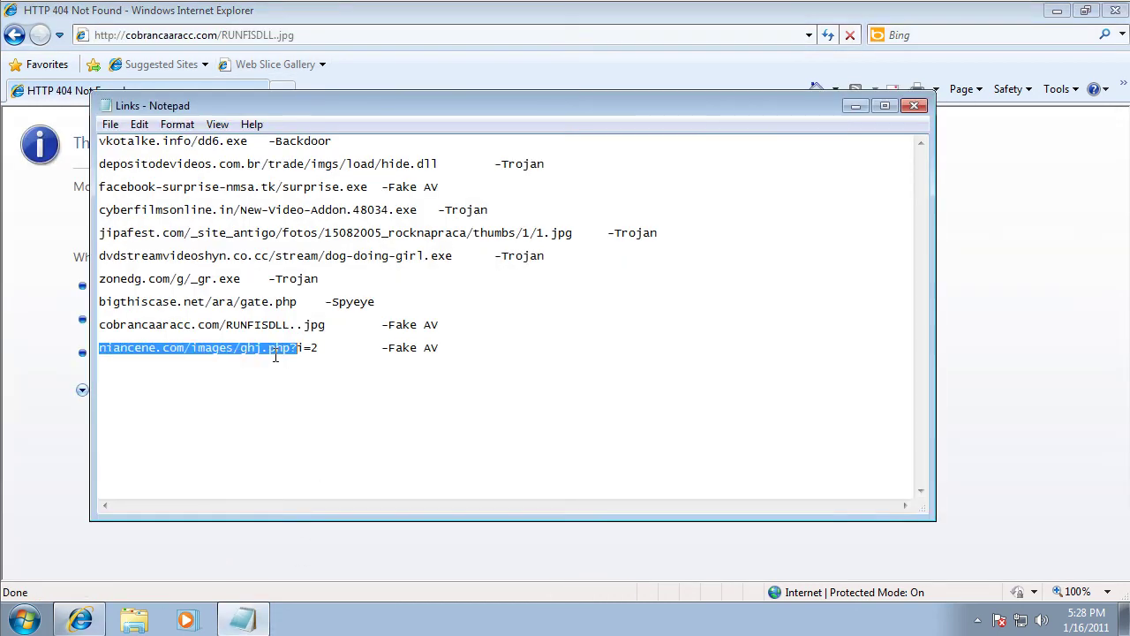
left_click(275, 351)
double_click(281, 351)
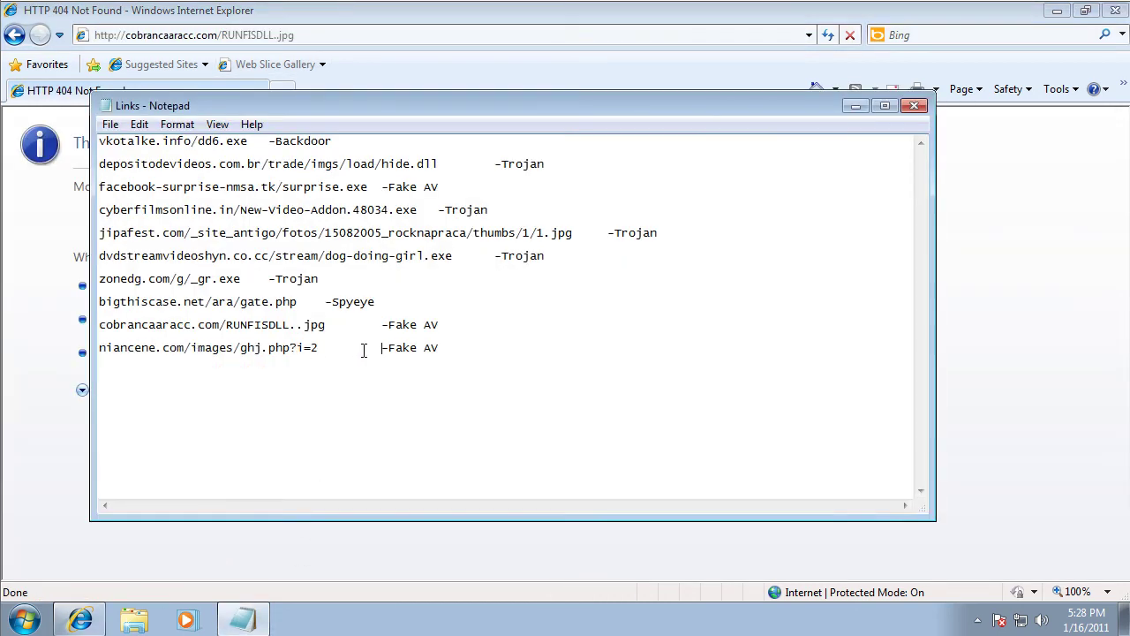
left_click_drag(364, 351, 97, 349)
left_click(293, 37)
key("ctrl+v")
key("Return")
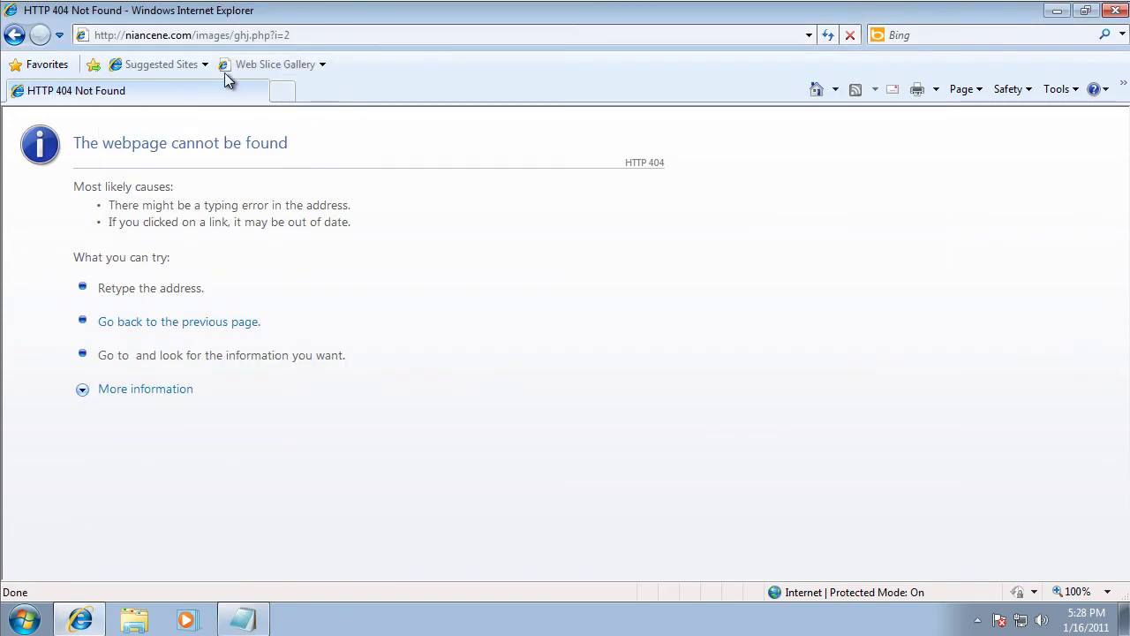
Step: Check the browser's LAN settings in Internet Options and leave the options unchanged
left_click(243, 42)
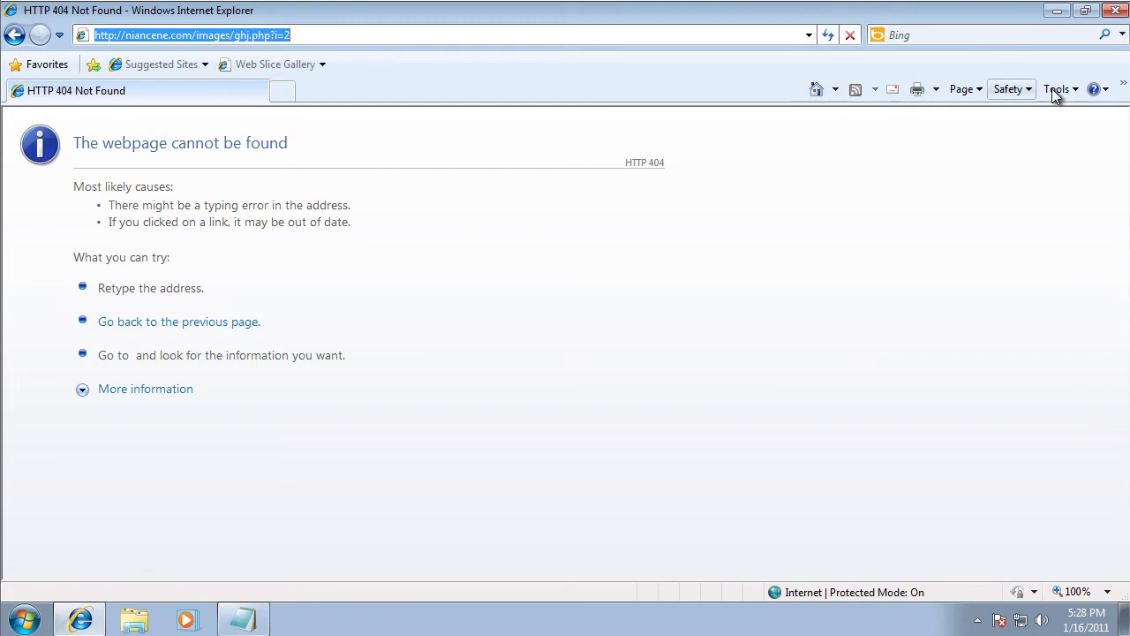
left_click(1075, 91)
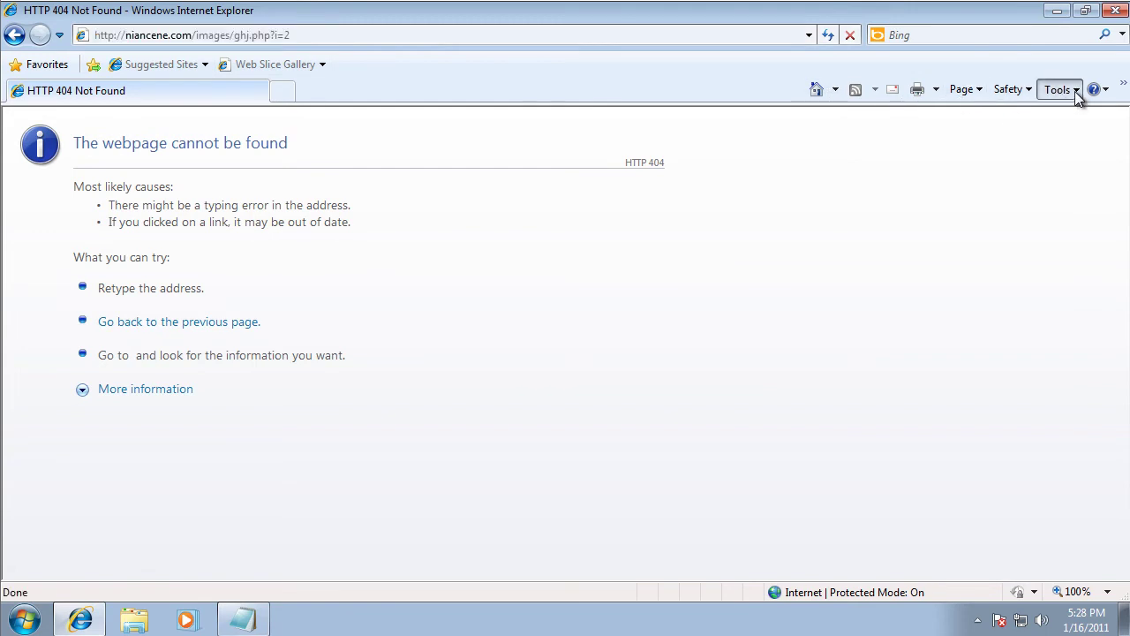
left_click(996, 402)
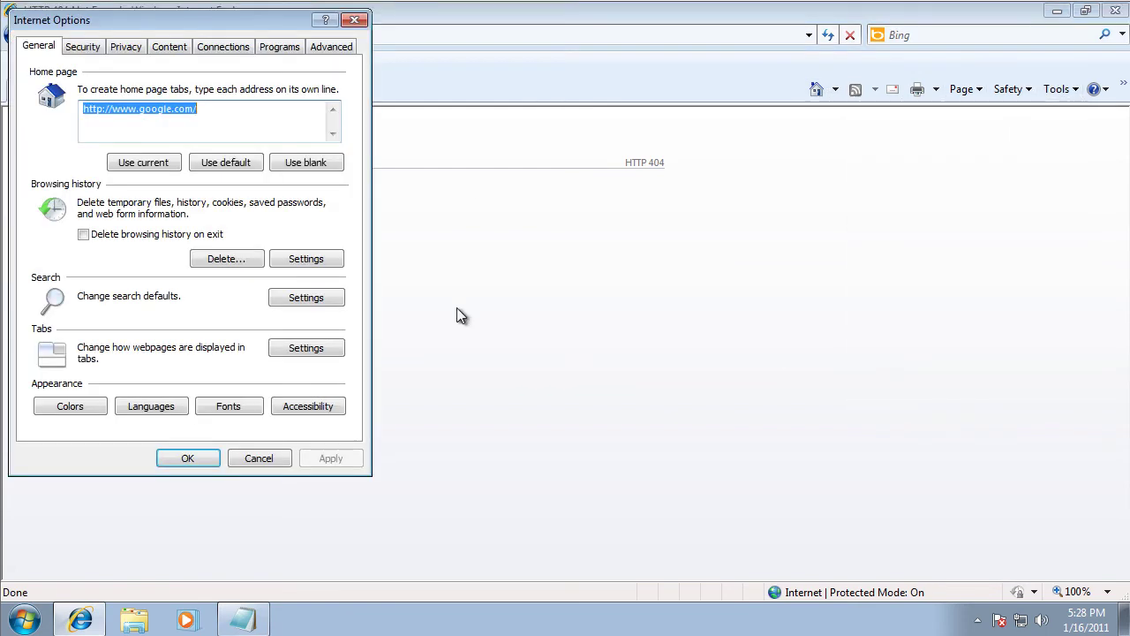
left_click(295, 49)
left_click(245, 49)
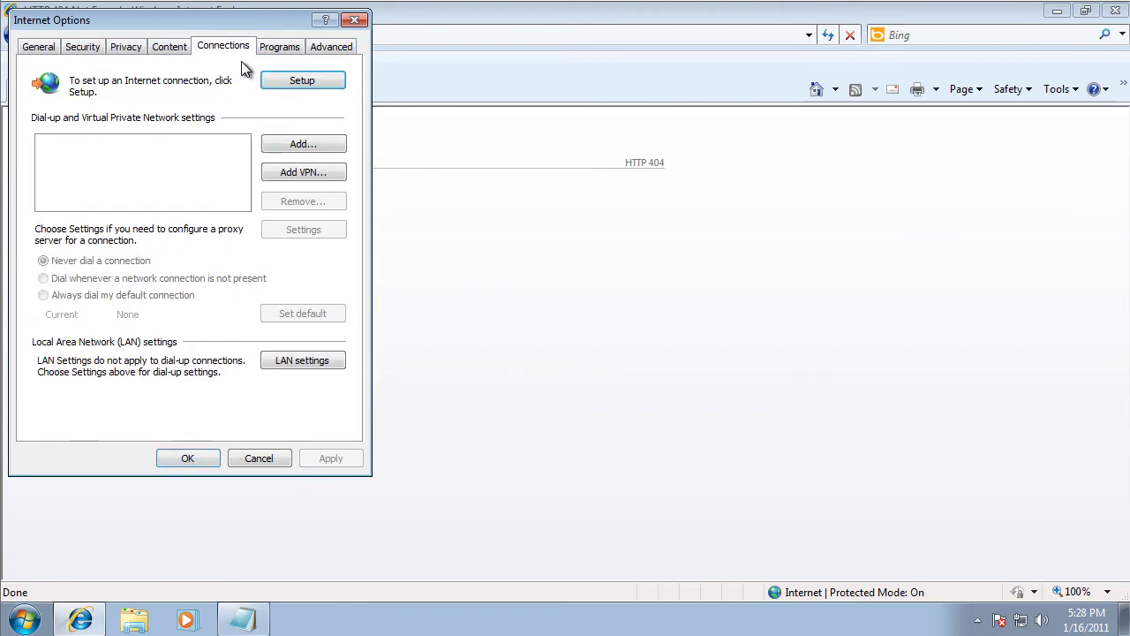
left_click(286, 357)
left_click(296, 303)
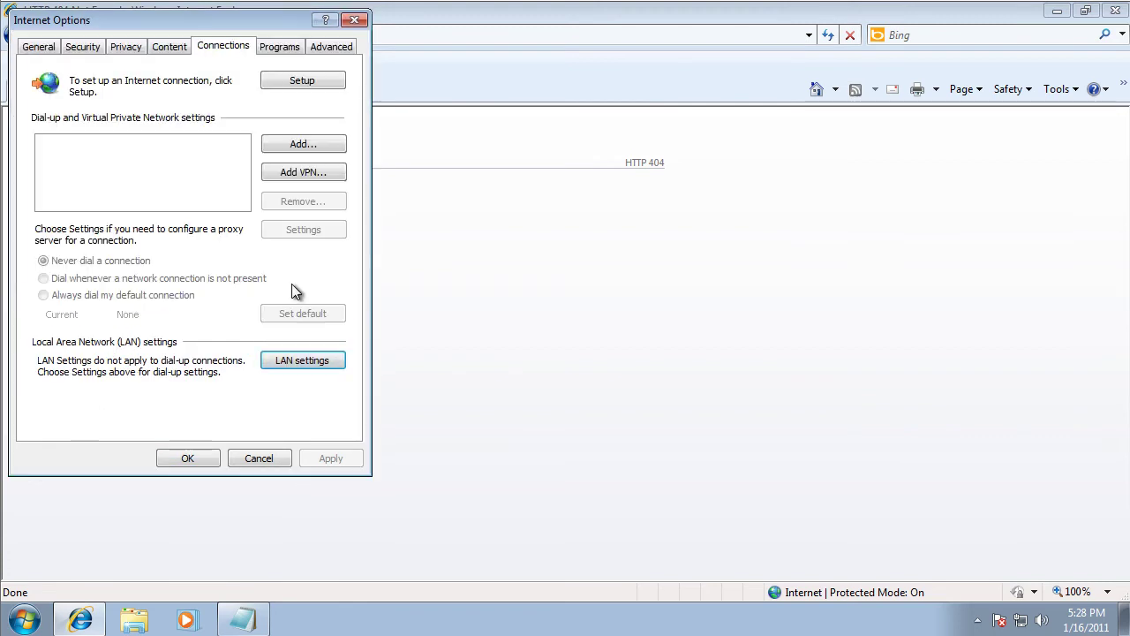
left_click(237, 458)
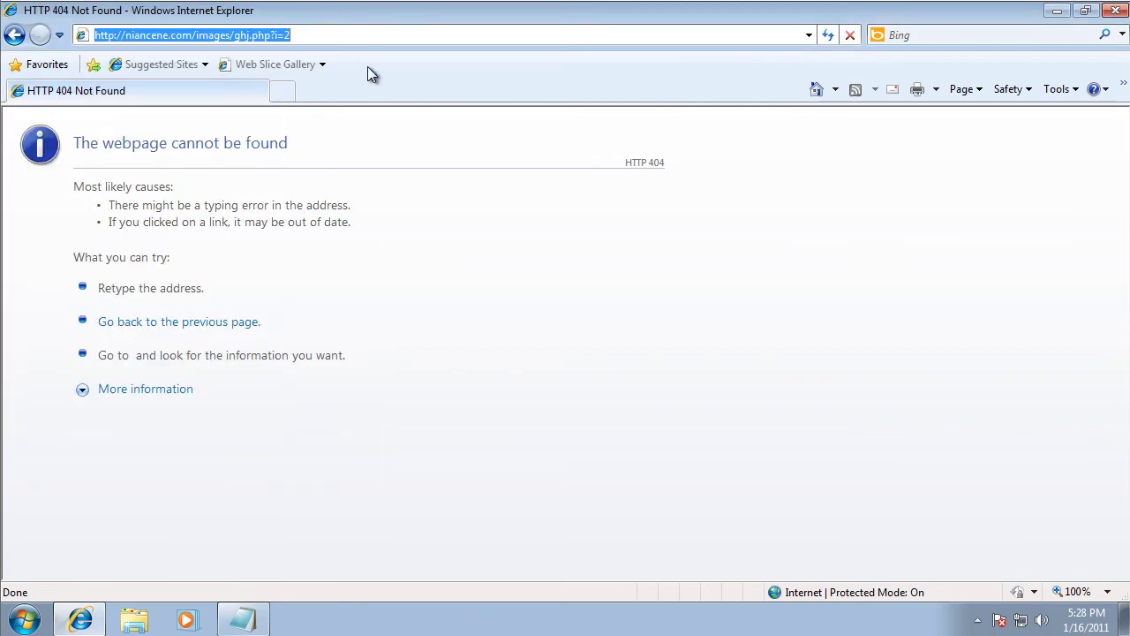
Step: Go to google.com, search for malc0de and open the Malc0de Database site
type("google.com")
key("Return")
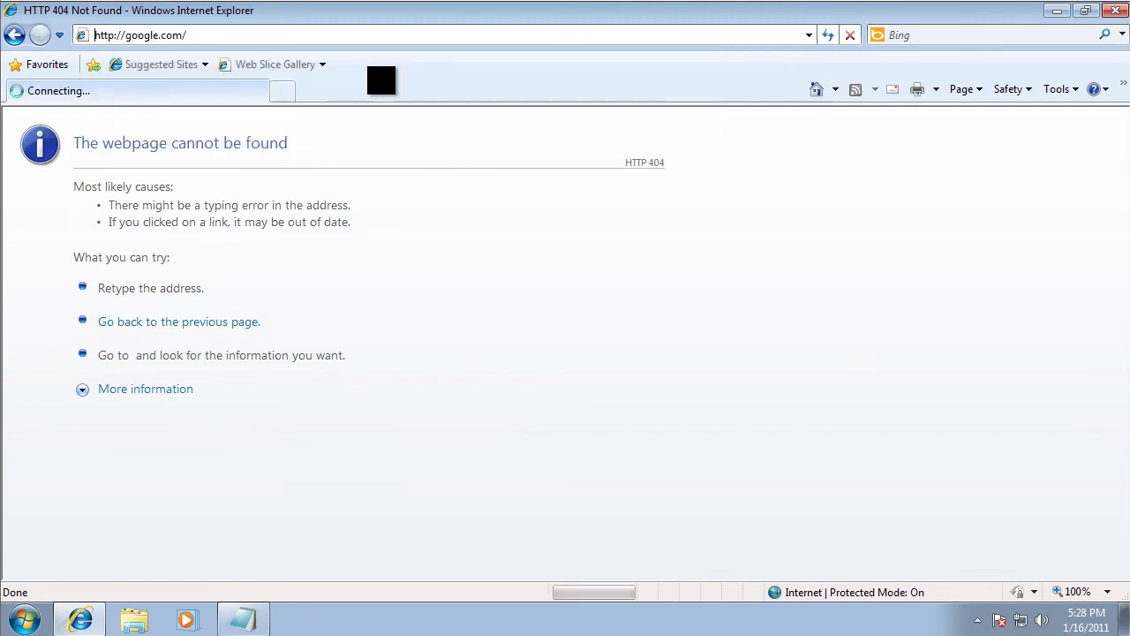
type("malc0")
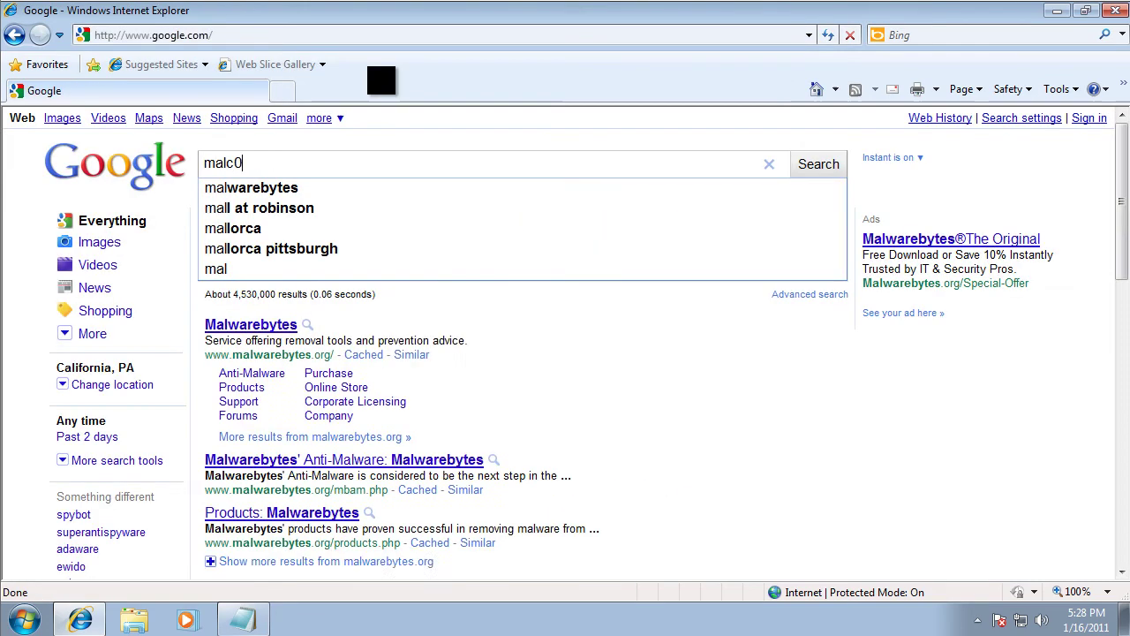
type("de")
key("Return")
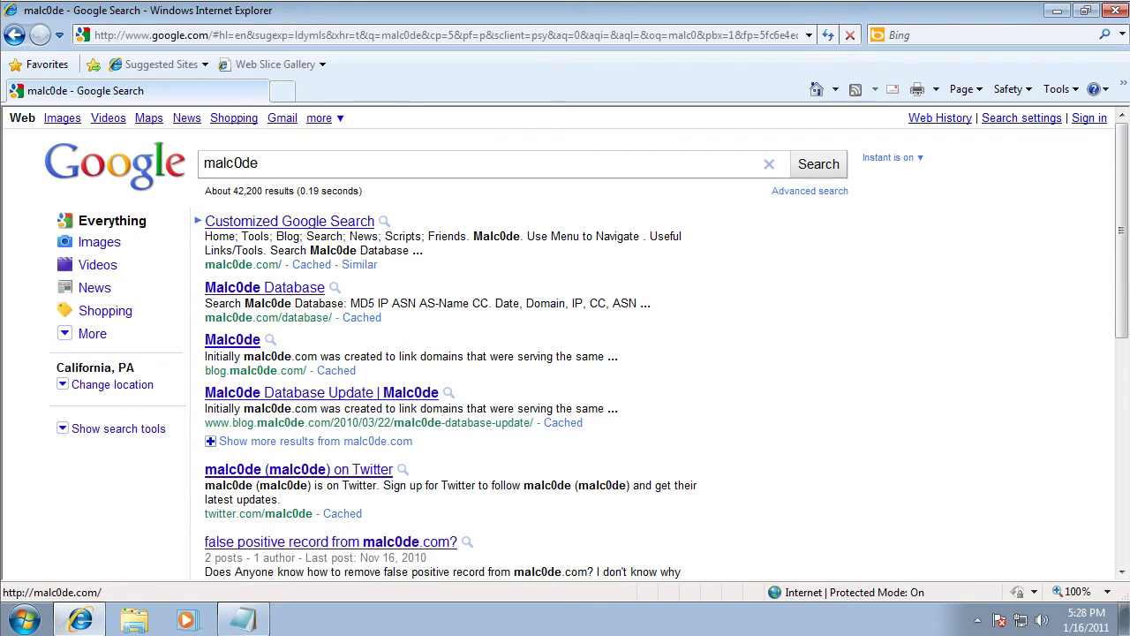
left_click(271, 293)
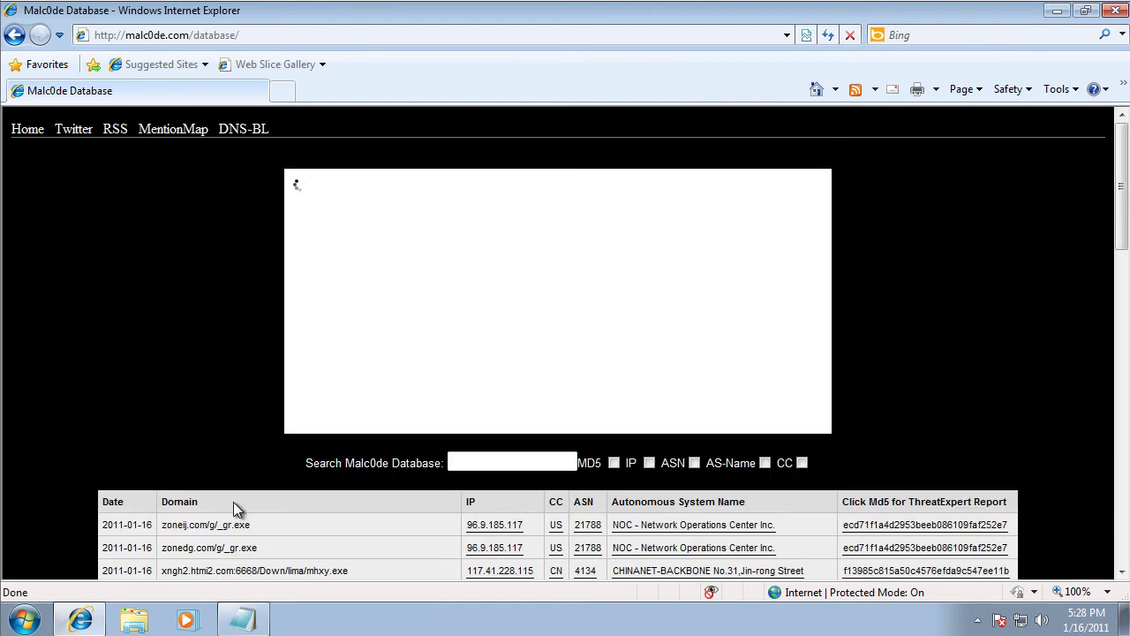
Step: Copy the link zoneij.com/g/_gr.exe from the Malc0de Database and open it in a new tab
left_click_drag(253, 524, 177, 523)
key("ctrl+c")
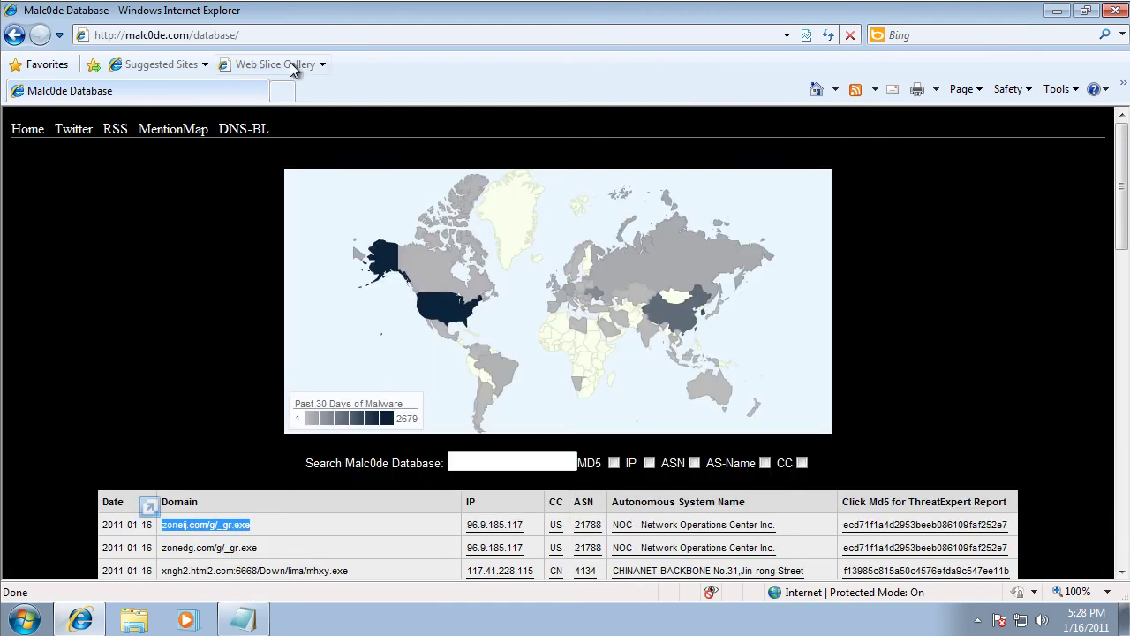
left_click(283, 90)
key("ctrl+v")
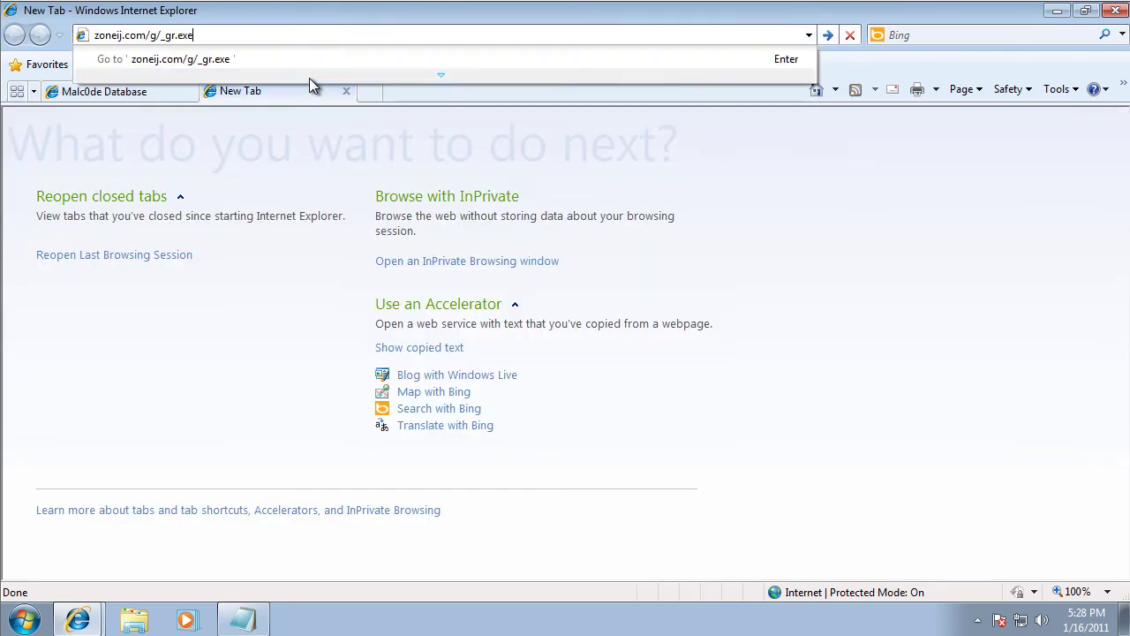
key("Return")
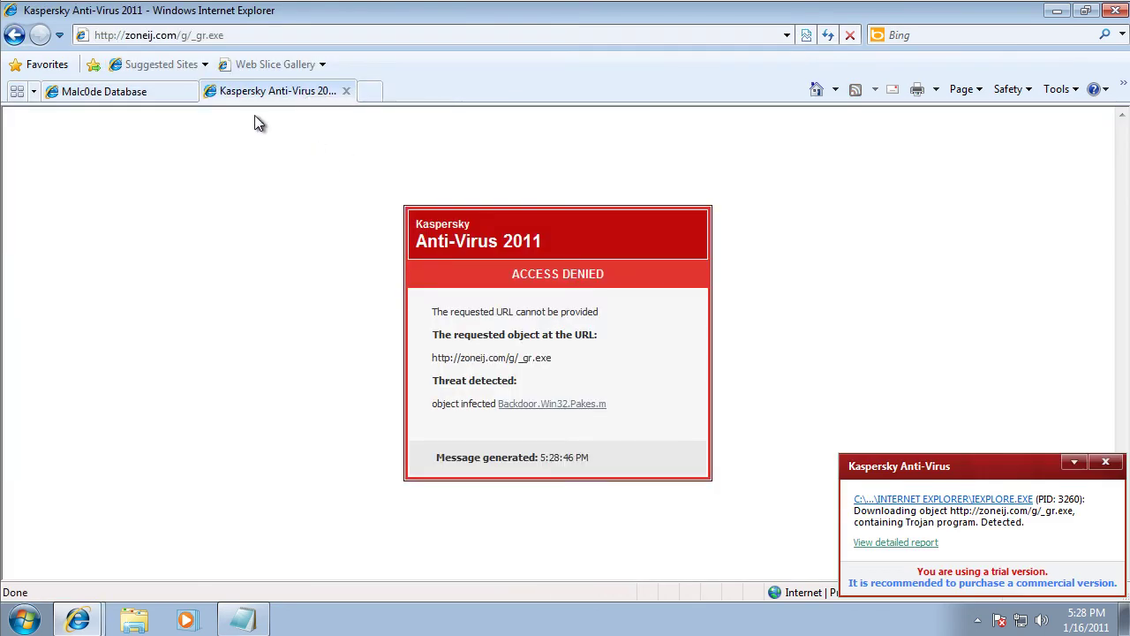
Step: Copy the link xngh2.htmi2.com:6668/Down/lima/mhxy.exe from the Malc0de Database and open it in the second tab
left_click(148, 92)
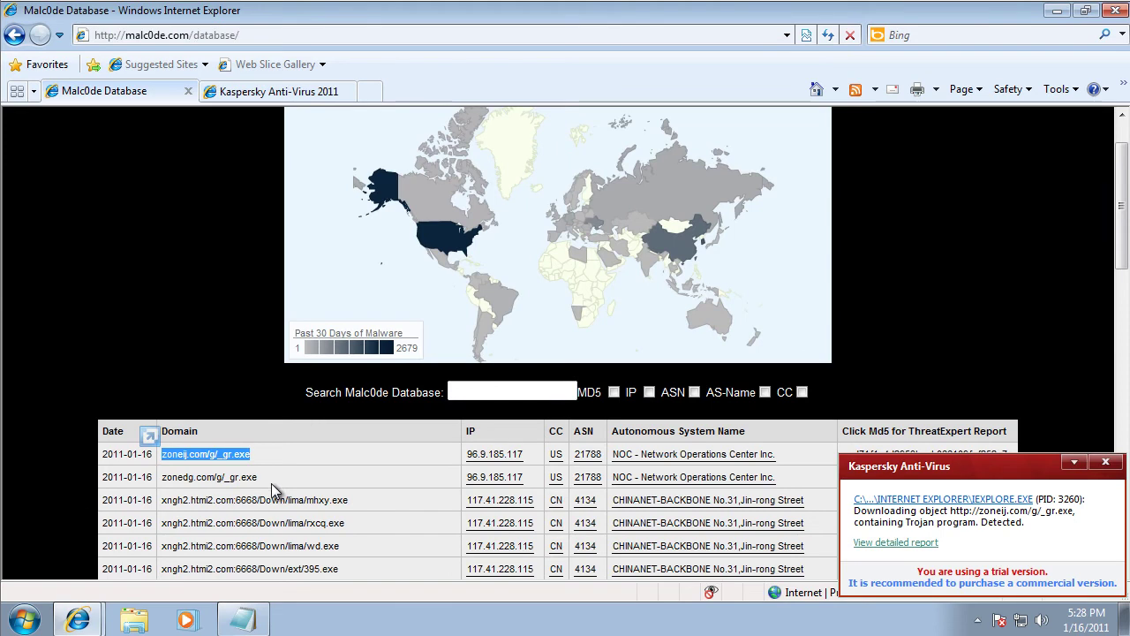
left_click_drag(372, 502, 161, 508)
key("ctrl+c")
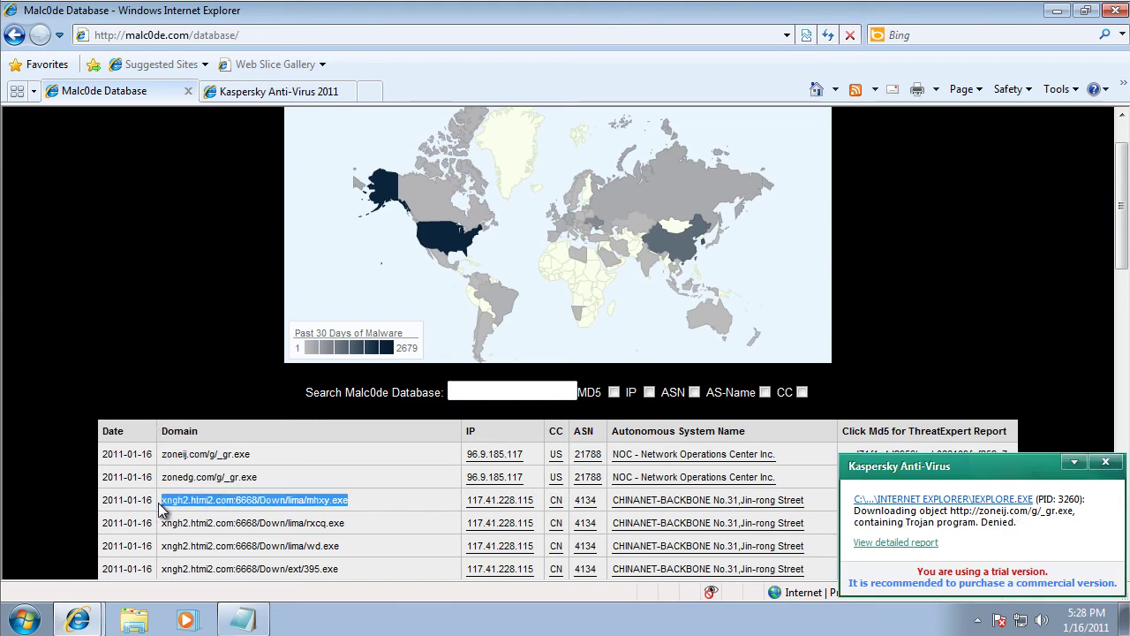
left_click(276, 91)
left_click(302, 35)
key("ctrl+v")
key("Return")
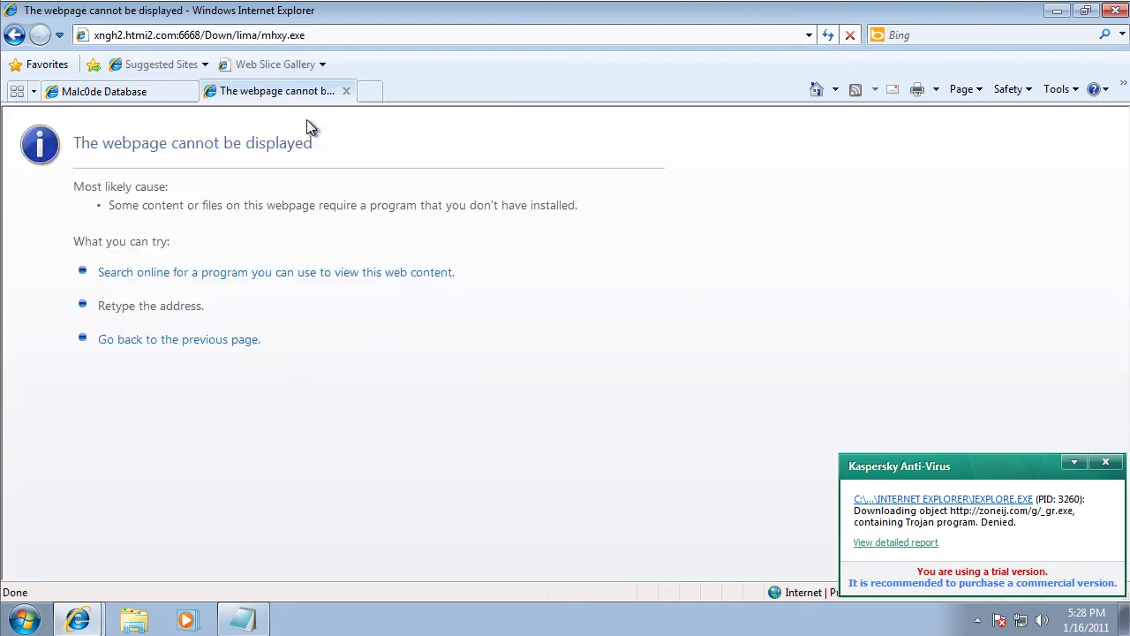
left_click(142, 92)
scroll(325, 385, "down", 10)
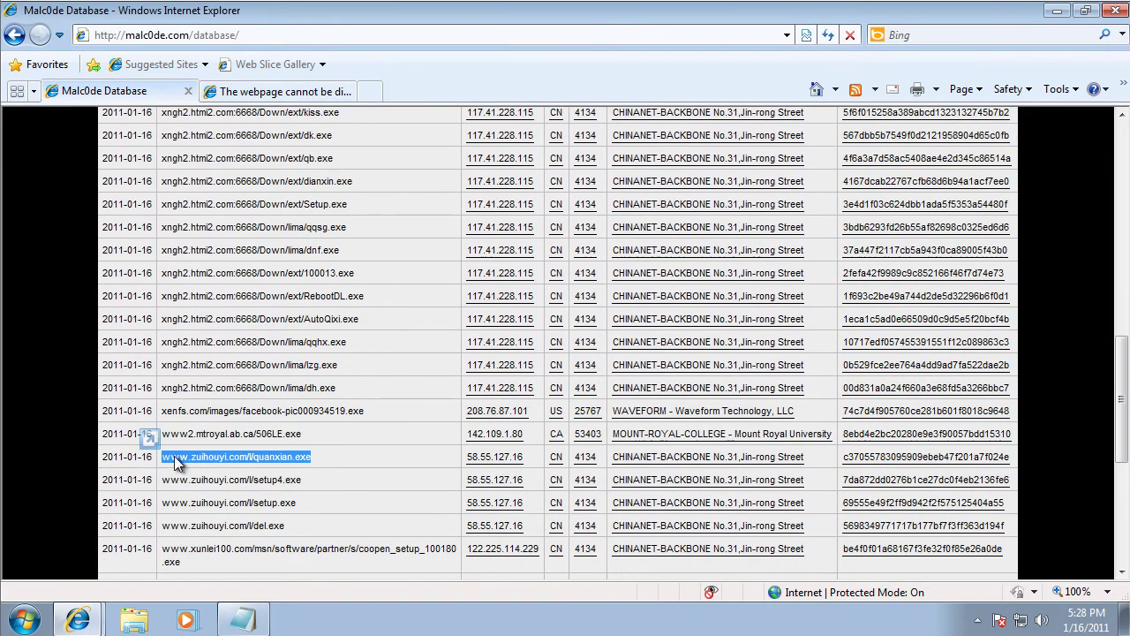
left_click(277, 82)
left_click(309, 35)
type("www.zuihouyi.com/l/quanxian.exe")
key("Return")
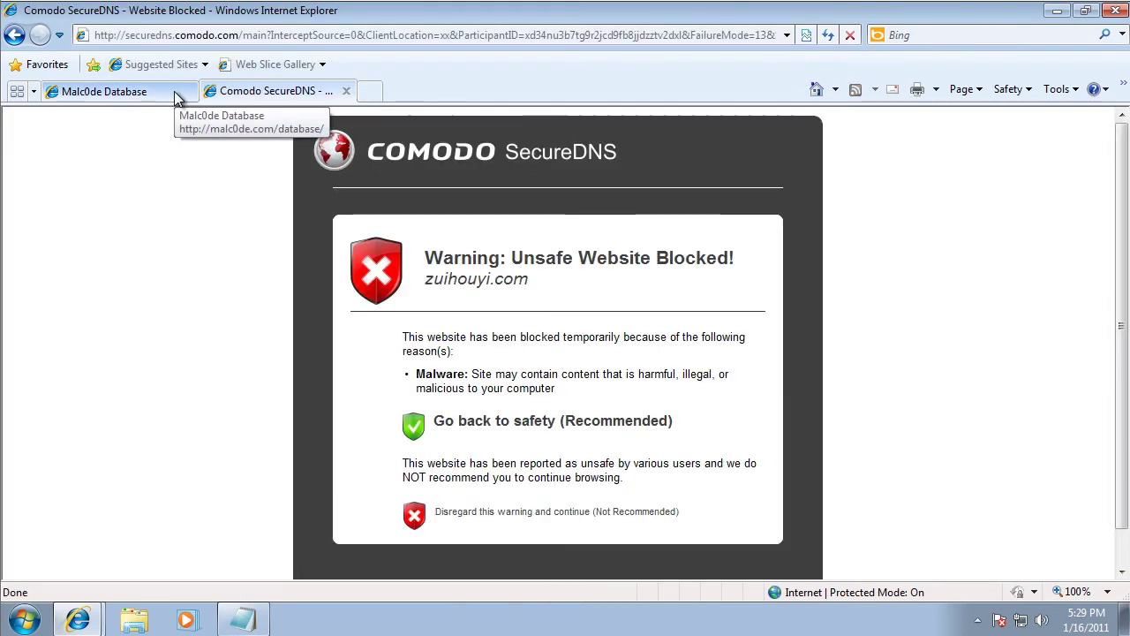
double_click(426, 516)
left_click(427, 516)
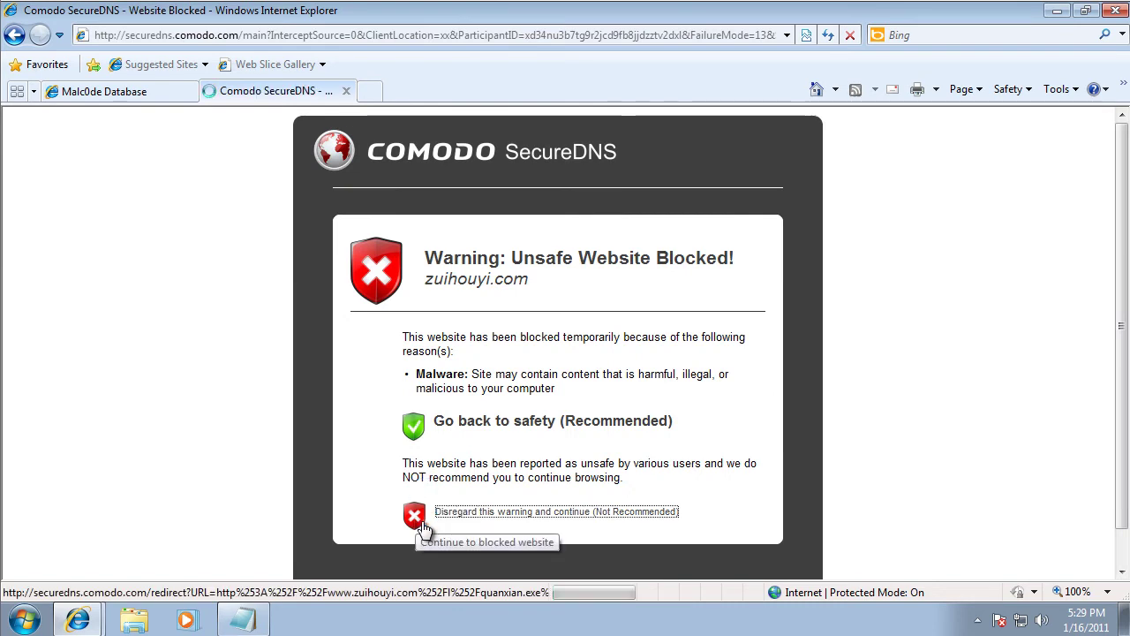
left_click(124, 93)
scroll(322, 408, "down", 1)
left_click(180, 478)
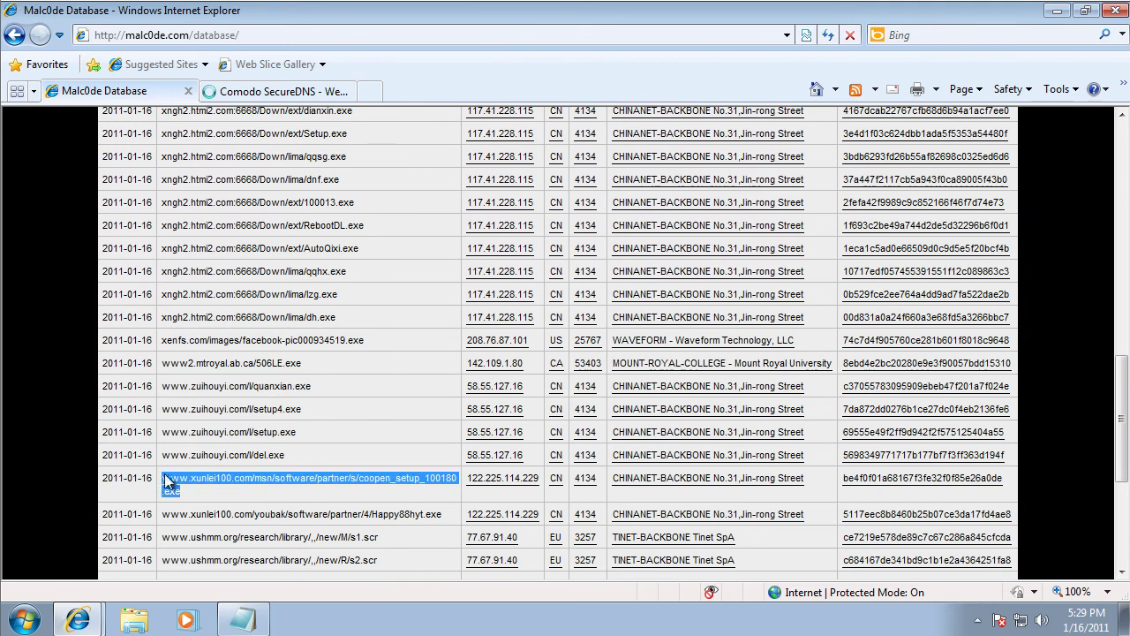
left_click(296, 92)
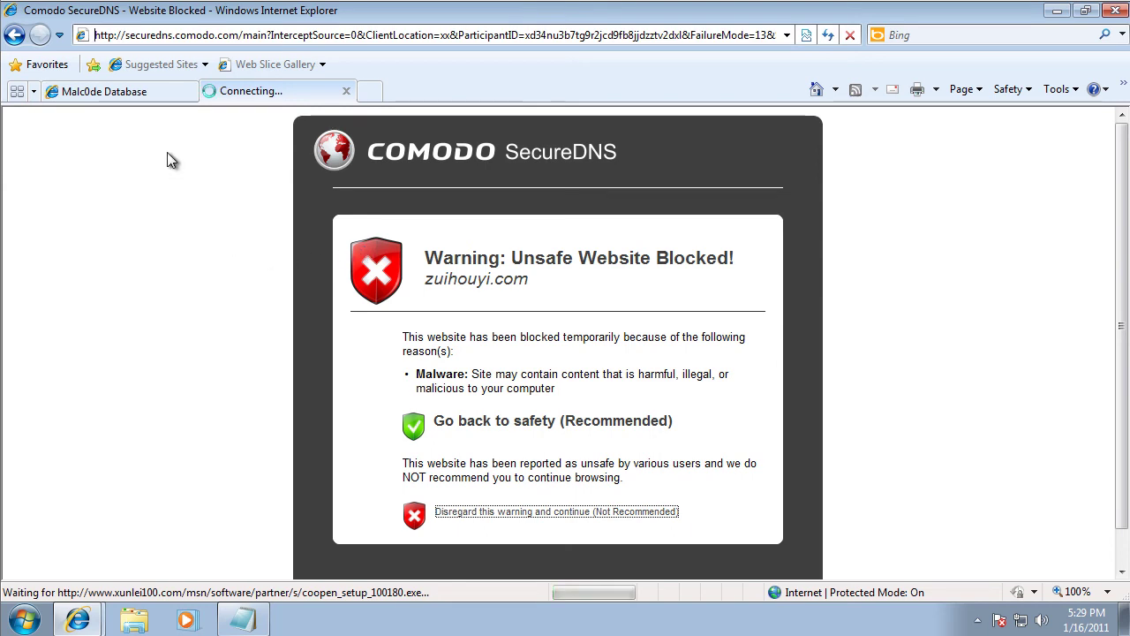
left_click(815, 88)
left_click(355, 40)
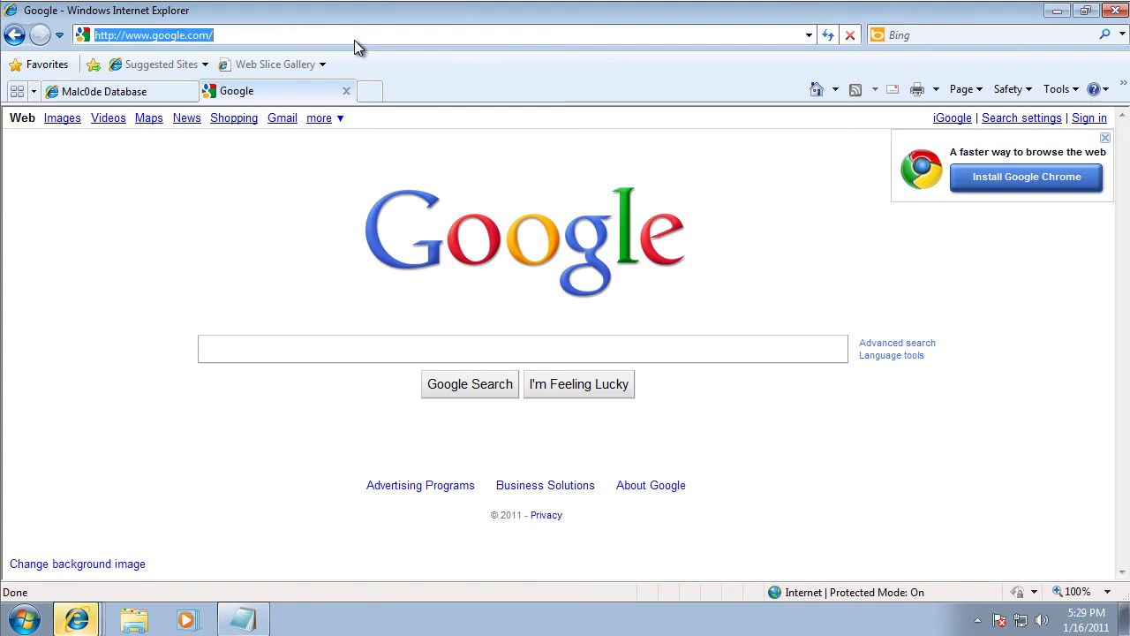
type("www.xunlei100.com/msn/software/partner/s/coopen_setup_100180.exe")
key("Return")
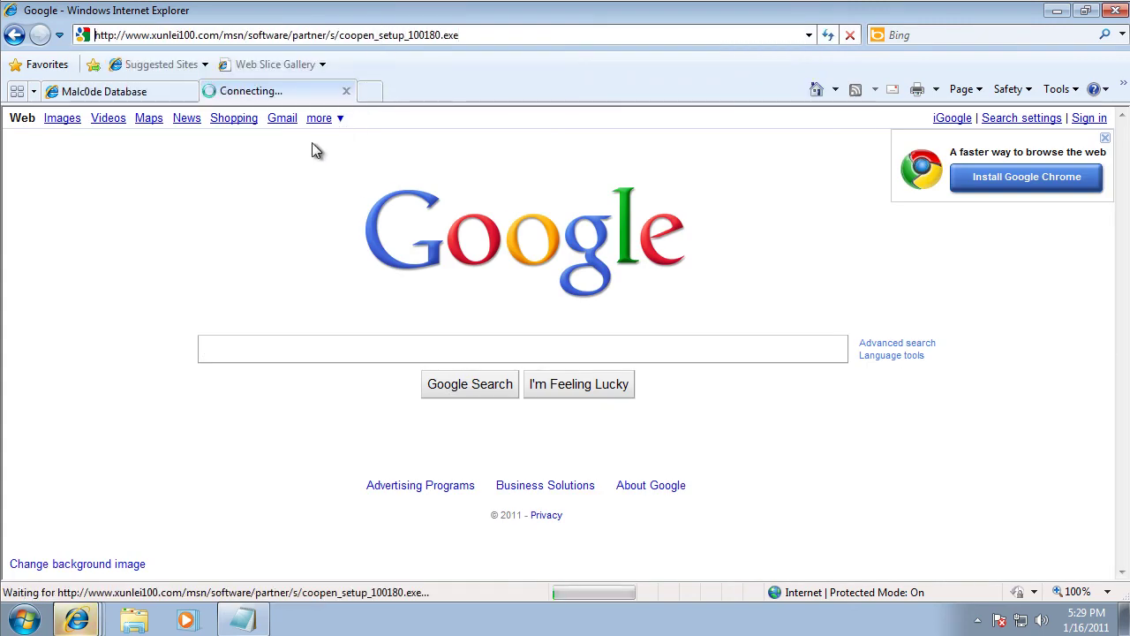
Step: Cancel the duplicate download of coopen_setup_100180.exe and choose to run the file from the other download prompt
left_click(76, 619)
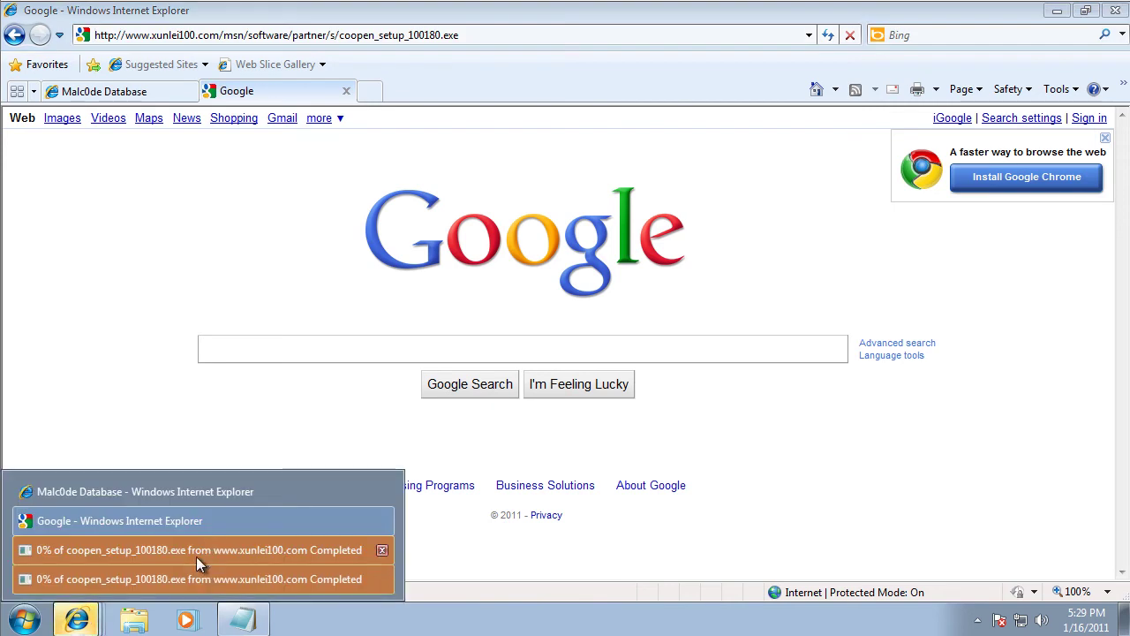
left_click(339, 575)
left_click(688, 322)
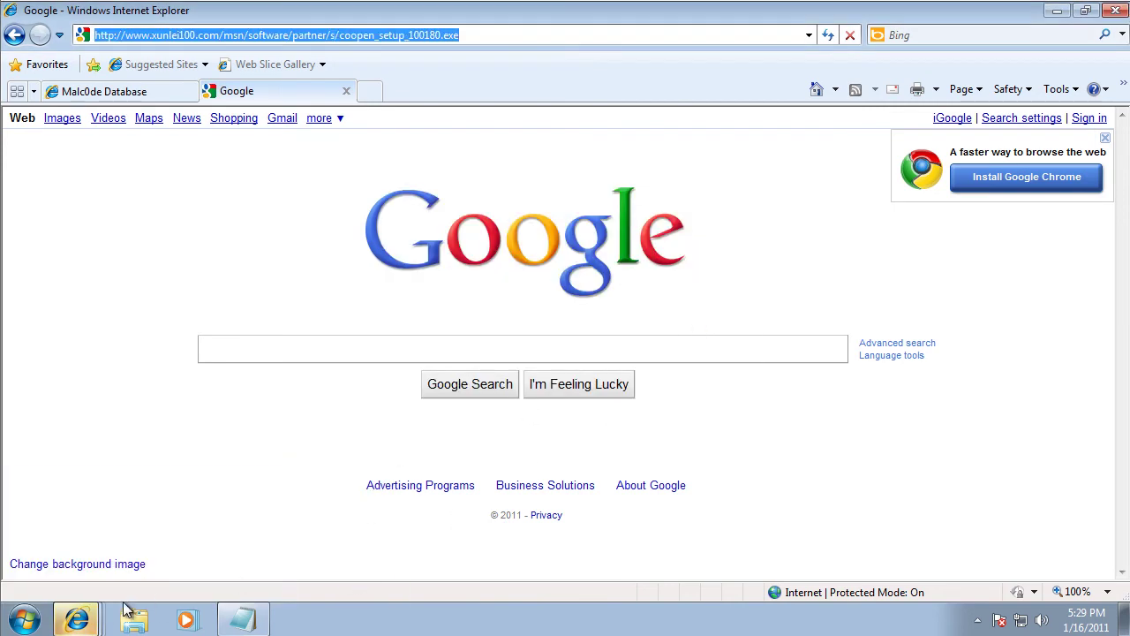
left_click(76, 620)
left_click(323, 577)
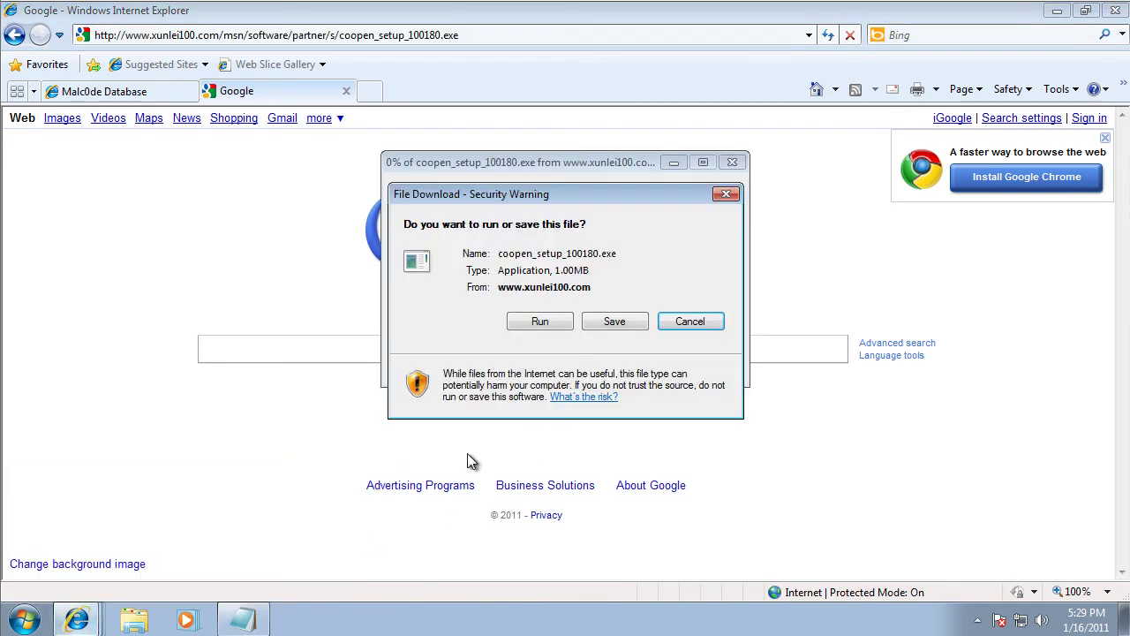
left_click(552, 323)
left_click(150, 97)
scroll(351, 298, "down", 5)
left_click_drag(392, 487, 289, 34)
key("Return")
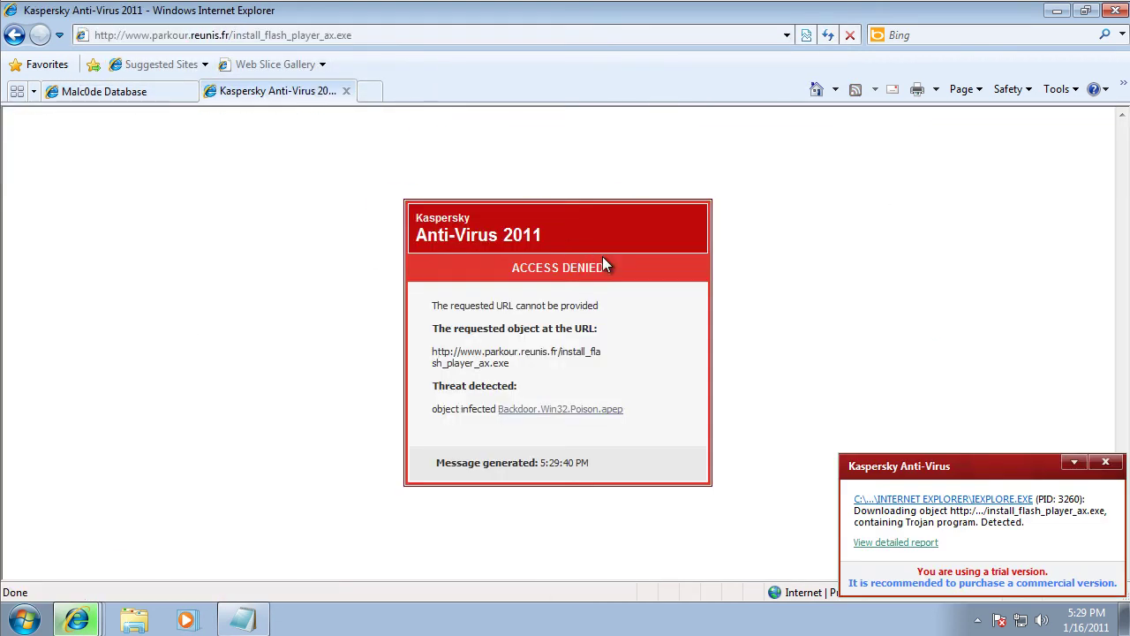
left_click(1114, 10)
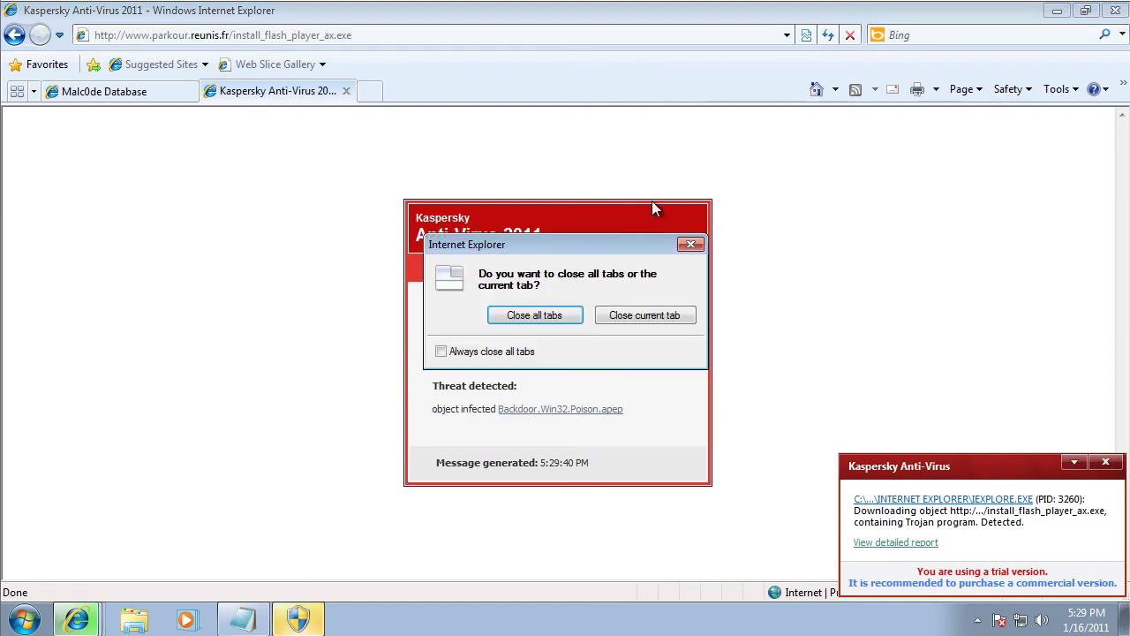
left_click(645, 314)
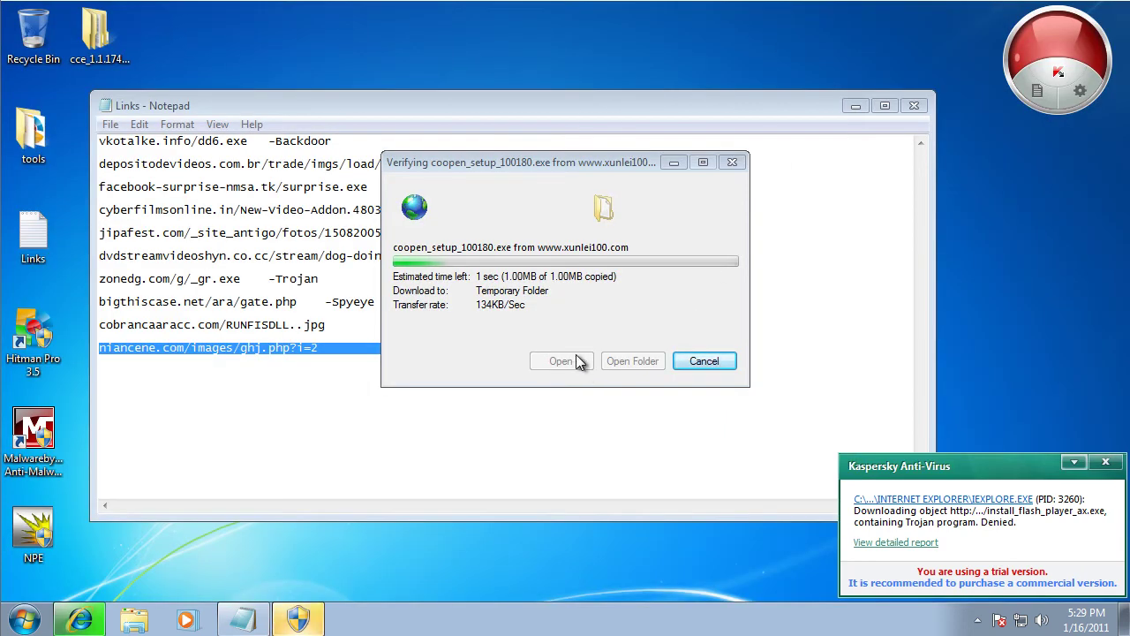
Step: Allow the coopen_setup_100180.exe installer to run, move the Links window aside and dismiss the Kaspersky notification
left_click_drag(574, 64, 732, 85)
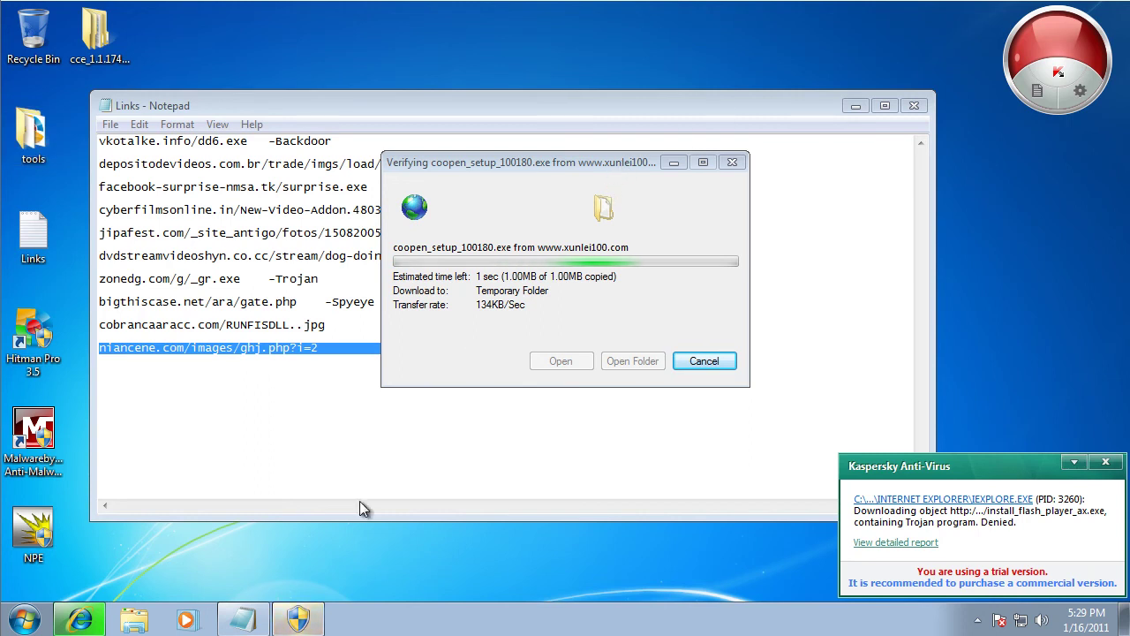
left_click(299, 621)
left_click(651, 368)
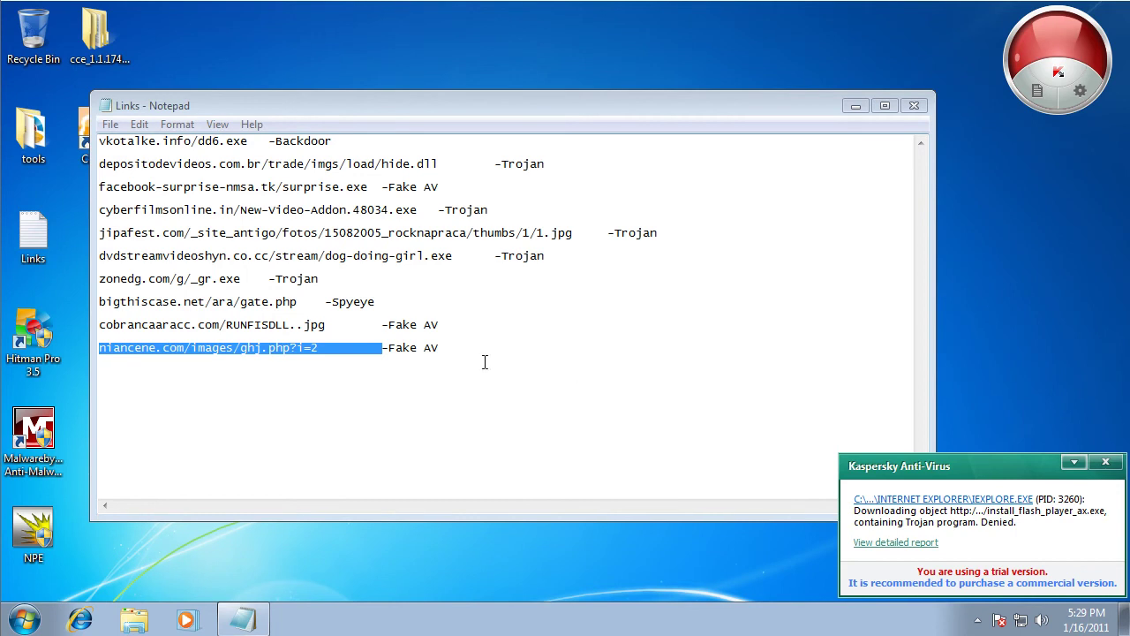
left_click_drag(282, 110, 355, 94)
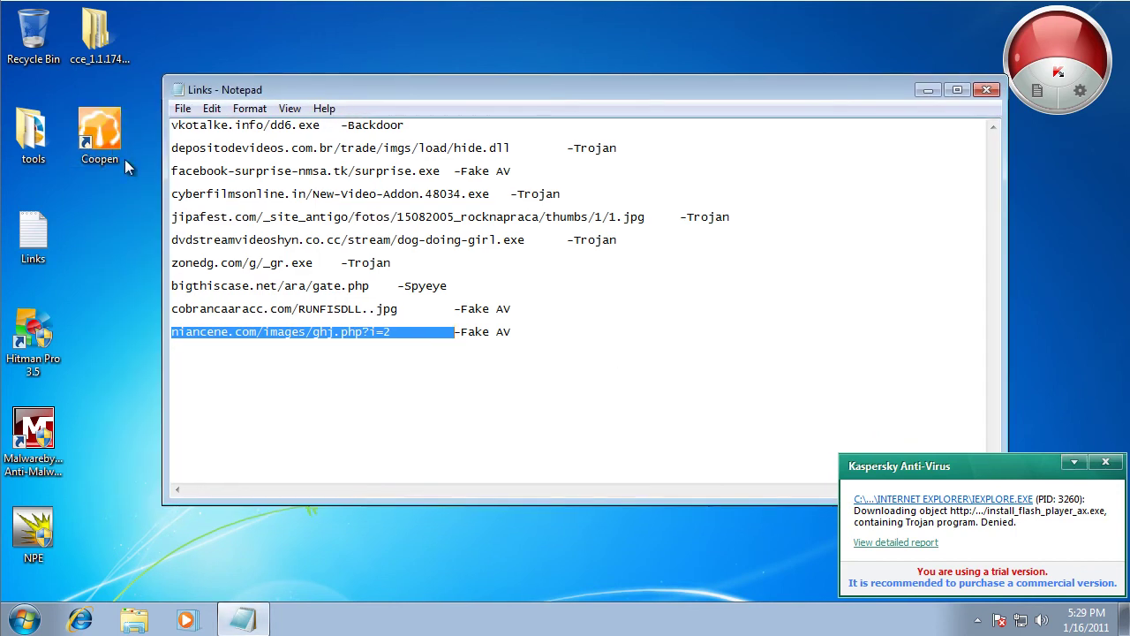
left_click(1106, 461)
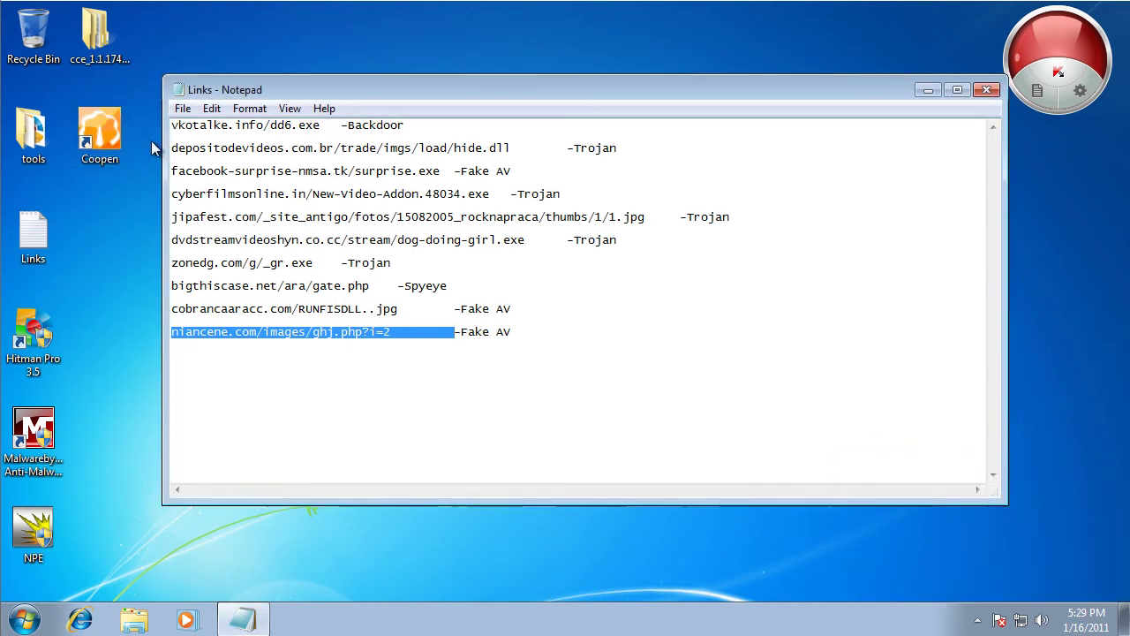
Step: Open the Kaspersky Anti-Virus main window, choose to fix the security issue and agree to reboot the computer
left_click(977, 621)
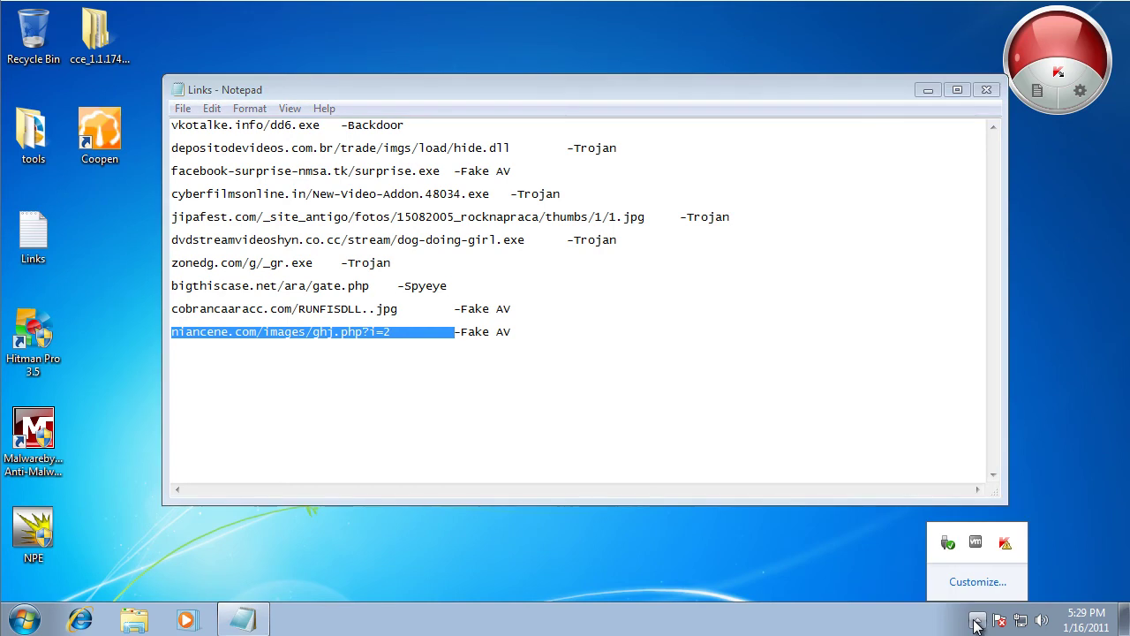
left_click(1005, 544)
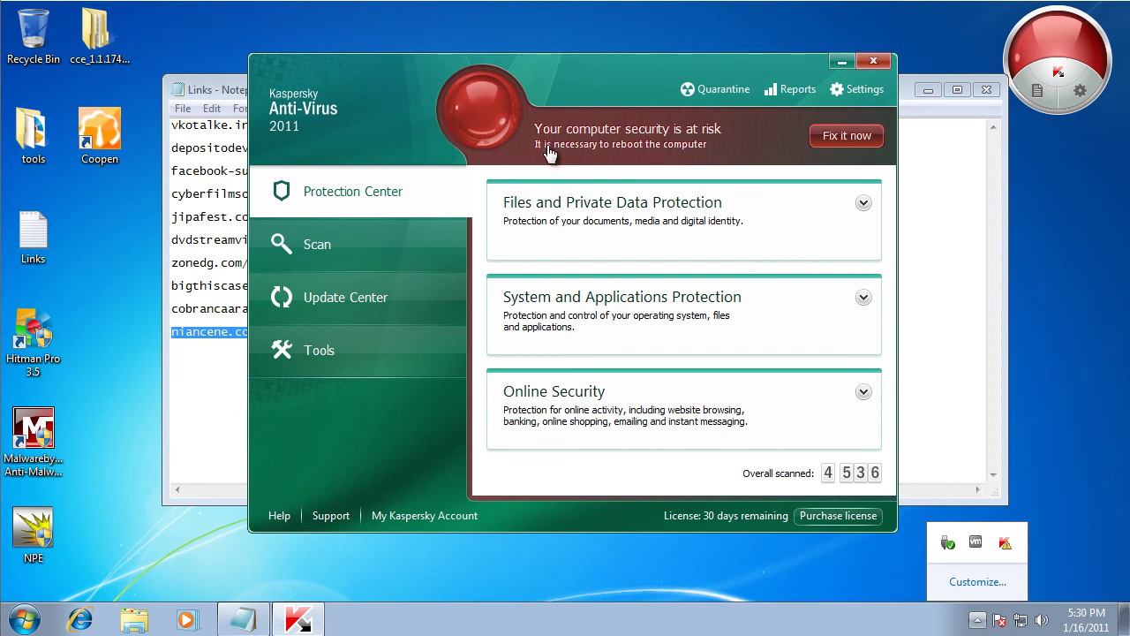
left_click(847, 138)
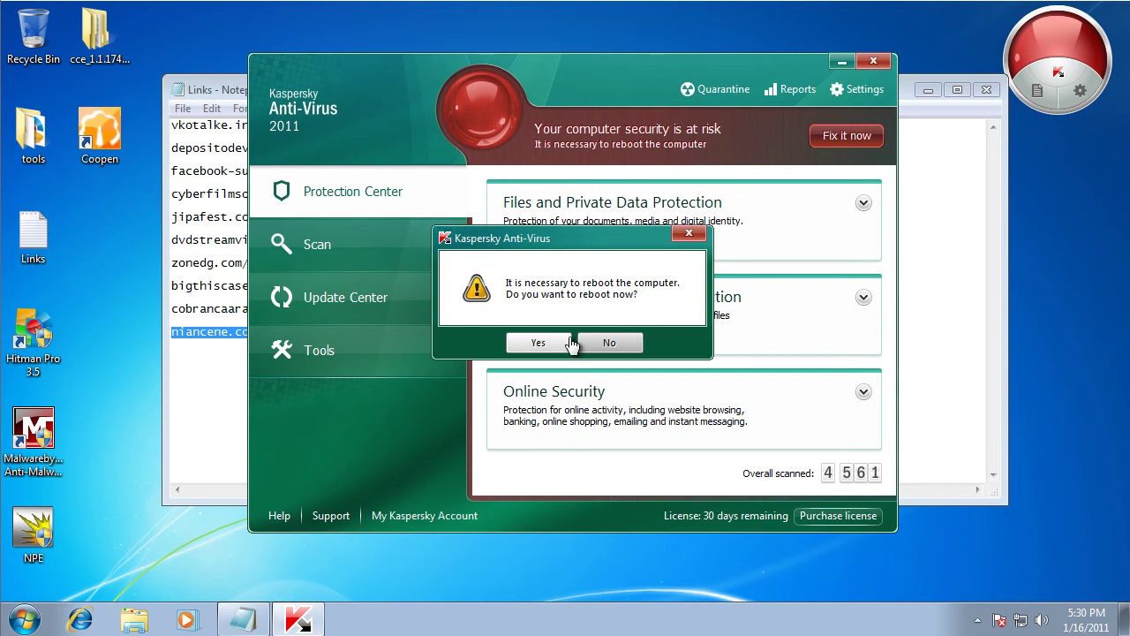
left_click(540, 342)
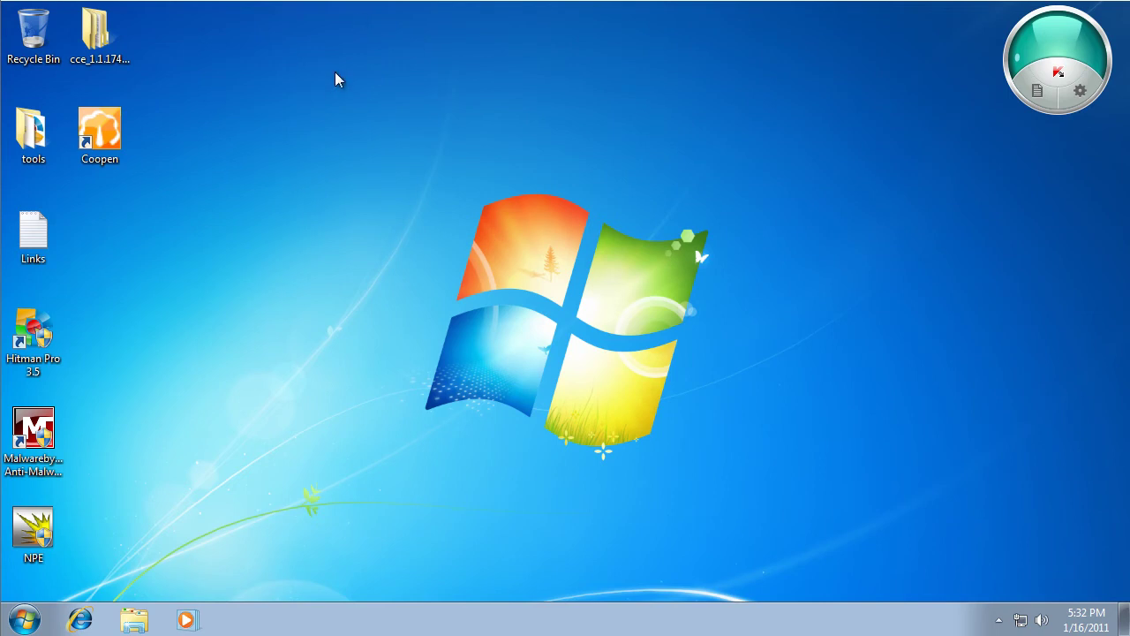
Step: Launch Coopen from its desktop shortcut
left_click(111, 131)
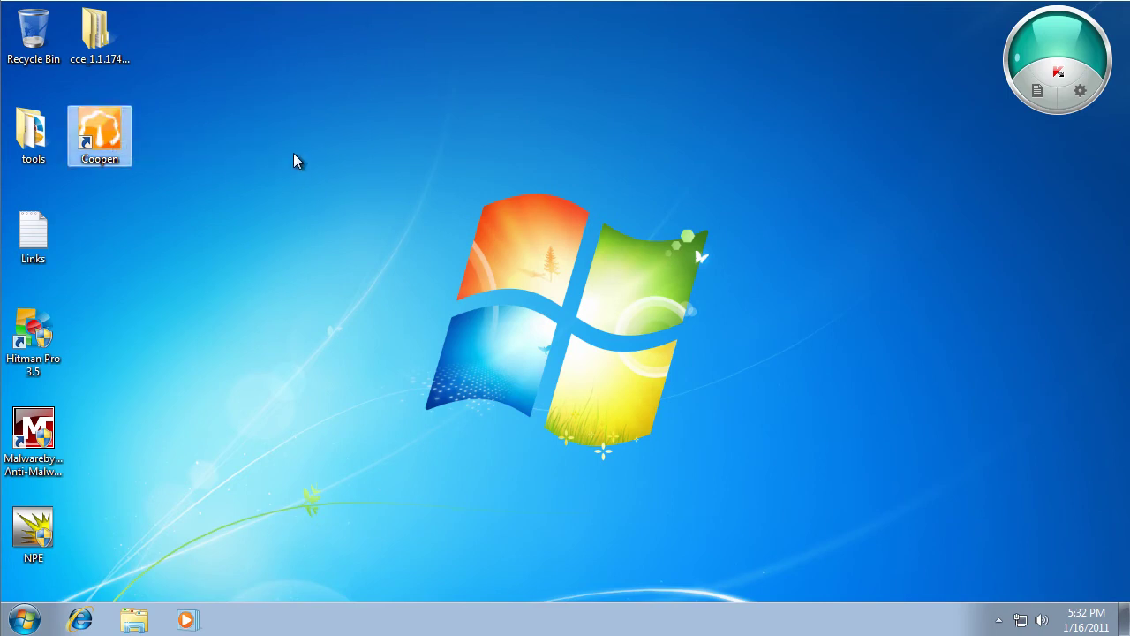
double_click(99, 134)
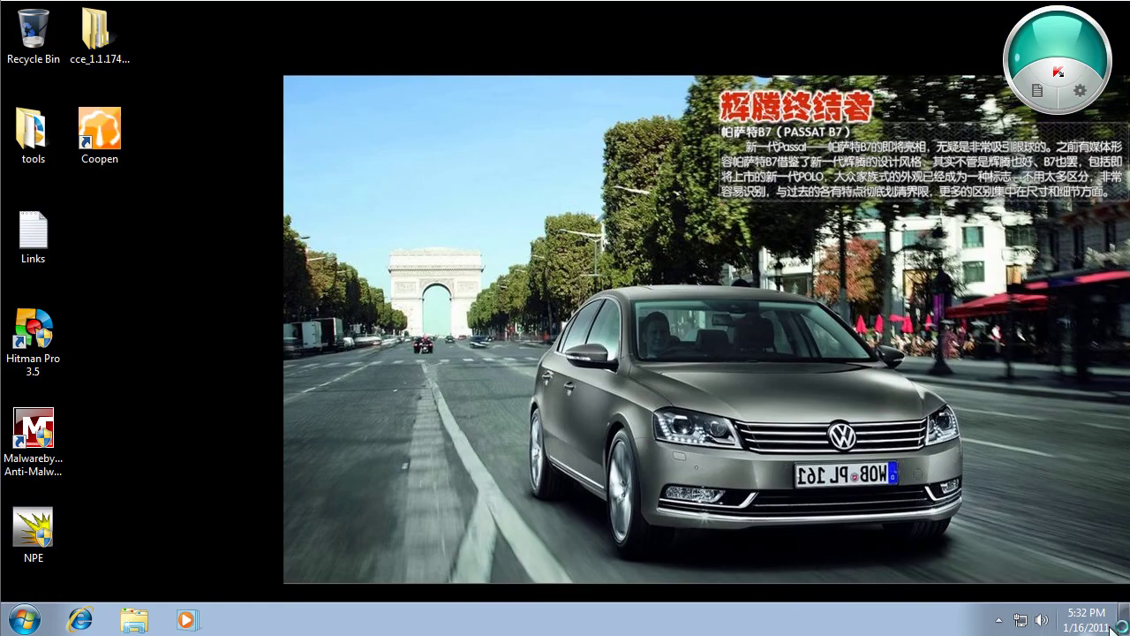
left_click_drag(183, 366, 260, 479)
left_click_drag(318, 514, 858, 274)
right_click(213, 292)
left_click(287, 348)
Step: Start Task Manager and list the processes from all users, sorted alphabetically by image name
right_click(699, 629)
left_click(740, 562)
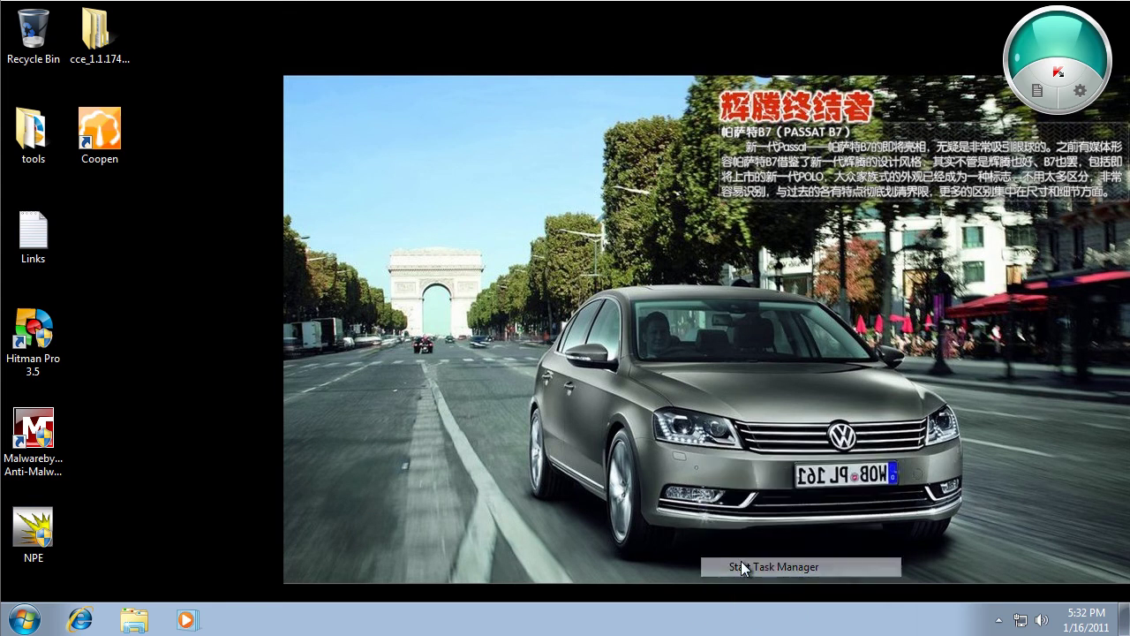
left_click(109, 71)
left_click(75, 103)
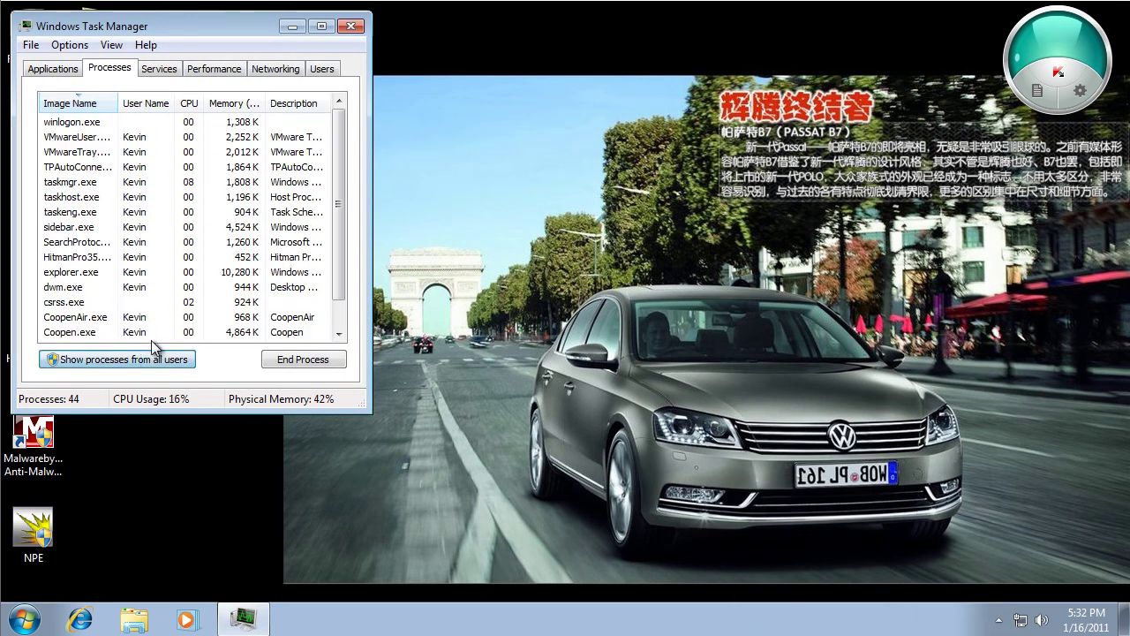
left_click_drag(119, 29, 267, 32)
left_click(216, 105)
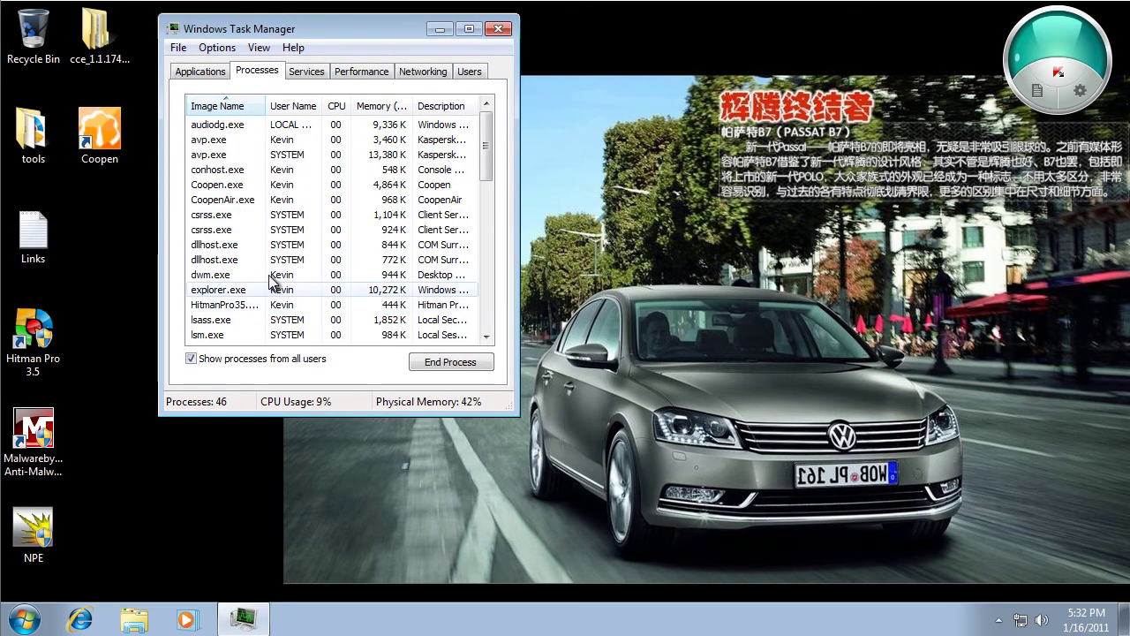
Step: End the Coopen.exe process, check the remaining process list and close Task Manager
left_click(274, 187)
left_click(446, 362)
left_click(603, 341)
left_click(226, 201)
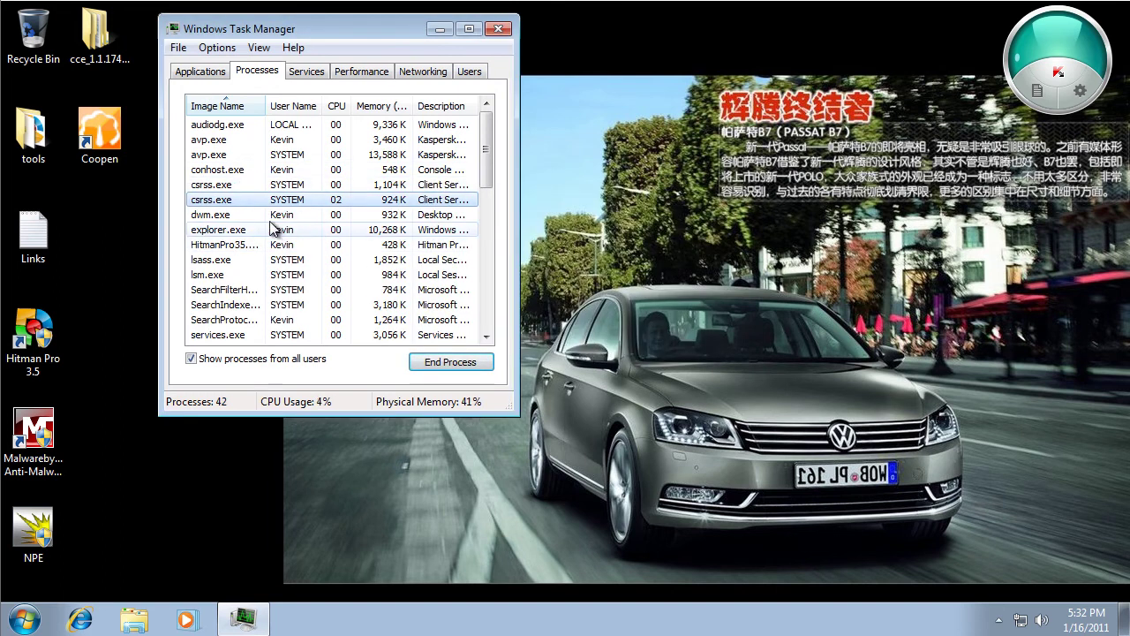
mouse_move(485, 141)
left_mouse_down()
mouse_move(477, 281)
mouse_move(485, 124)
left_mouse_up()
left_click(499, 29)
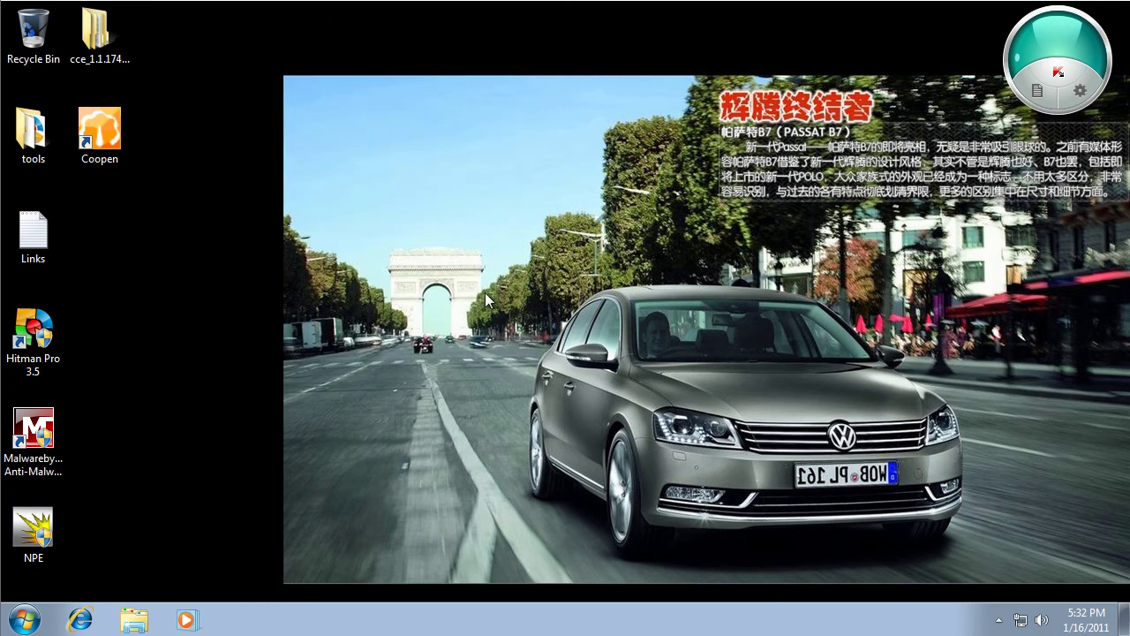
Step: Open the desktop personalization settings, apply the Windows 7 Aero theme and close the window
right_click(485, 292)
left_click(574, 476)
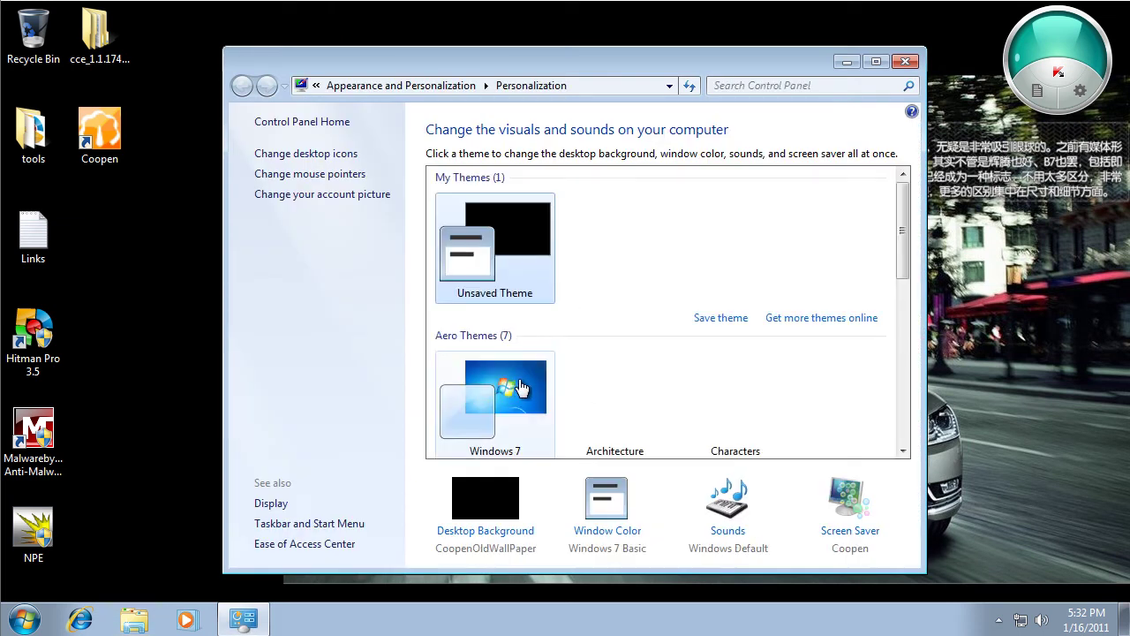
left_click(554, 416)
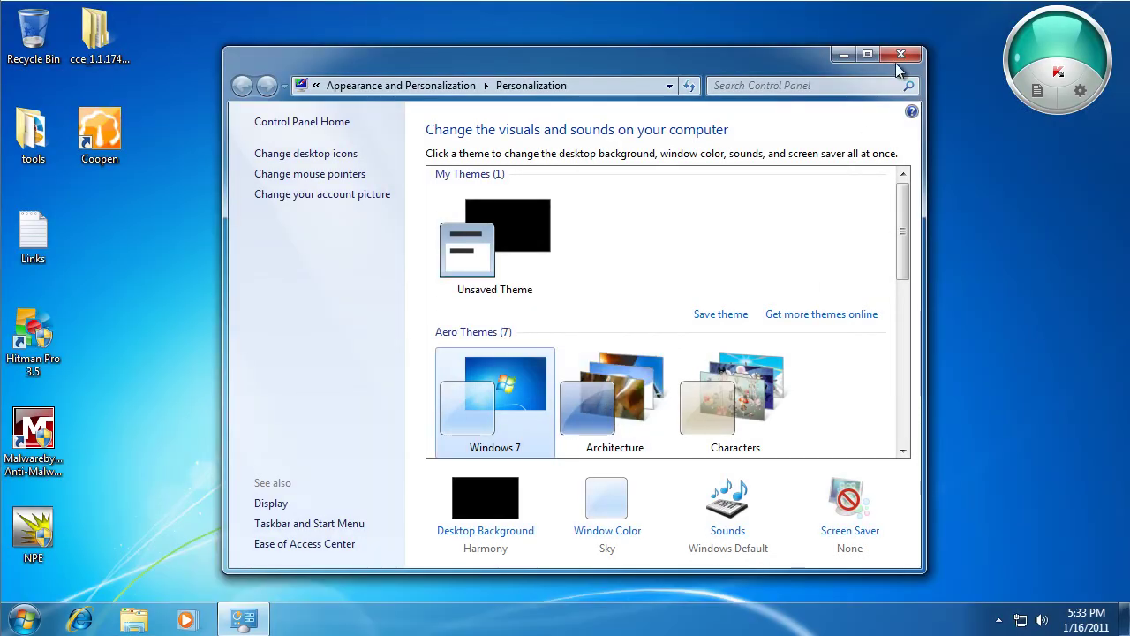
left_click(904, 62)
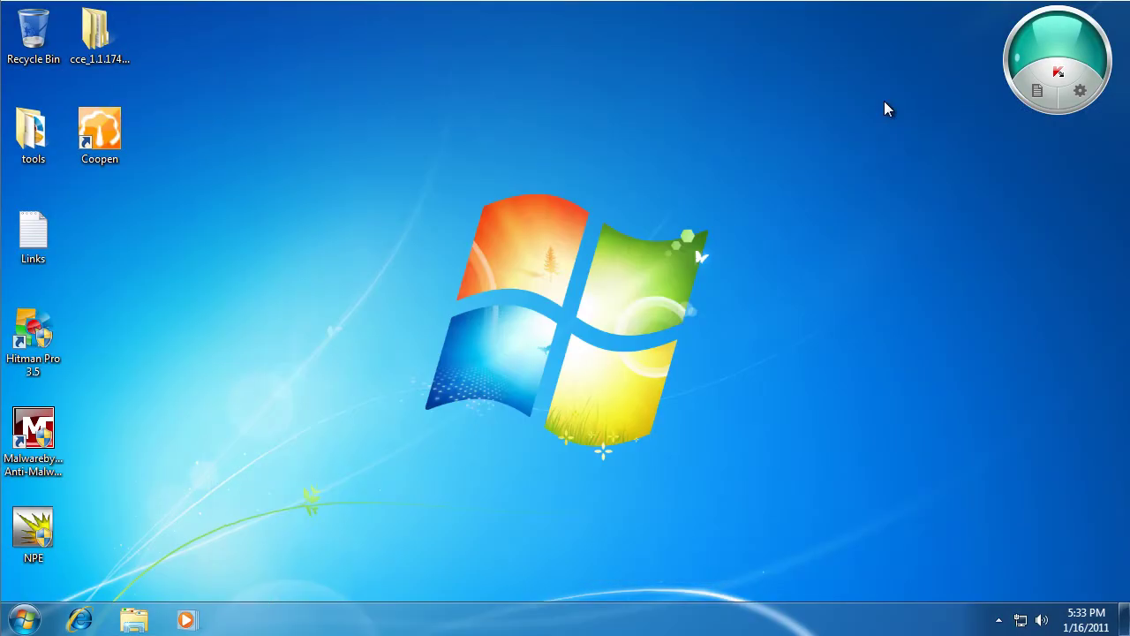
left_click_drag(321, 171, 685, 481)
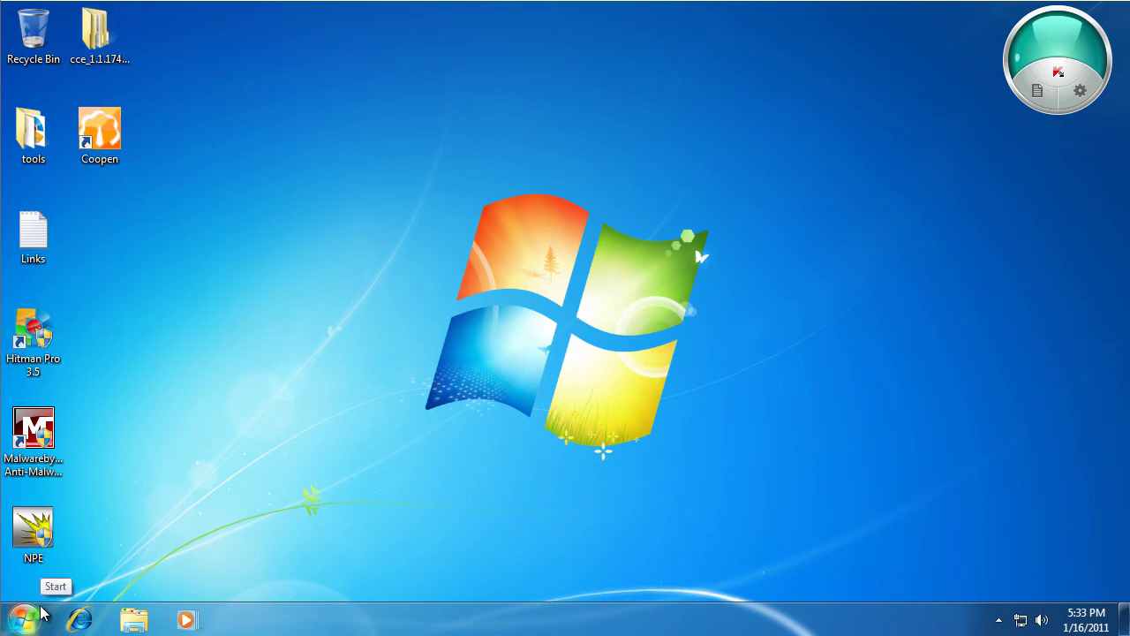
Step: Run CCleaner from the ccsetup236 folder inside tools, allow it to make changes and show its list of installed programs
double_click(33, 132)
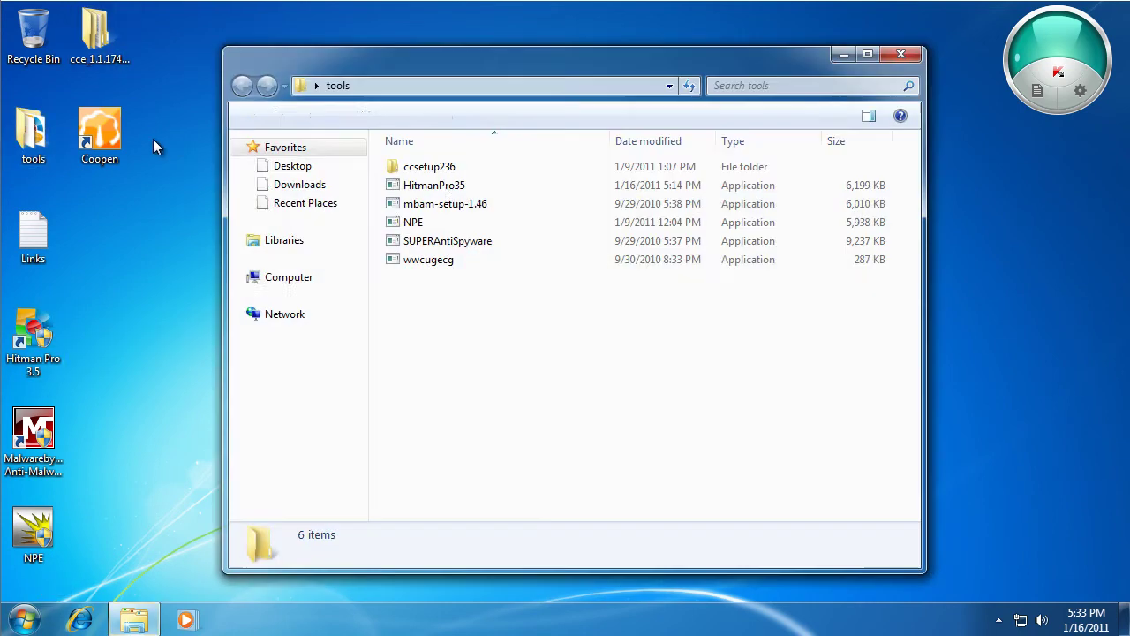
double_click(515, 166)
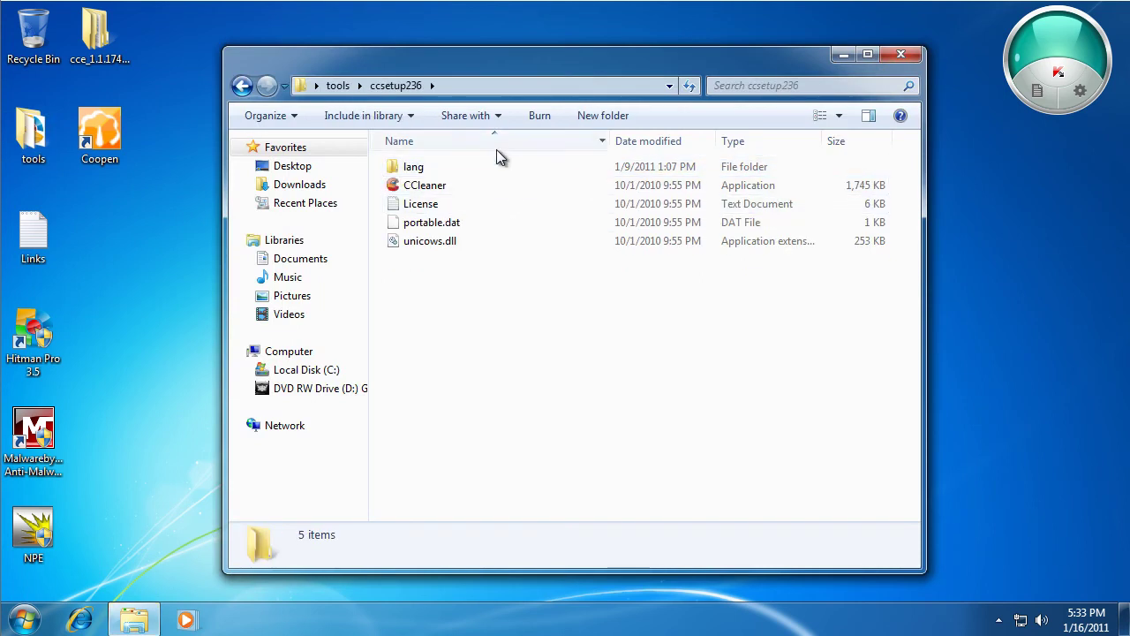
double_click(495, 185)
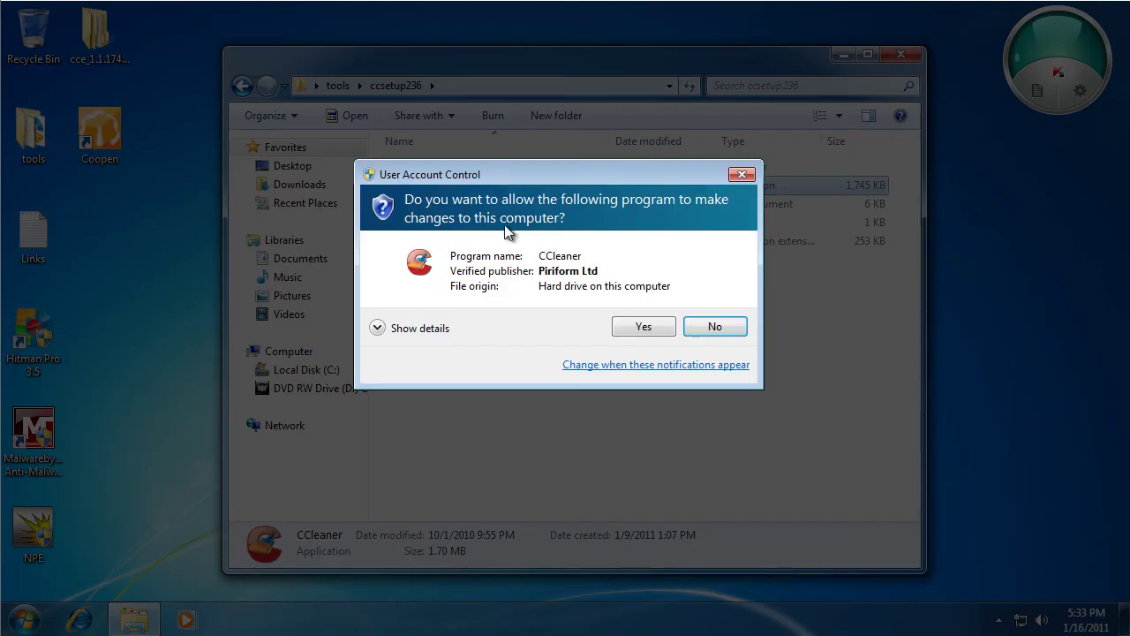
left_click(618, 318)
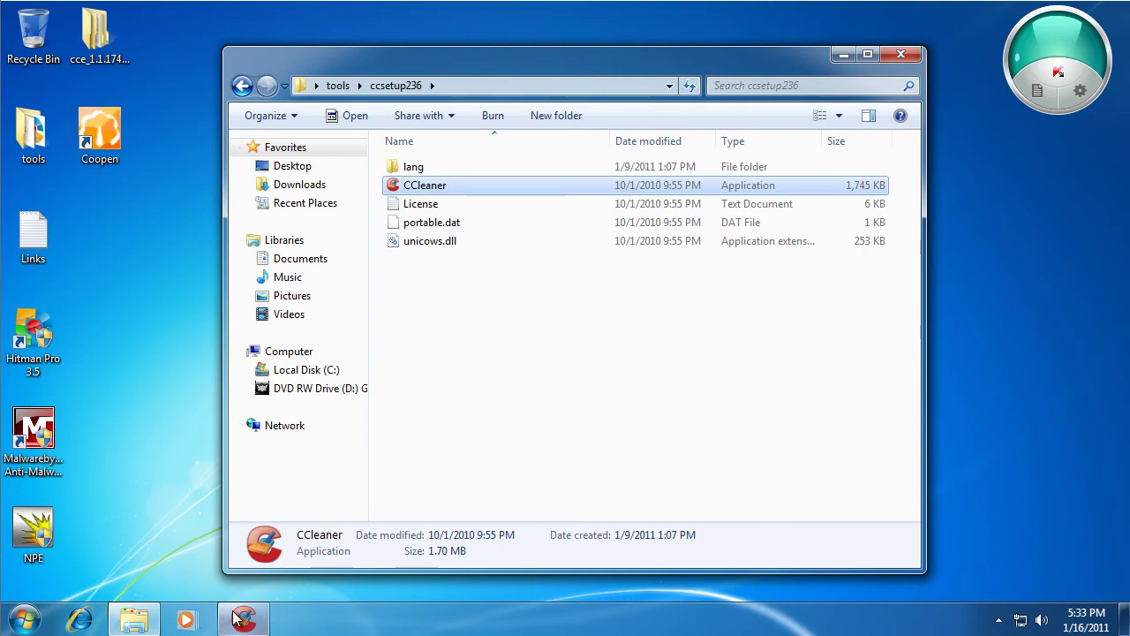
left_click(375, 385)
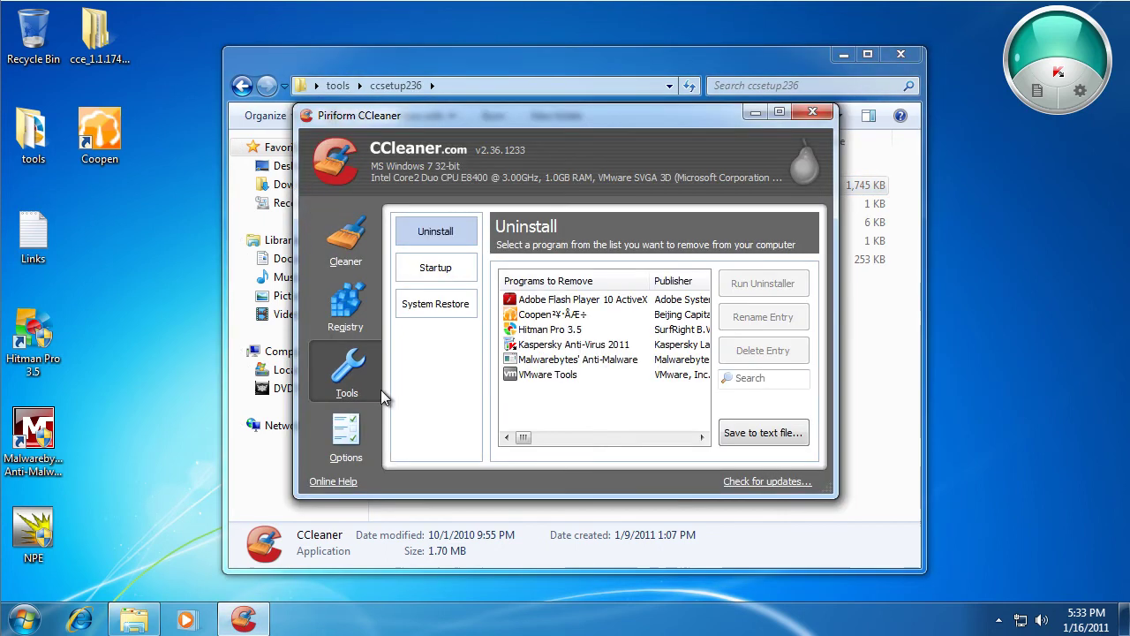
Step: View CCleaner's advanced options, return to the cleaner and run the cleaning, confirming it
left_click(346, 435)
left_click(436, 376)
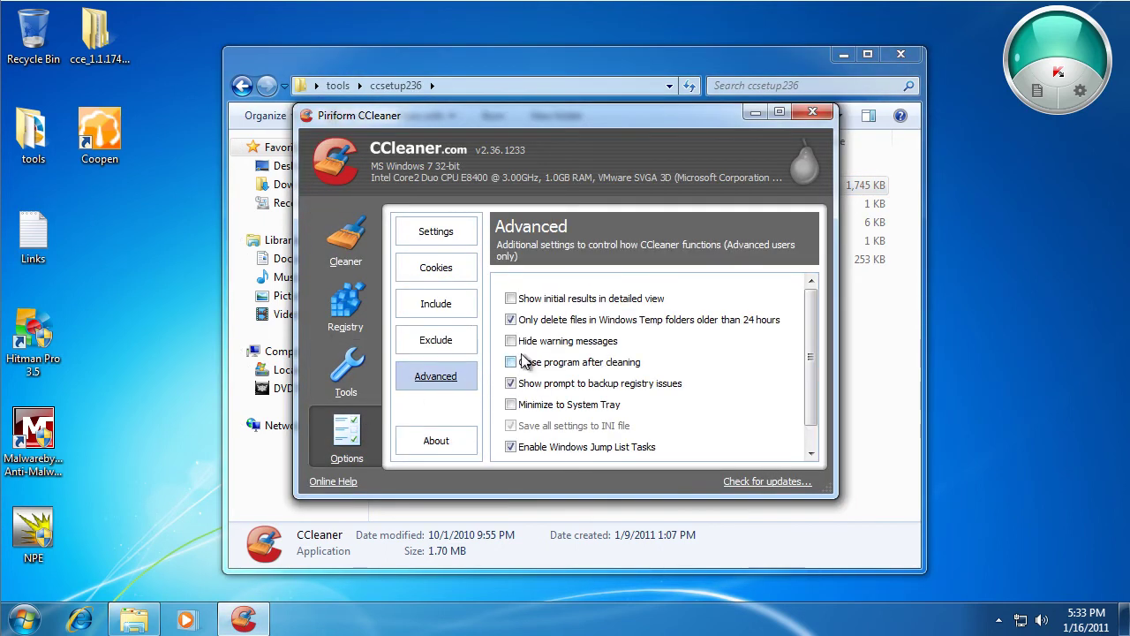
left_click(366, 277)
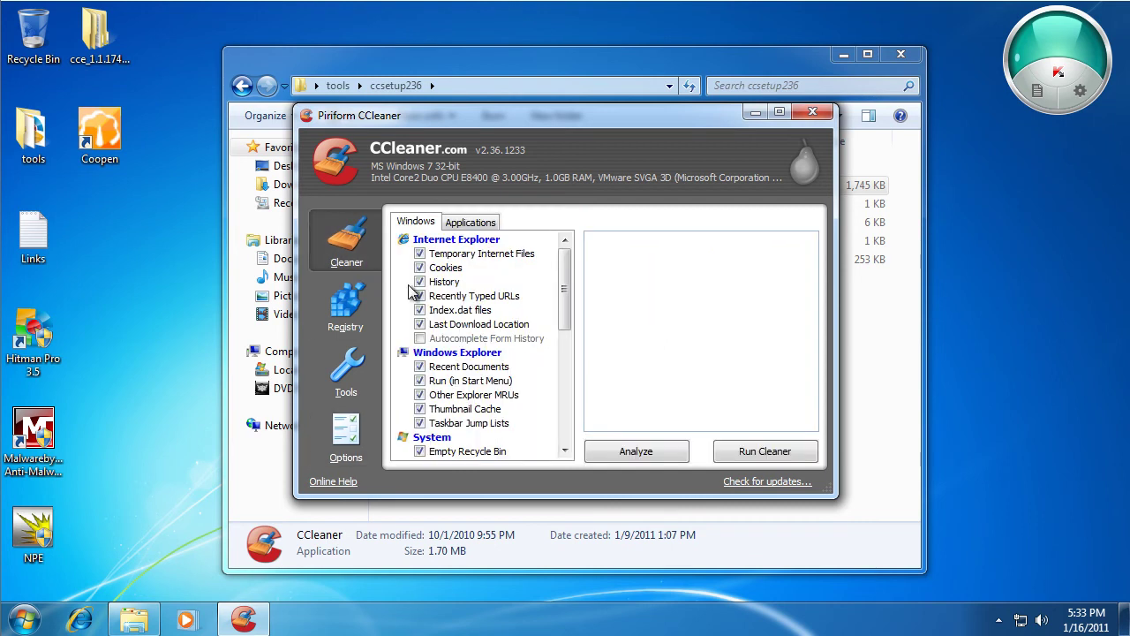
left_click(746, 454)
left_click(700, 273)
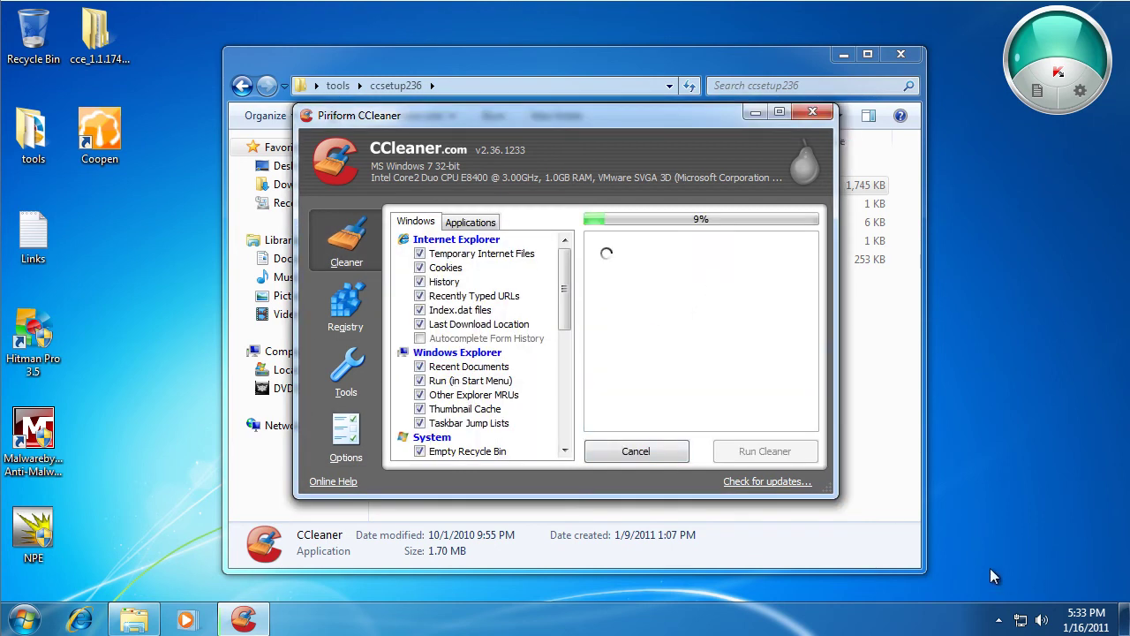
Step: Check the hidden notification icons for Coopen, and close CCleaner and the ccsetup236 folder window
left_click(999, 619)
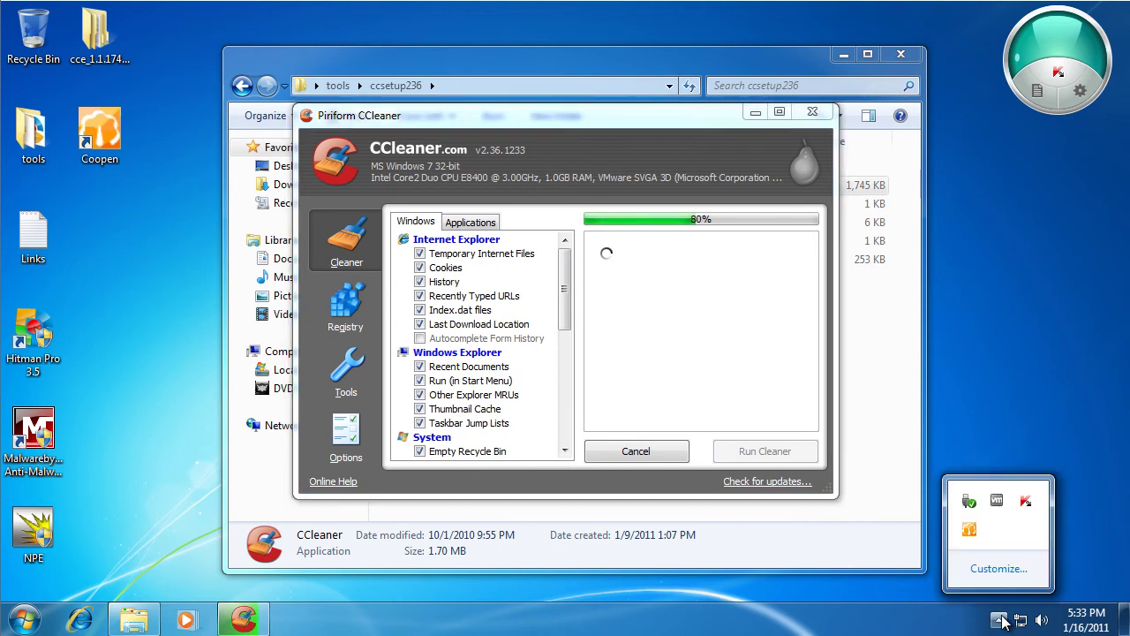
left_click(1015, 443)
left_click(812, 111)
left_click(893, 60)
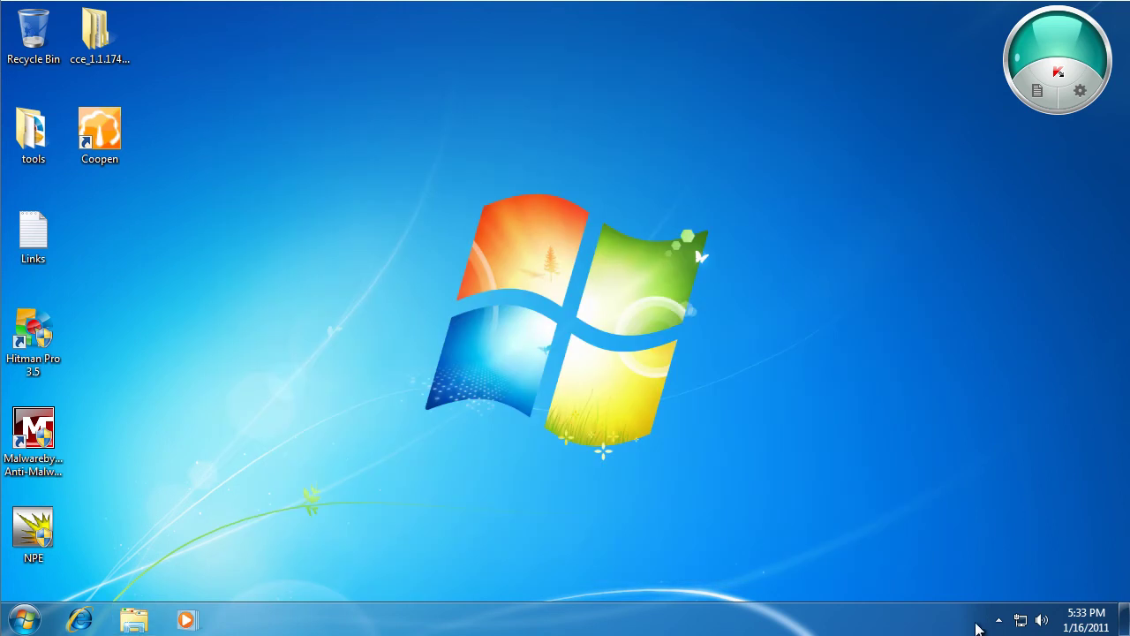
Step: Open Kaspersky Anti-Virus from the hidden notification icons and start a full scan
left_click(998, 619)
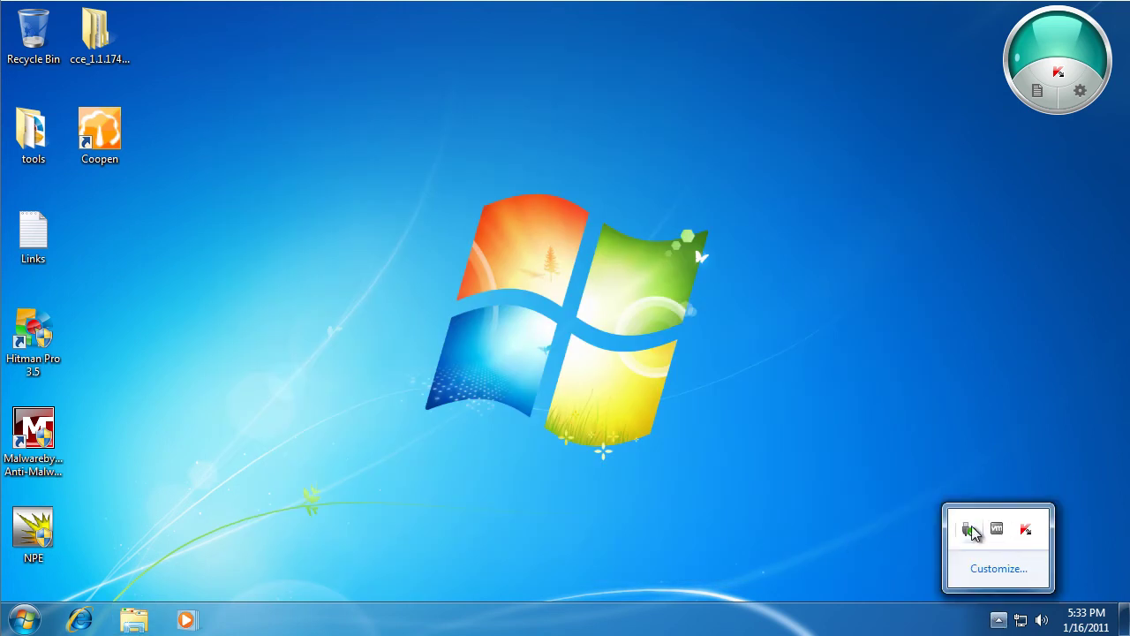
left_click(1026, 531)
left_click(441, 263)
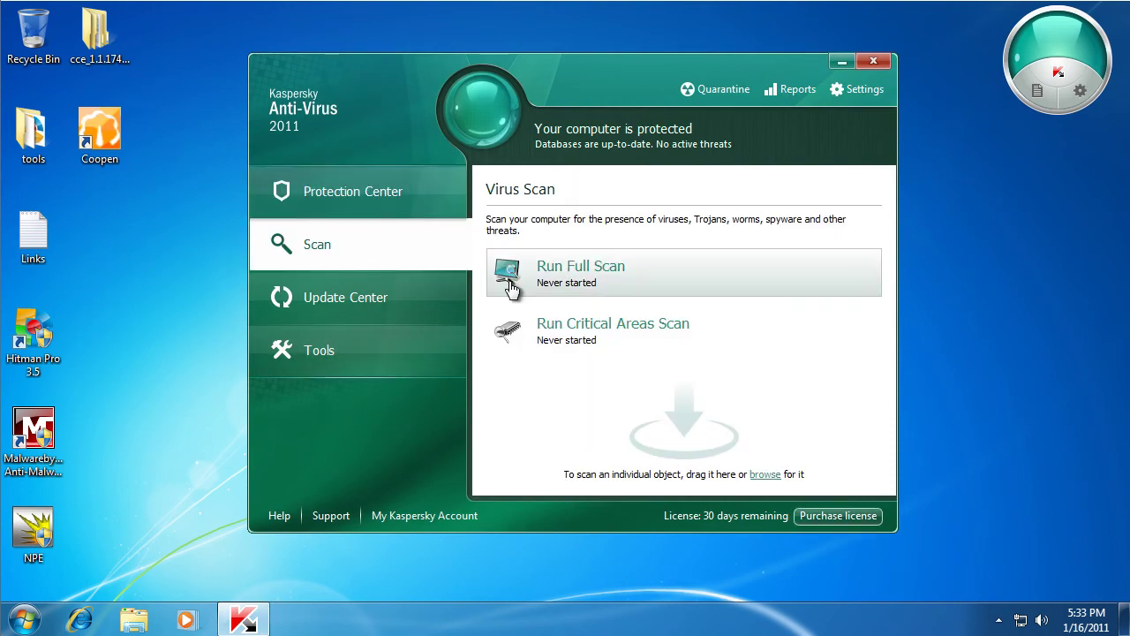
left_click(595, 273)
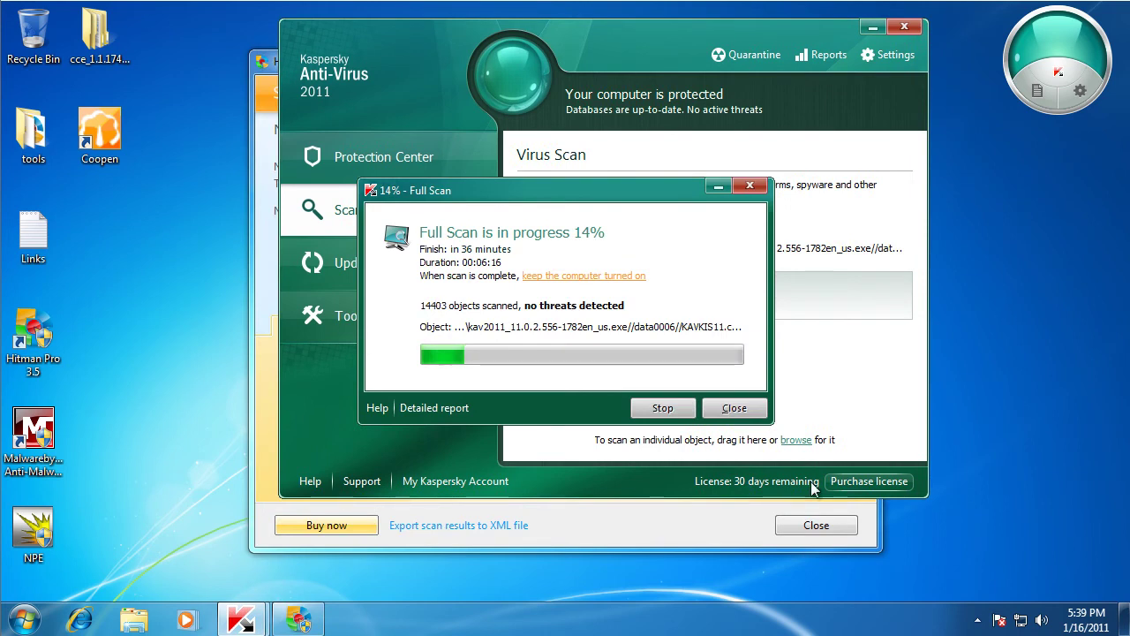
Step: Move the Full Scan window aside, switch to the Hitman Pro scan results and place that window beside it
left_click_drag(636, 187, 656, 171)
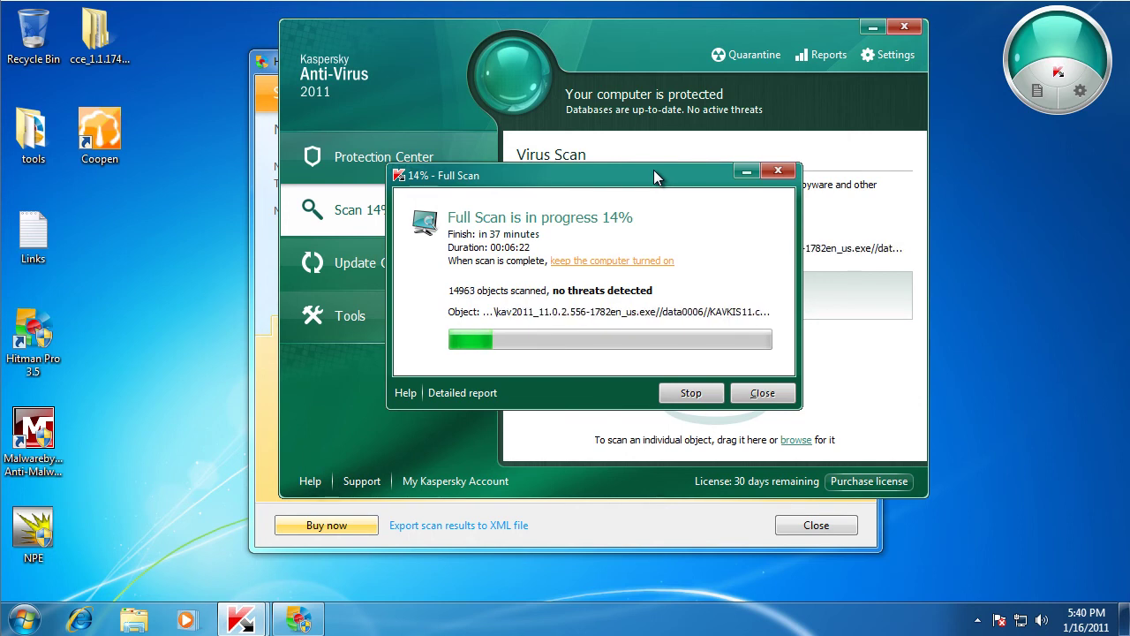
left_click_drag(589, 181, 696, 230)
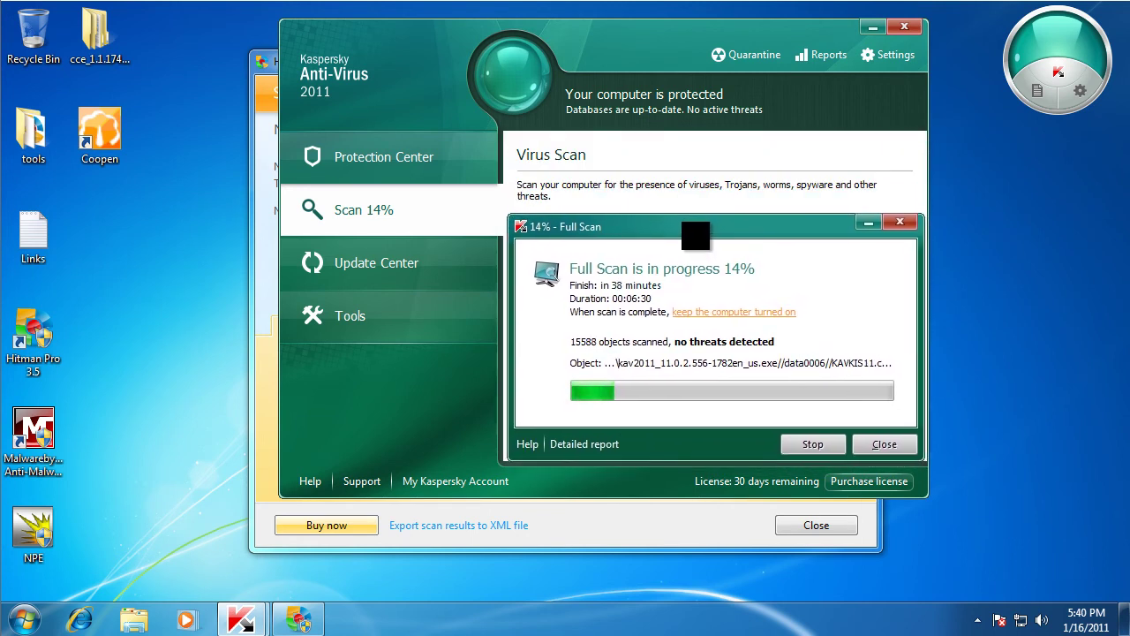
key("alt+Tab")
left_click_drag(652, 81, 437, 73)
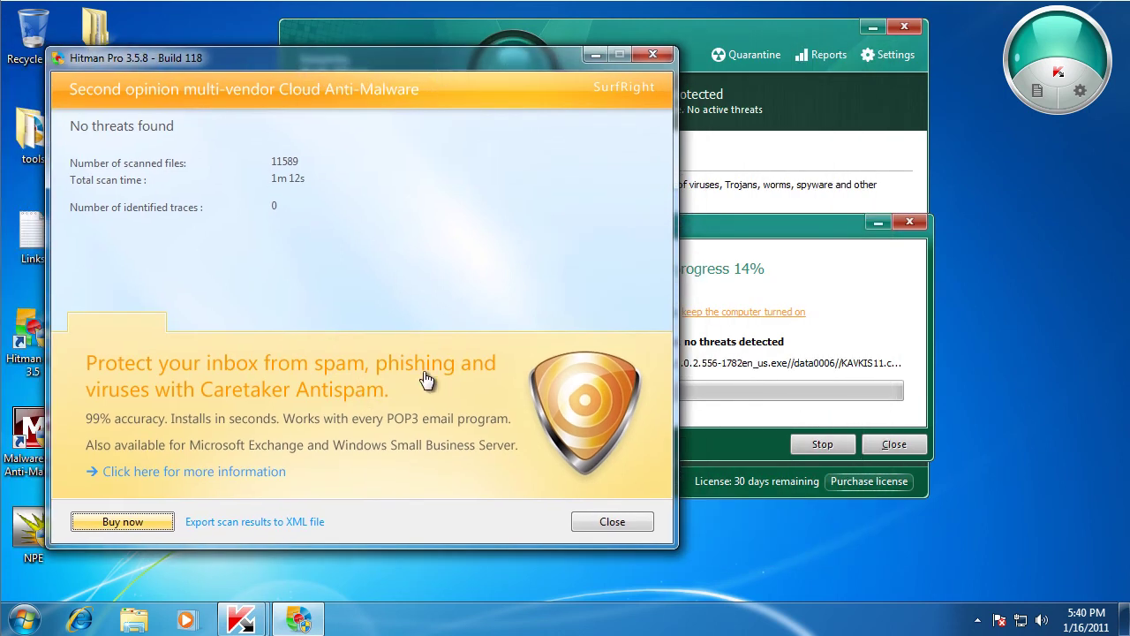
Step: Close Hitman Pro, run CCE from the x32 subfolder of cce_1.1.174294.27_x32, allow its changes and close the folder window
left_click(623, 522)
left_click_drag(171, 221, 46, 224)
left_click(97, 50)
double_click(97, 51)
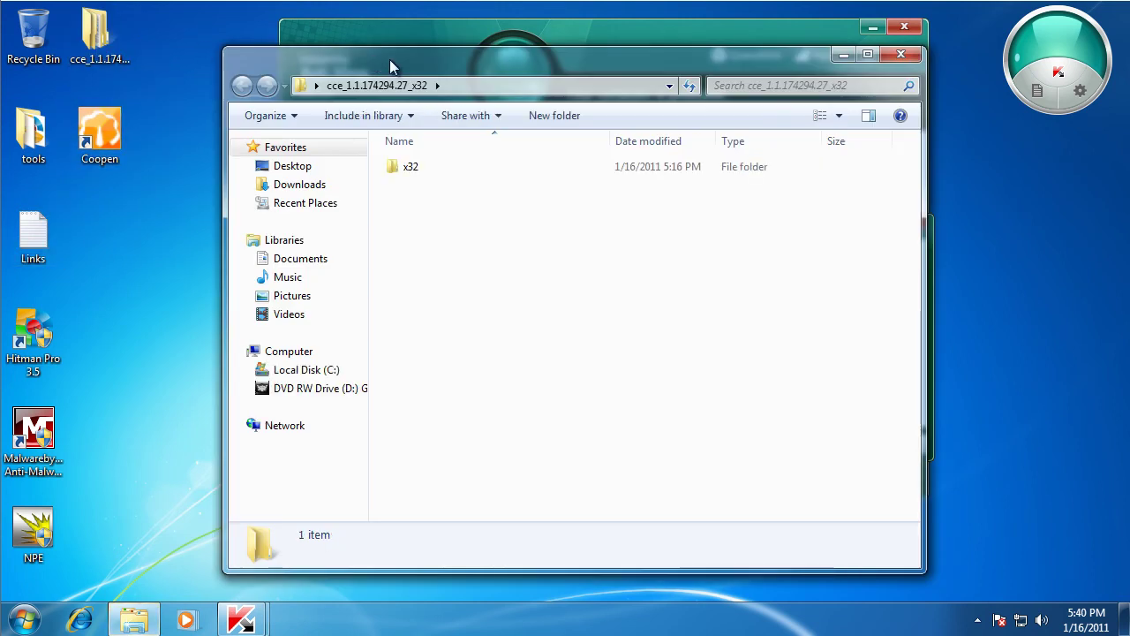
double_click(438, 168)
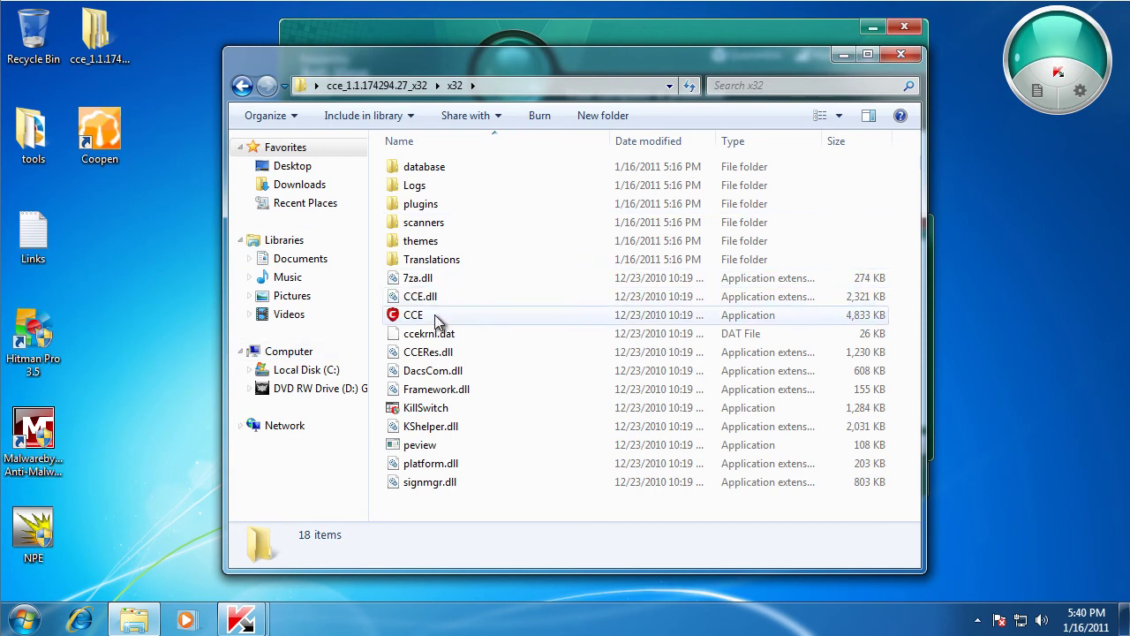
left_click(436, 317)
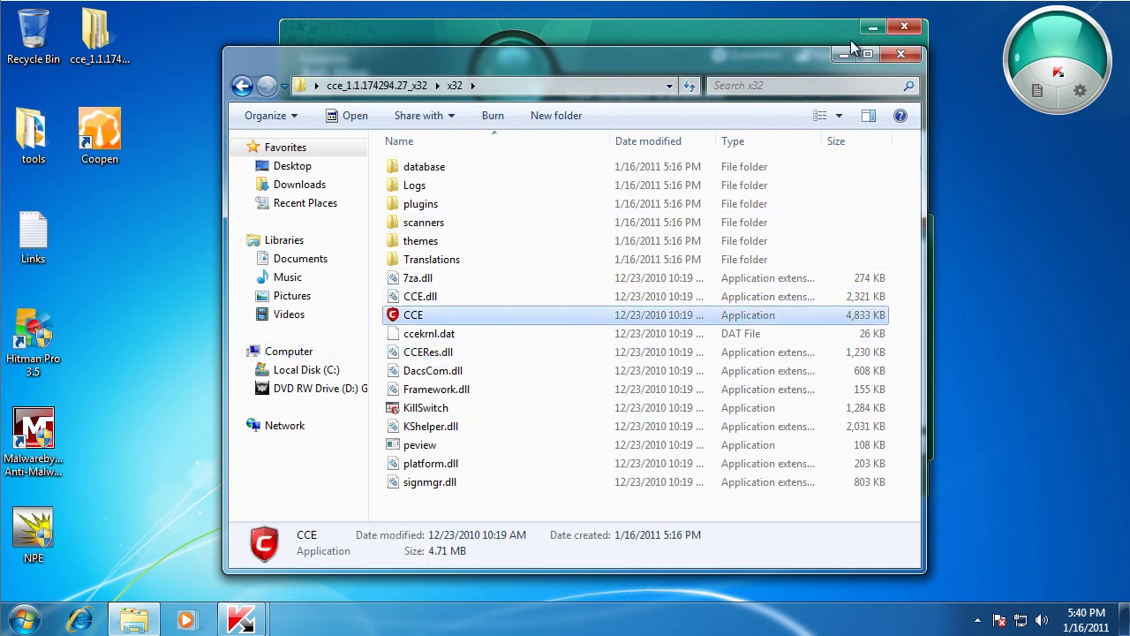
key("Return")
left_click(651, 325)
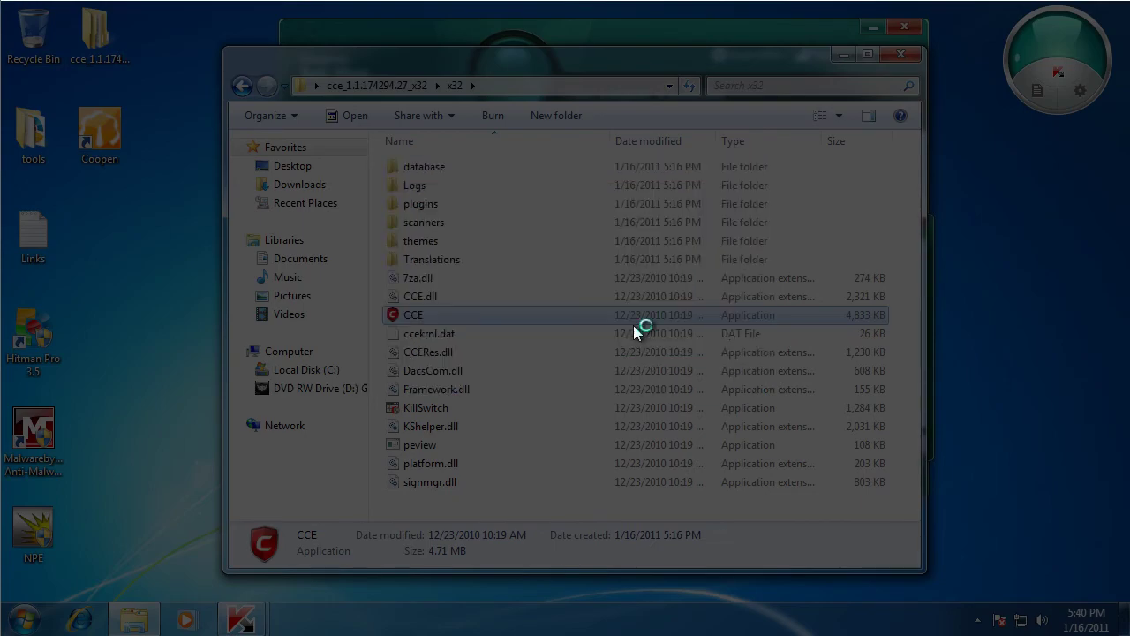
left_click(901, 54)
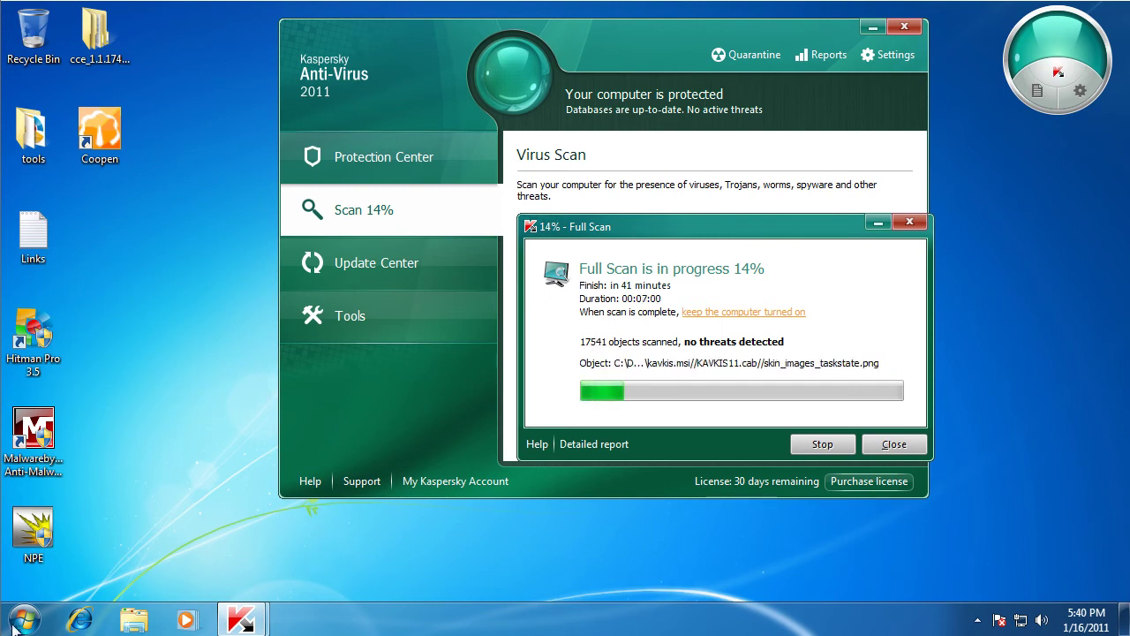
Step: Reopen the x32 subfolder of cce_1.1.174294.27_x32, launch CCE again and allow COMODO Cleaning Essentials to make changes
double_click(96, 35)
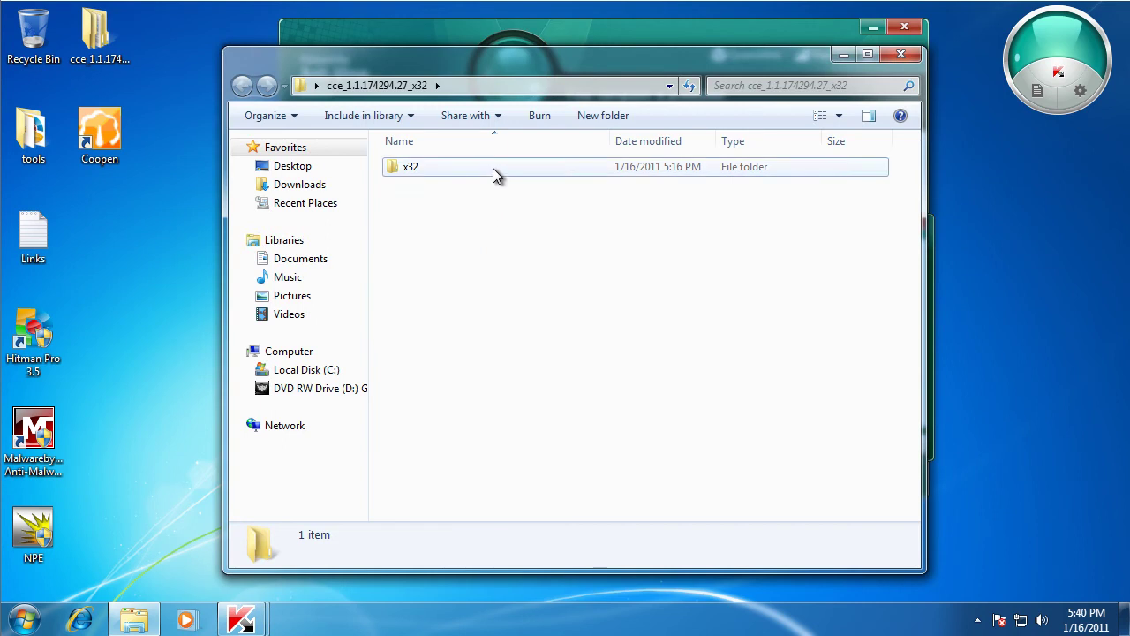
left_click(494, 172)
double_click(494, 172)
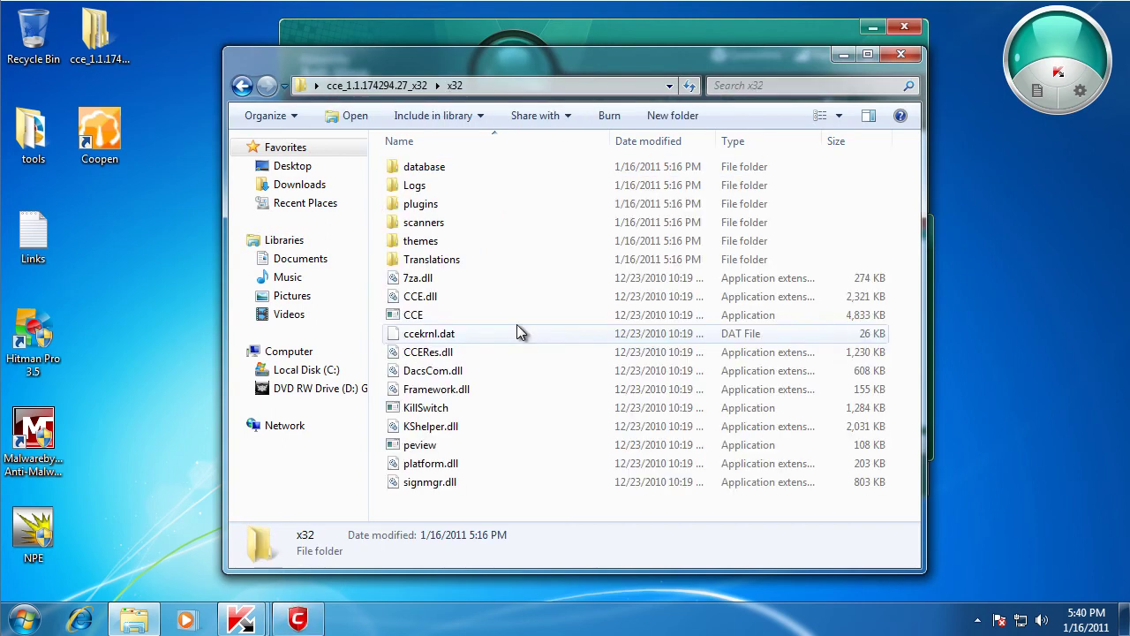
double_click(446, 316)
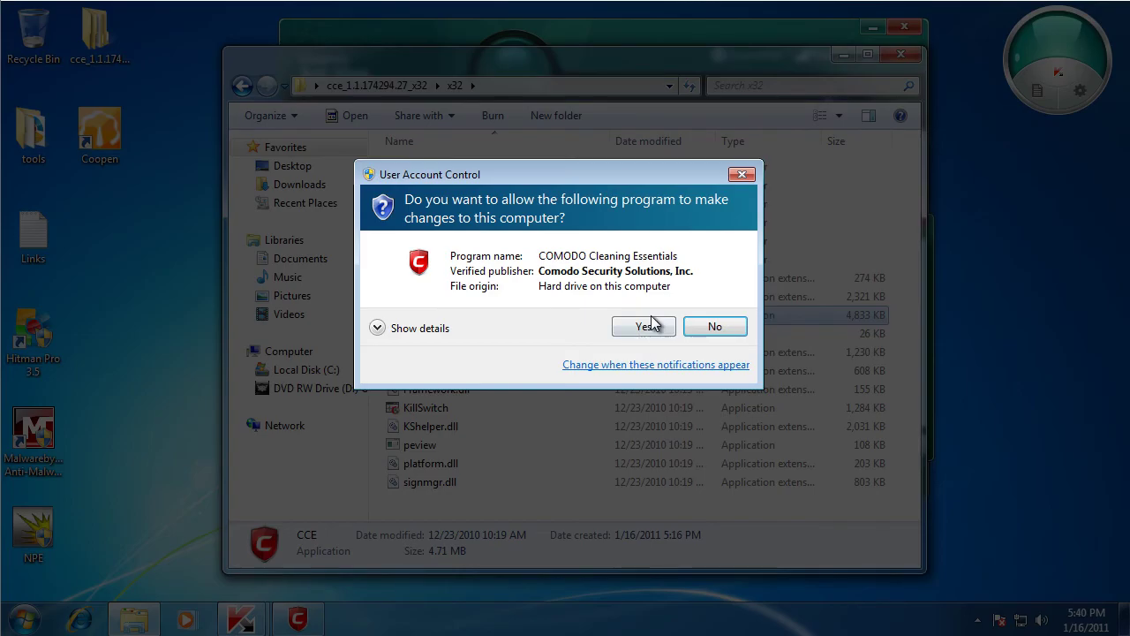
left_click(644, 327)
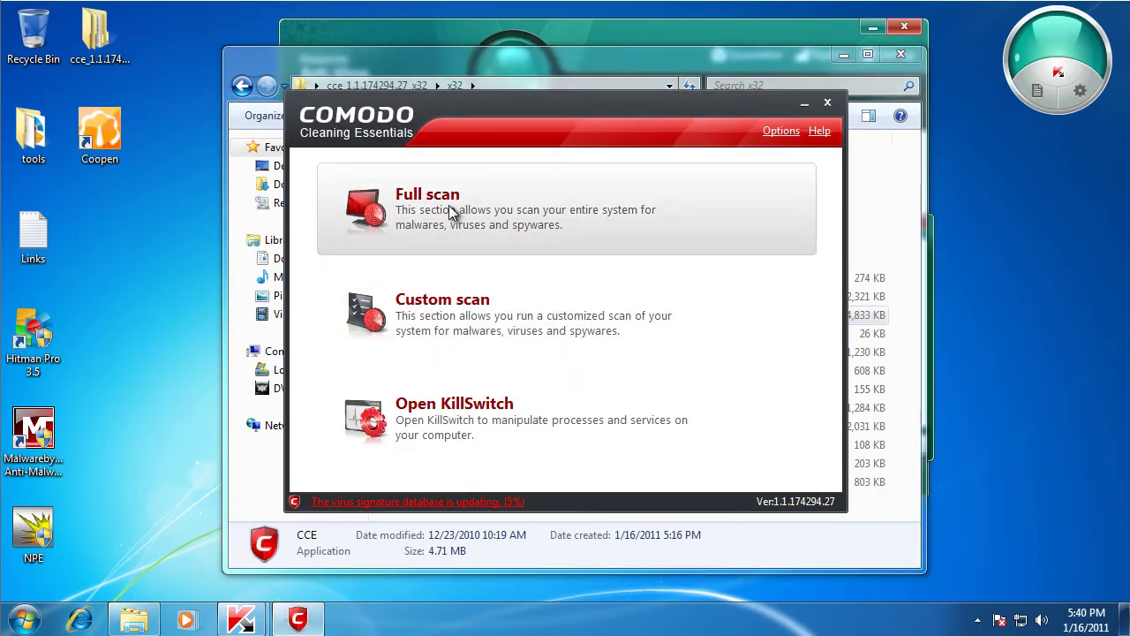
Step: Choose a full scan in COMODO Cleaning Essentials, decline the computer restart and close the Kaspersky Anti-Virus window
left_click(450, 212)
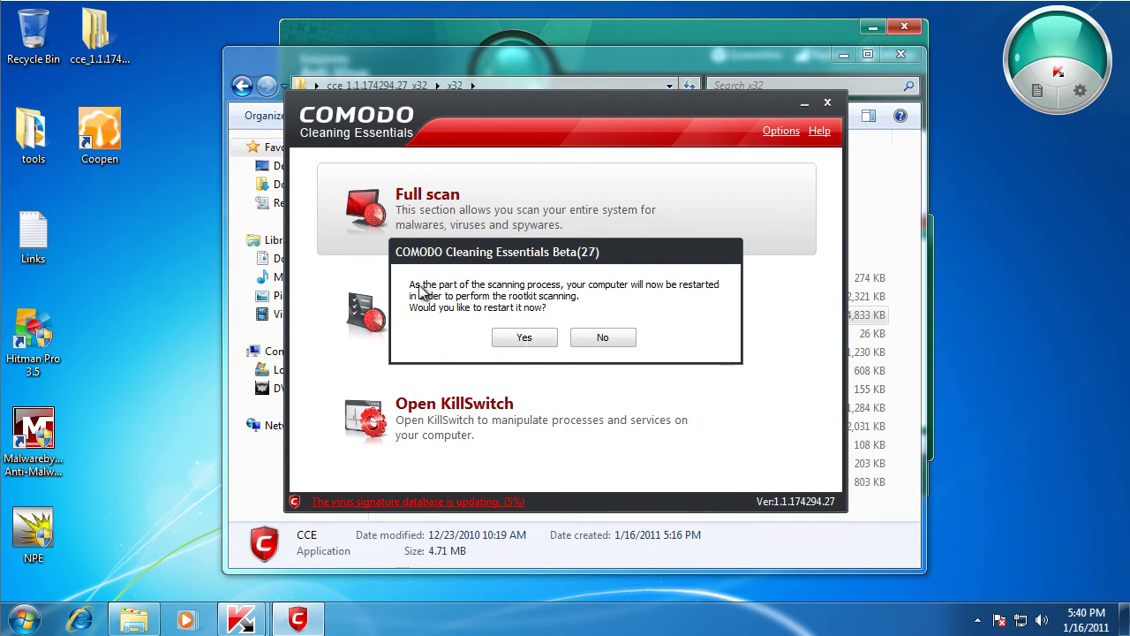
left_click(603, 339)
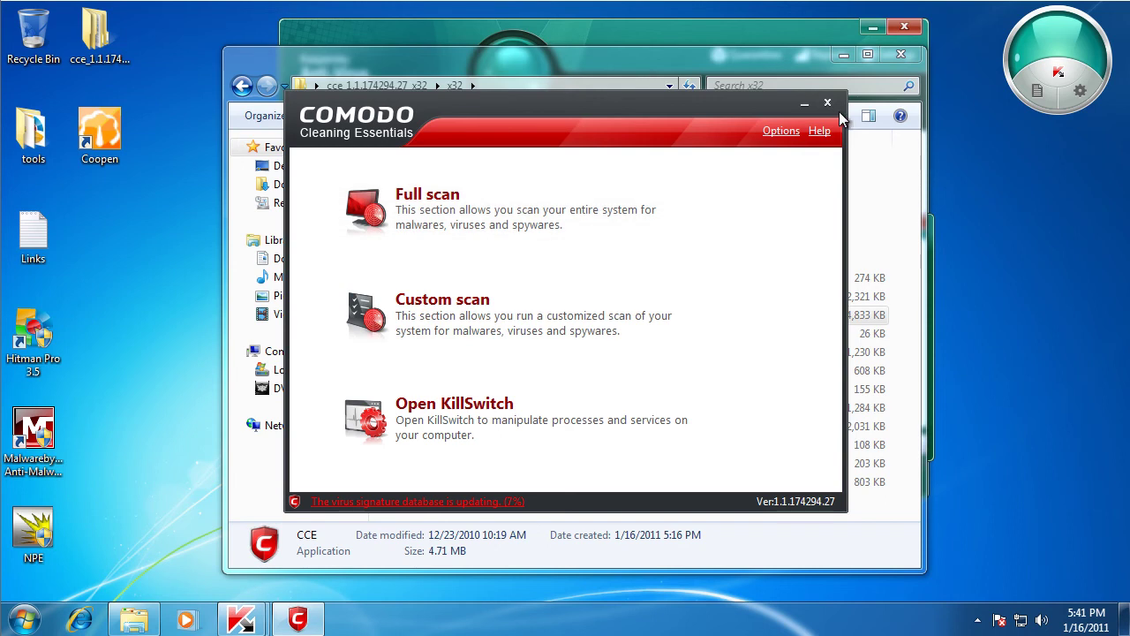
left_click(433, 37)
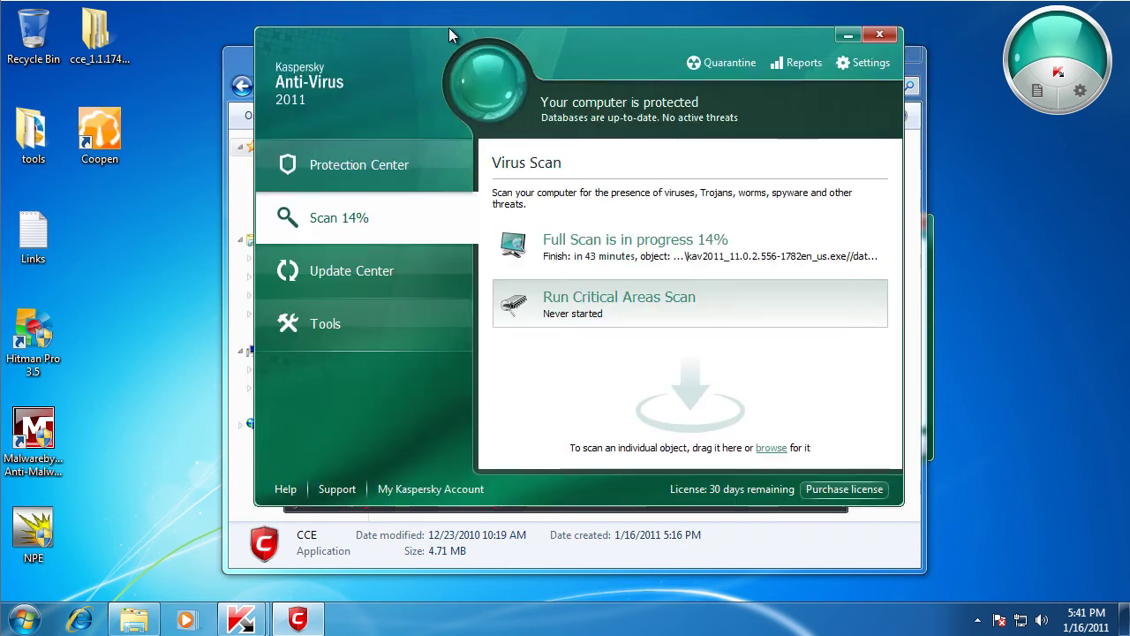
left_click(880, 34)
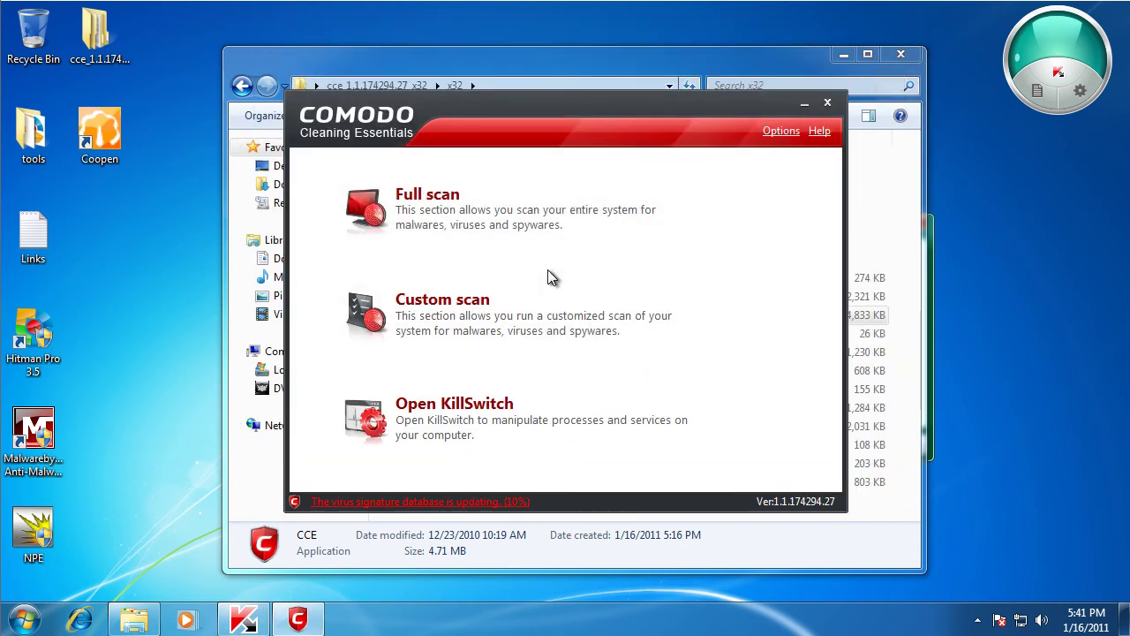
Step: Start the COMODO full scan with a computer restart, allow COMODO Cleaning Essentials at logon and close the Coopen wallpaper control
left_click(542, 220)
left_click(523, 339)
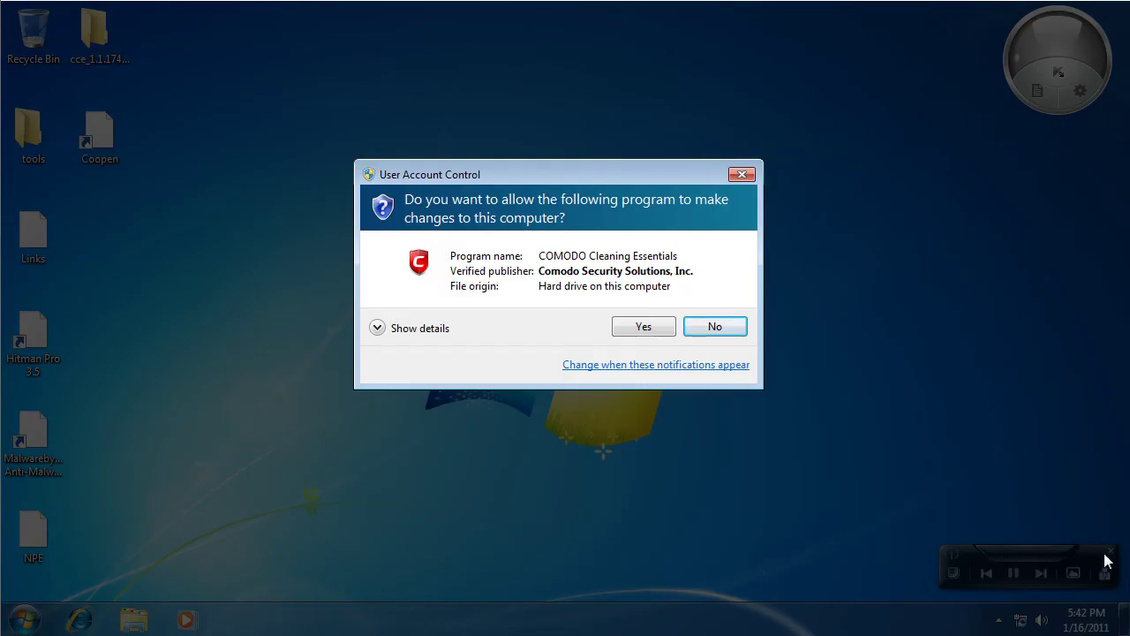
left_click(646, 328)
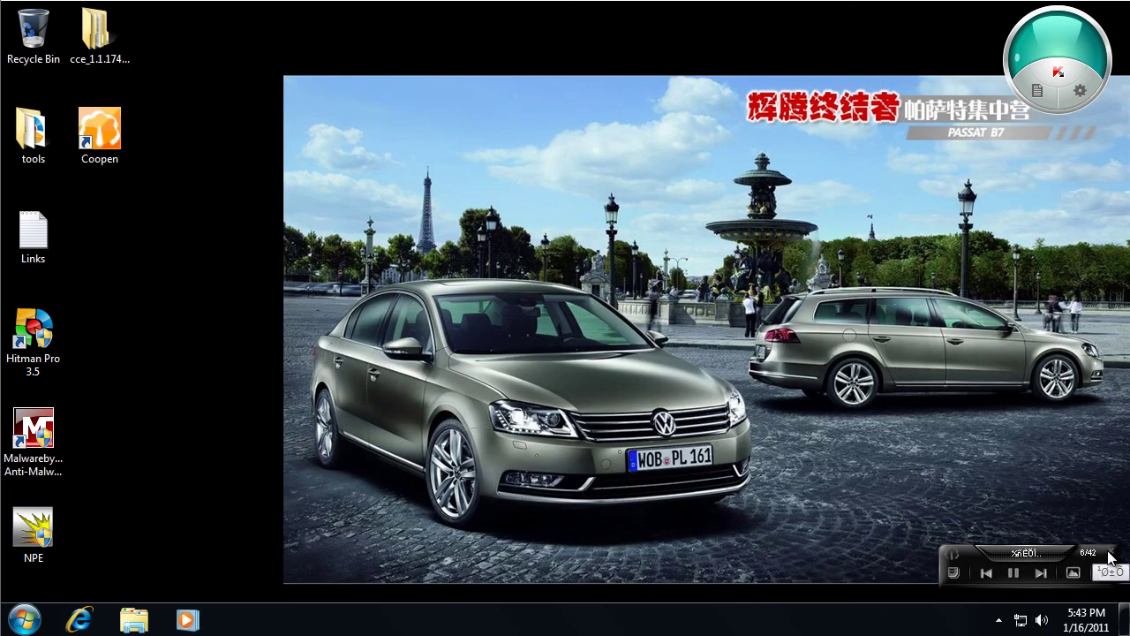
left_click(1110, 557)
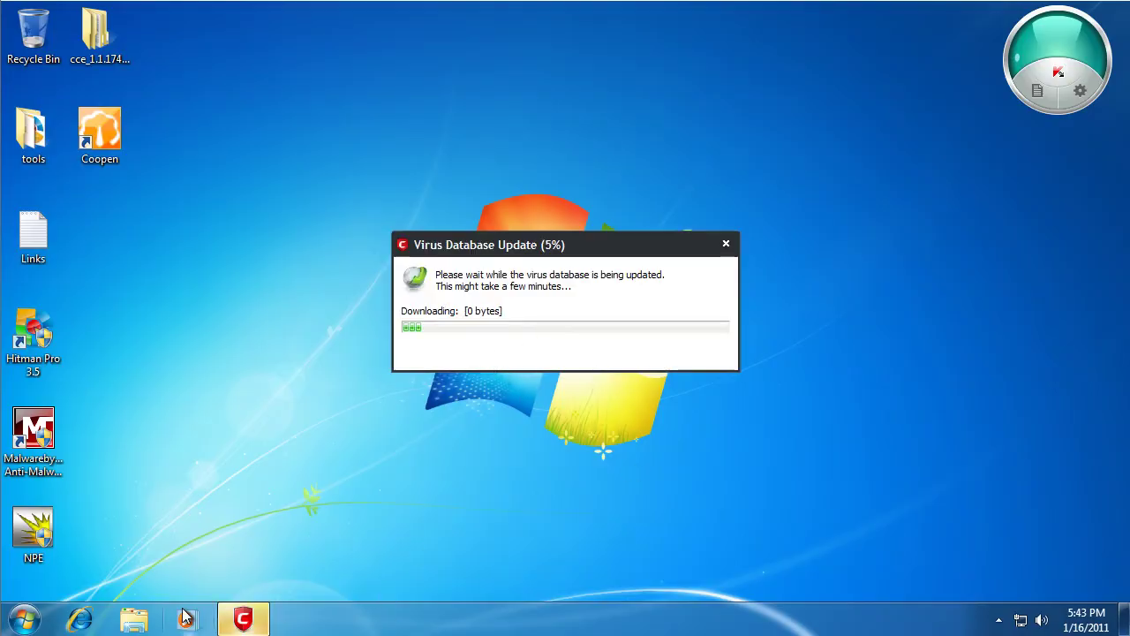
Step: Run msconfig to open System Configuration, move its window aside and show the startup items
left_click(27, 620)
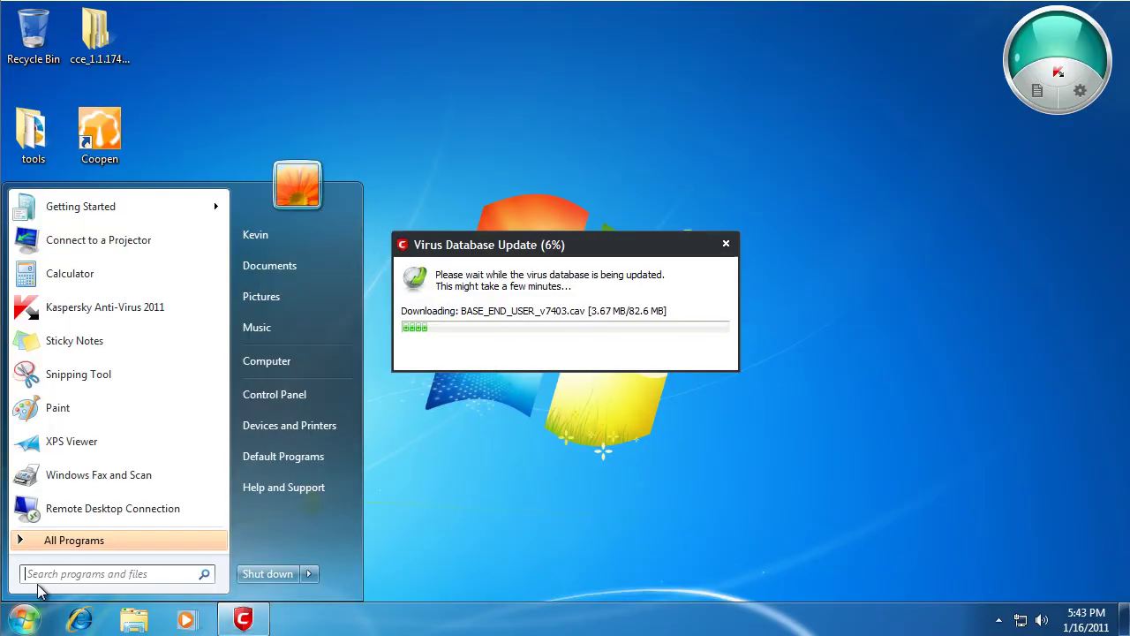
type("msconfig")
key("Return")
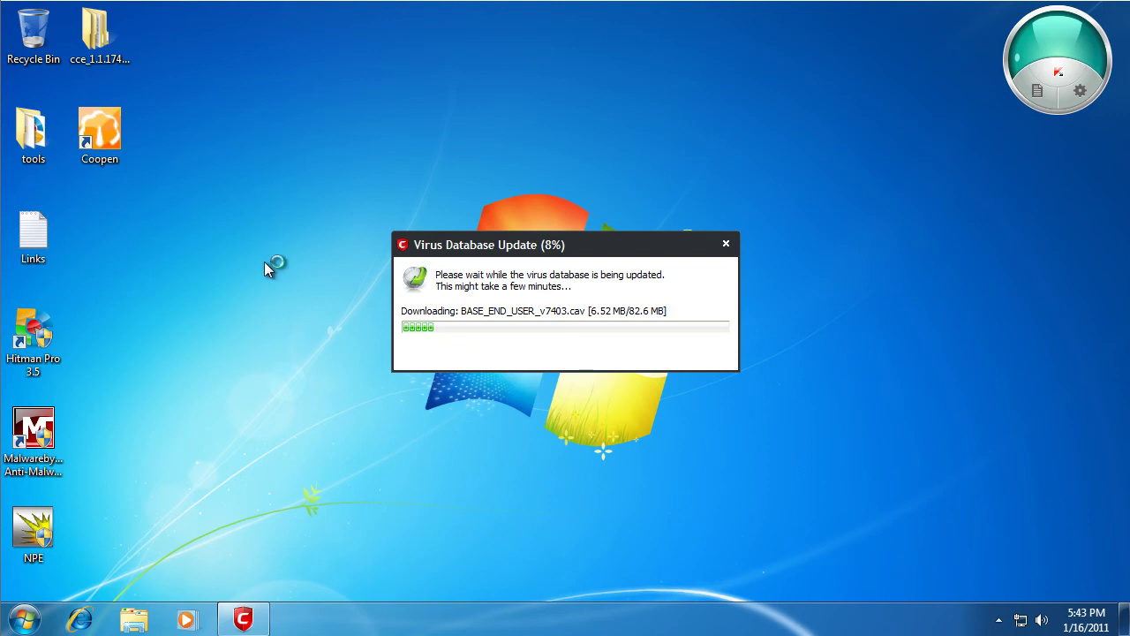
left_click(131, 130)
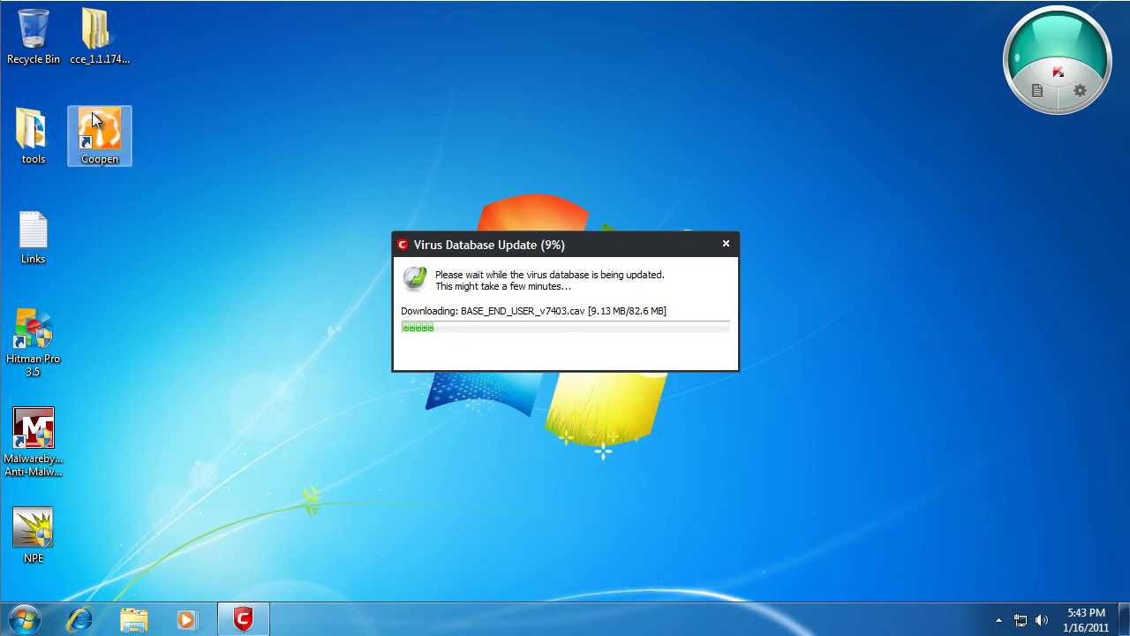
left_click_drag(520, 147, 225, 114)
left_click(235, 152)
Step: Check the startup items' command paths, disable the Coopen startup item and apply the change
left_click(324, 202)
left_click_drag(271, 181, 428, 188)
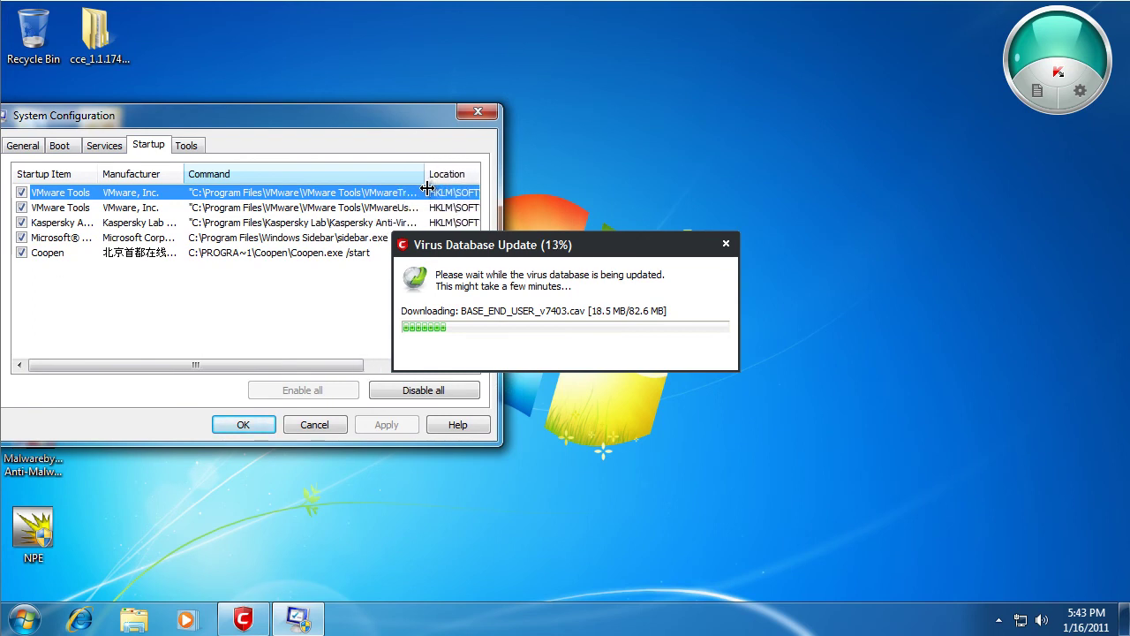
left_click_drag(427, 188, 237, 188)
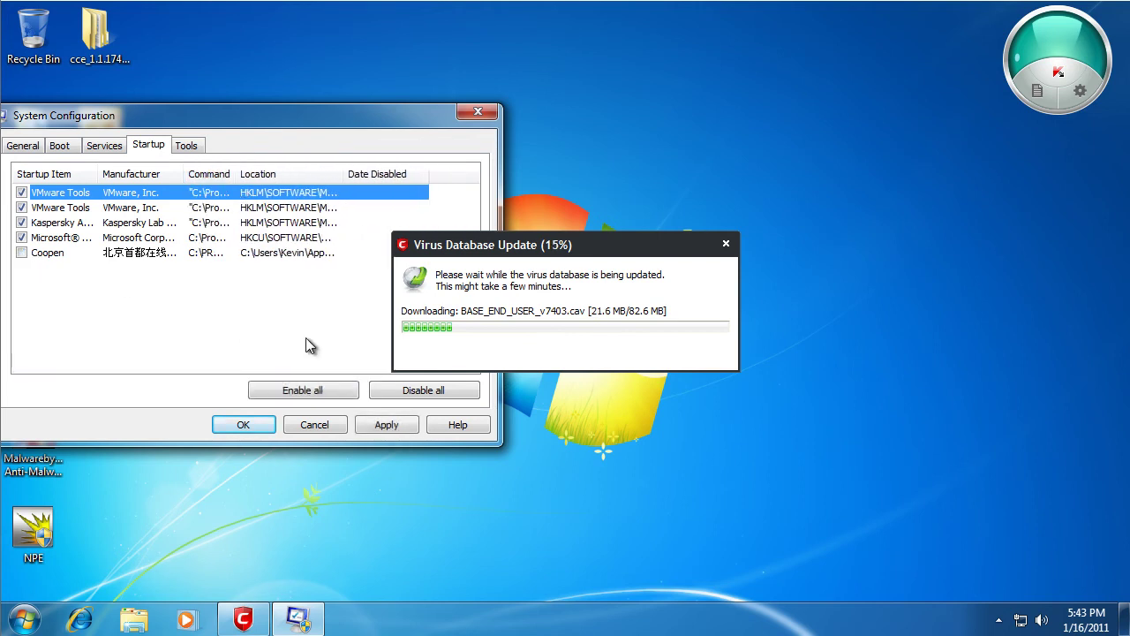
left_click(403, 429)
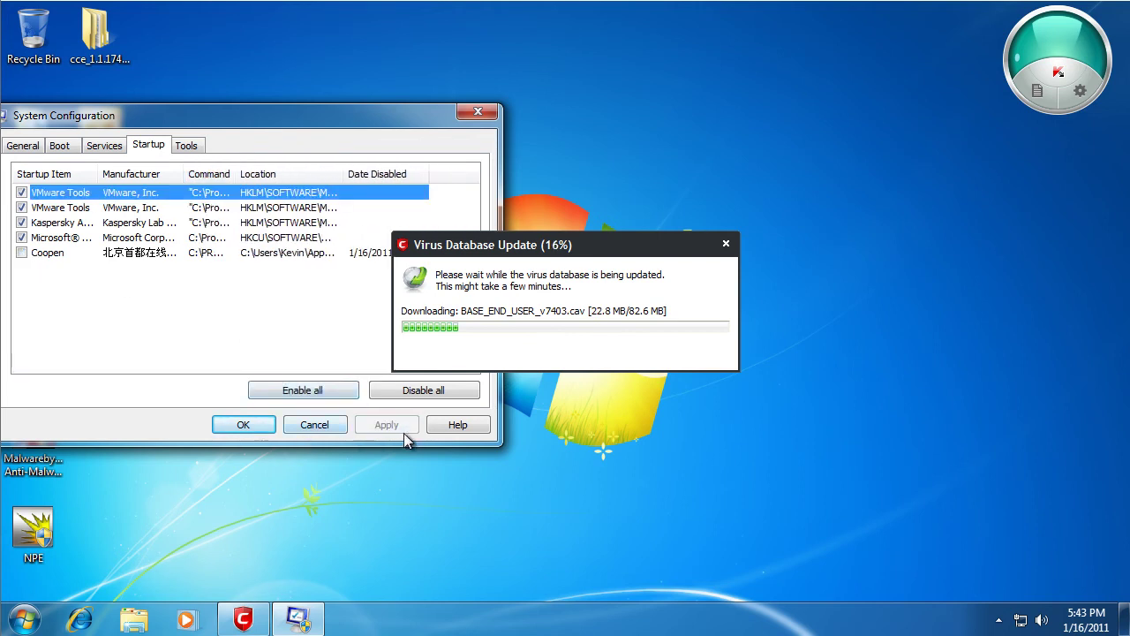
left_click(264, 428)
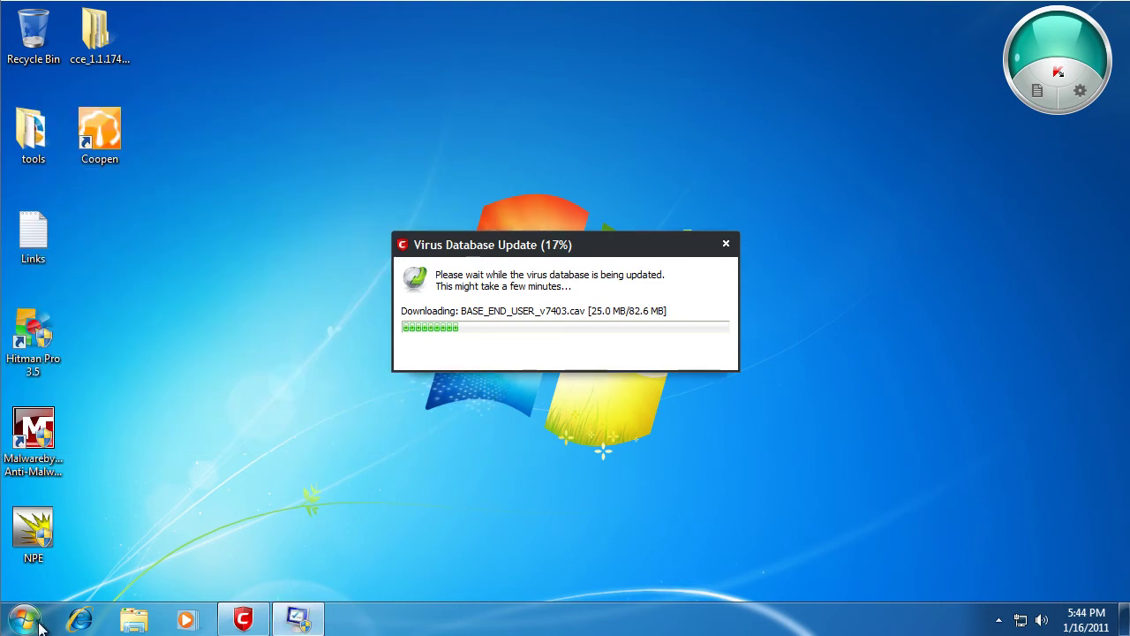
Step: Browse to the Coopen folder in Program Files on Local Disk (C:) to examine its contents, and close the window
key("super")
left_click(334, 364)
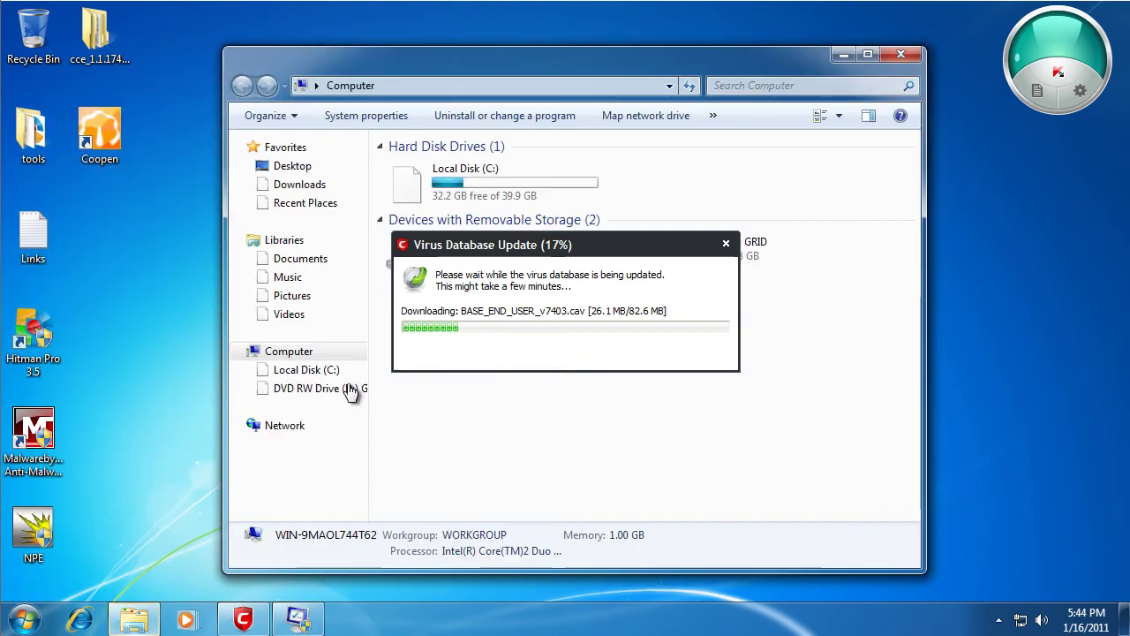
left_click_drag(668, 254, 643, 433)
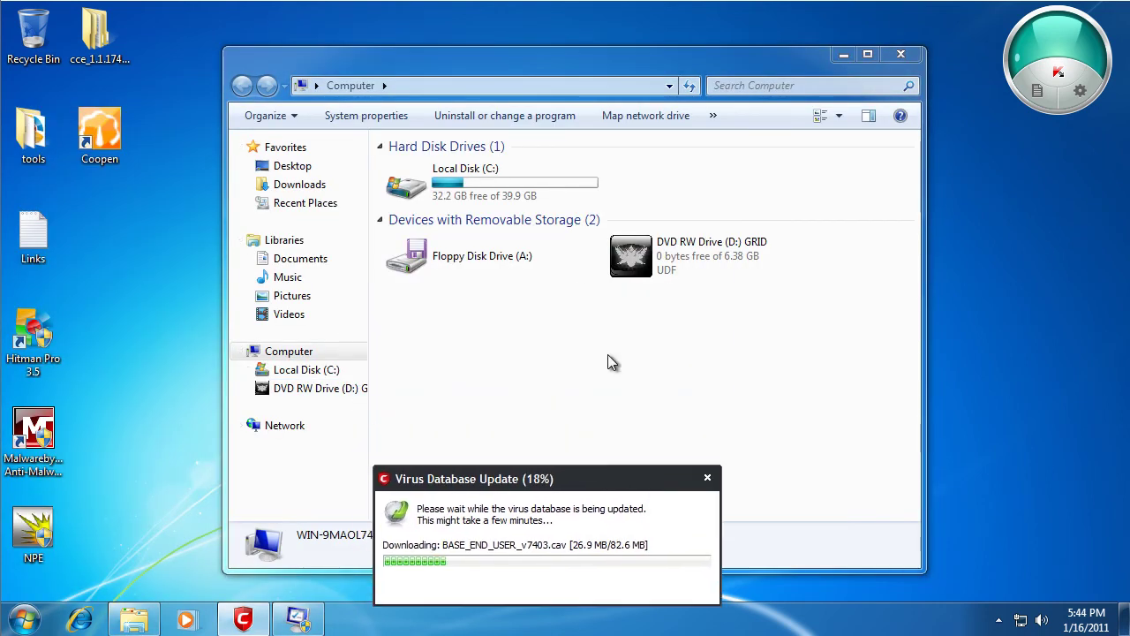
left_click(506, 192)
double_click(506, 193)
double_click(497, 189)
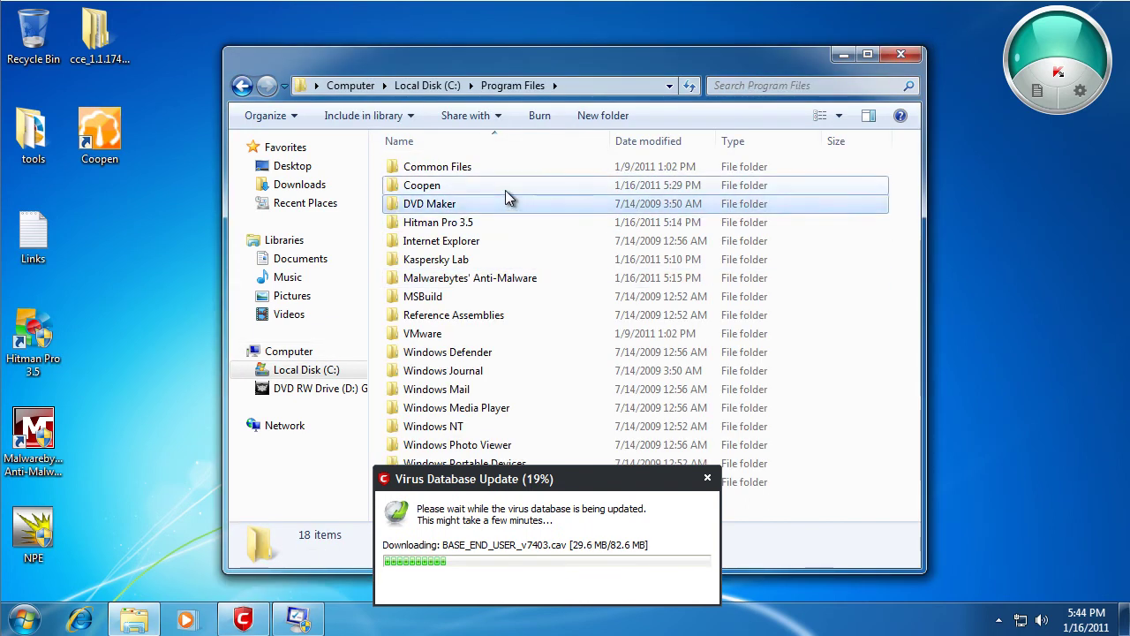
double_click(505, 188)
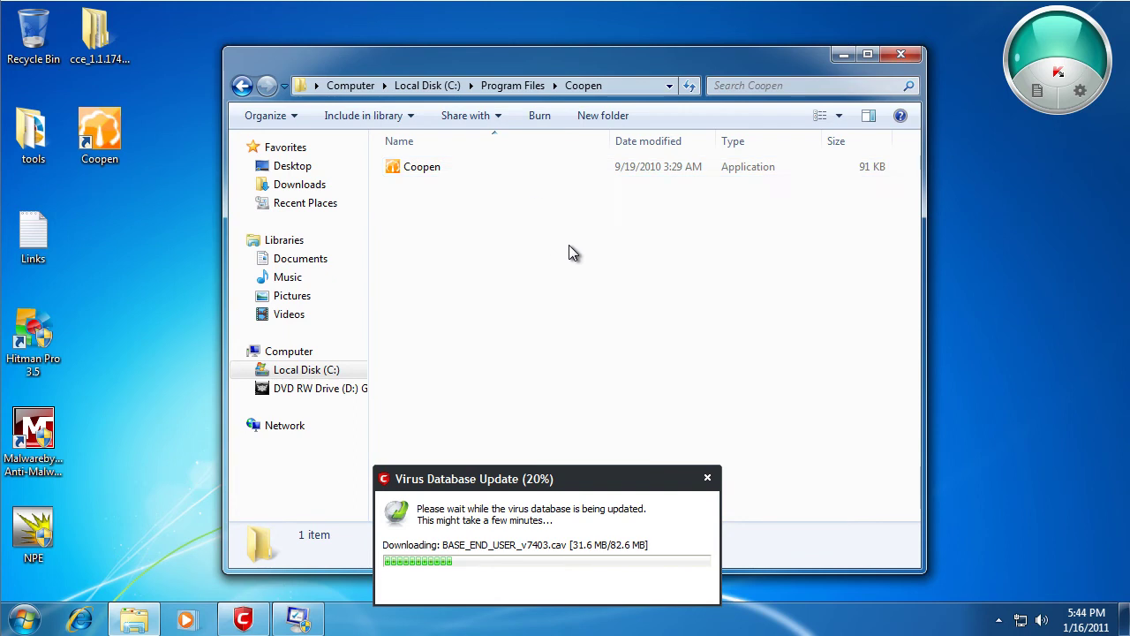
key("BackSpace")
left_click(900, 55)
Step: Move the Virus Database Update window out of the way and dismiss System Configuration
left_click_drag(530, 484, 541, 116)
left_click(487, 318)
left_click(623, 345)
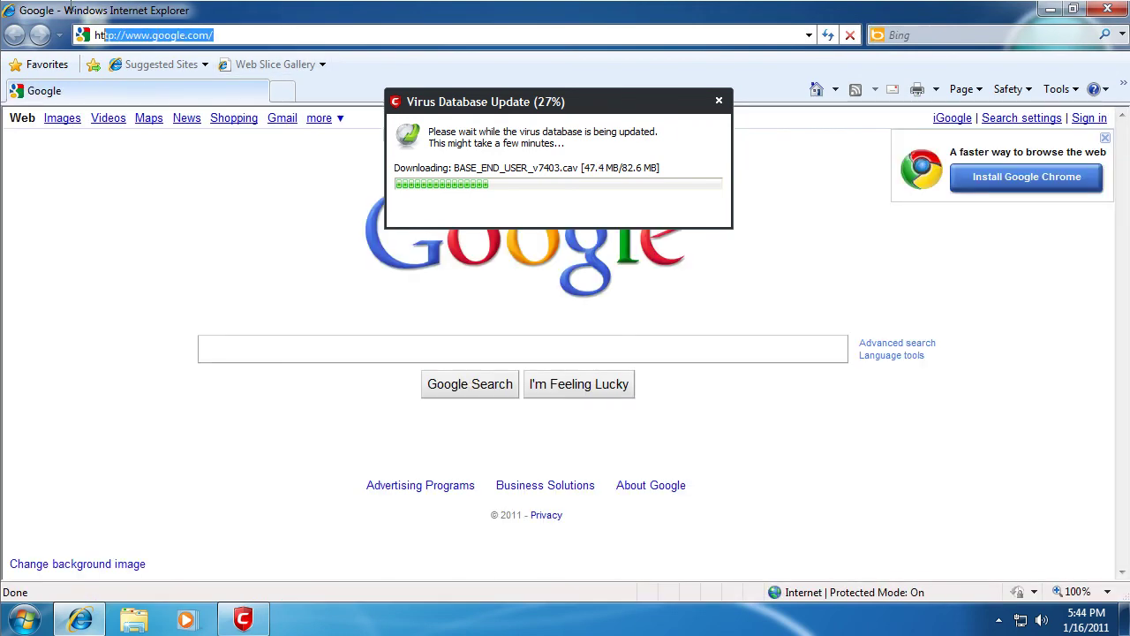
Step: Go to virustotal.com in Internet Explorer
type("vir")
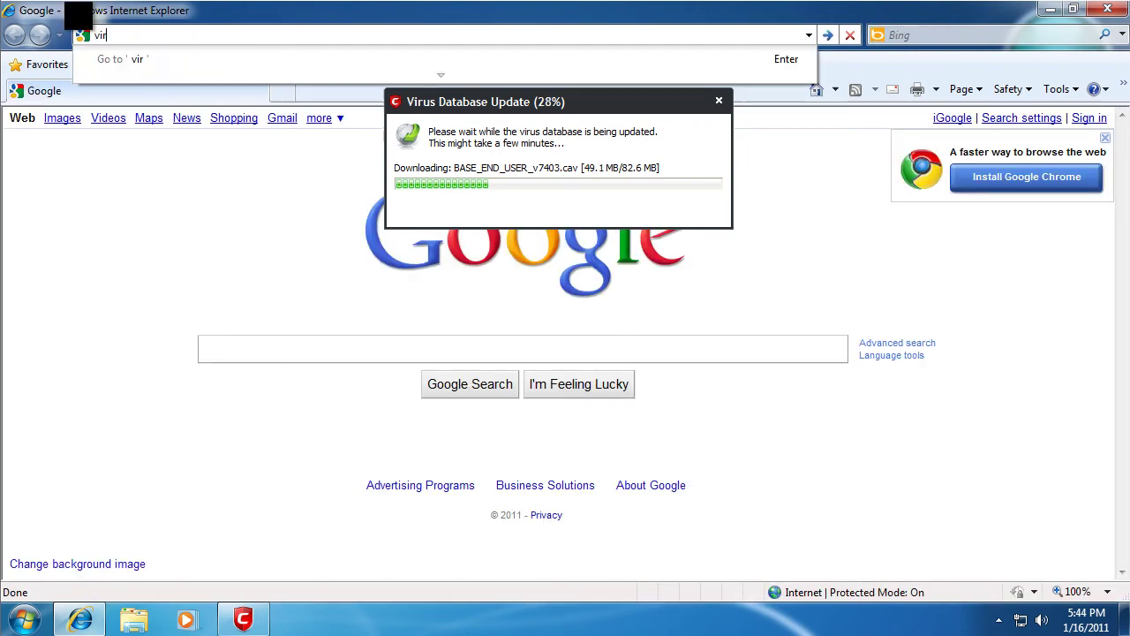
type("ustotal.com")
key("Return")
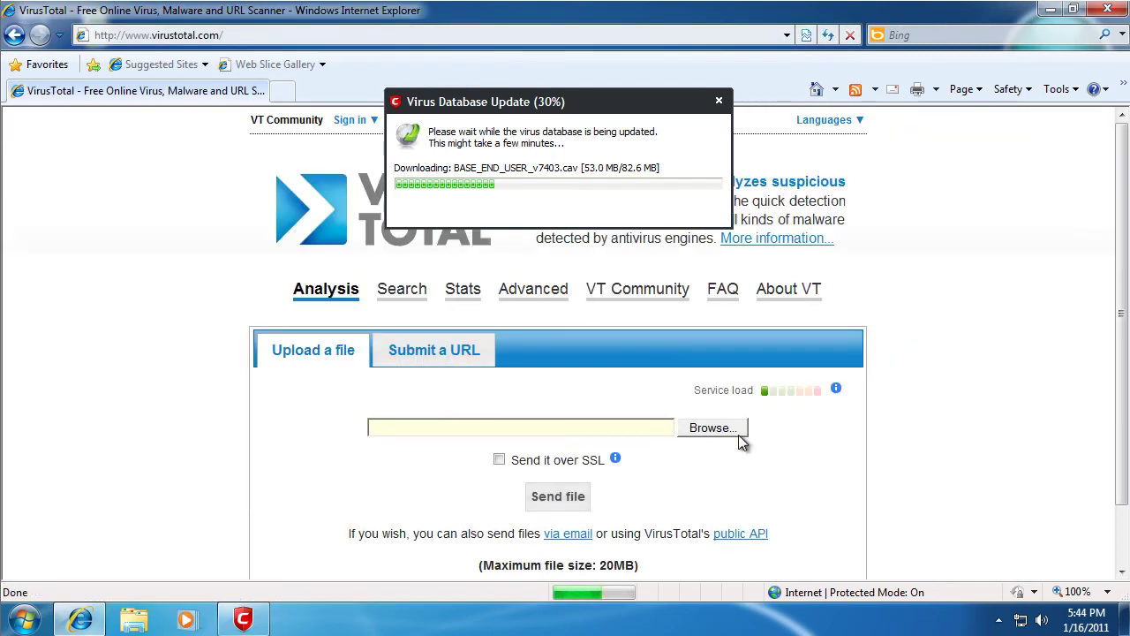
Step: Submit the Coopen file from the desktop to VirusTotal and view its last analysis report
left_click(711, 428)
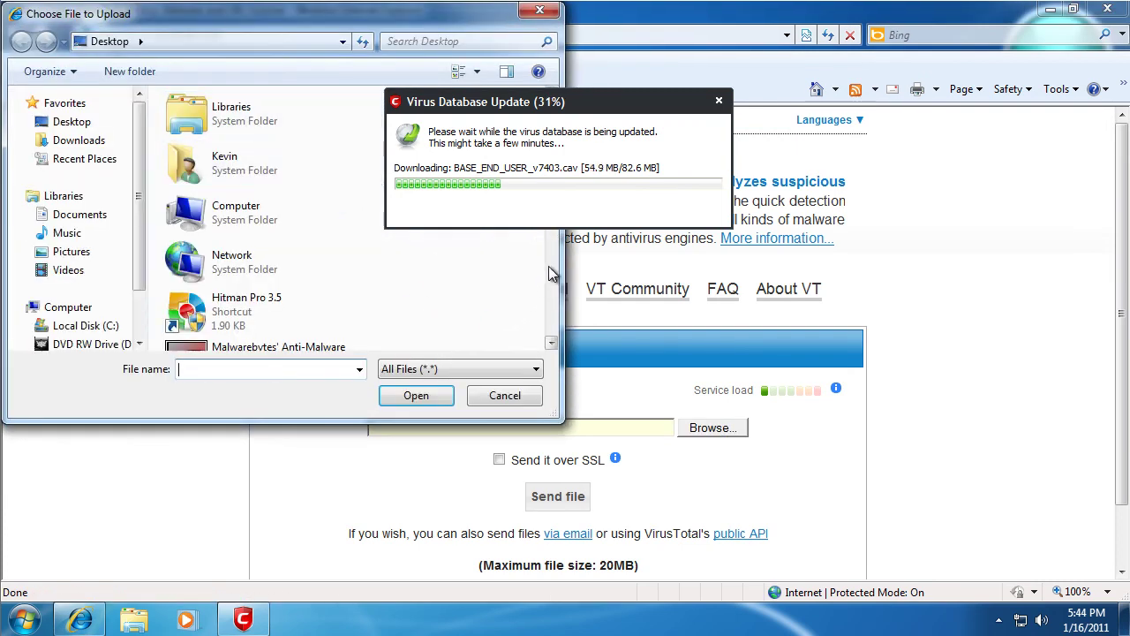
scroll(554, 351, "down", 5)
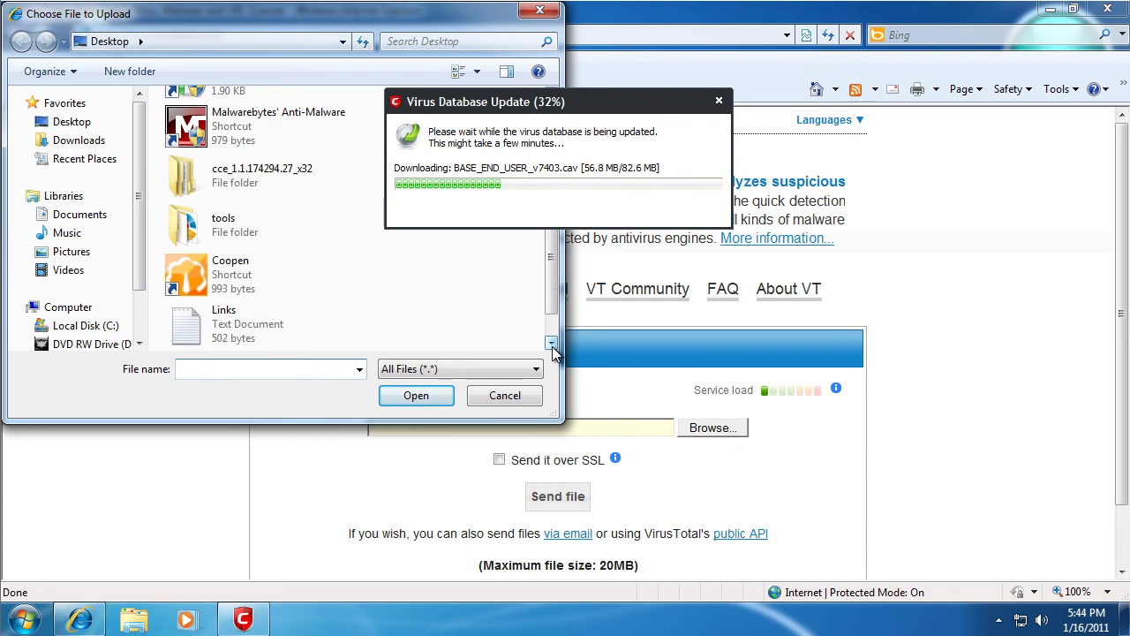
left_click(229, 282)
left_click(416, 396)
left_click(559, 497)
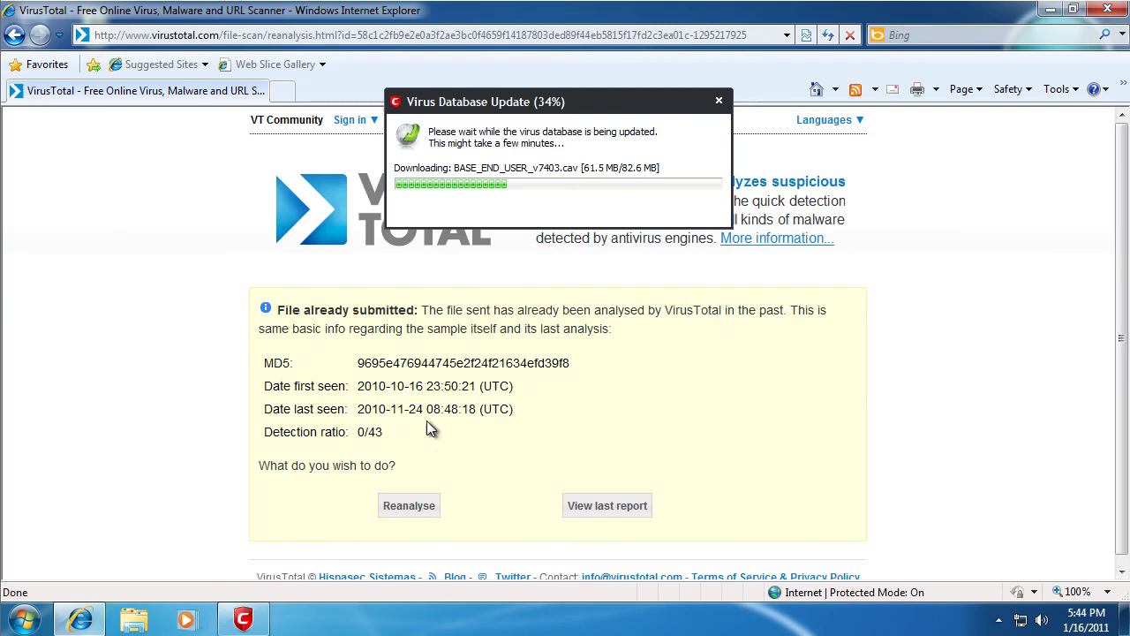
left_click(635, 519)
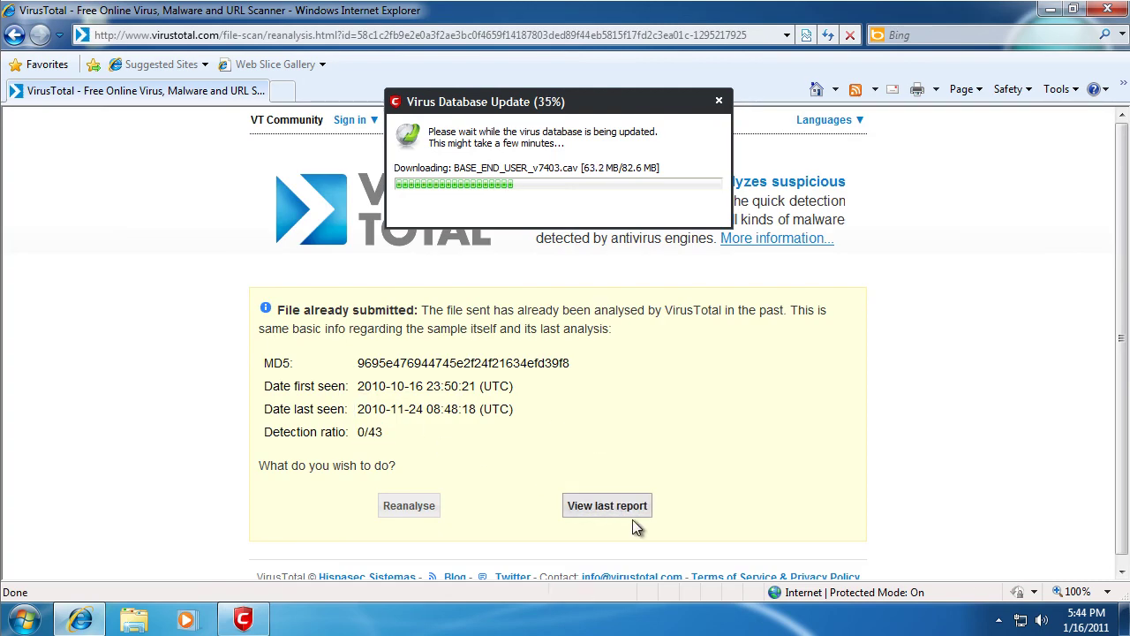
scroll(487, 444, "down", 5)
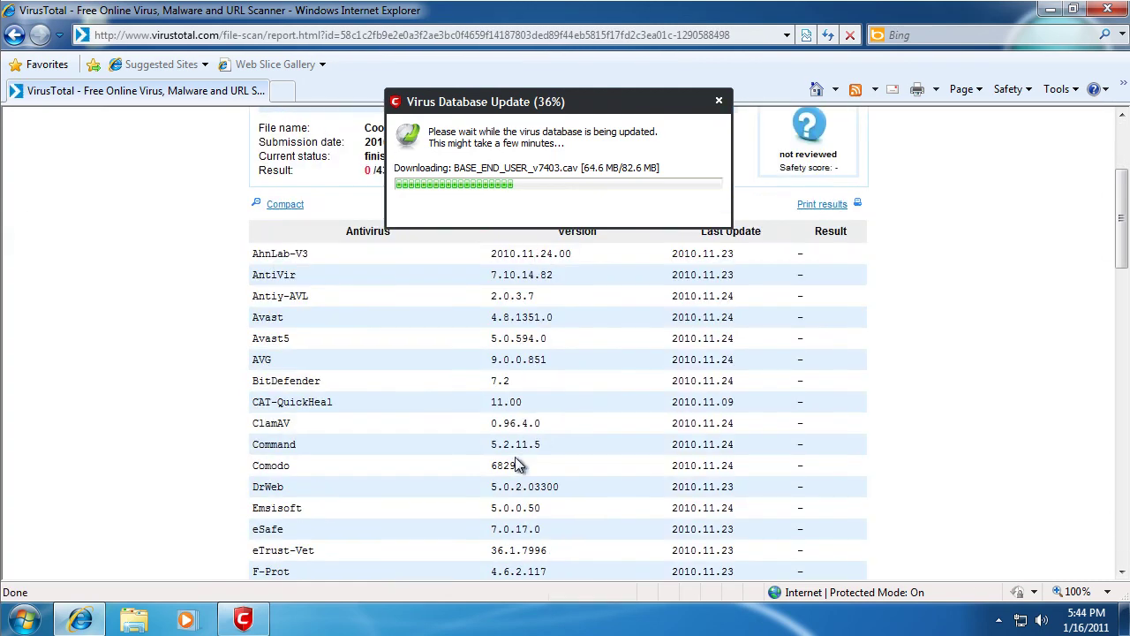
Step: Read through the per-engine results in the VirusTotal report for Coopen.exe and close the browser
scroll(505, 475, "down", 2)
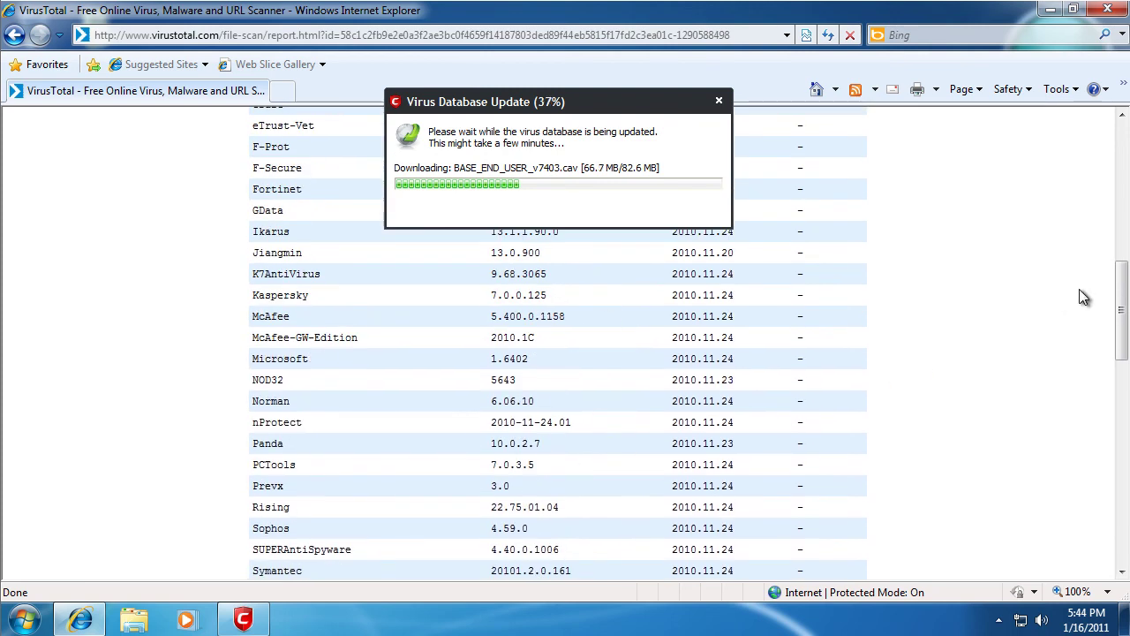
left_click_drag(1114, 327, 1127, 154)
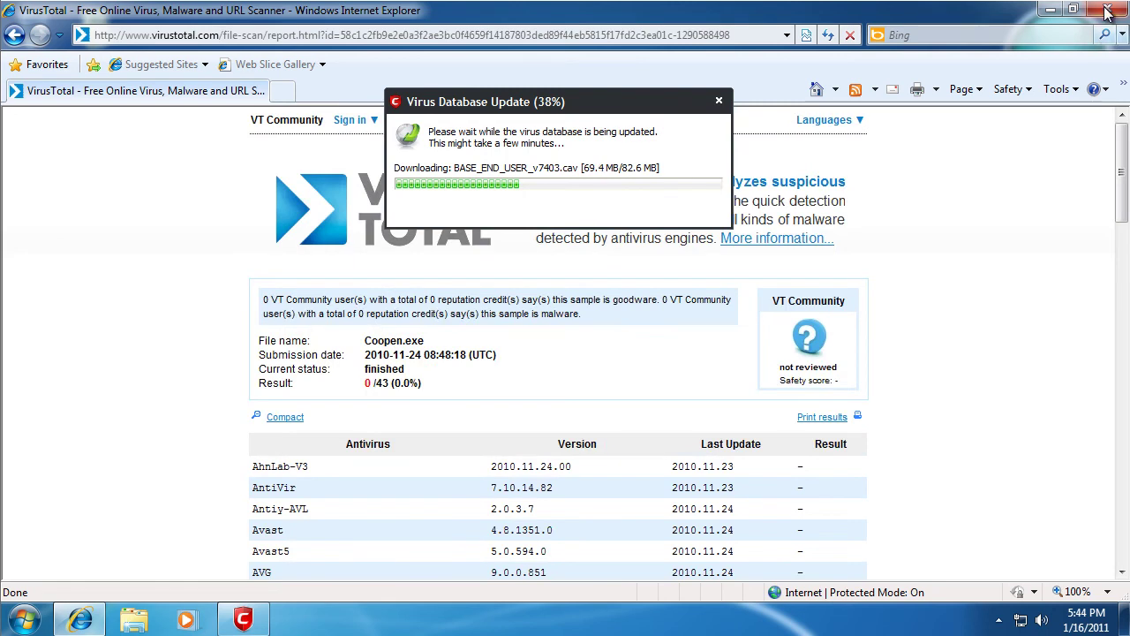
left_click(1107, 9)
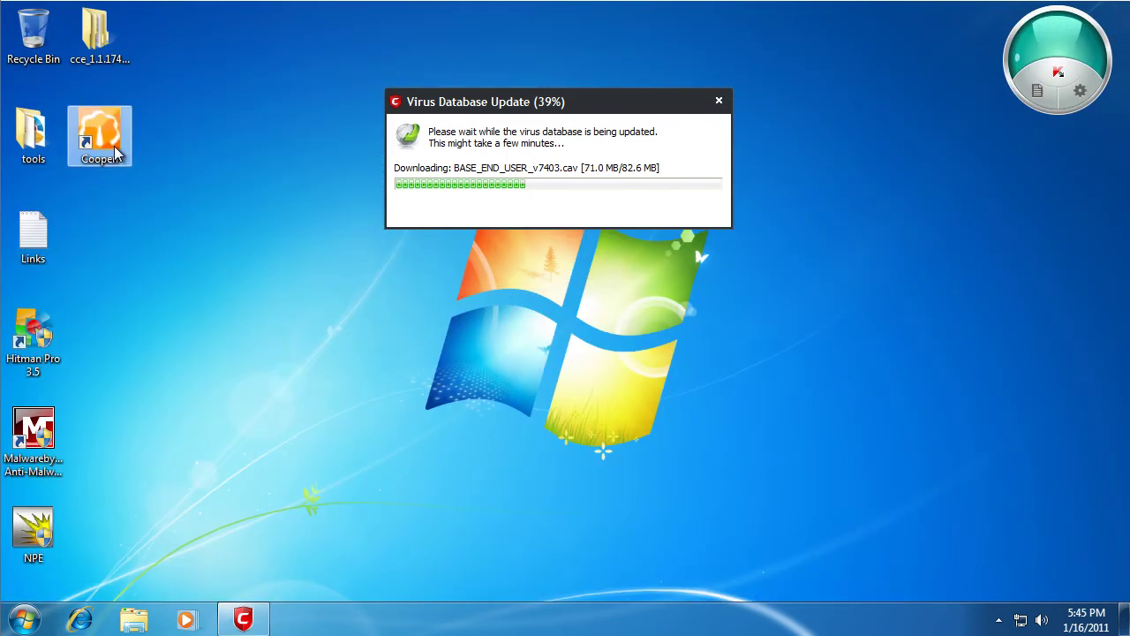
Step: Go to the uninstall list in Control Panel and select the Coopen program entry
left_click(26, 618)
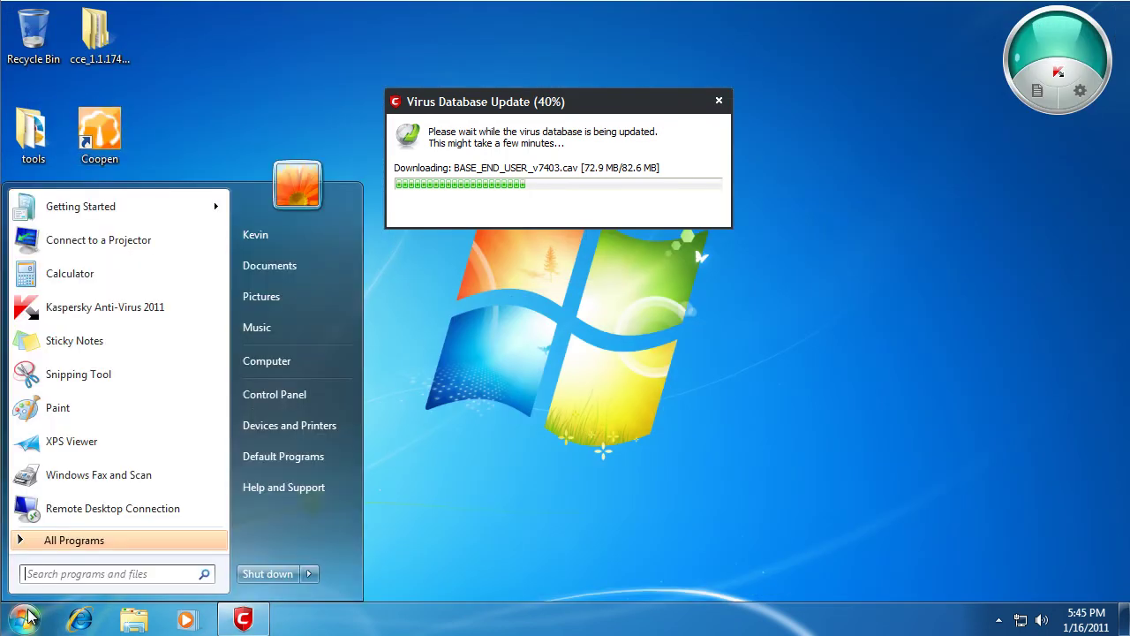
left_click(280, 399)
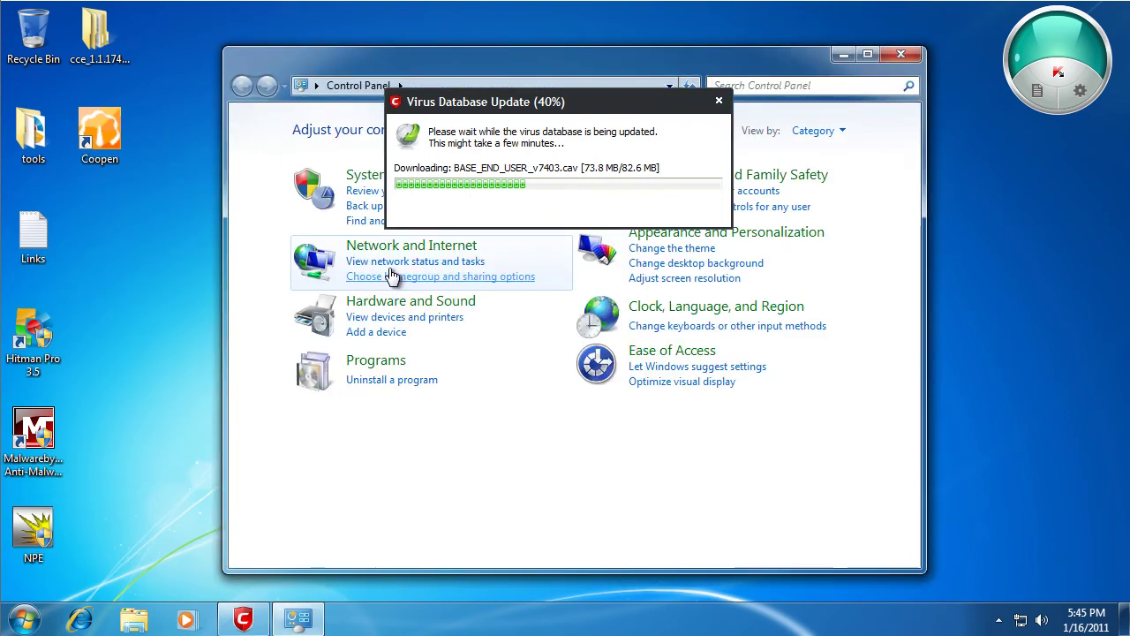
left_click(413, 379)
left_click(492, 256)
right_click(493, 260)
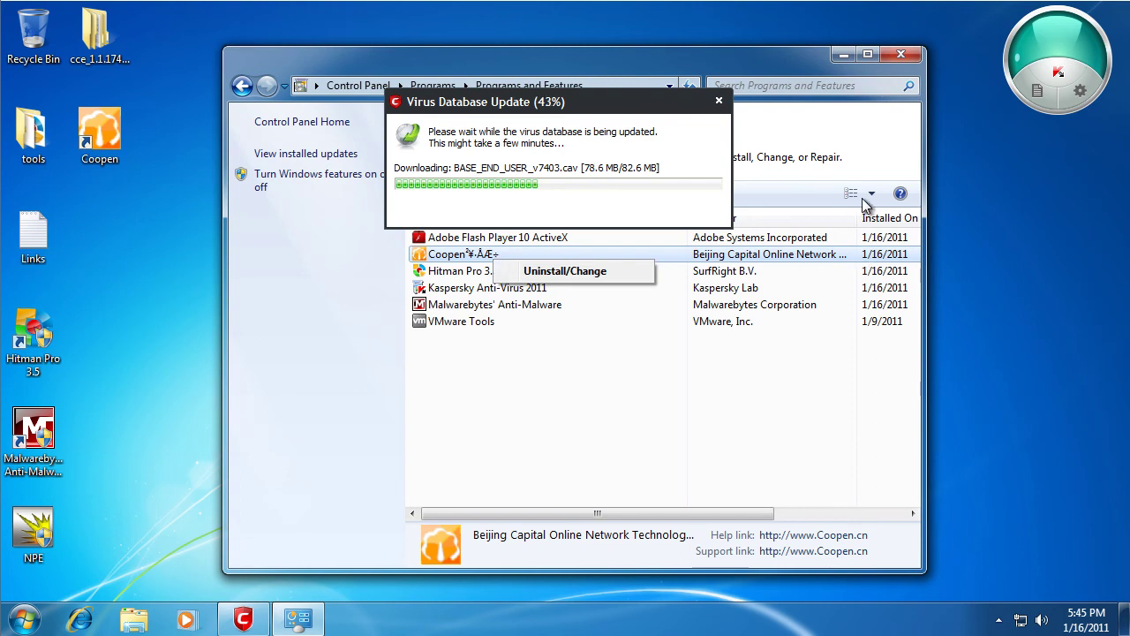
left_click(732, 501)
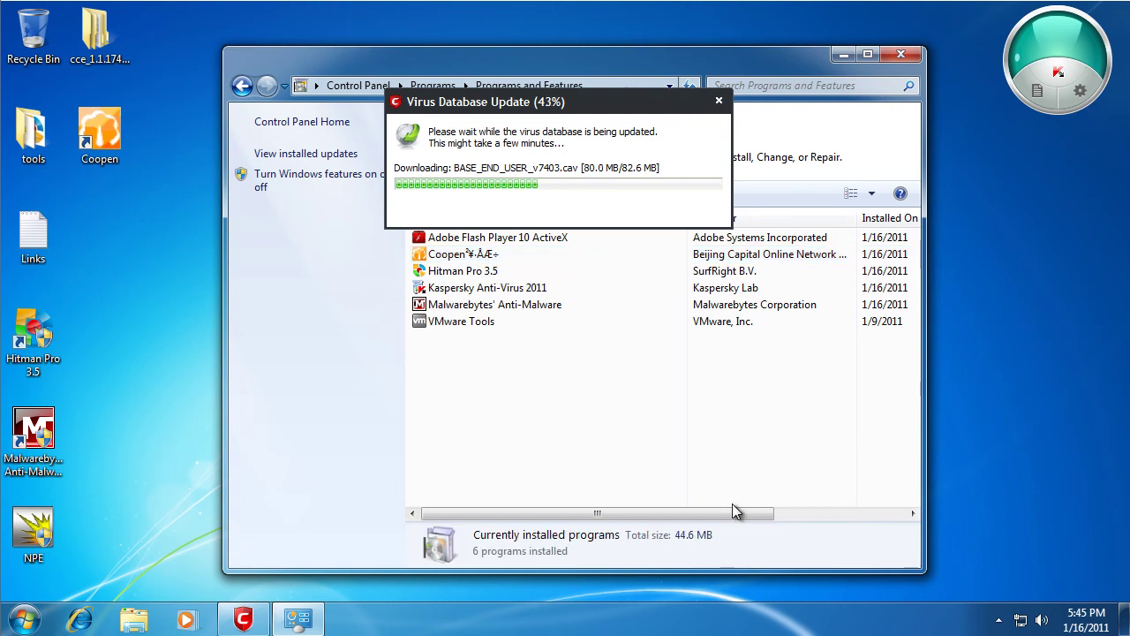
left_click(732, 259)
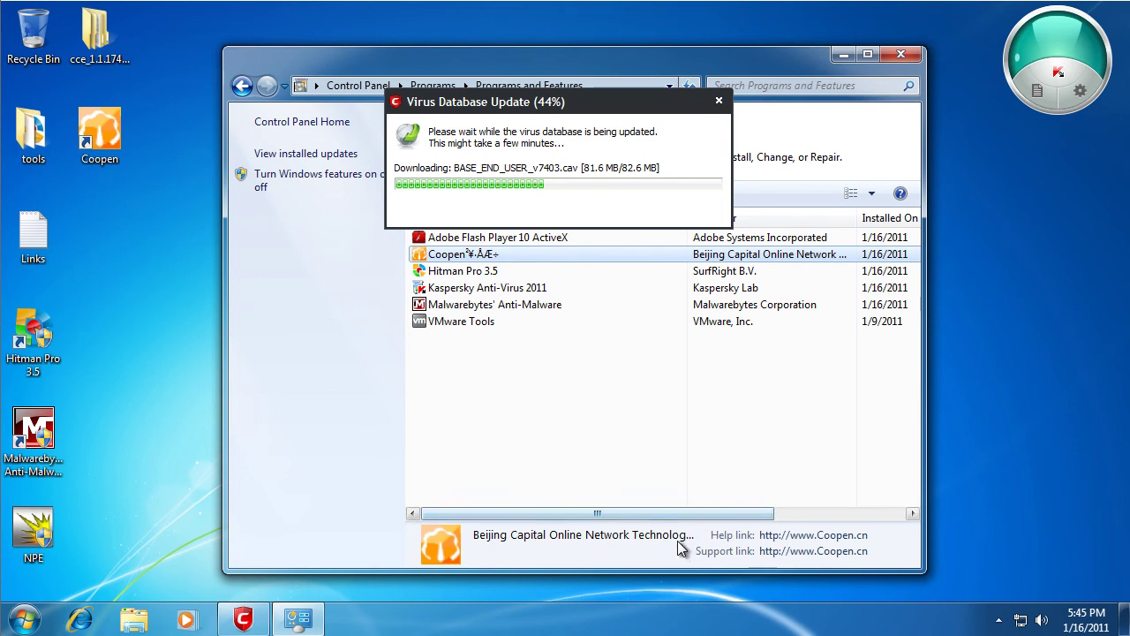
Step: Enlarge the Programs and Features window and widen the Publisher column to read Coopen's full publisher name, then restore the window
double_click(764, 67)
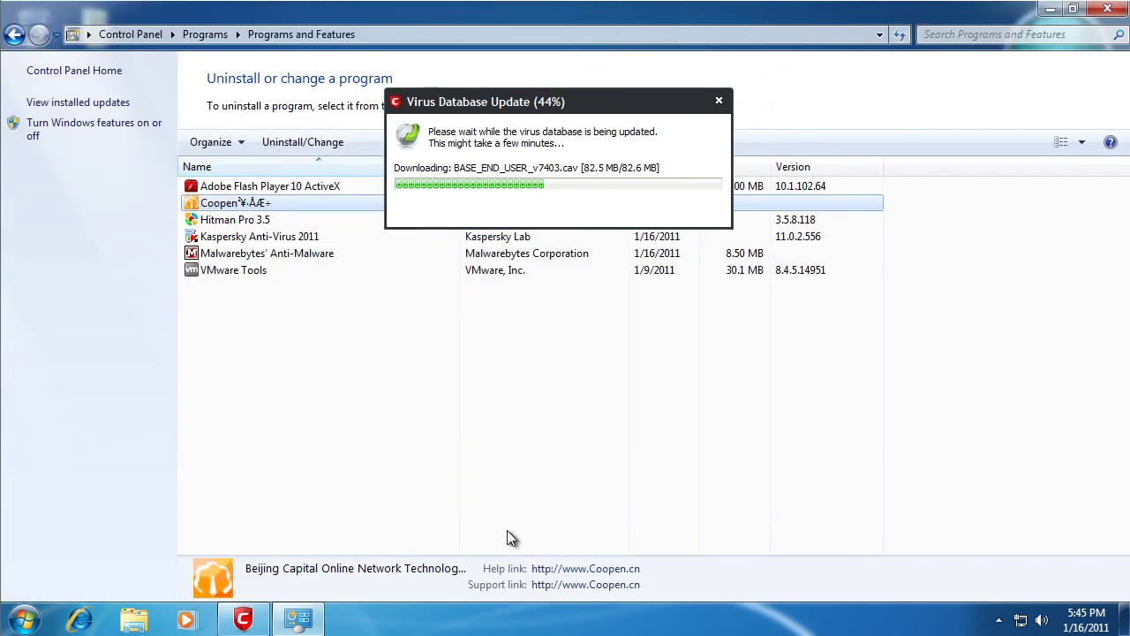
left_click_drag(650, 98, 448, 71)
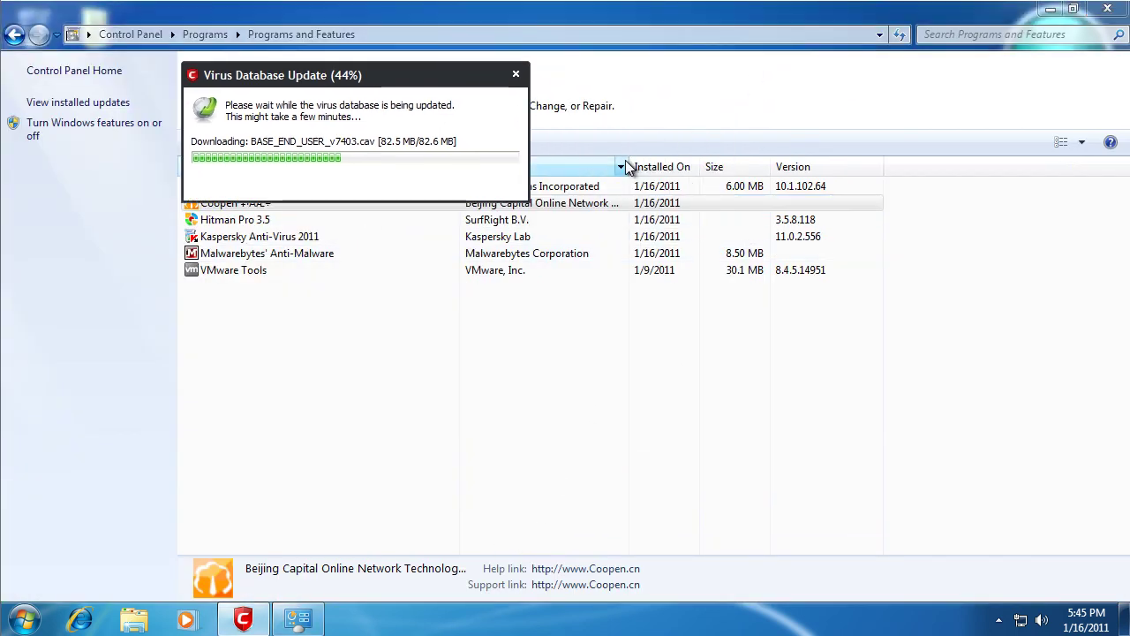
left_click_drag(629, 160, 747, 156)
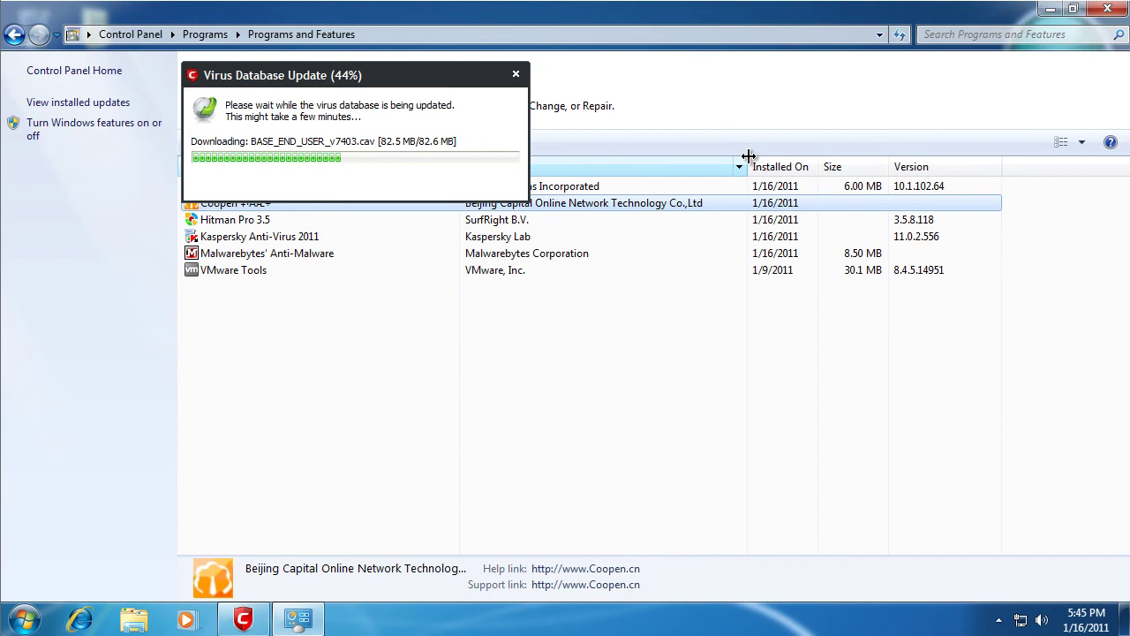
left_click_drag(748, 156, 682, 157)
mouse_move(774, 12)
left_mouse_down()
mouse_move(1016, 82)
mouse_move(784, 31)
left_mouse_up()
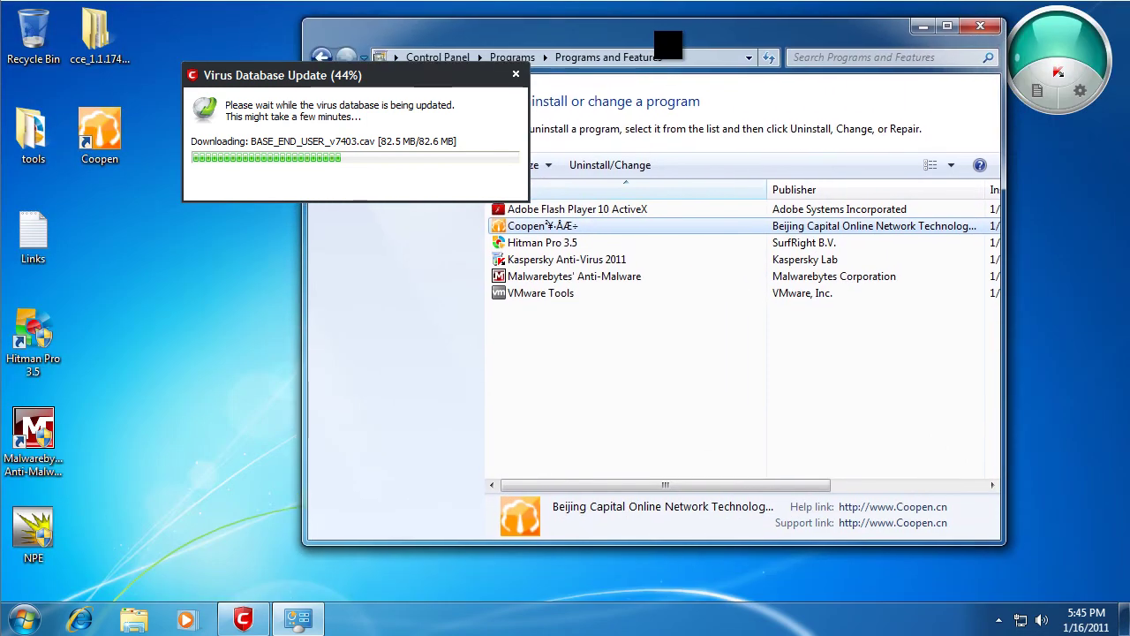
Step: Uninstall Coopen completely through its uninstaller and close Programs and Features
double_click(611, 228)
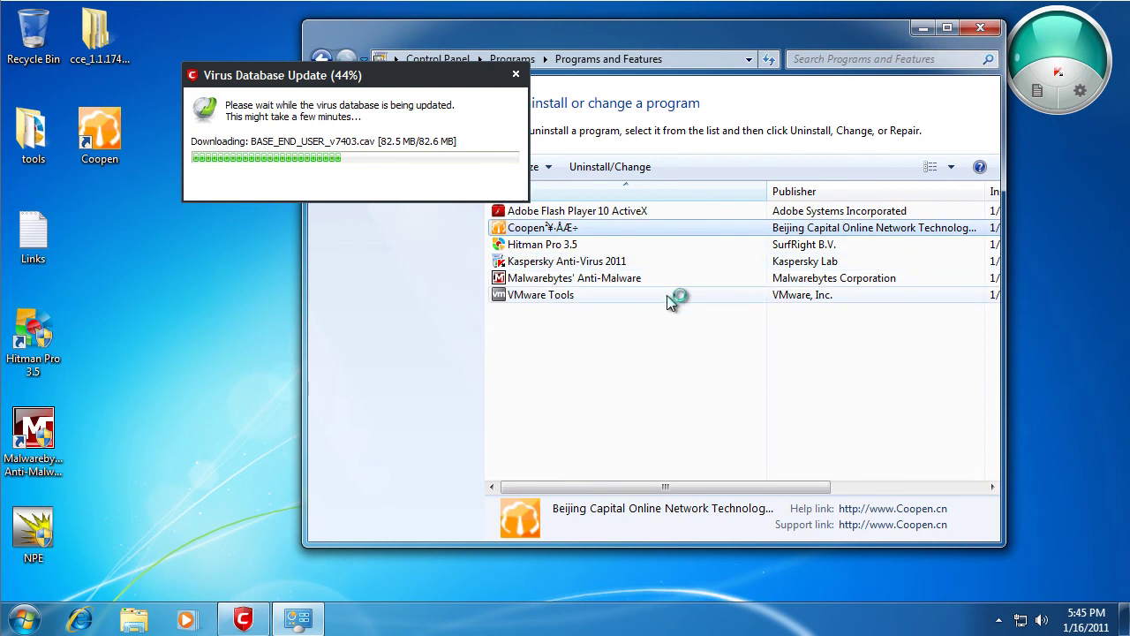
left_click(633, 365)
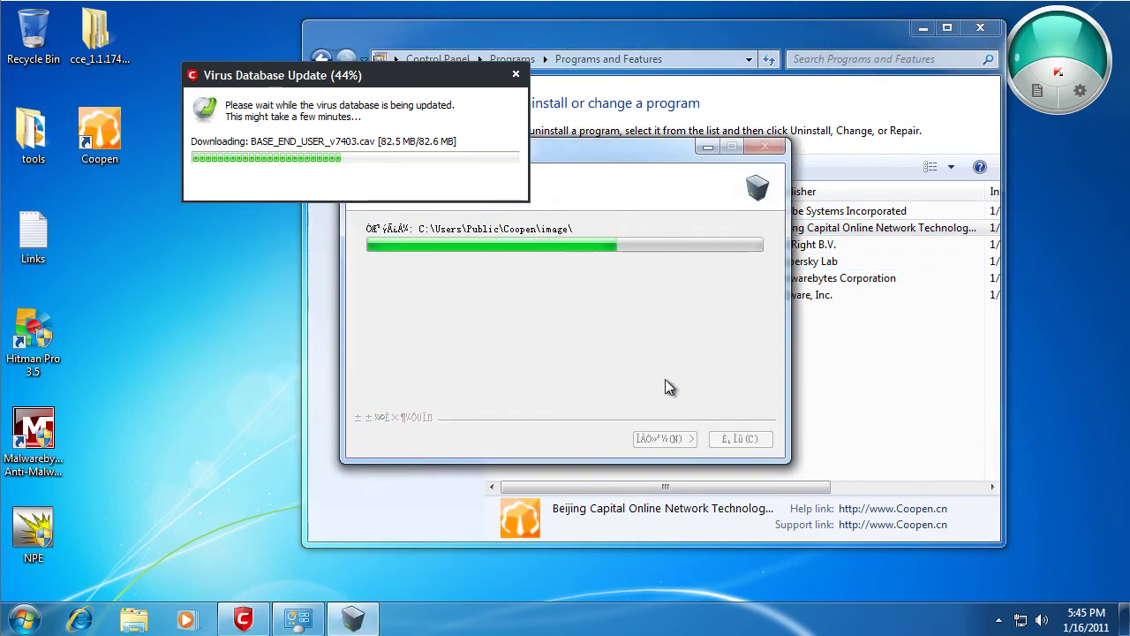
left_click(664, 438)
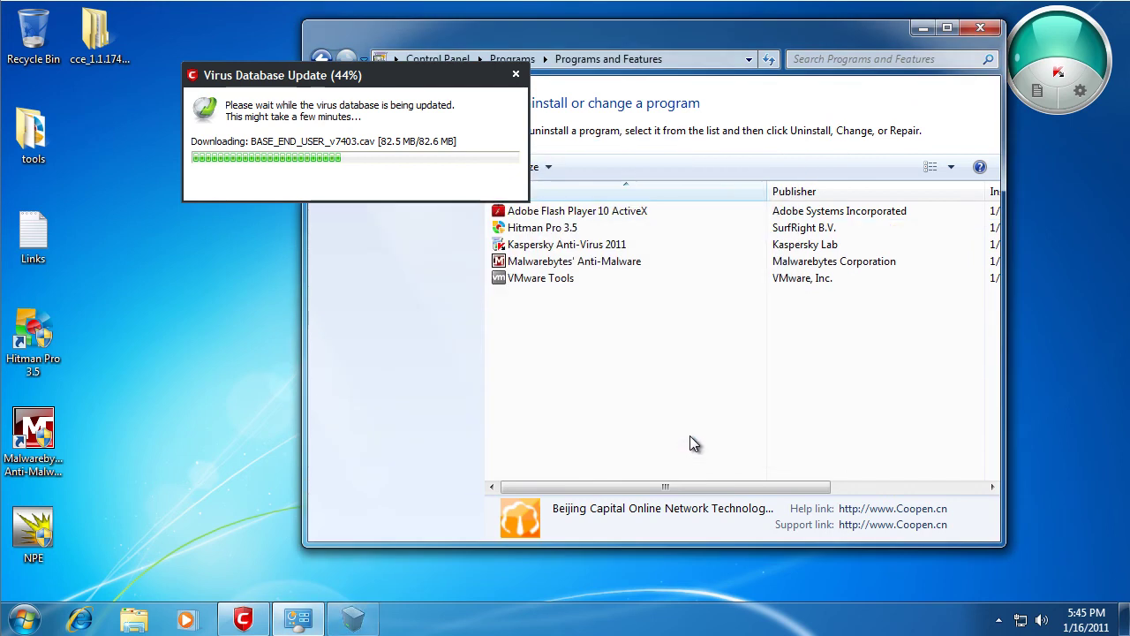
left_click(980, 27)
Step: Check the hidden notification icons and open the Kaspersky Anti-Virus main window from there
left_click(1001, 618)
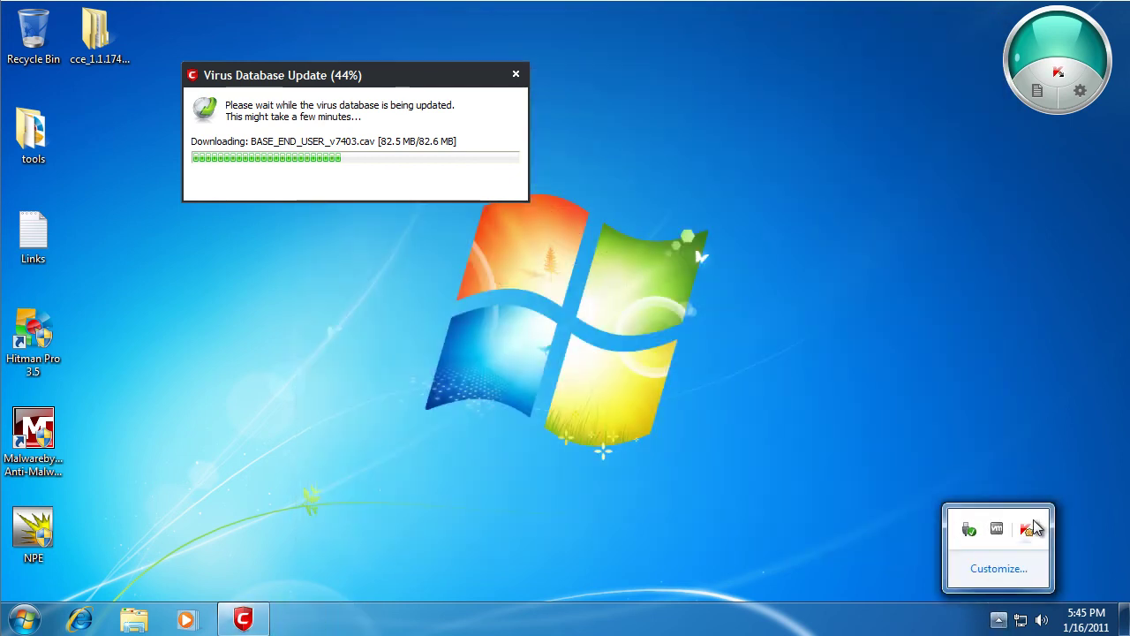
left_click(998, 621)
left_click(997, 621)
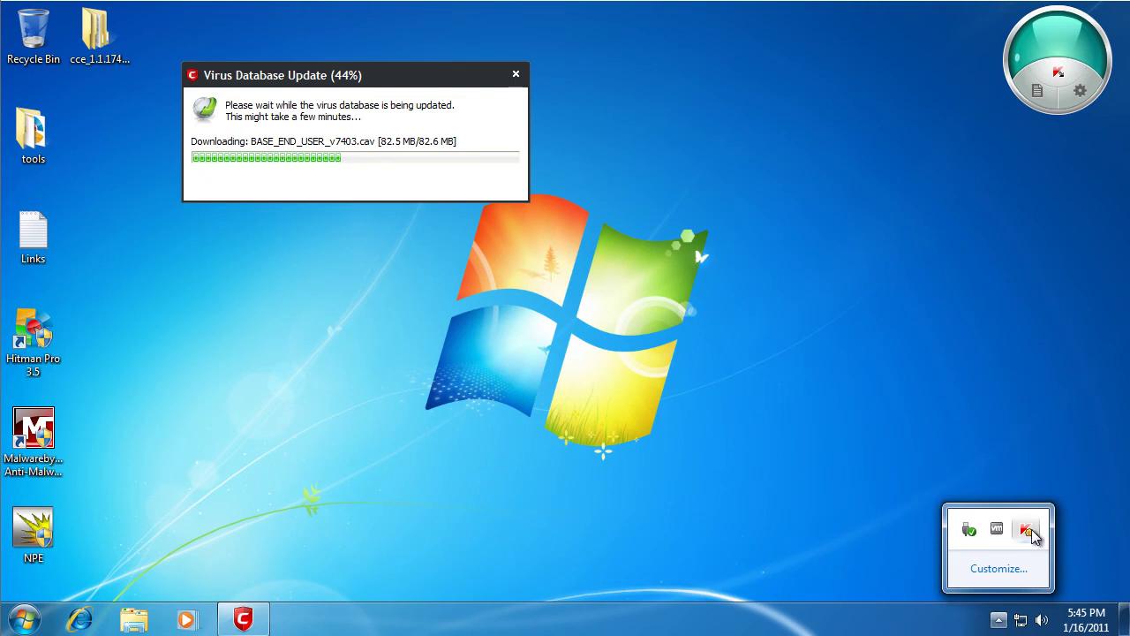
left_click(1028, 530)
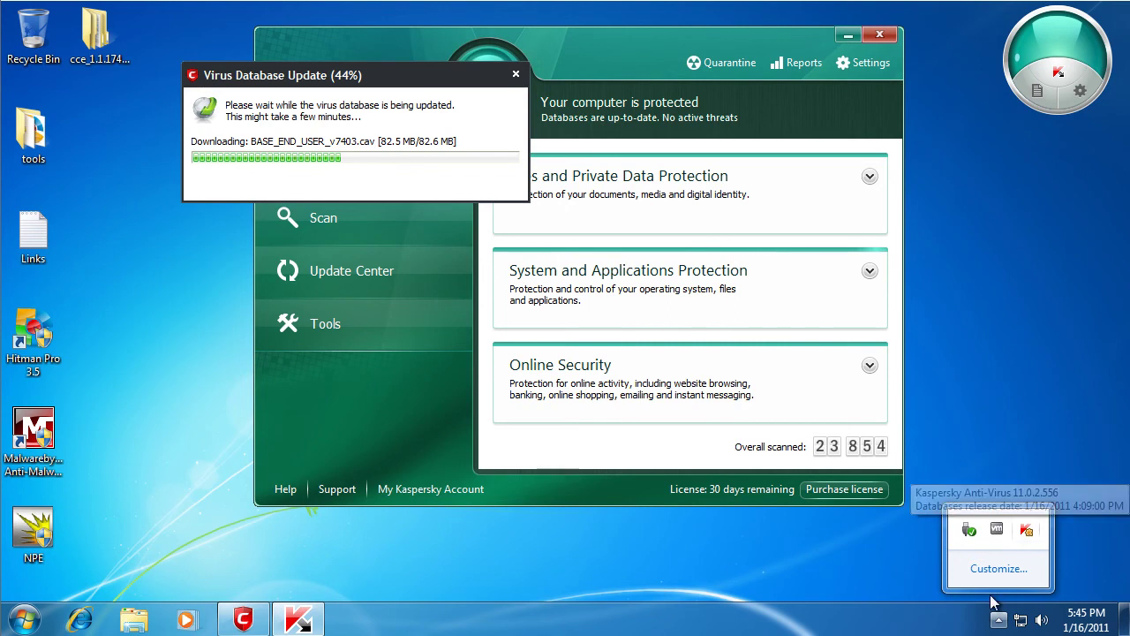
left_click(710, 306)
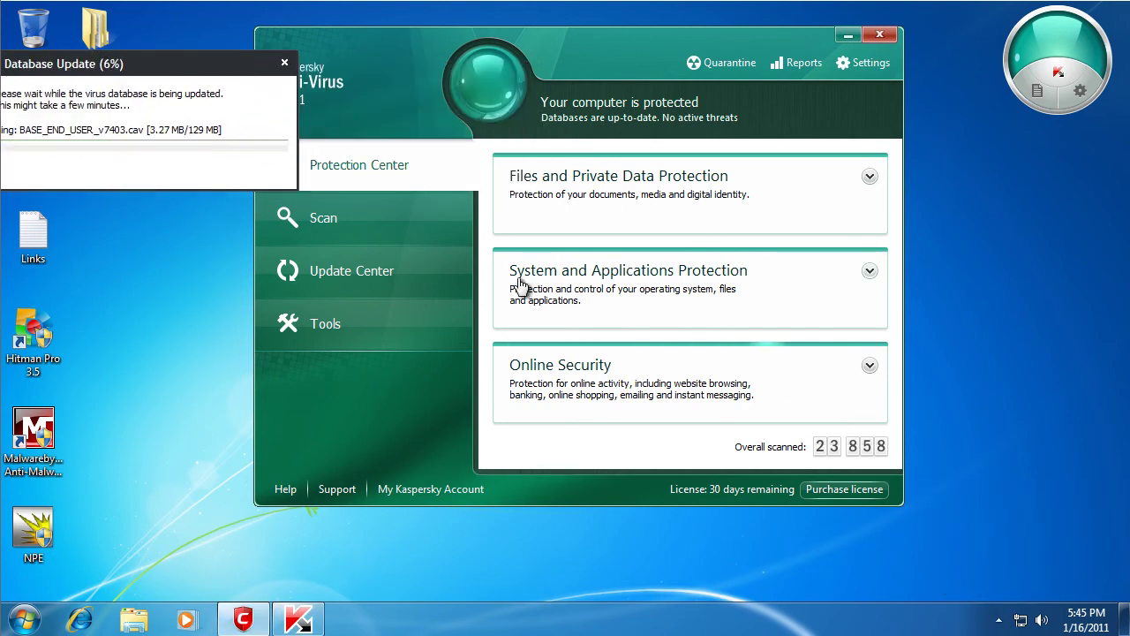
Step: Look through Kaspersky's Scan, Update Center and Tools pages, close its window, and bring the Virus Database Update window fully into view
left_click(420, 219)
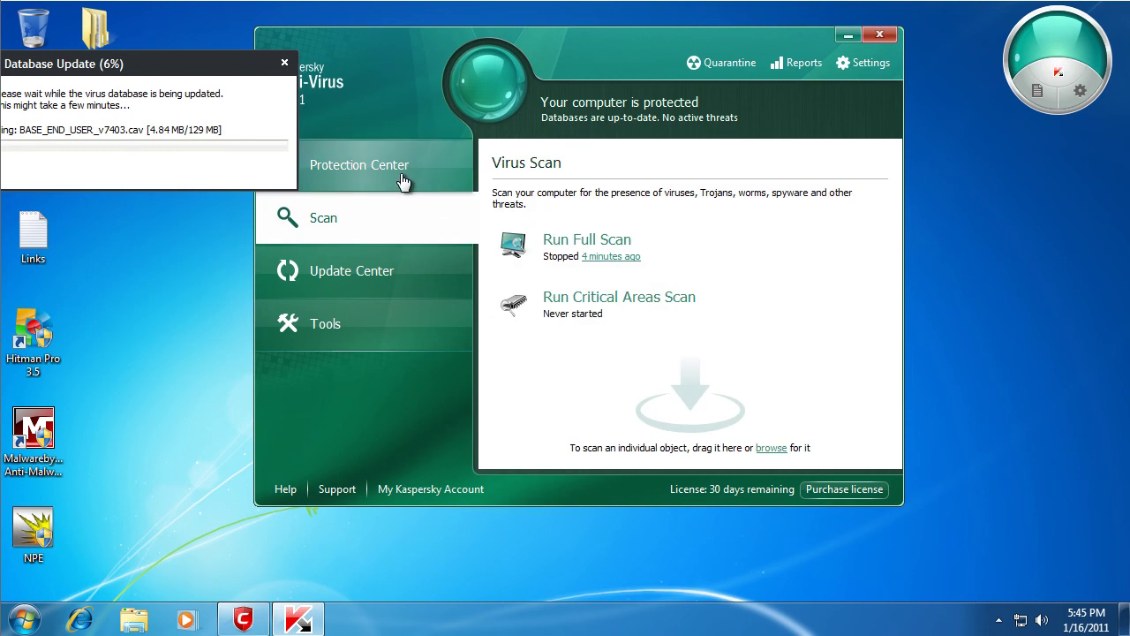
left_click(402, 181)
left_click(415, 277)
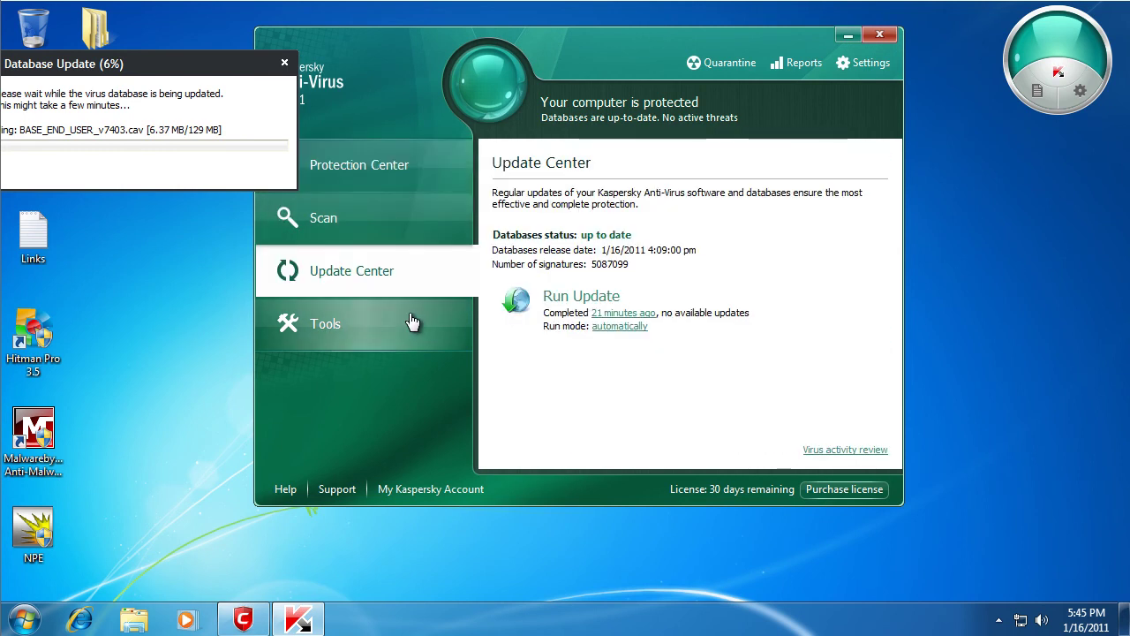
left_click(412, 322)
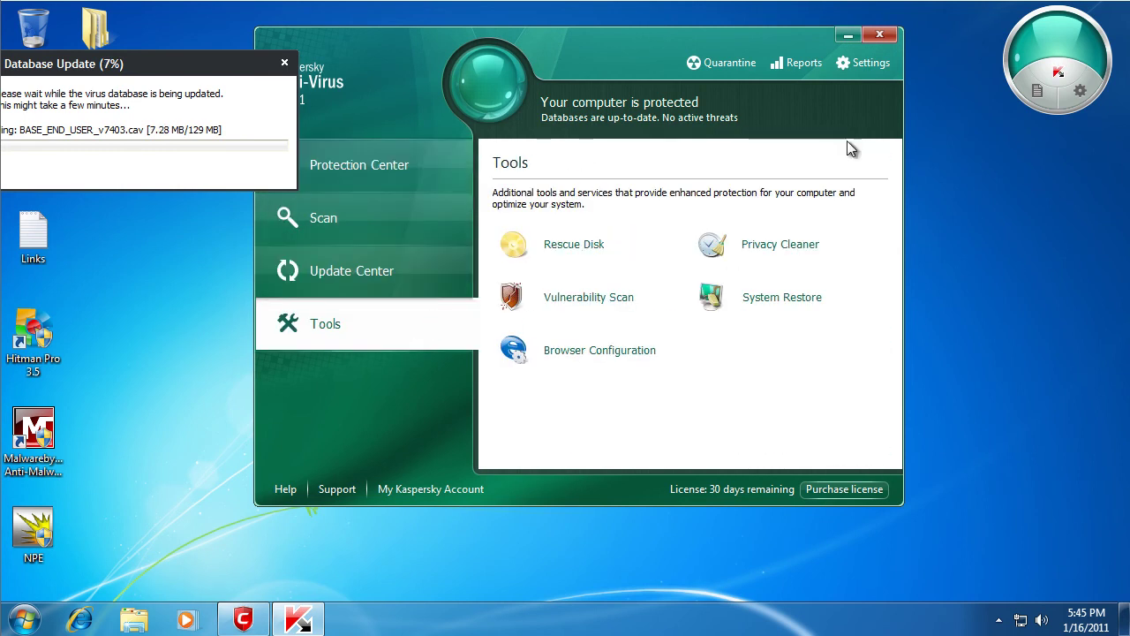
left_click(881, 37)
left_click_drag(222, 65, 660, 63)
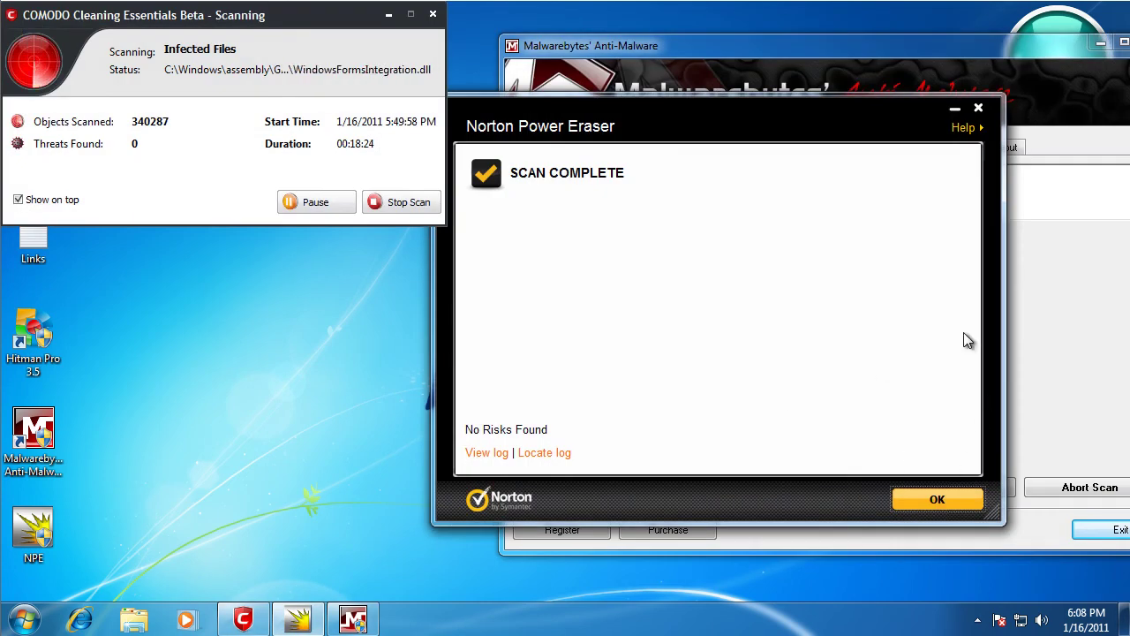
Step: Dismiss the Norton Power Eraser scan results and exit the program
mouse_move(835, 144)
left_mouse_down()
mouse_move(874, 145)
mouse_move(601, 352)
mouse_move(318, 307)
mouse_move(605, 195)
mouse_move(673, 127)
left_mouse_up()
left_click(788, 487)
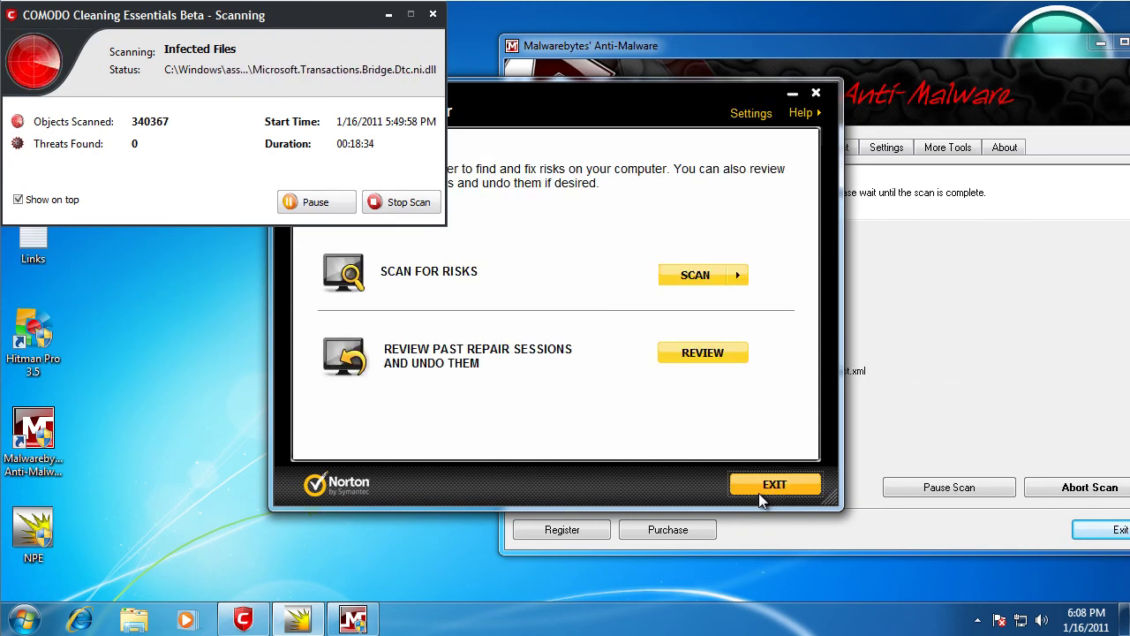
left_click(761, 490)
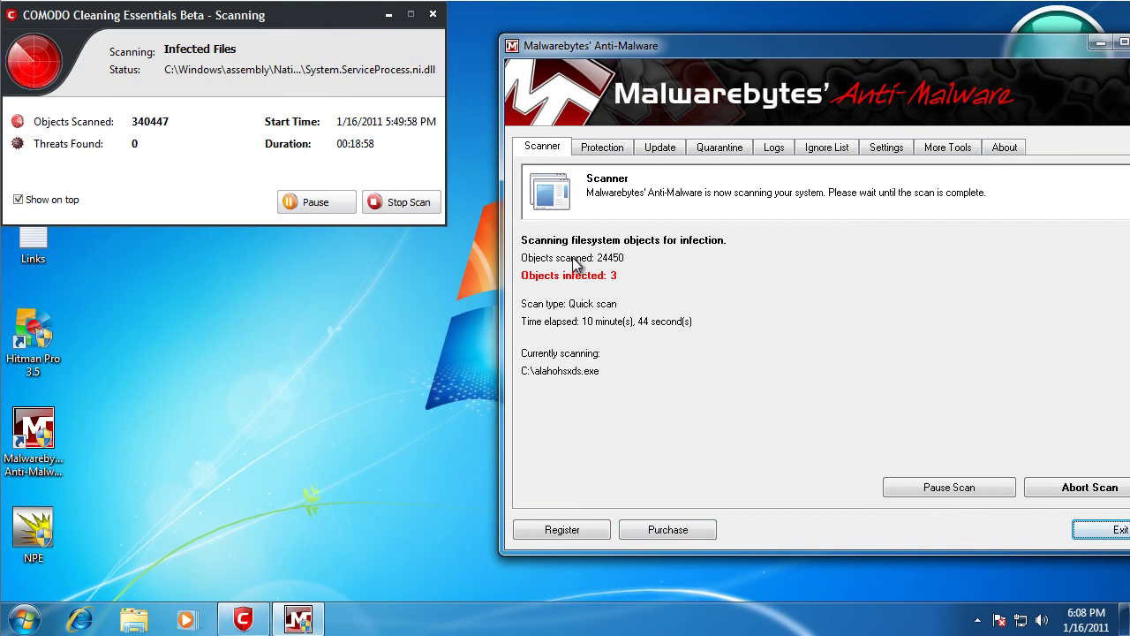
Step: Open the x32 folder inside cce_1.1.174294.27_x32, closing the extra Explorer window and minimizing the Comodo scan window
left_click_drag(316, 28, 471, 29)
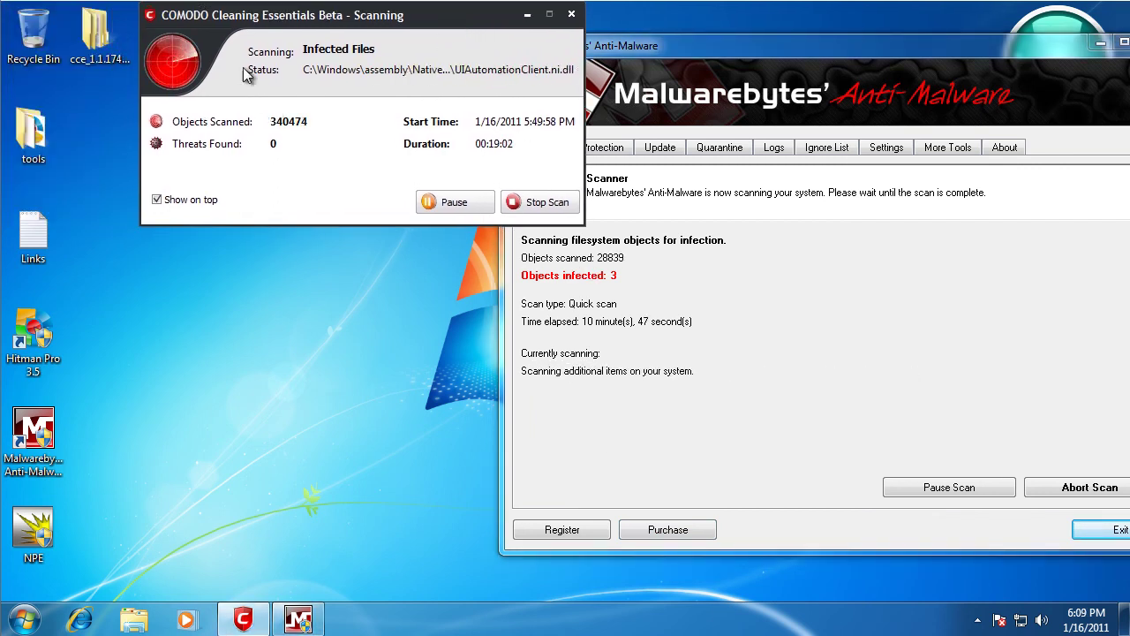
double_click(113, 53)
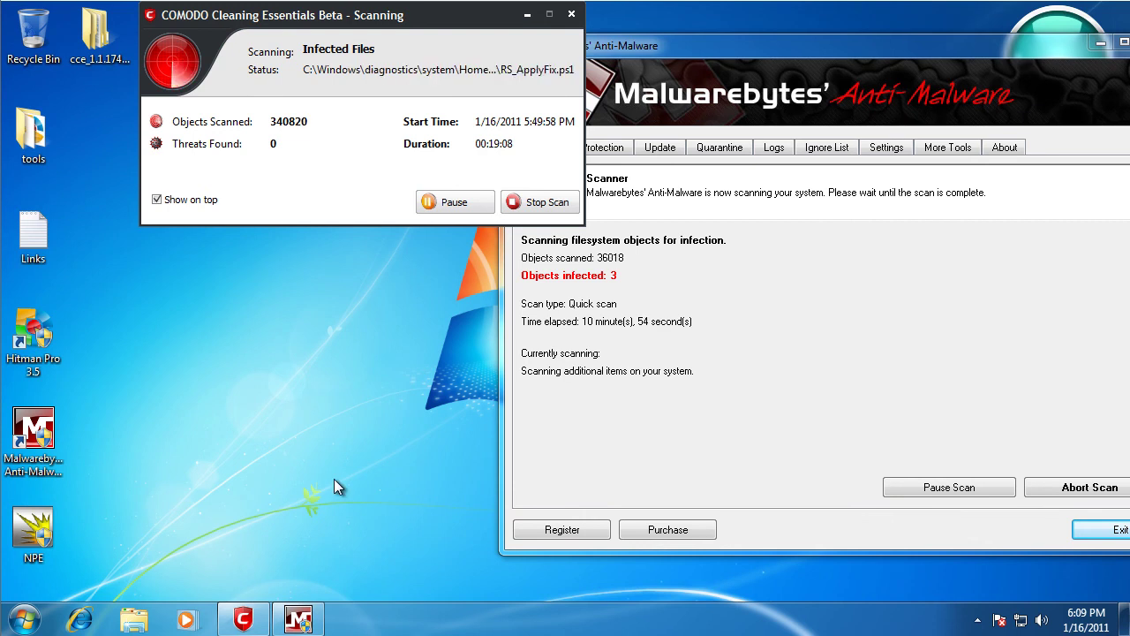
key("super+e")
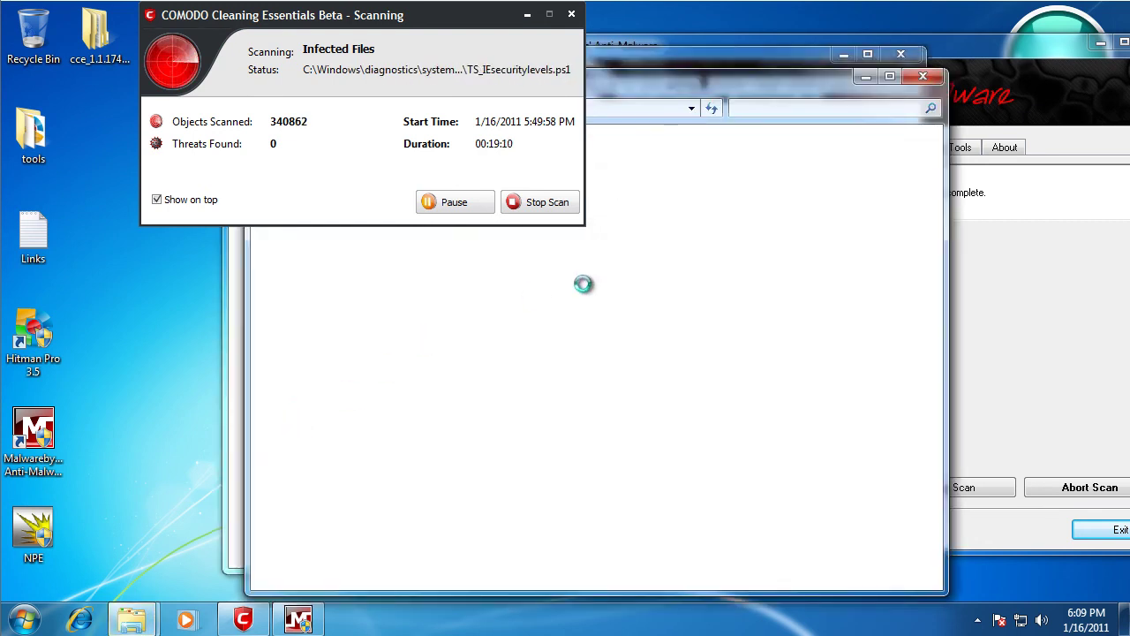
left_click(921, 78)
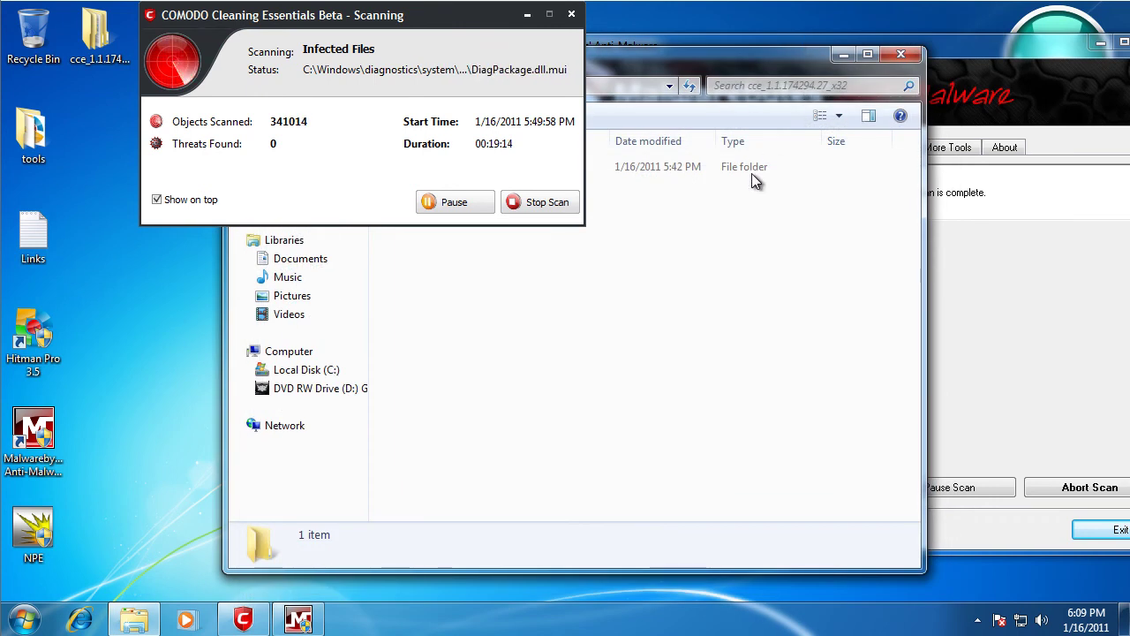
left_click(528, 15)
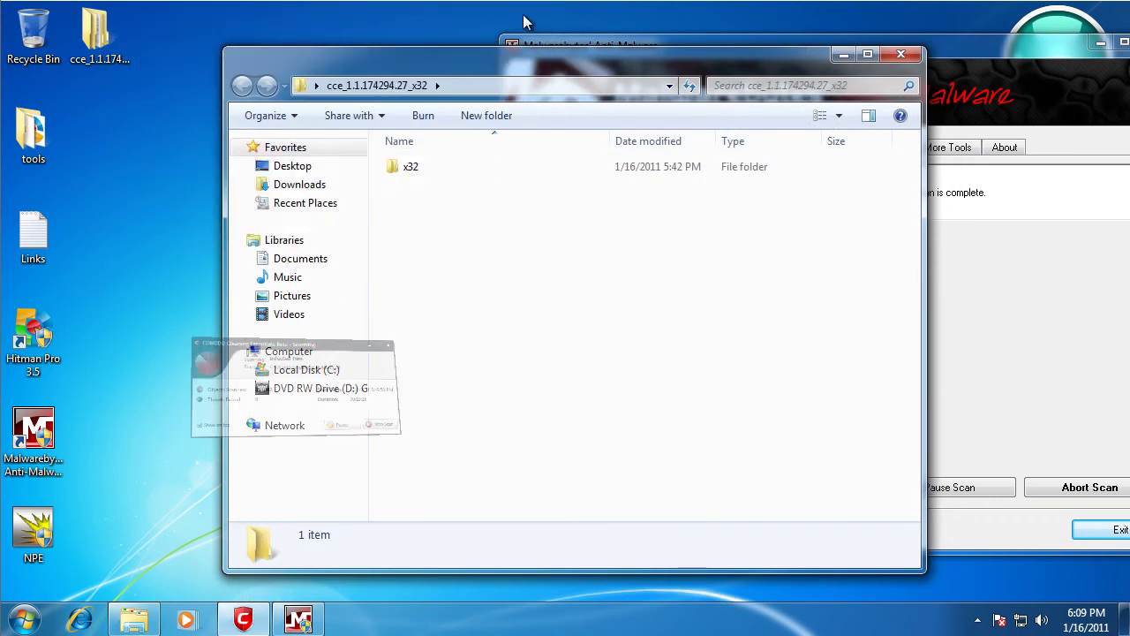
left_click(665, 168)
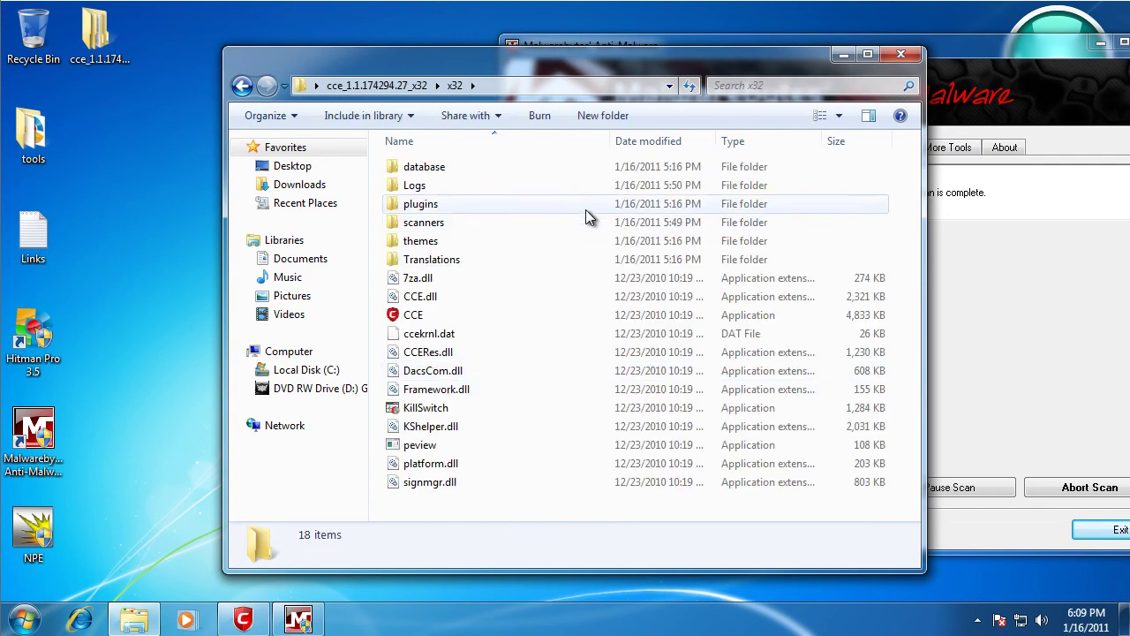
Step: Try to launch KillSwitch from the x32 folder twice, allowing the first permission request, and shift the Explorer window aside
left_click(484, 413)
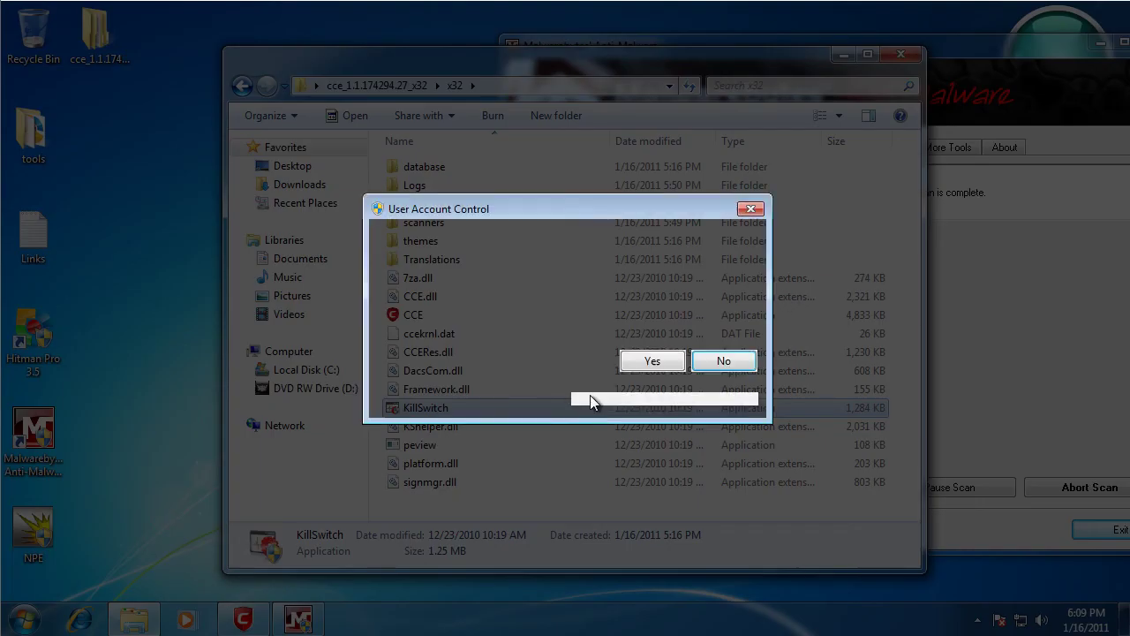
left_click(649, 437)
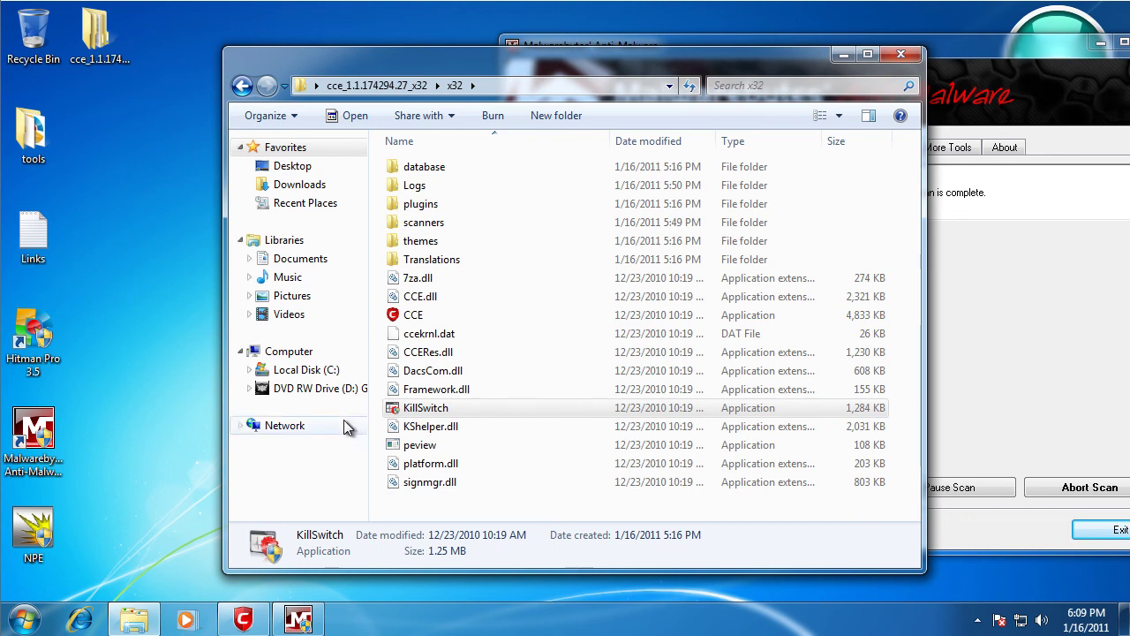
left_click(442, 411)
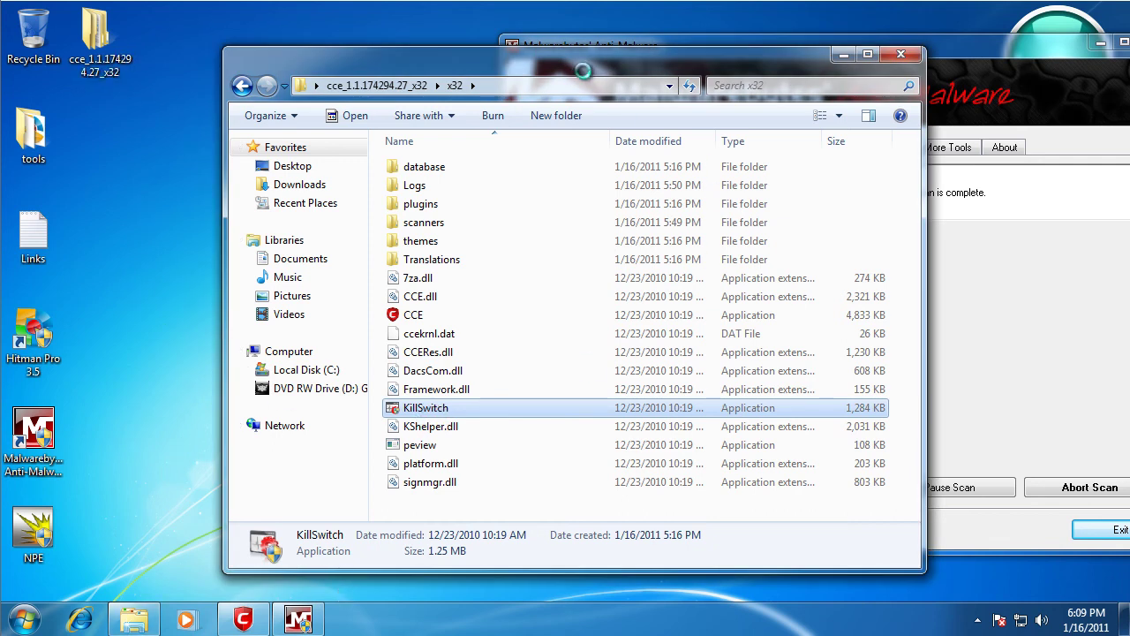
left_click_drag(488, 57, 338, 56)
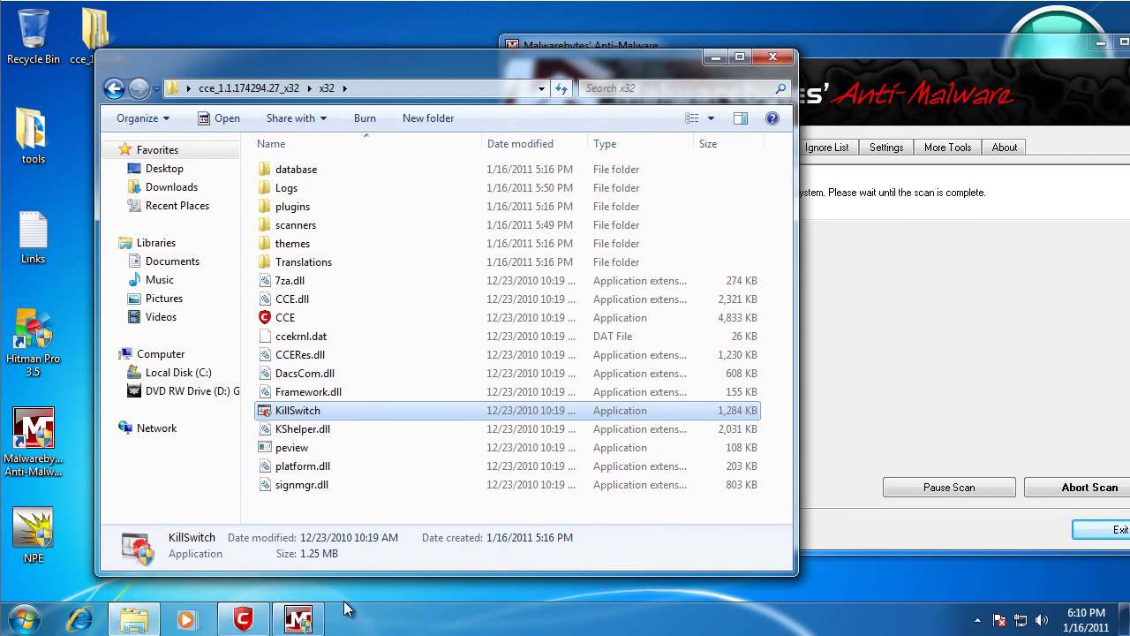
Step: Check the Comodo Cleaning Essentials scan progress, bring Malwarebytes forward, and allow the second permission request
left_click(245, 619)
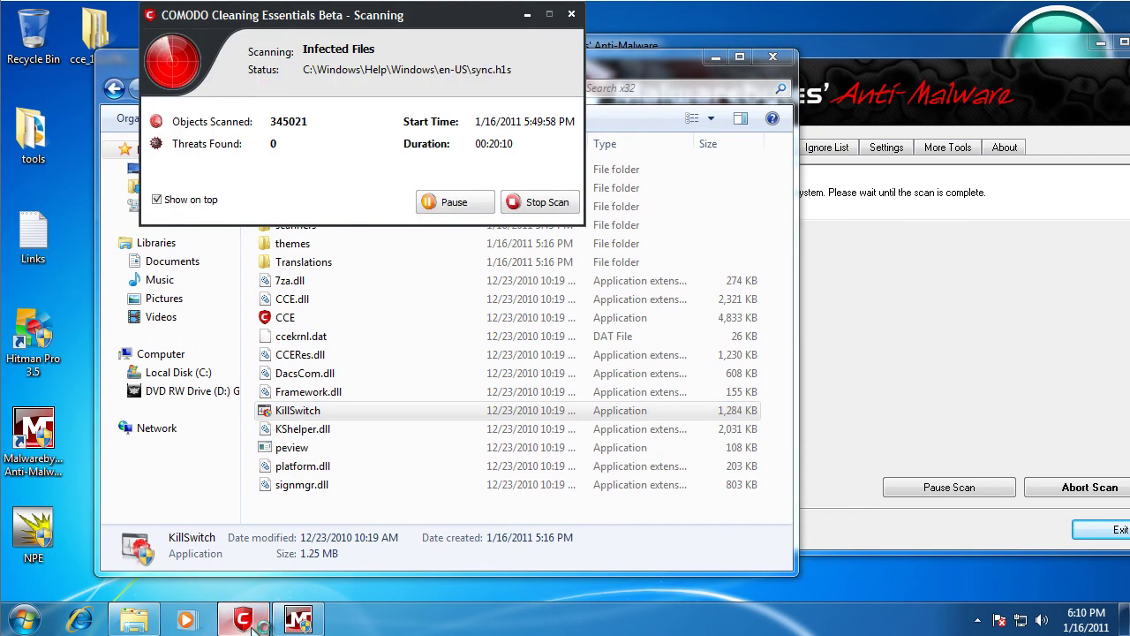
left_click(242, 619)
left_click(299, 619)
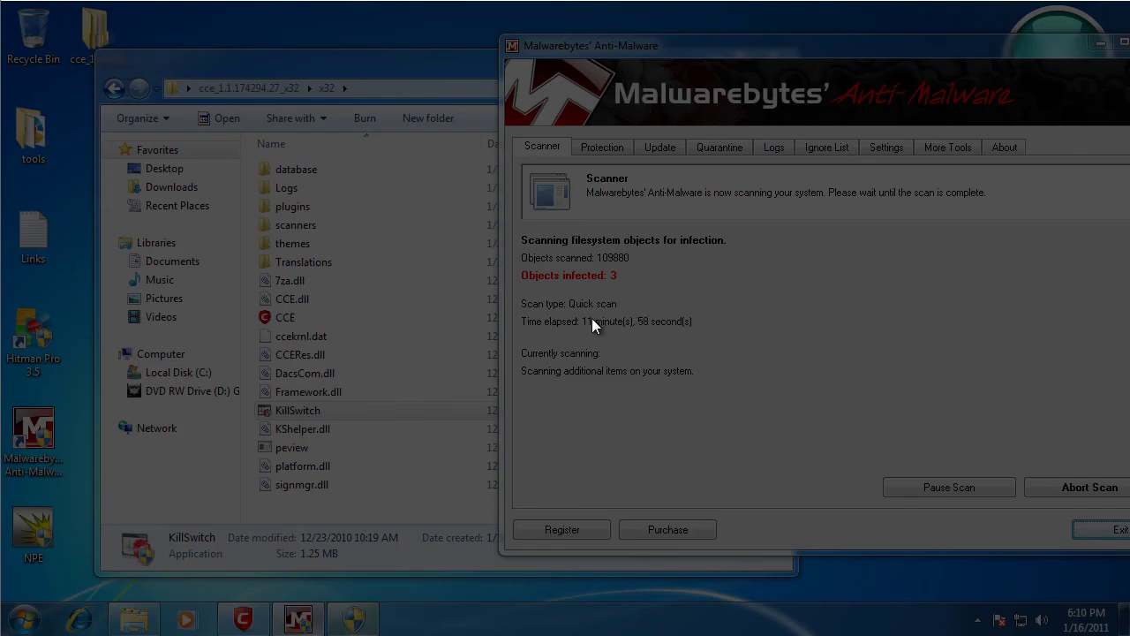
left_click(524, 365)
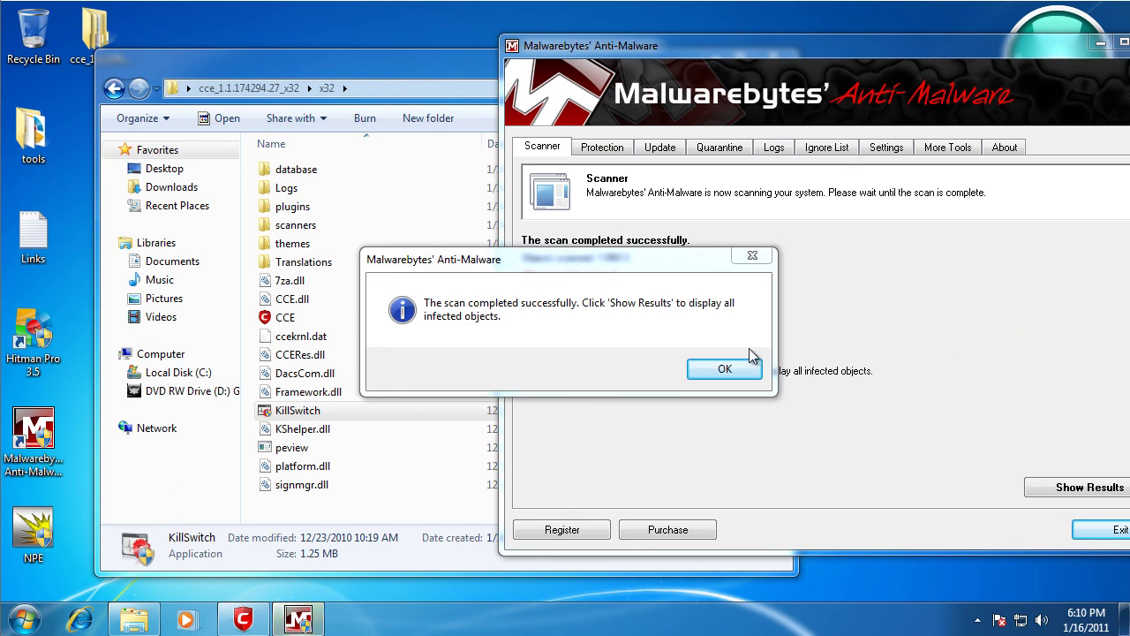
Step: Dismiss the Malwarebytes scan completion message, show the scan results, and bring the window fully into view
left_click(696, 373)
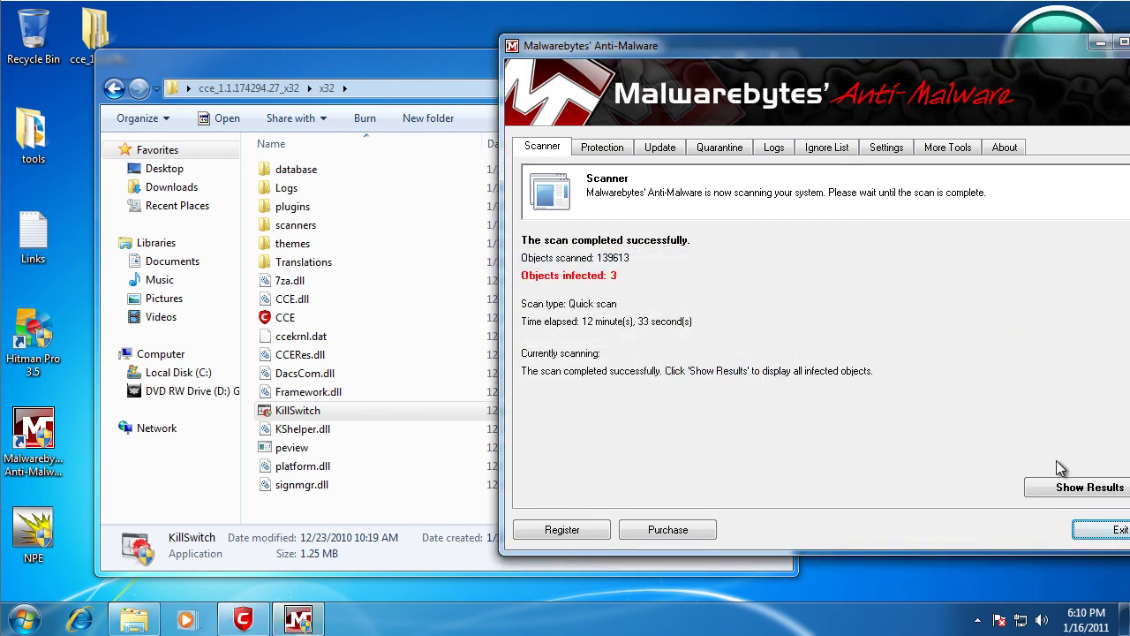
left_click(1076, 487)
left_click_drag(663, 55, 505, 31)
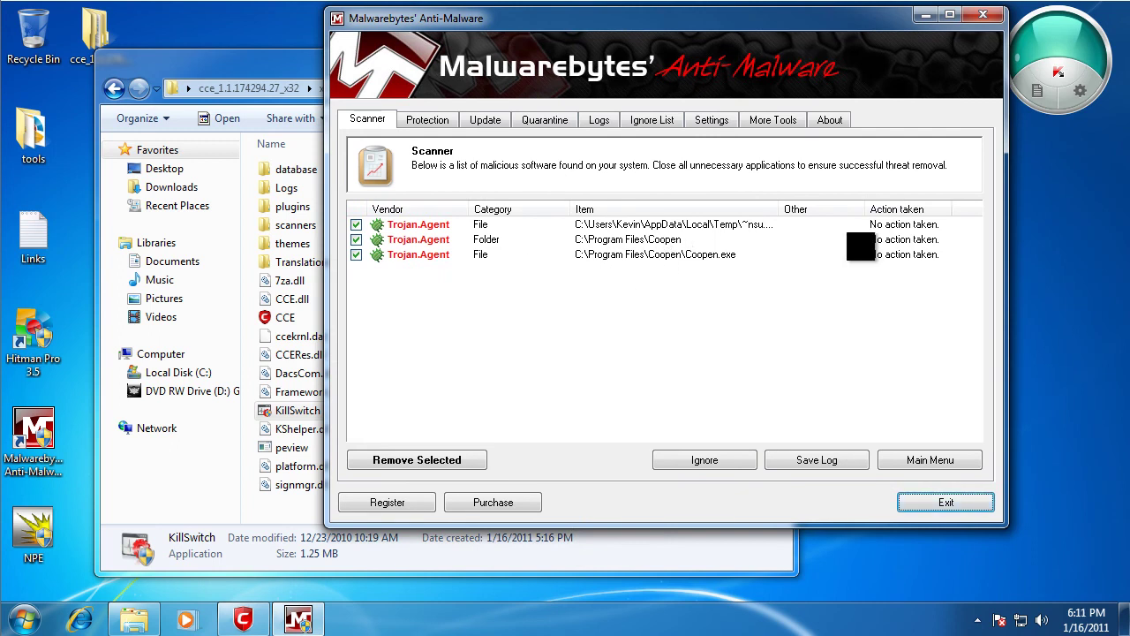
Step: Open Windows Task Manager and widen the Item column in the Malwarebytes results list
left_click(24, 620)
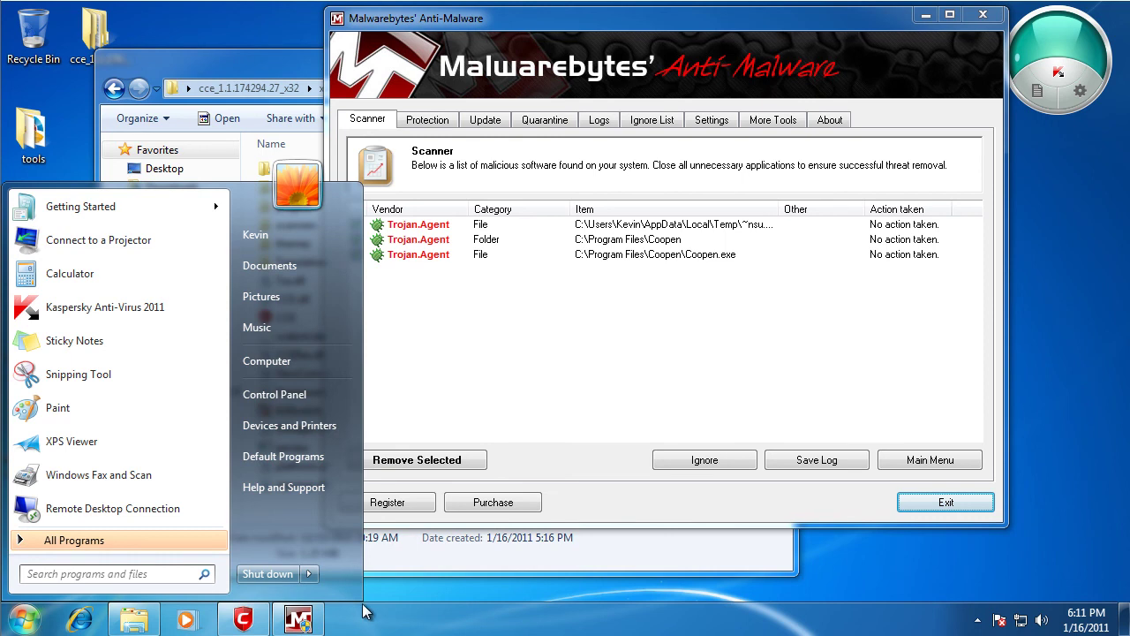
left_click(946, 534)
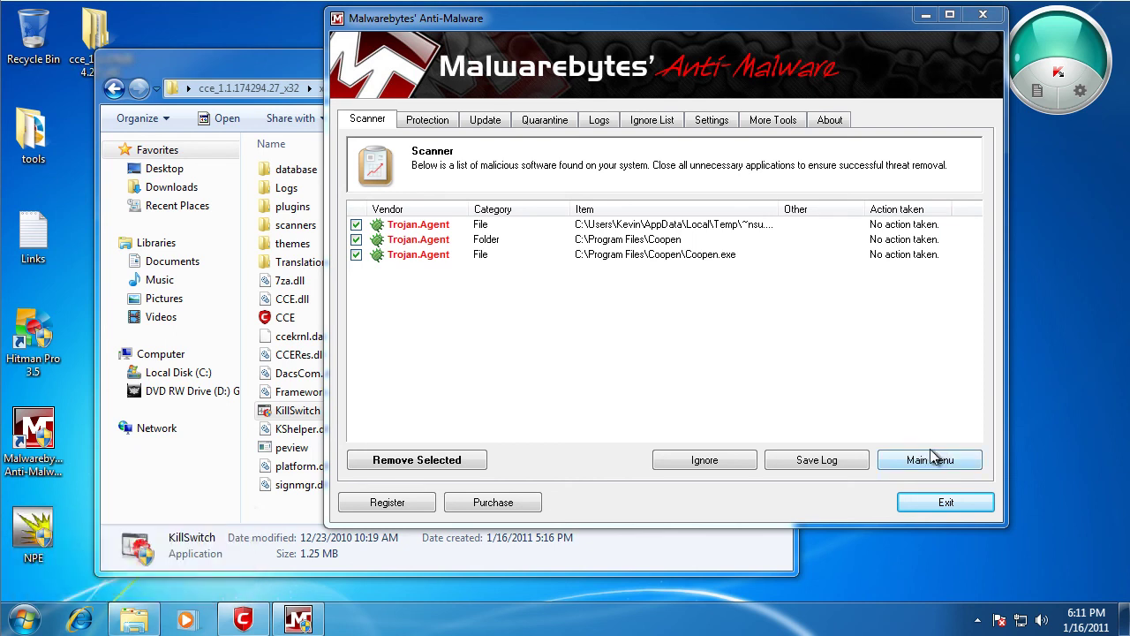
right_click(814, 622)
left_click(851, 558)
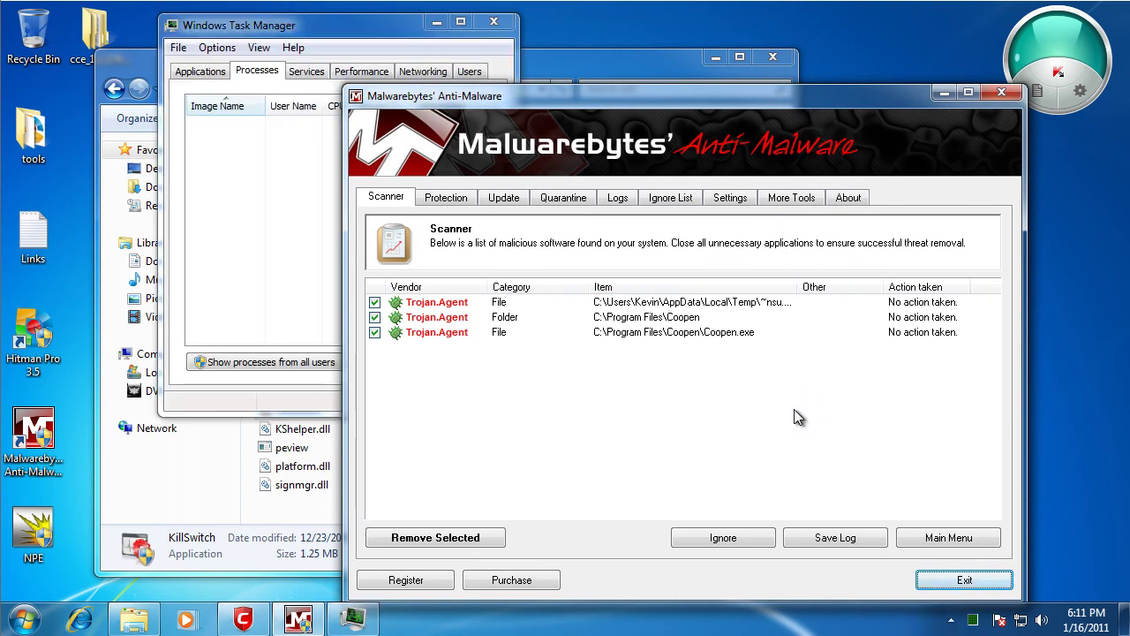
left_click_drag(887, 286, 823, 281)
Step: Show processes from all users in Task Manager, granting it administrator permission
left_click(375, 44)
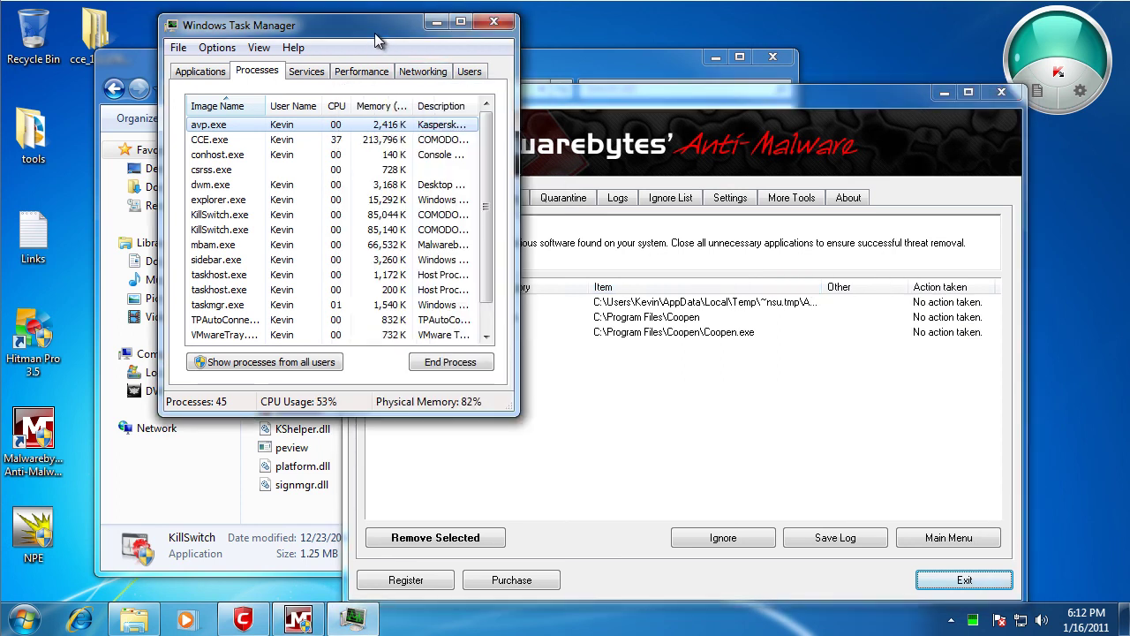
left_click(322, 362)
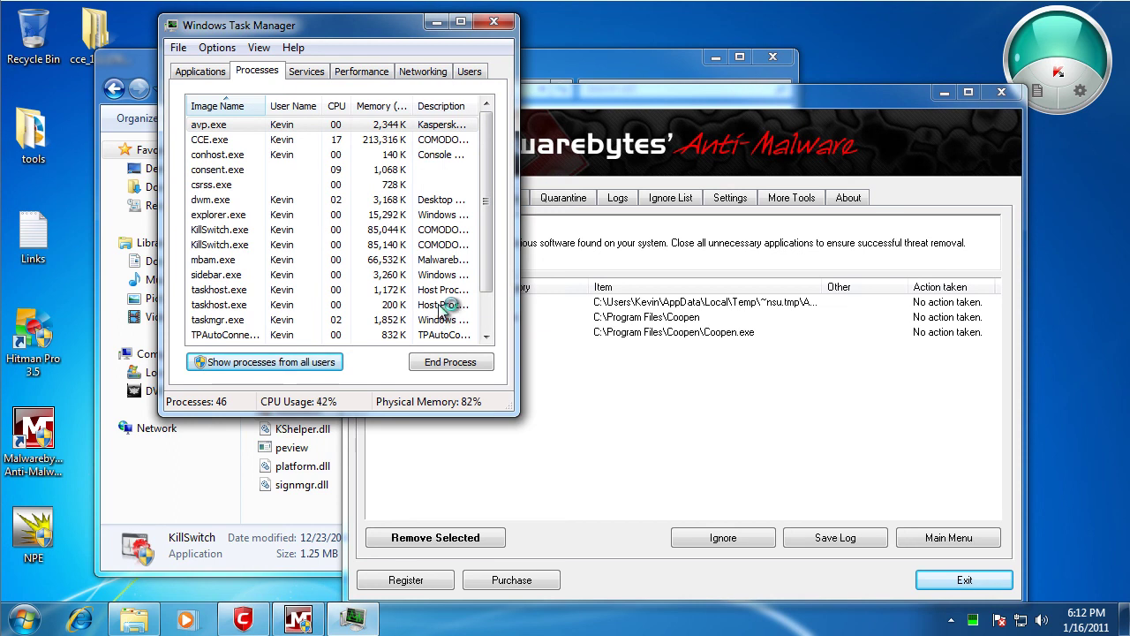
left_click(545, 375)
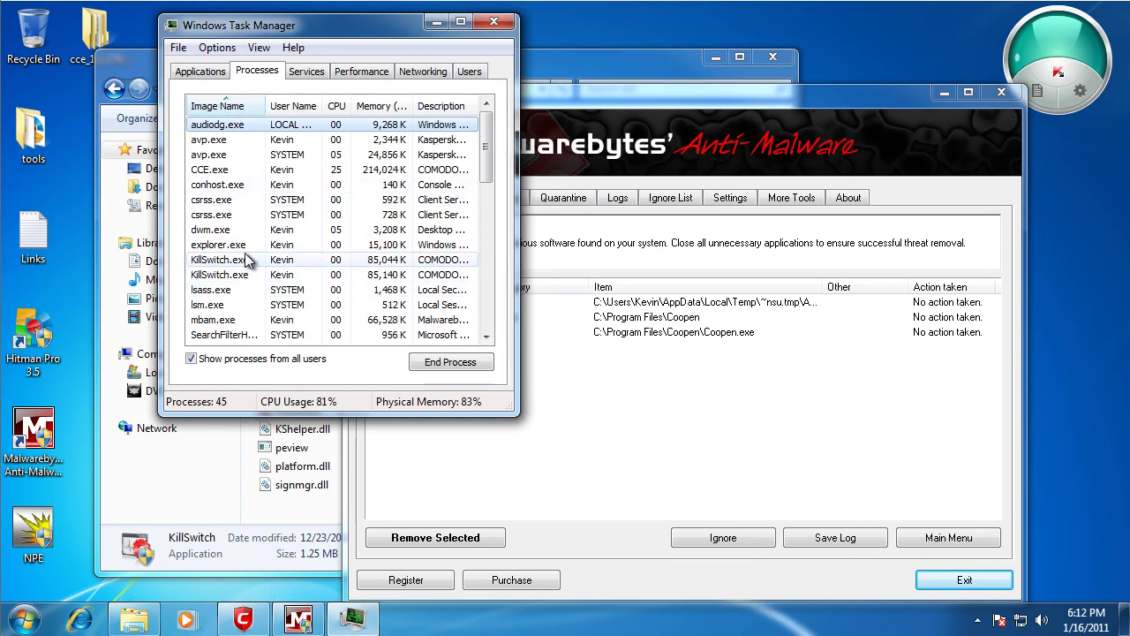
Step: End both KillSwitch.exe processes in Task Manager and sort the process list by CPU usage
left_click(248, 260)
right_click(254, 257)
left_click(322, 302)
left_click(597, 338)
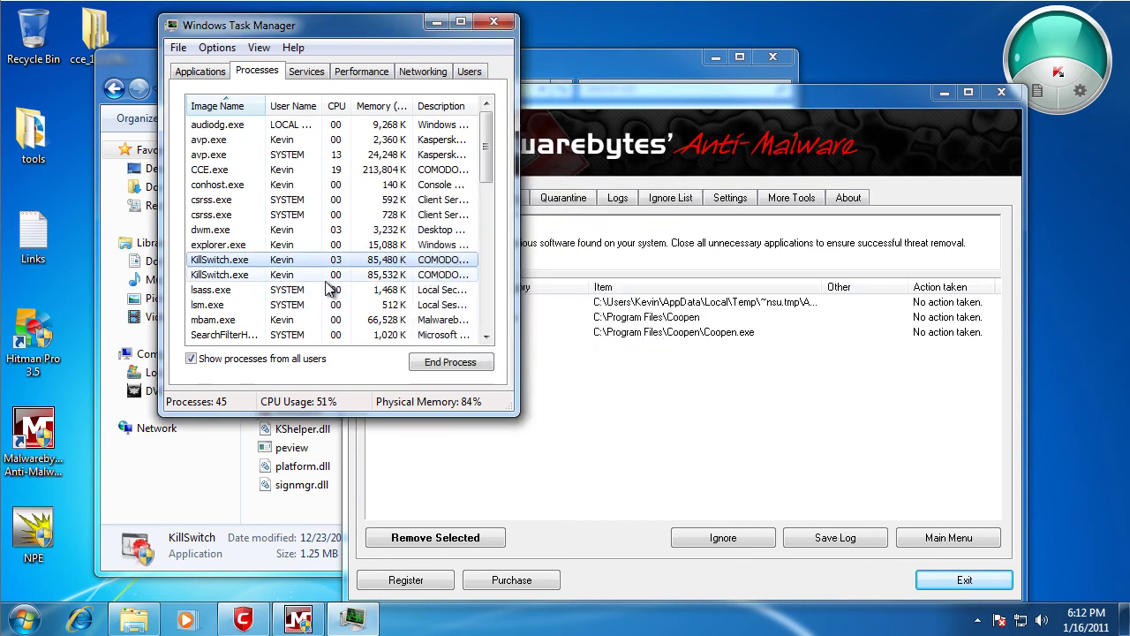
left_click(265, 260)
right_click(279, 260)
left_click(331, 297)
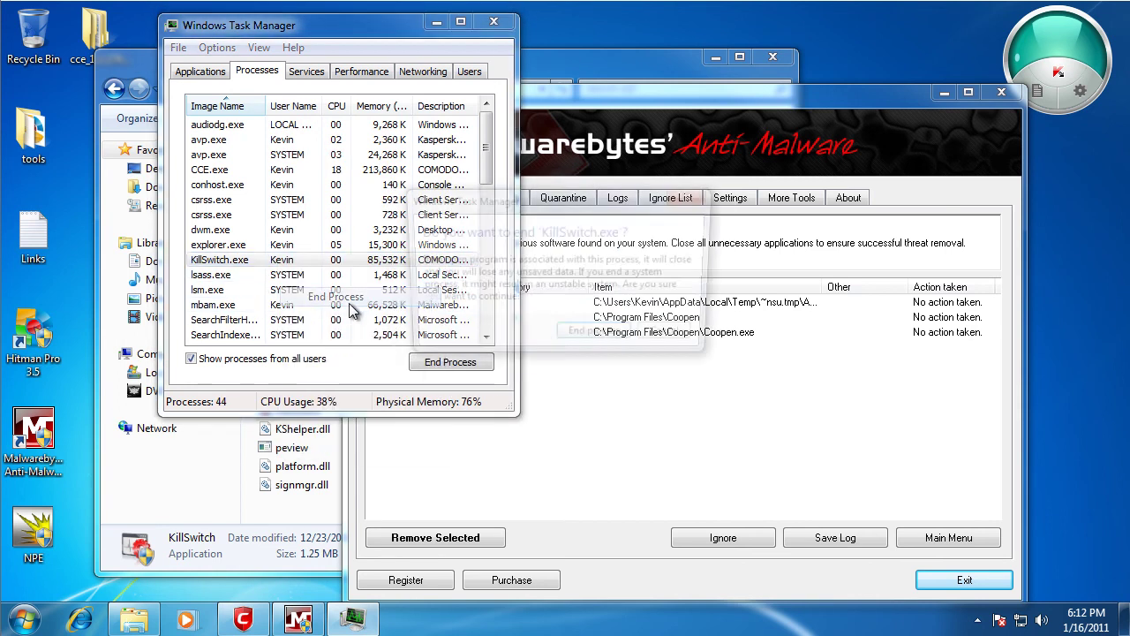
left_click(584, 337)
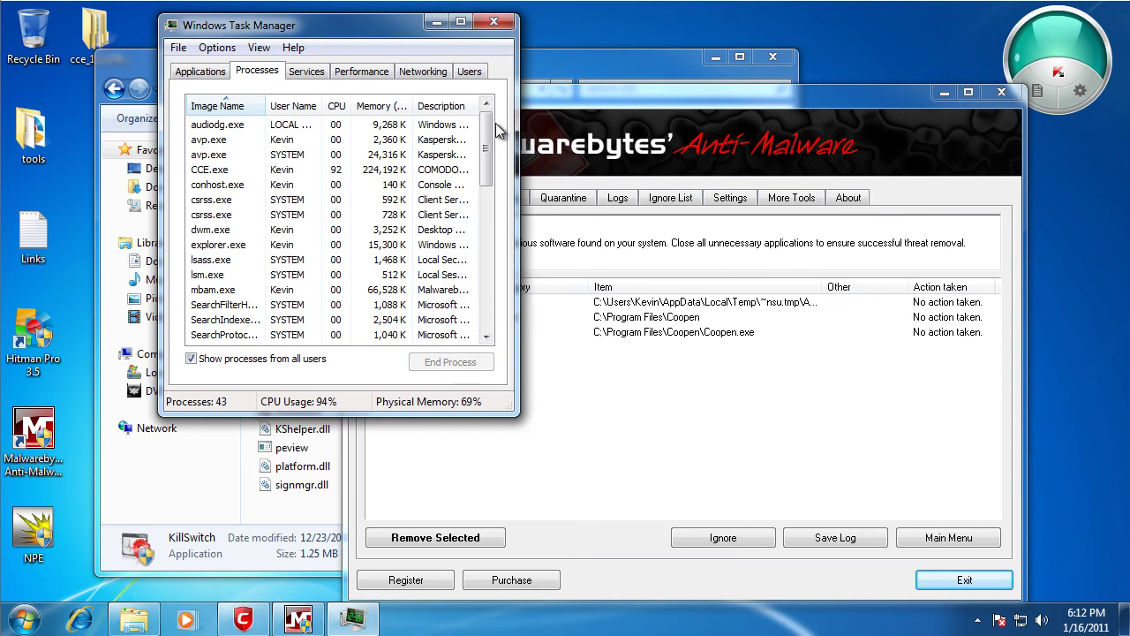
left_click(336, 105)
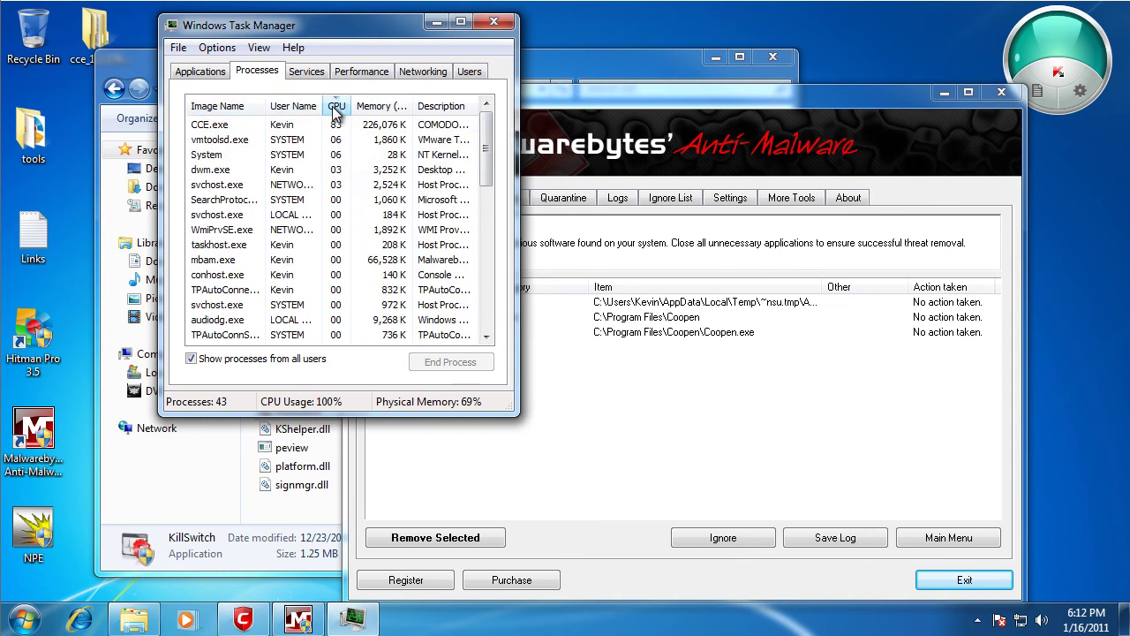
left_click(354, 140)
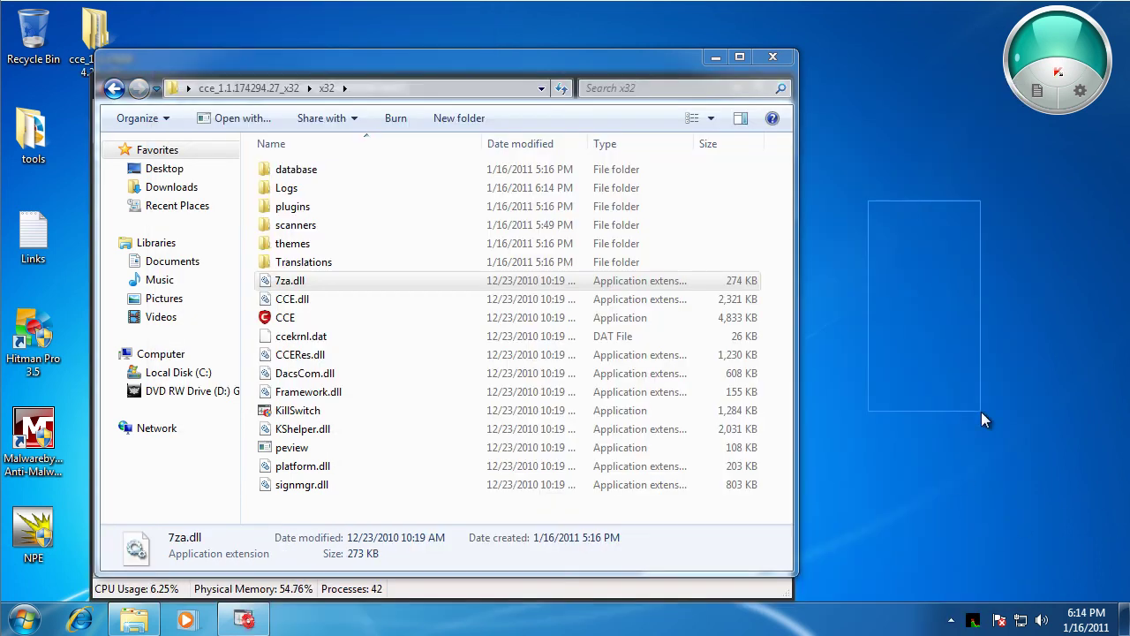
Step: Bring the relaunched KillSwitch window fully into view and examine the verdicts of all running processes
left_click_drag(676, 63, 668, 102)
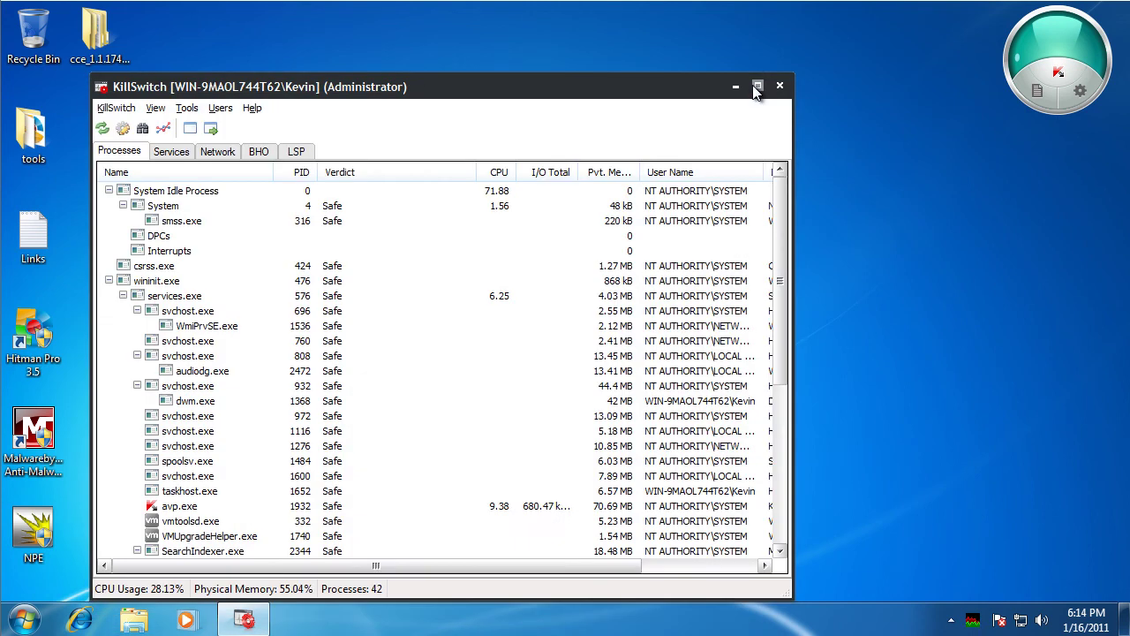
left_click_drag(672, 96, 831, 46)
left_click_drag(486, 44, 538, 45)
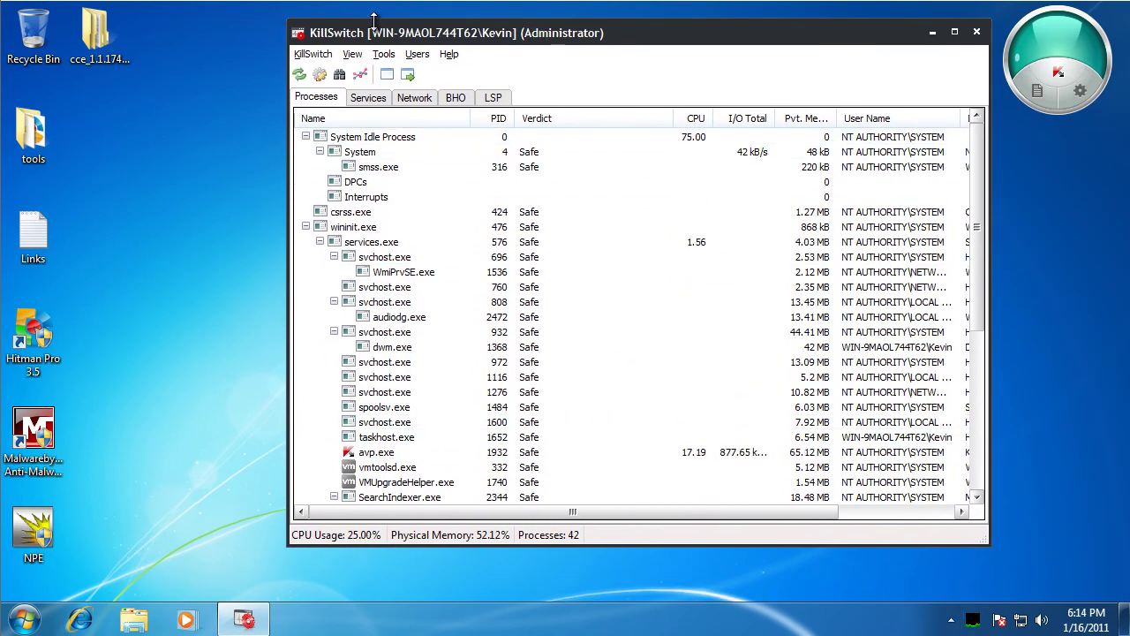
left_click_drag(979, 157, 961, 341)
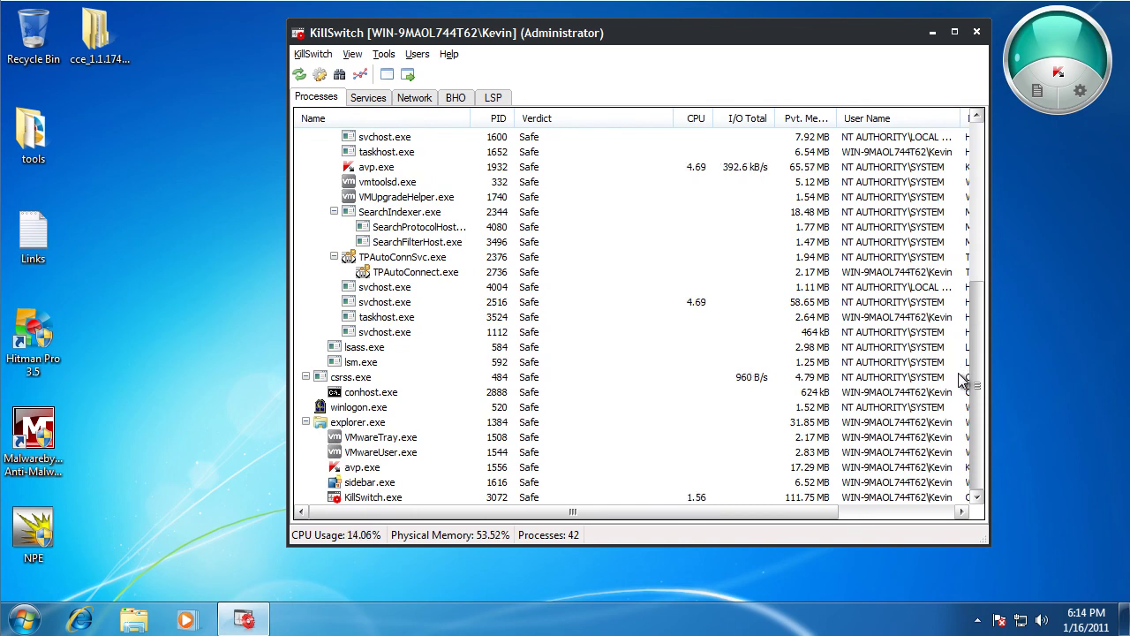
left_click_drag(966, 345, 760, 486)
Step: Review the verdict, statistics, performance, threads and modules in the properties of sidebar.exe, and close them
right_click(349, 484)
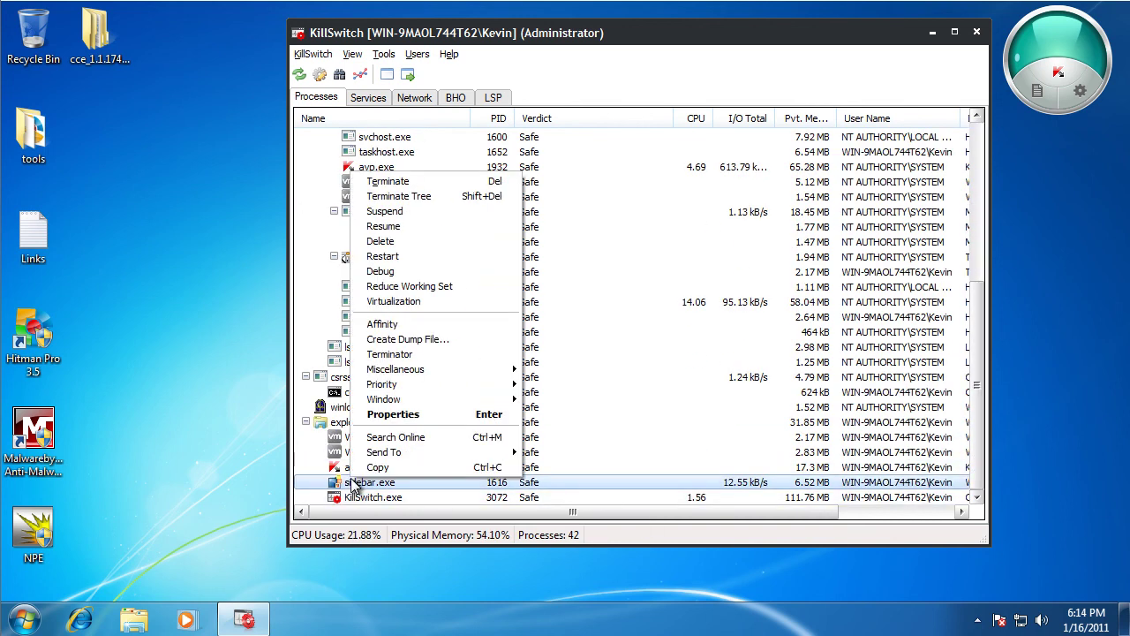
left_click(430, 411)
left_click(298, 147)
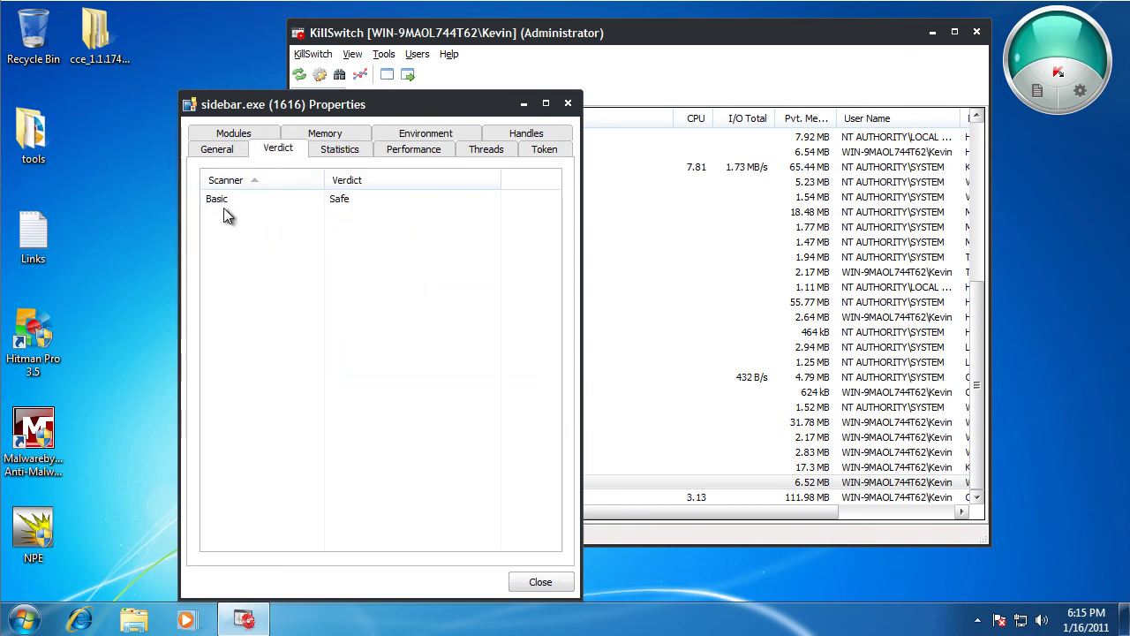
left_click(343, 198)
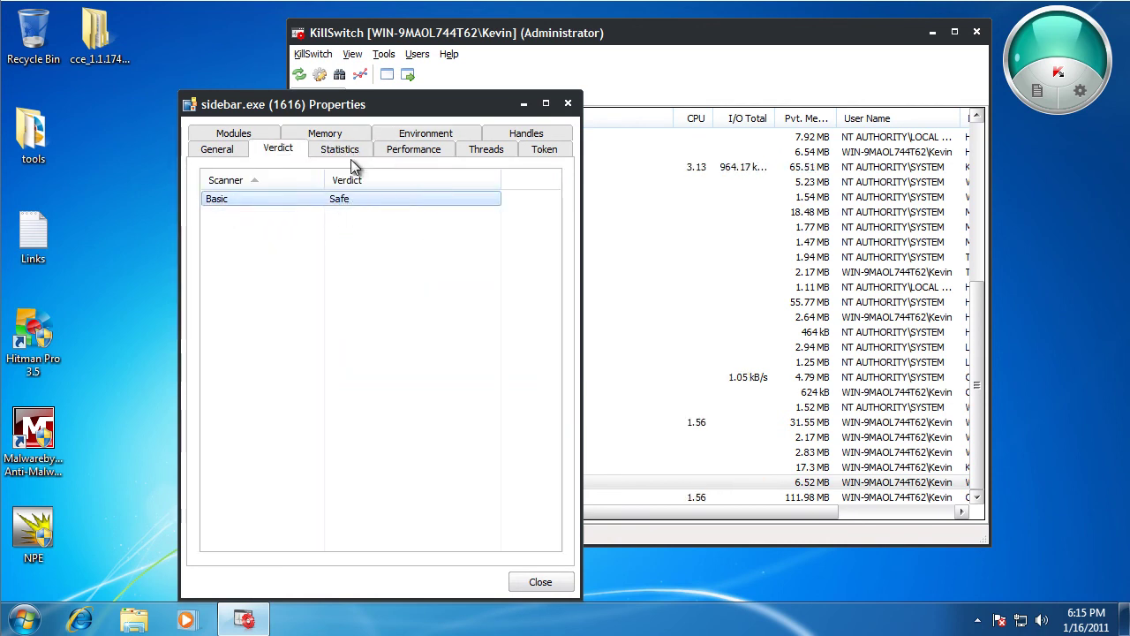
left_click(351, 156)
left_click(432, 150)
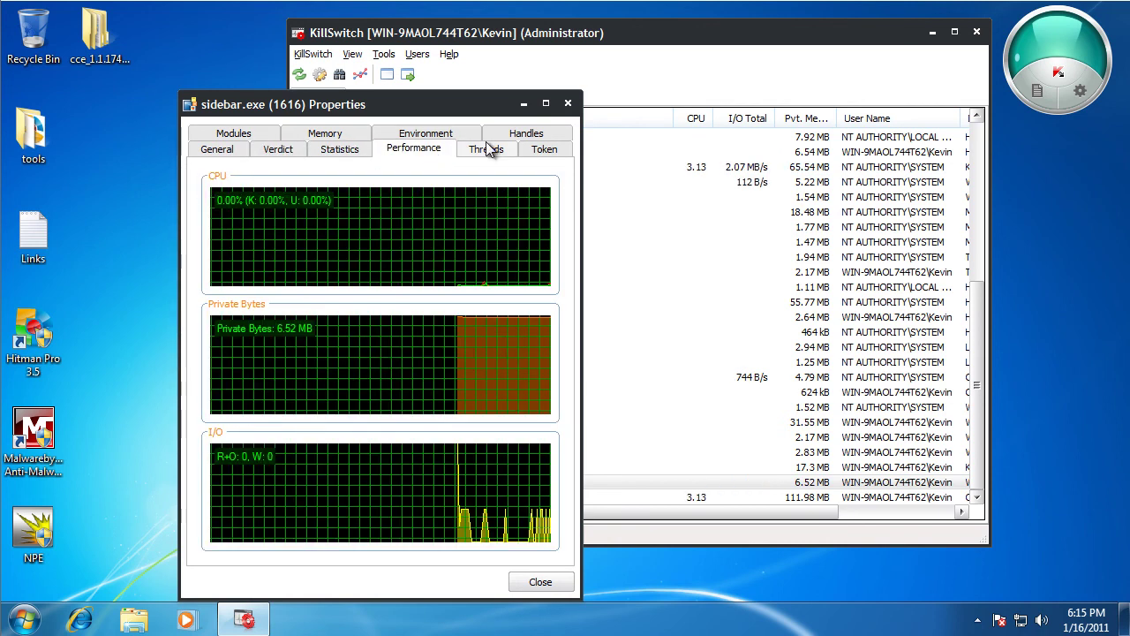
left_click(486, 149)
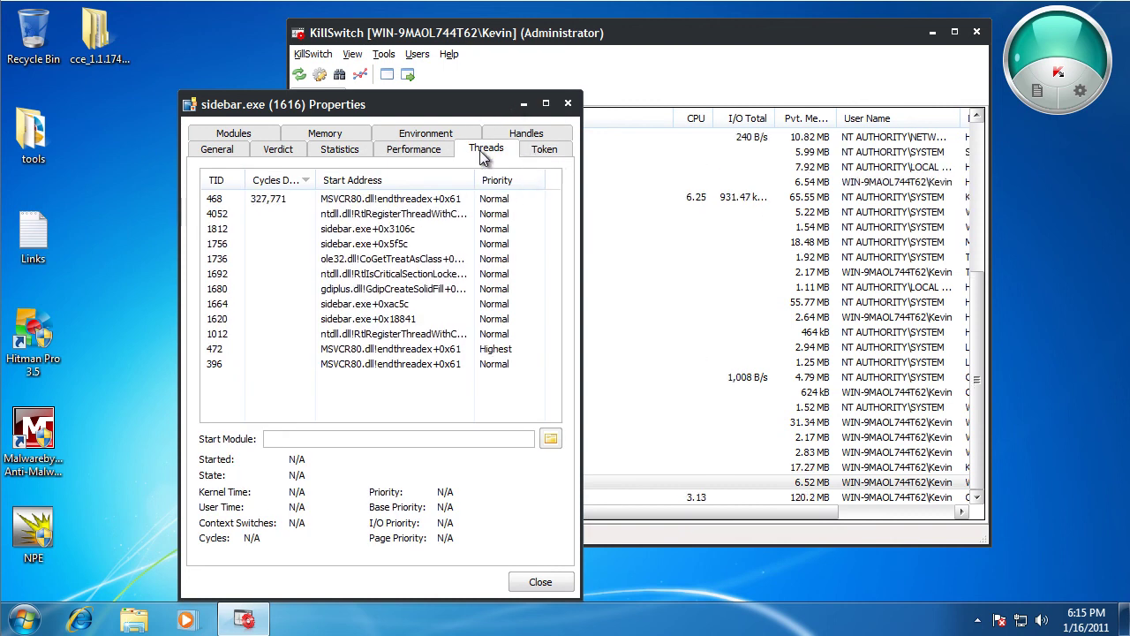
left_click(530, 148)
left_click(240, 134)
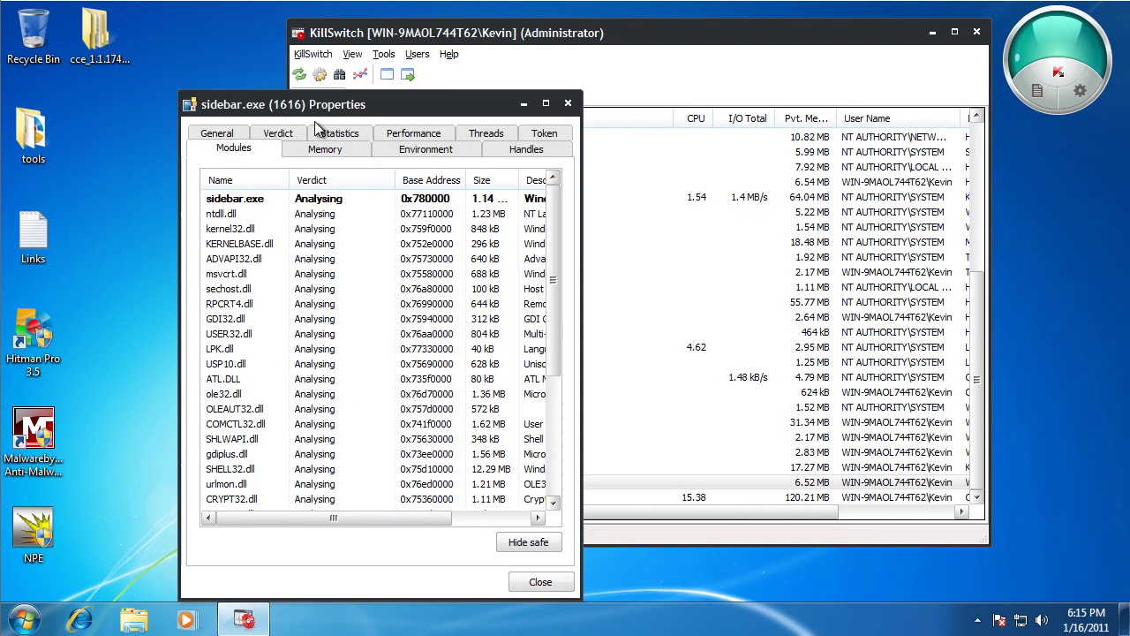
left_click(316, 133)
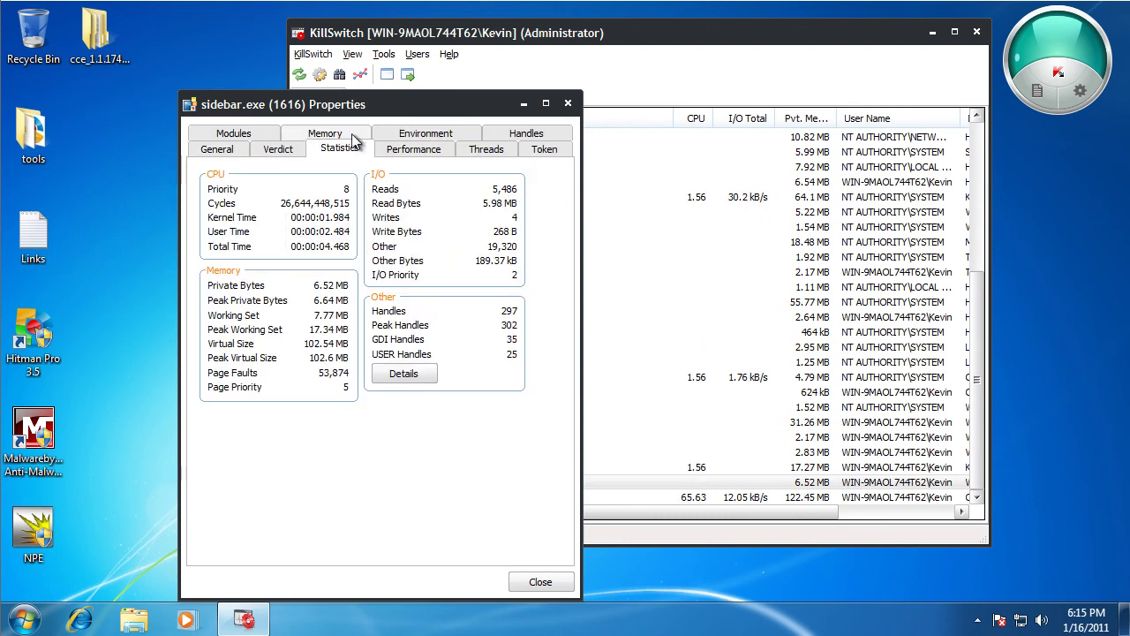
left_click(568, 103)
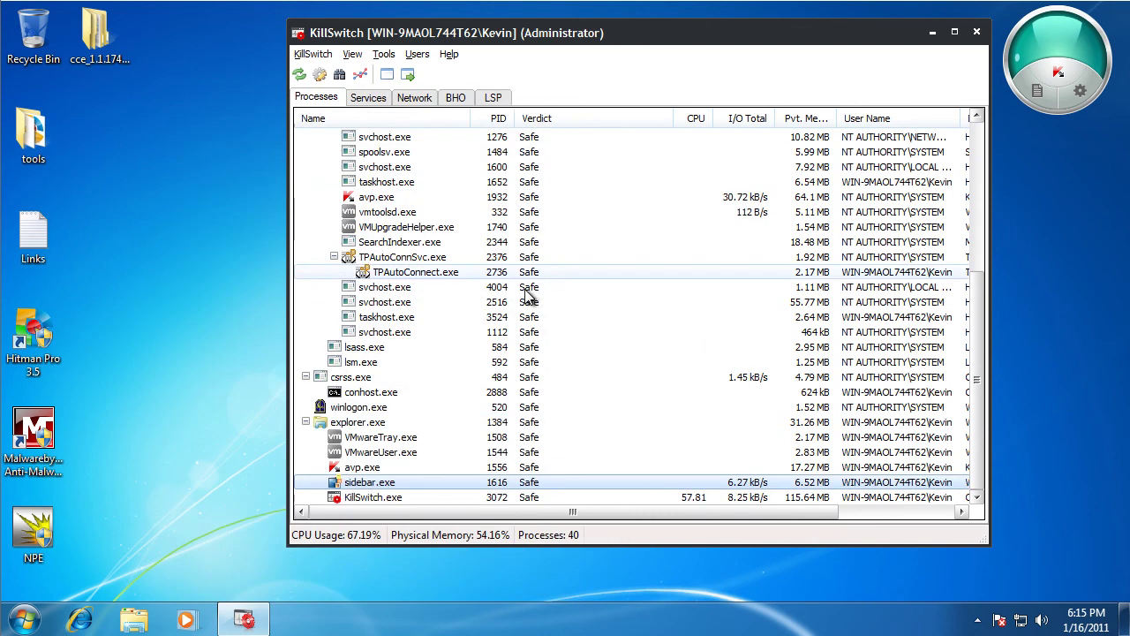
Step: Terminate the sidebar.exe process tree in KillSwitch and close the program
right_click(372, 481)
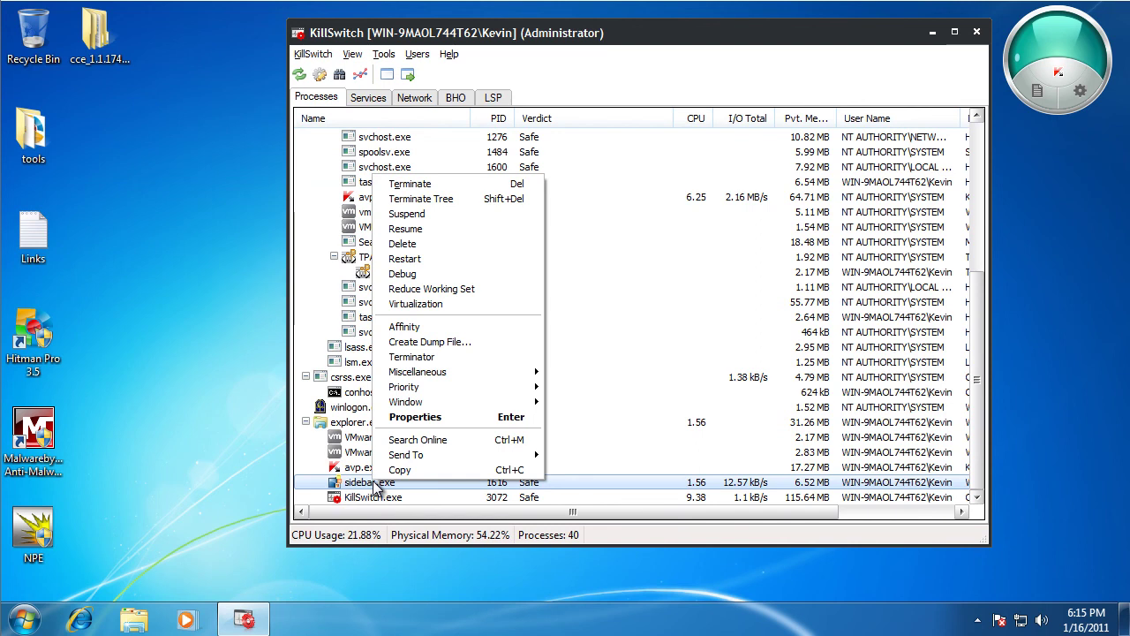
left_click(446, 199)
left_click(629, 328)
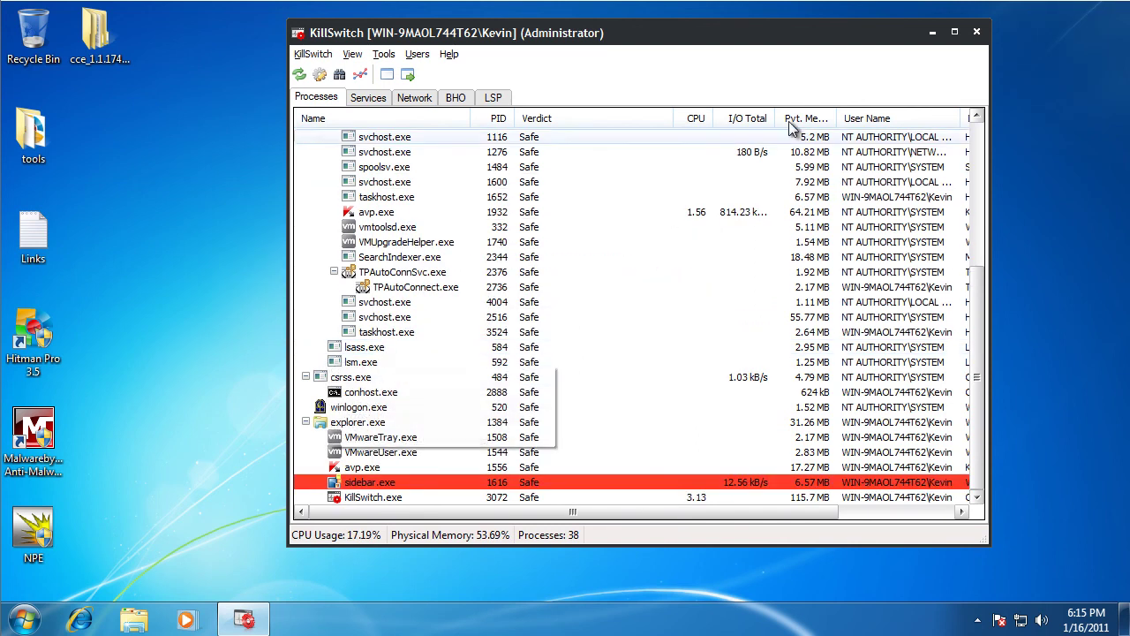
left_click(976, 32)
left_click_drag(245, 37, 757, 539)
left_click_drag(812, 454, 552, 253)
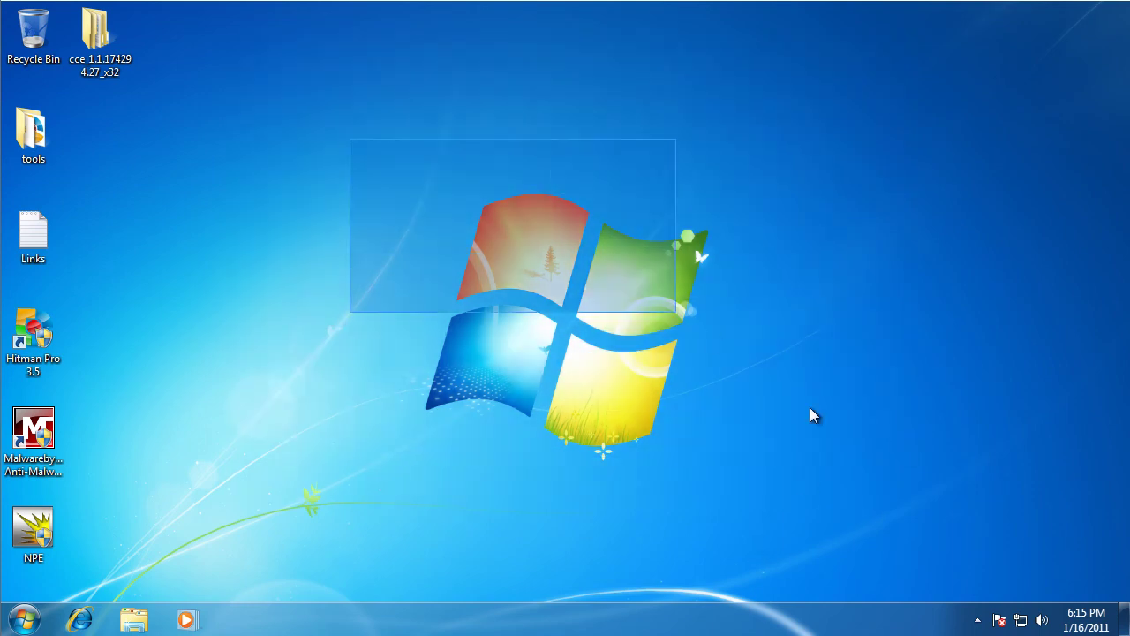
left_click_drag(714, 340, 894, 487)
Step: Check the hidden notification area icons and dismiss the overflow list
left_click(979, 620)
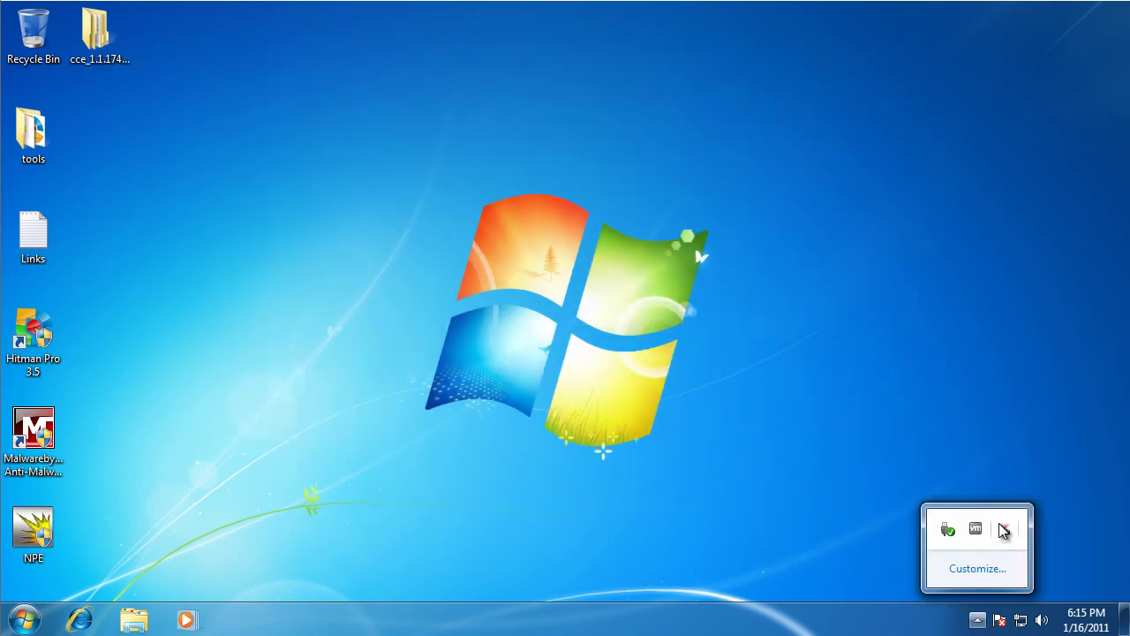
left_click_drag(954, 350, 1014, 352)
left_click_drag(284, 189, 427, 148)
left_click_drag(428, 213, 364, 143)
left_click_drag(347, 103, 749, 483)
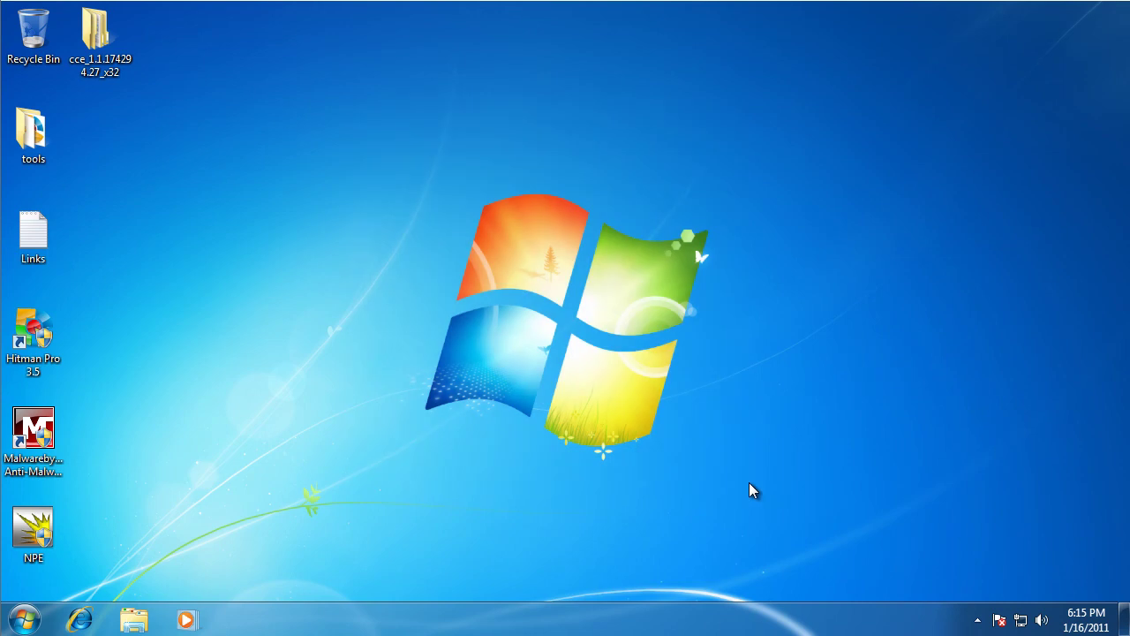
left_click_drag(757, 445, 388, 161)
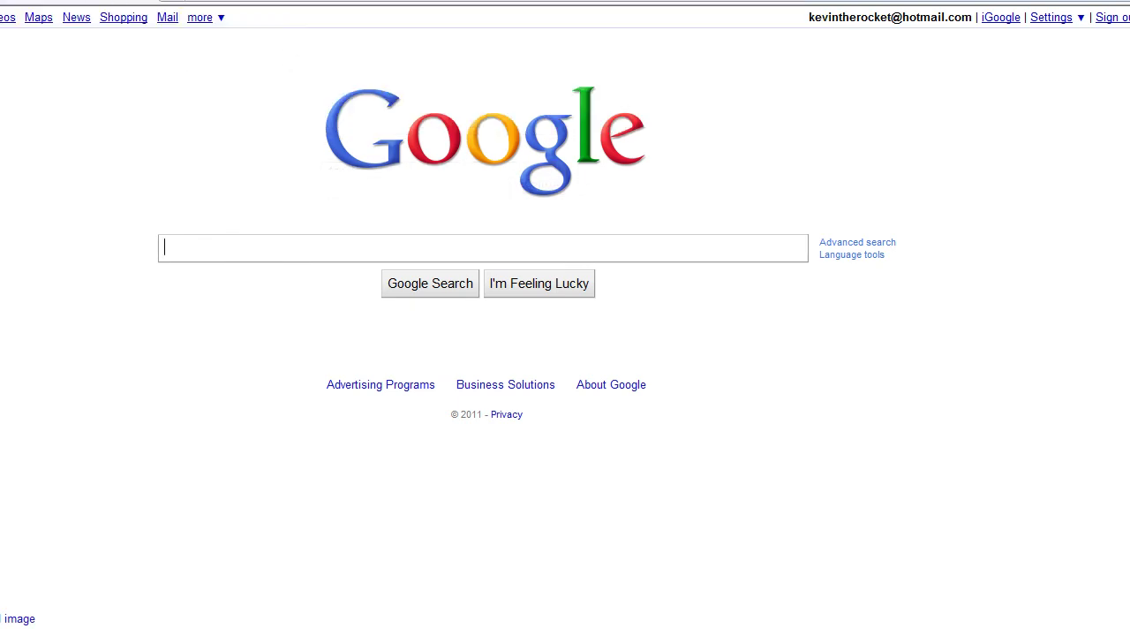
Step: Switch to the browser, load YouTube and open the signed-in account's own channel page
type("you")
key("Return")
left_click(826, 33)
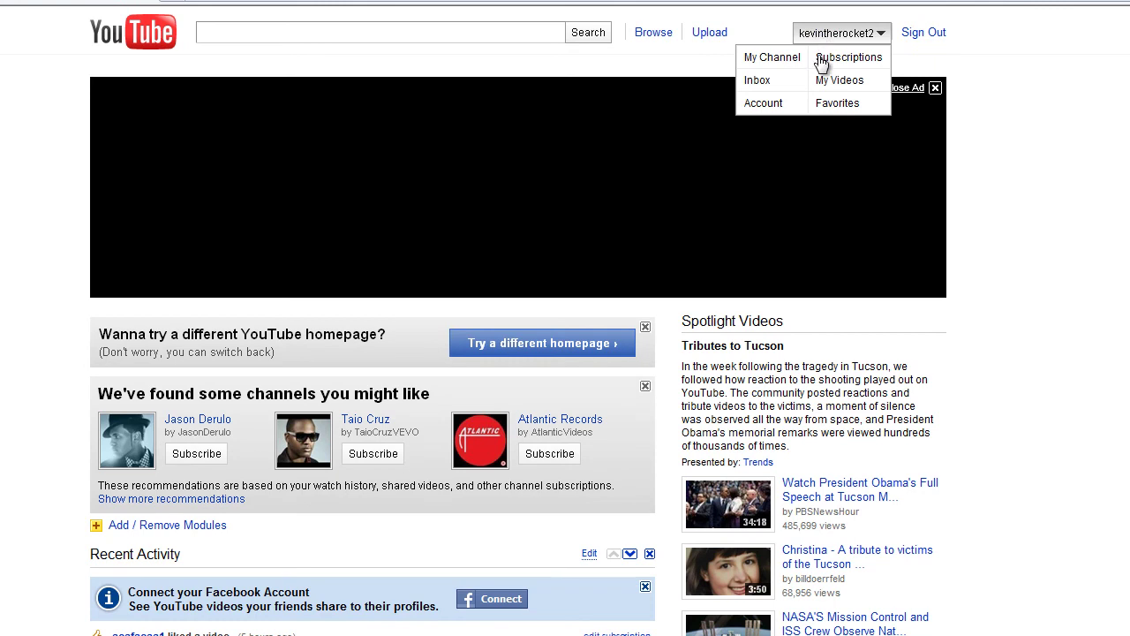
left_click(788, 56)
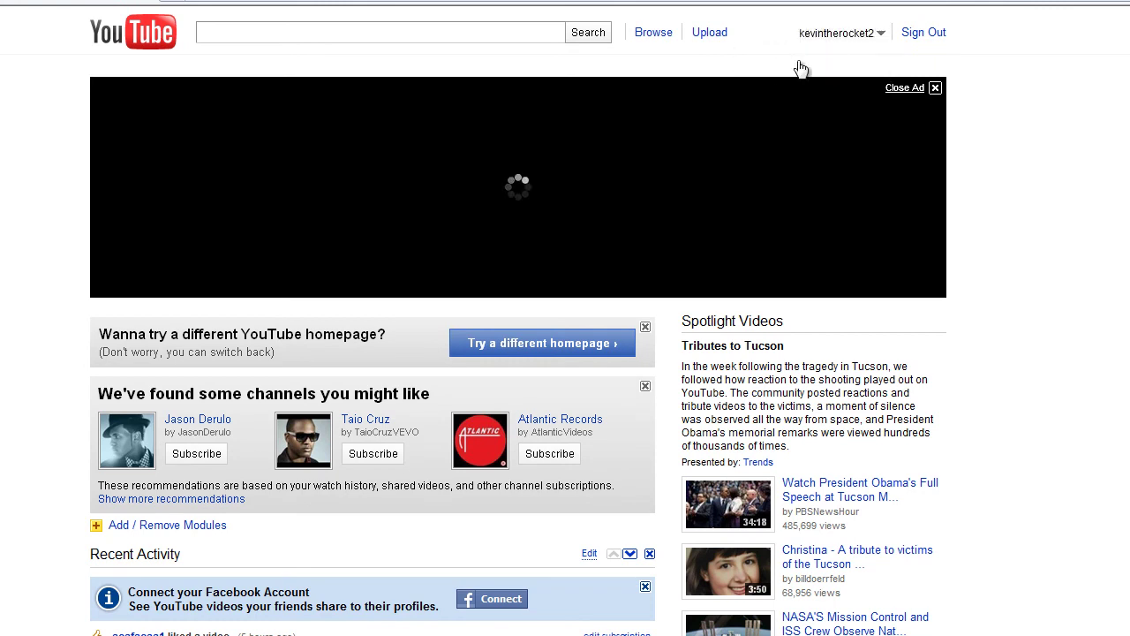
Step: Open the "Antivirus softwares by Acafaca" channel from the Check them out section and look through its page
scroll(907, 355, "down", 5)
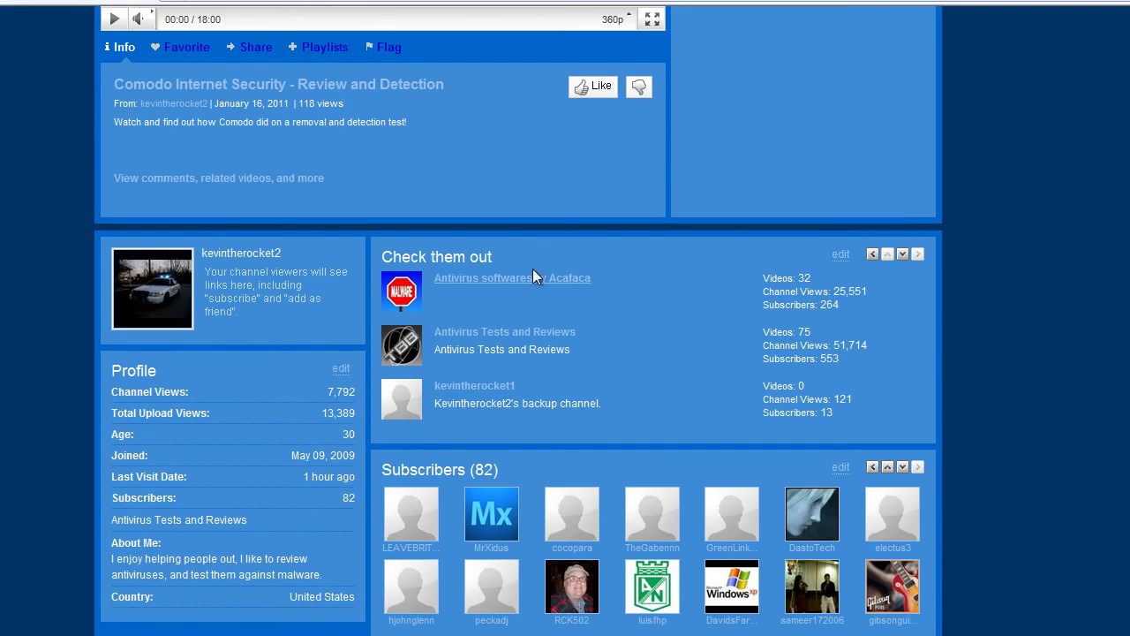
scroll(356, 256, "up", 5)
scroll(485, 560, "down", 4)
left_click(530, 378)
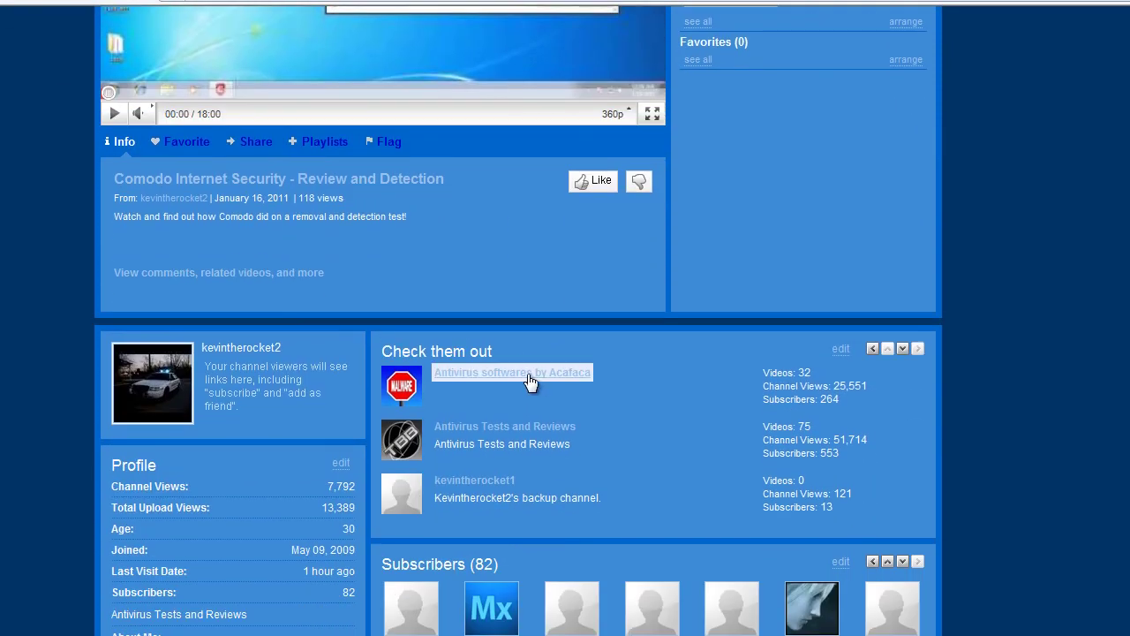
scroll(500, 355, "down", 5)
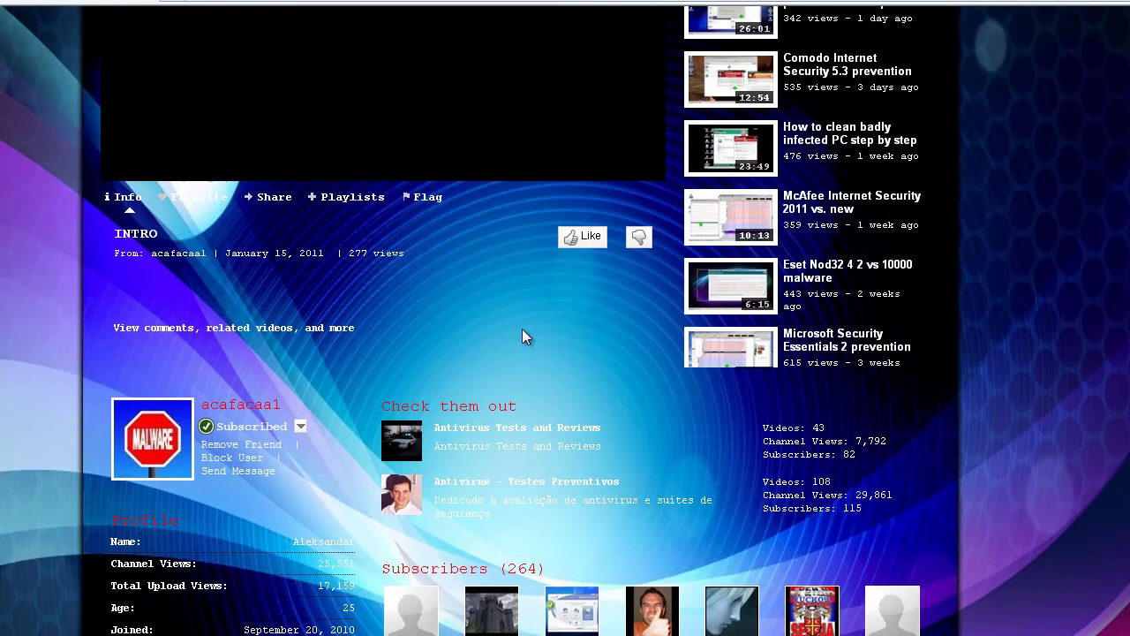